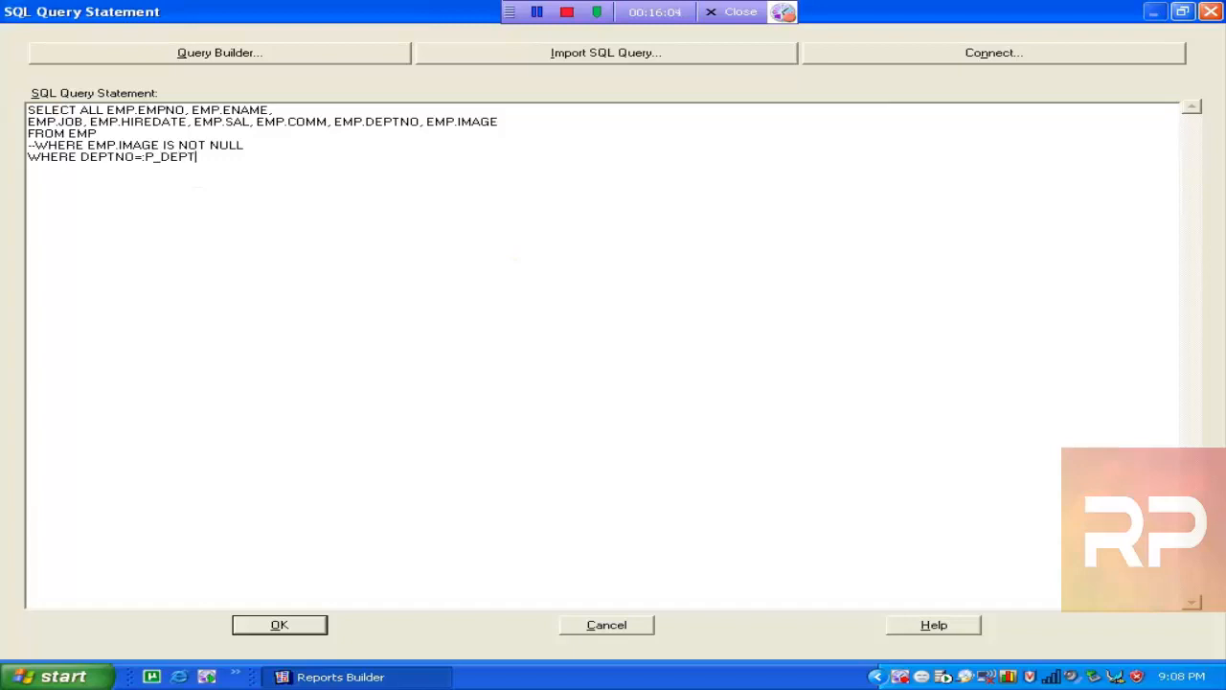
# Apply the Q_emp query with WHERE DEPTNO=:P_DEPTNO and select the P_DEPTNO user parameter in the data model.
pyautogui.click(296, 626)
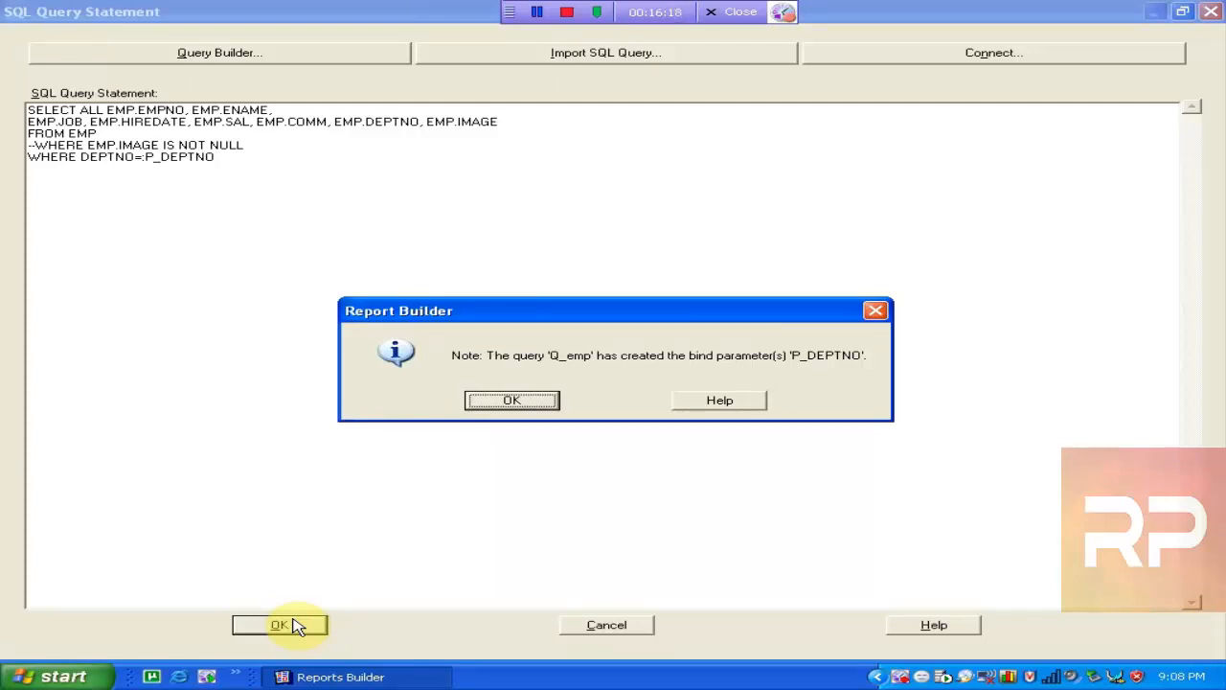
pyautogui.click(537, 402)
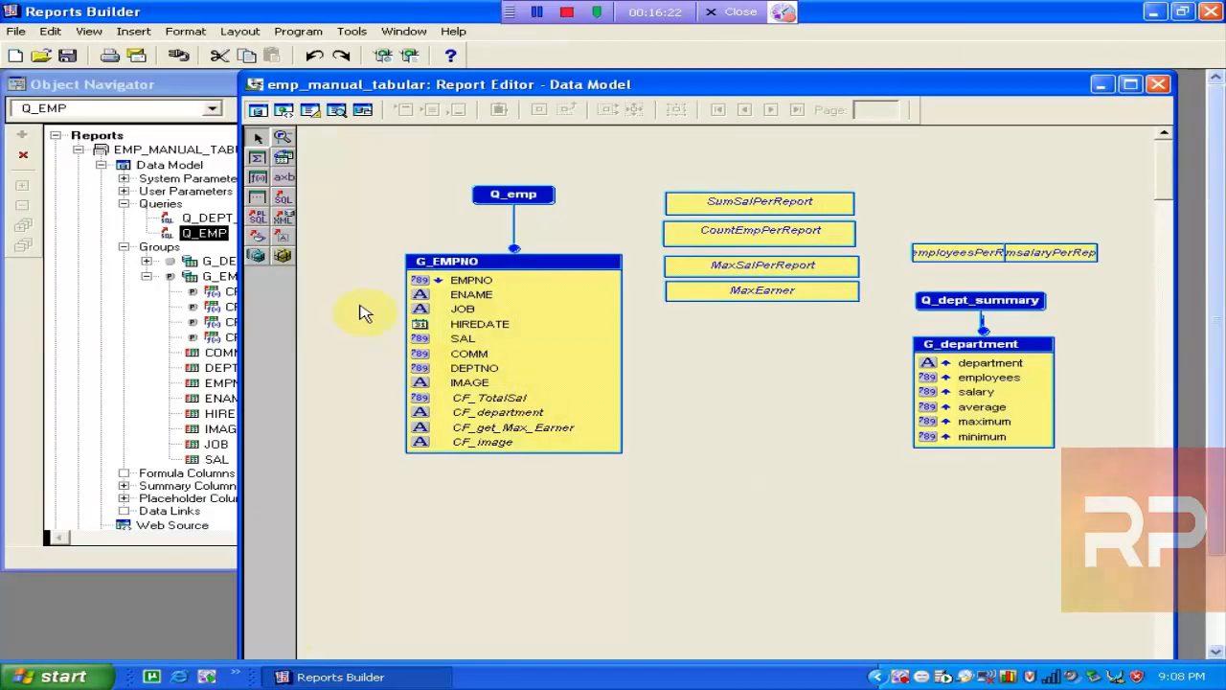
pyautogui.click(124, 192)
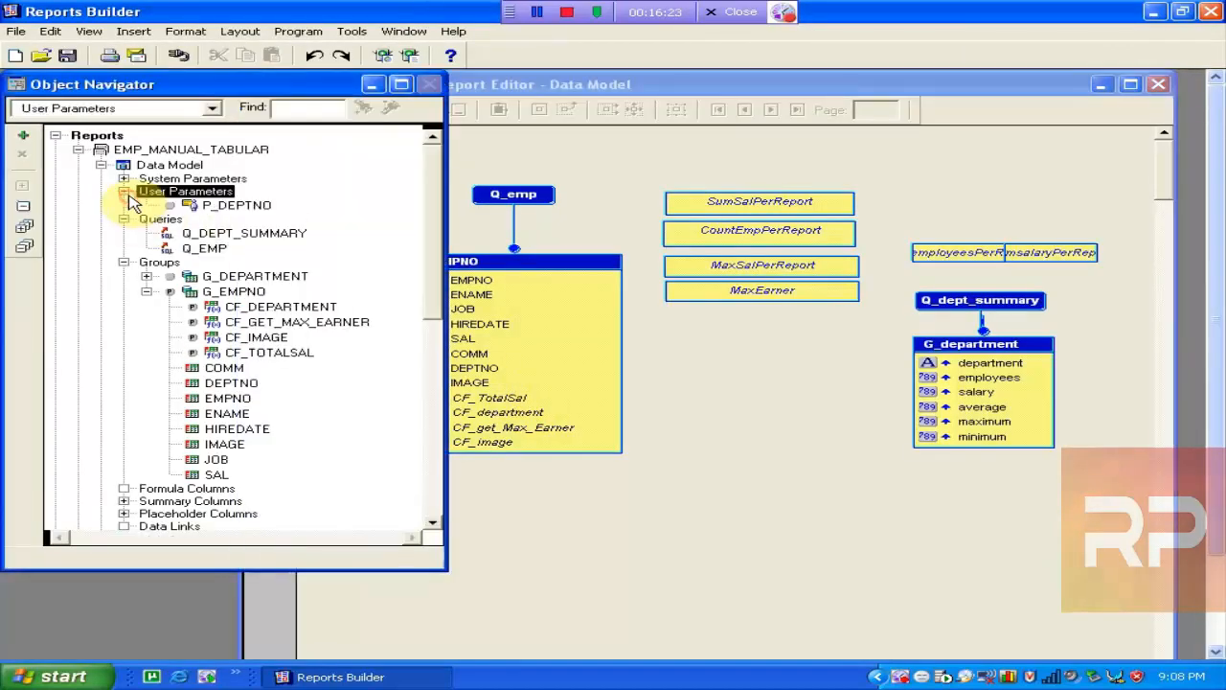
pyautogui.click(235, 205)
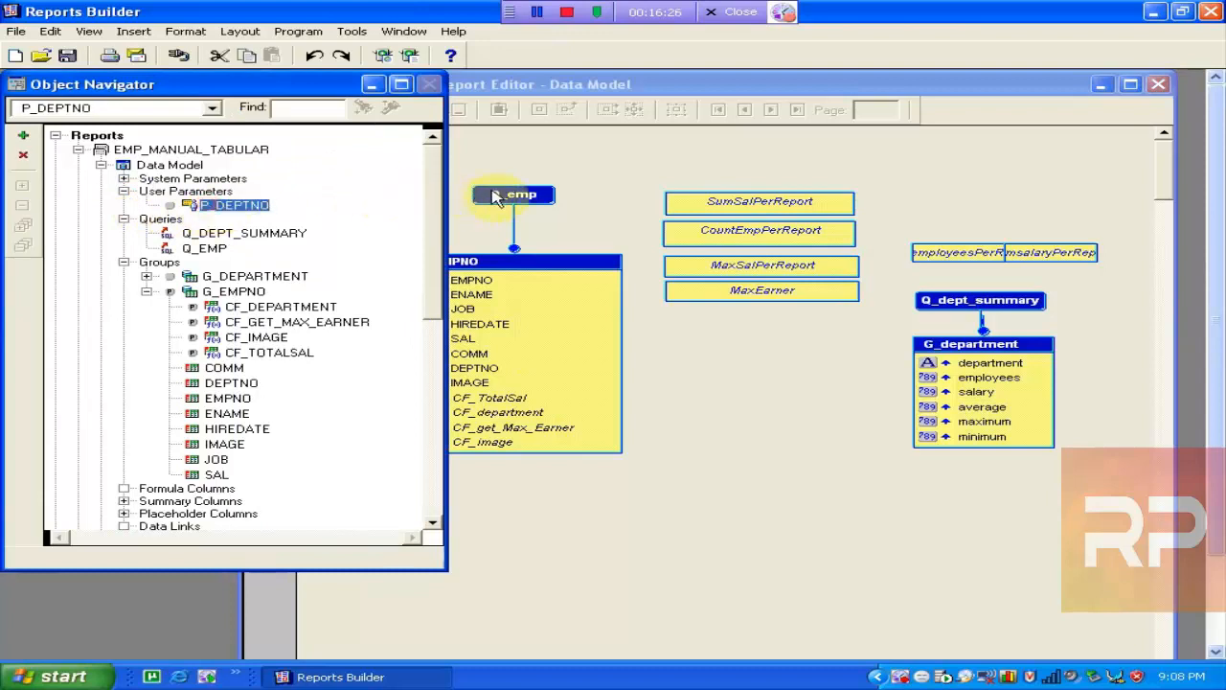
# Remove the WHERE DEPTNO=:P_DEPTNO line from the Q_emp query statement.
pyautogui.doubleClick(513, 193)
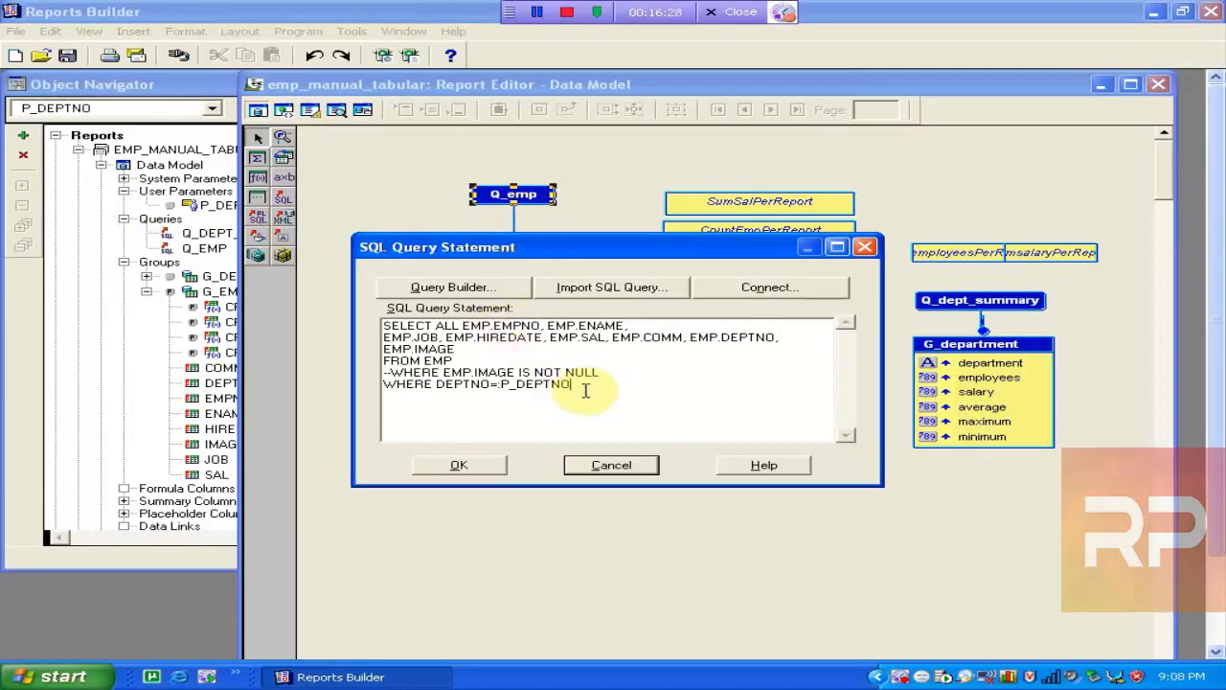
pyautogui.moveTo(581, 384); pyautogui.dragTo(309, 385)
pyautogui.press('Delete')
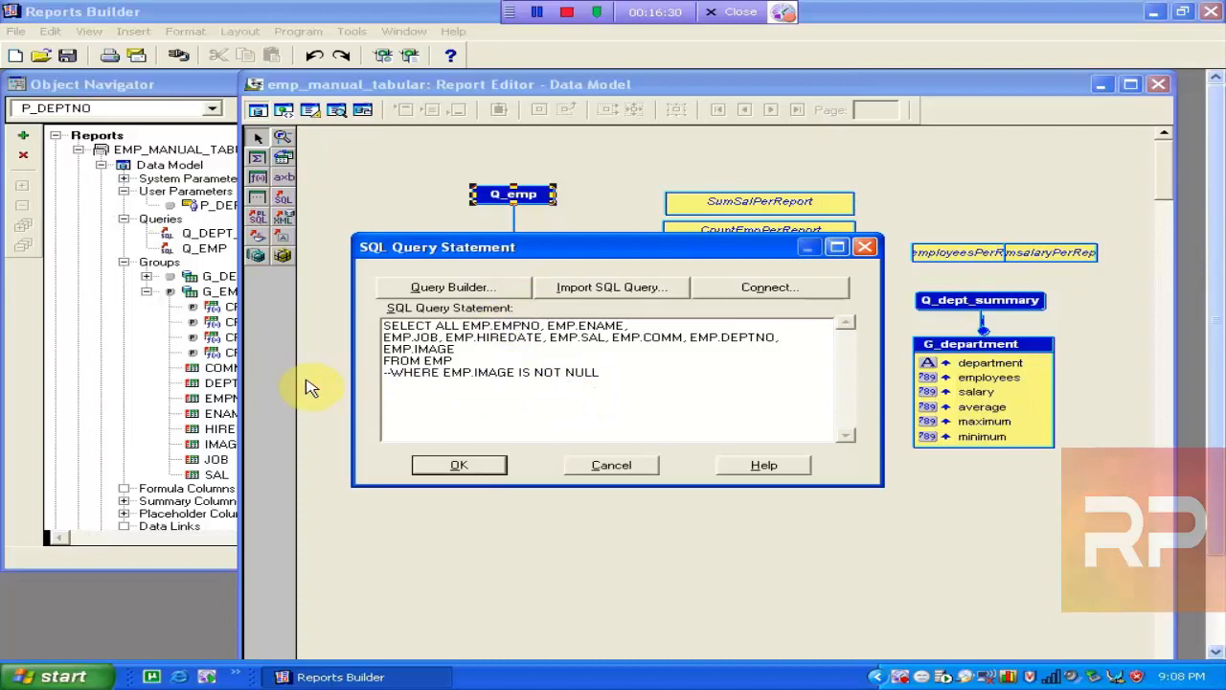
pyautogui.click(434, 462)
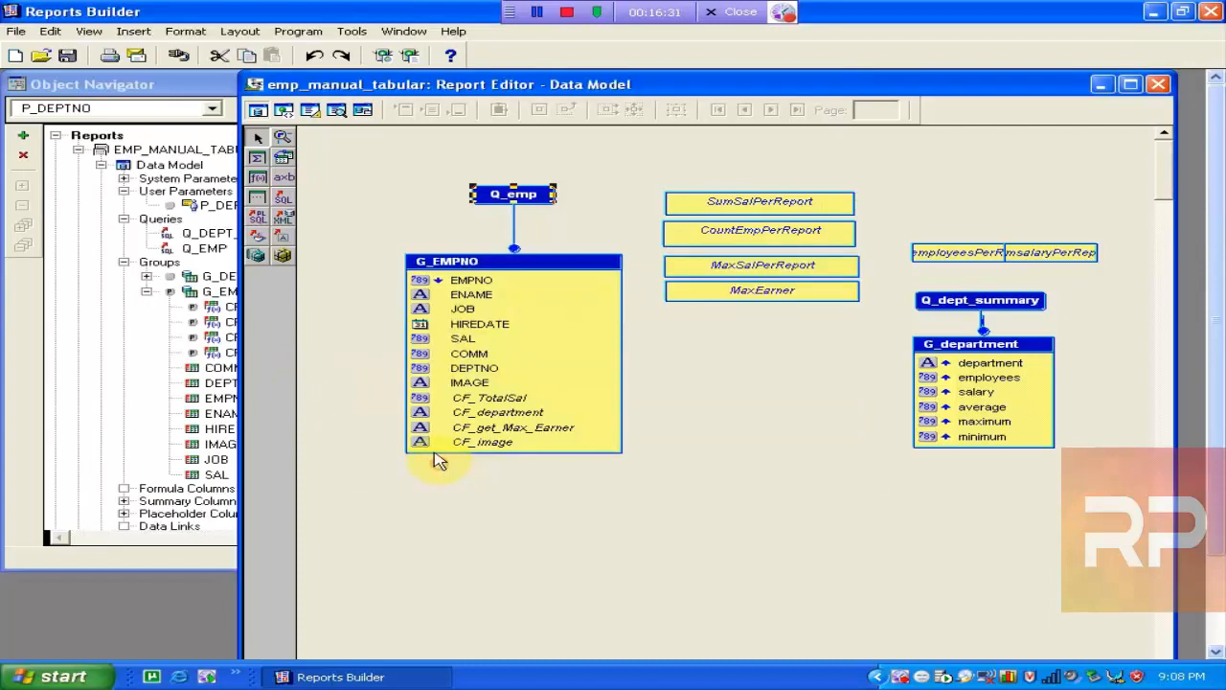
# Delete the P_DEPTNO user parameter from the report's data model.
pyautogui.click(203, 193)
pyautogui.press('Delete')
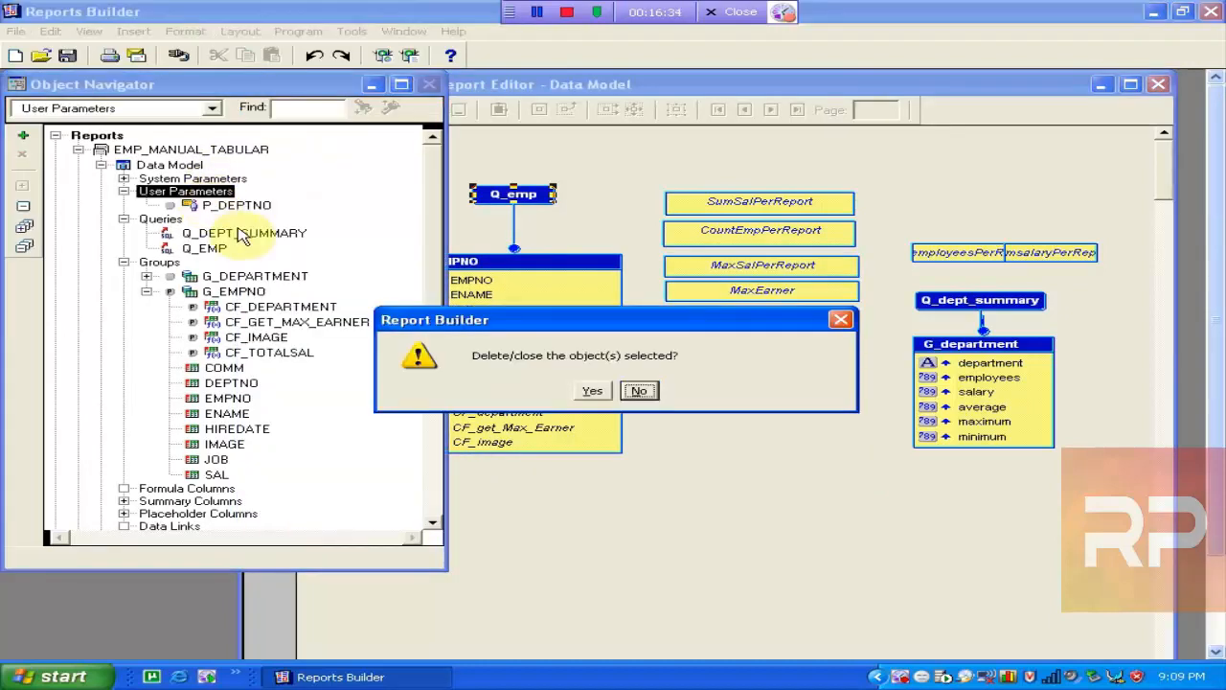
pyautogui.click(601, 390)
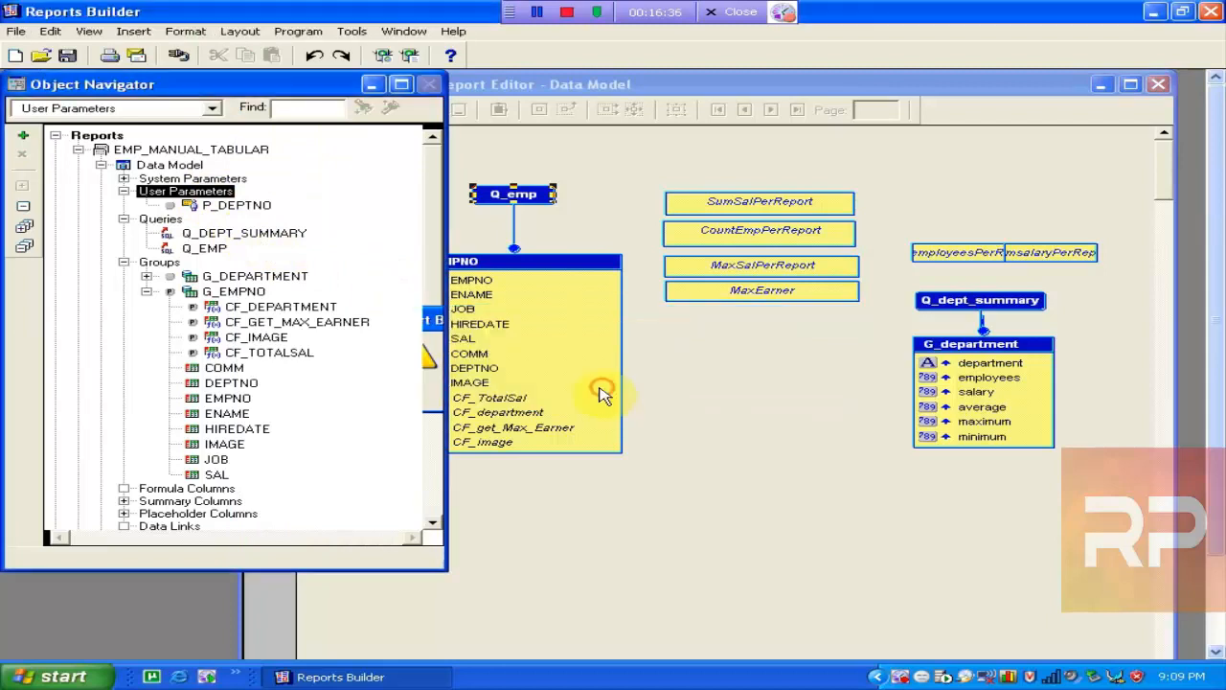
pyautogui.click(197, 208)
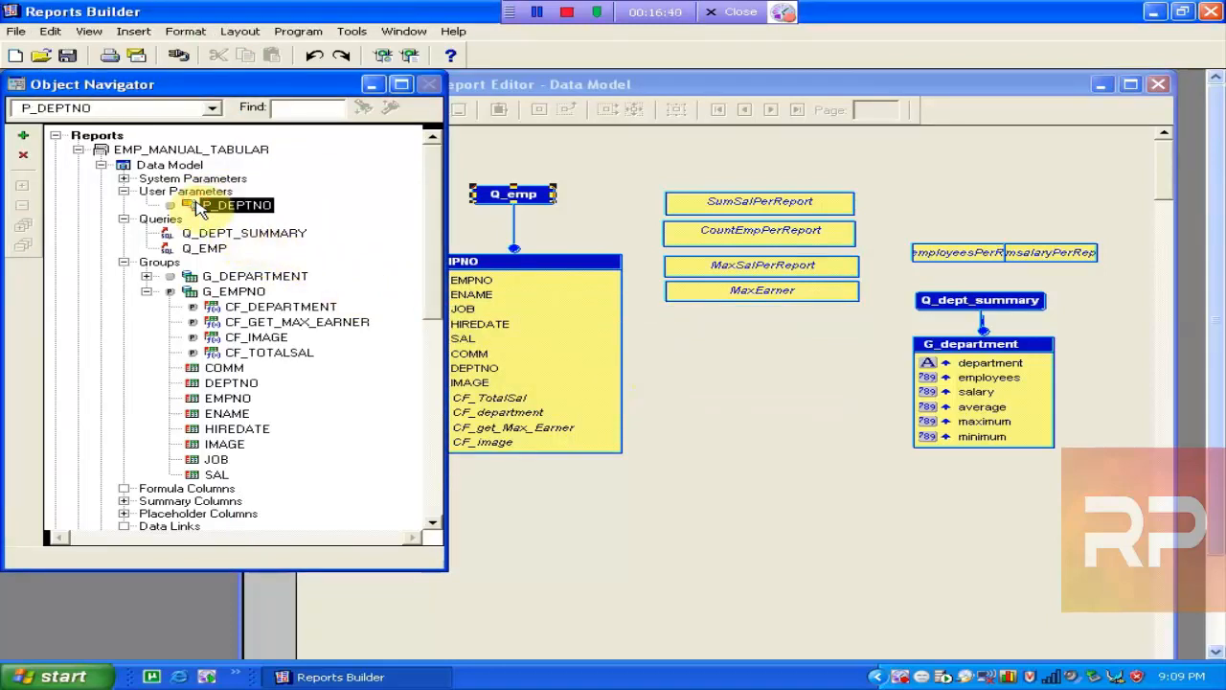
pyautogui.press('Delete')
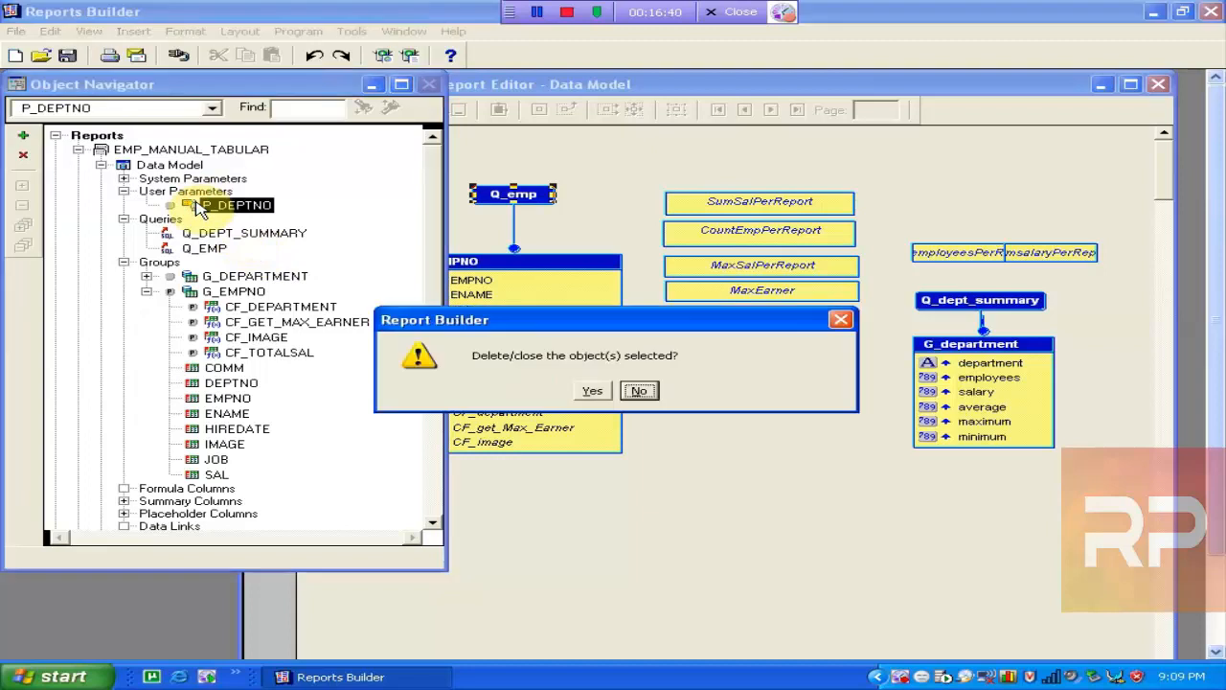
pyautogui.click(590, 391)
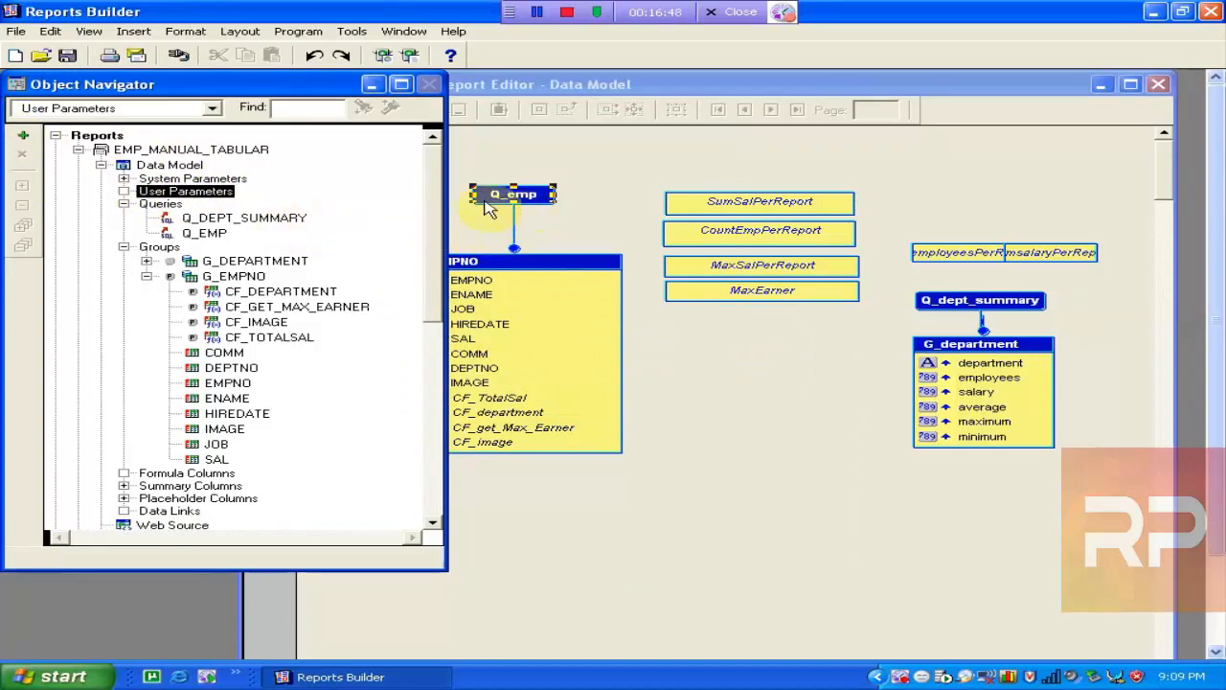
# Create a new user parameter in the report's data model and name it P_DEPTNO.
pyautogui.click(24, 140)
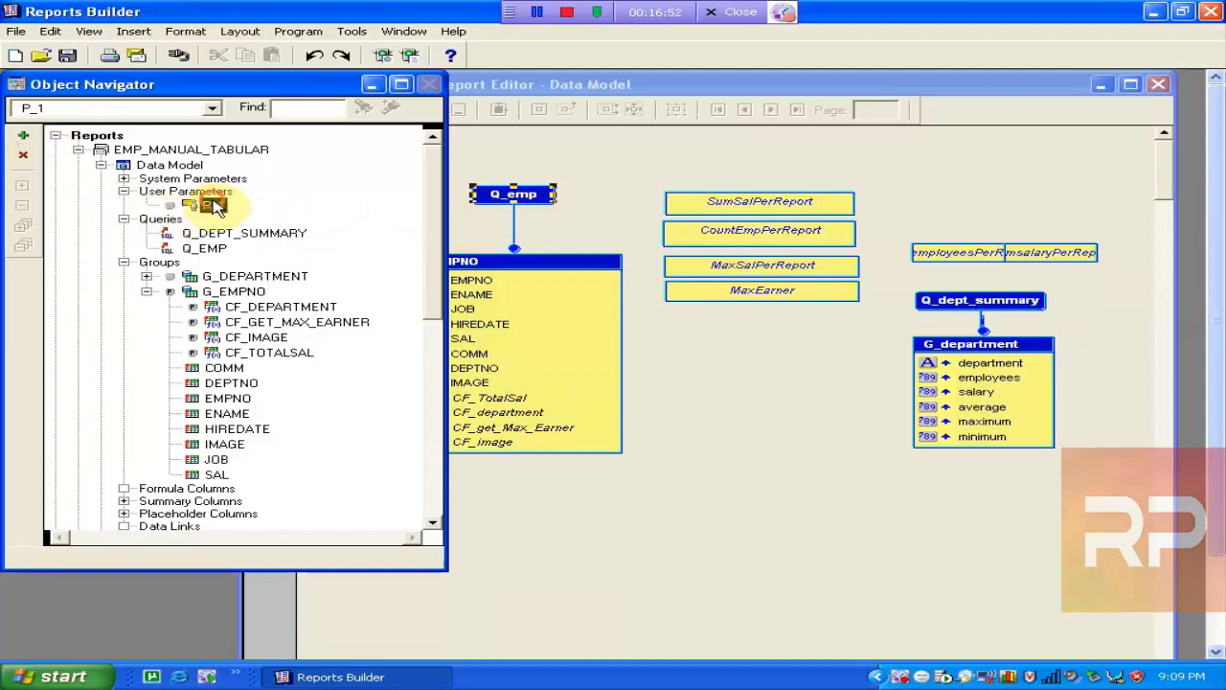
pyautogui.click(214, 206)
pyautogui.write('P_DEPTNO')
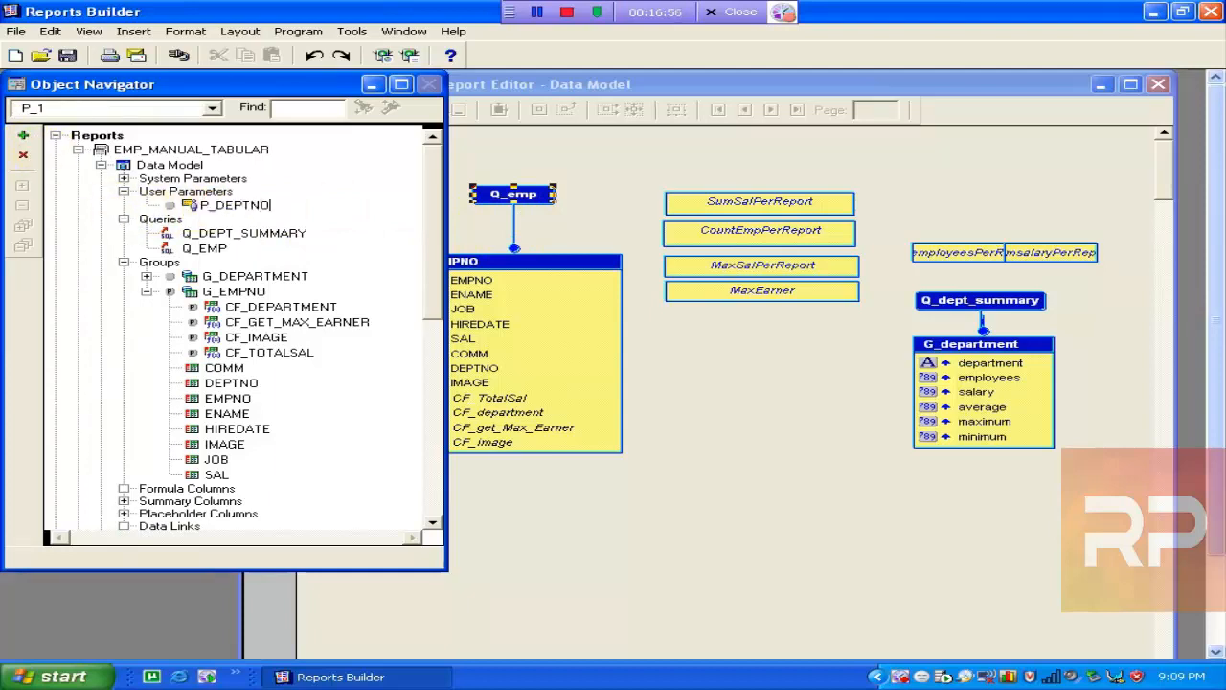
pyautogui.press('Return')
# Set the P_DEPTNO parameter's initial value to 20 and save the report with the data model maximized.
pyautogui.press('F4')
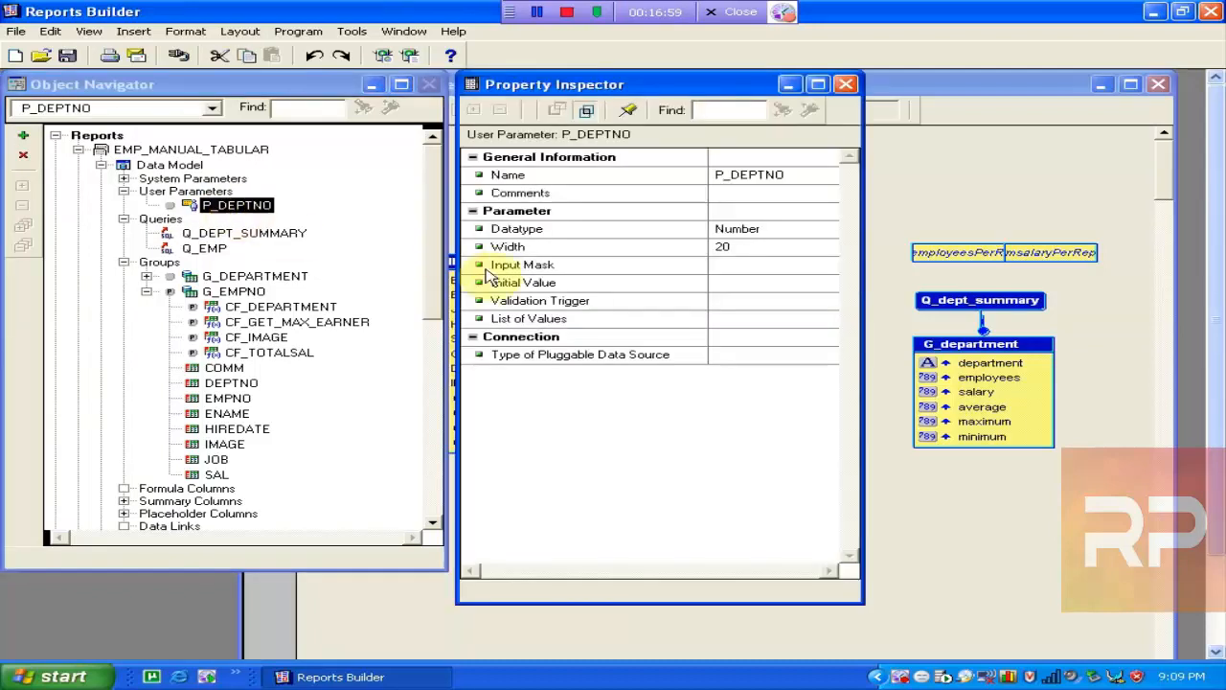
pyautogui.click(745, 229)
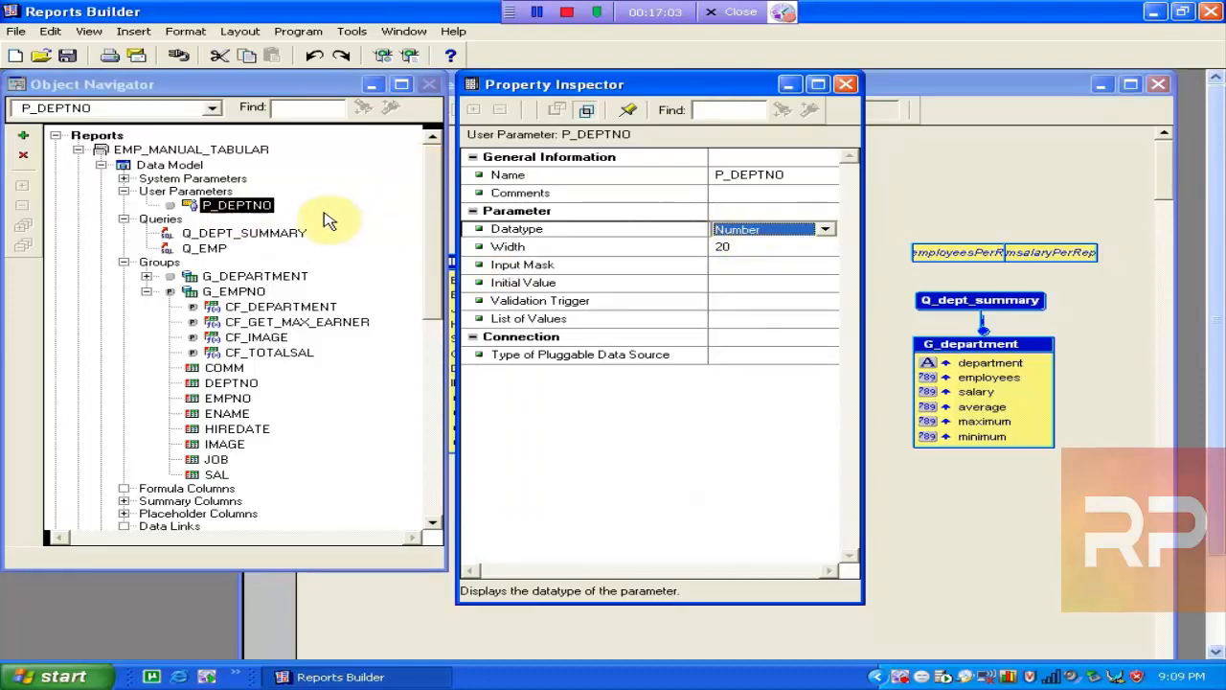
pyautogui.click(719, 268)
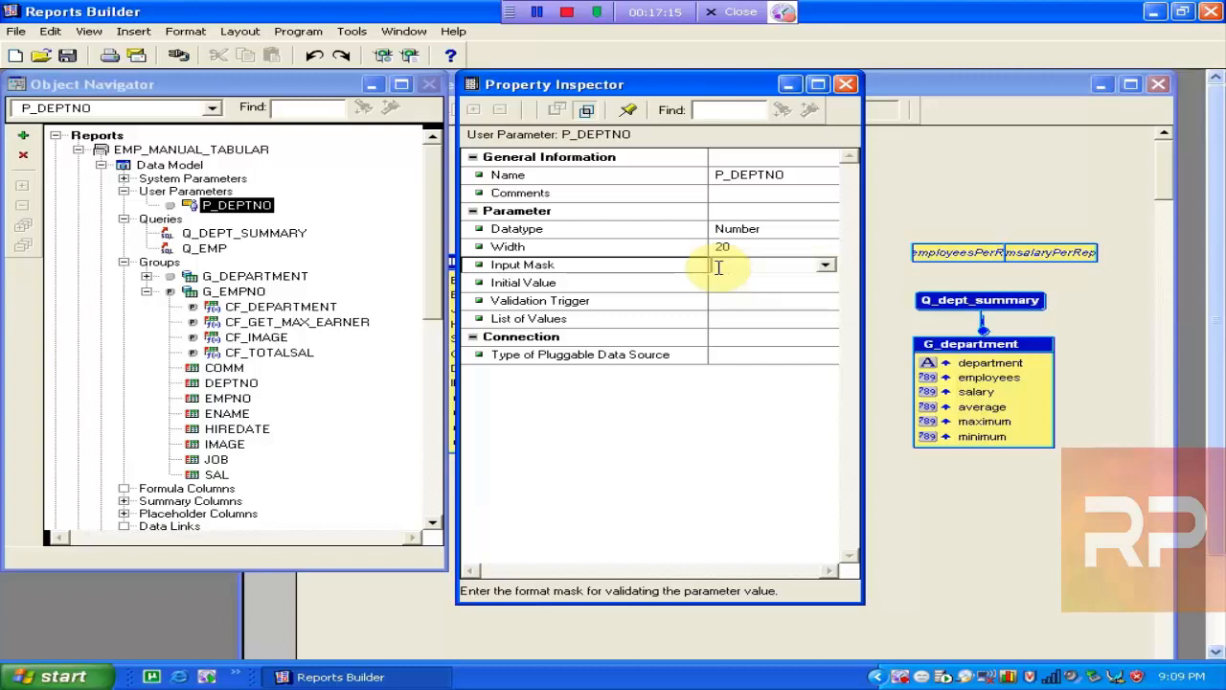
pyautogui.click(825, 265)
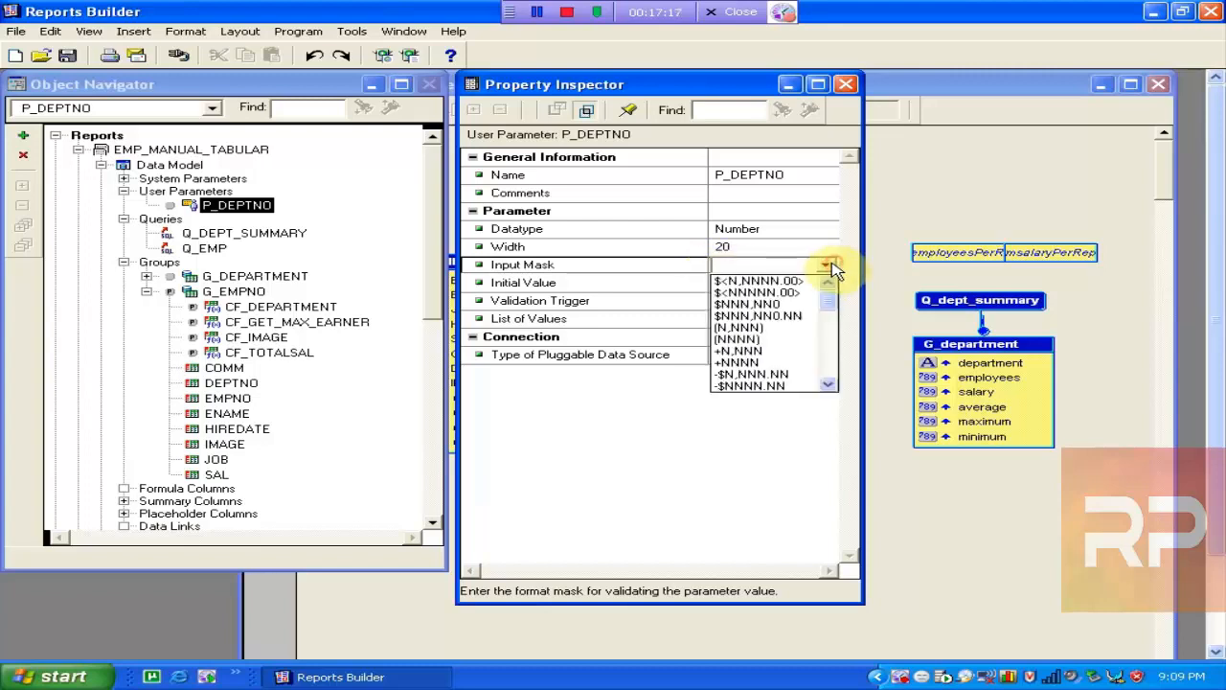
pyautogui.click(830, 267)
pyautogui.click(720, 283)
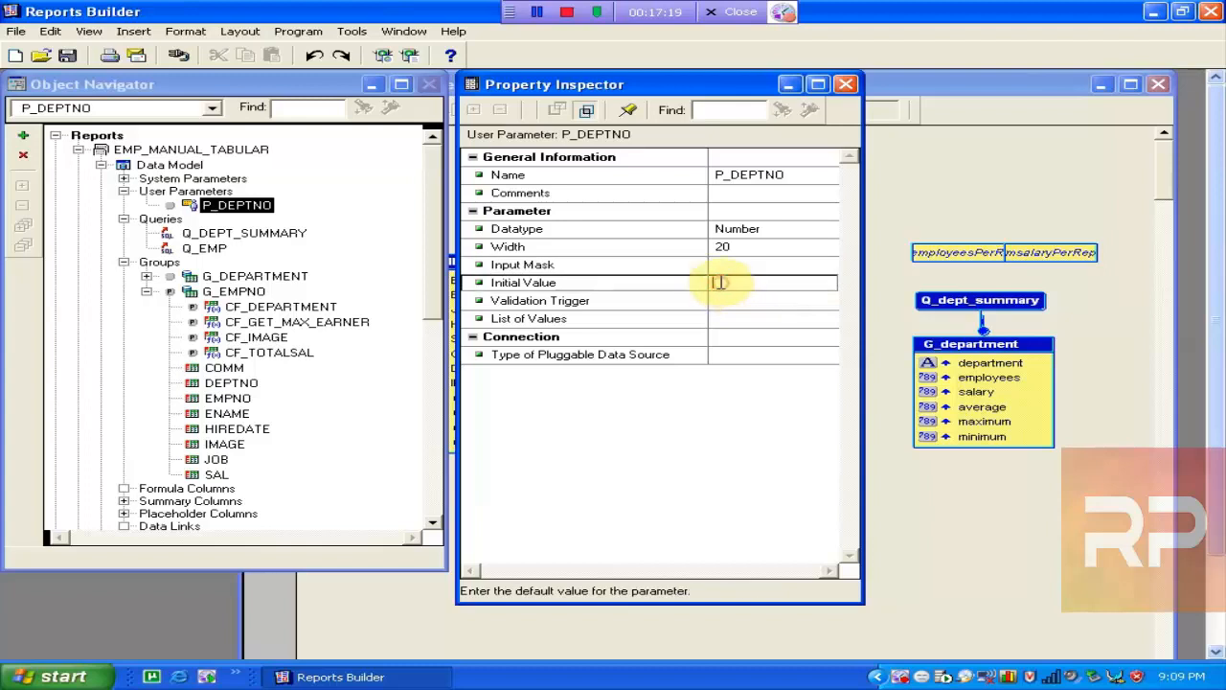
pyautogui.write('20')
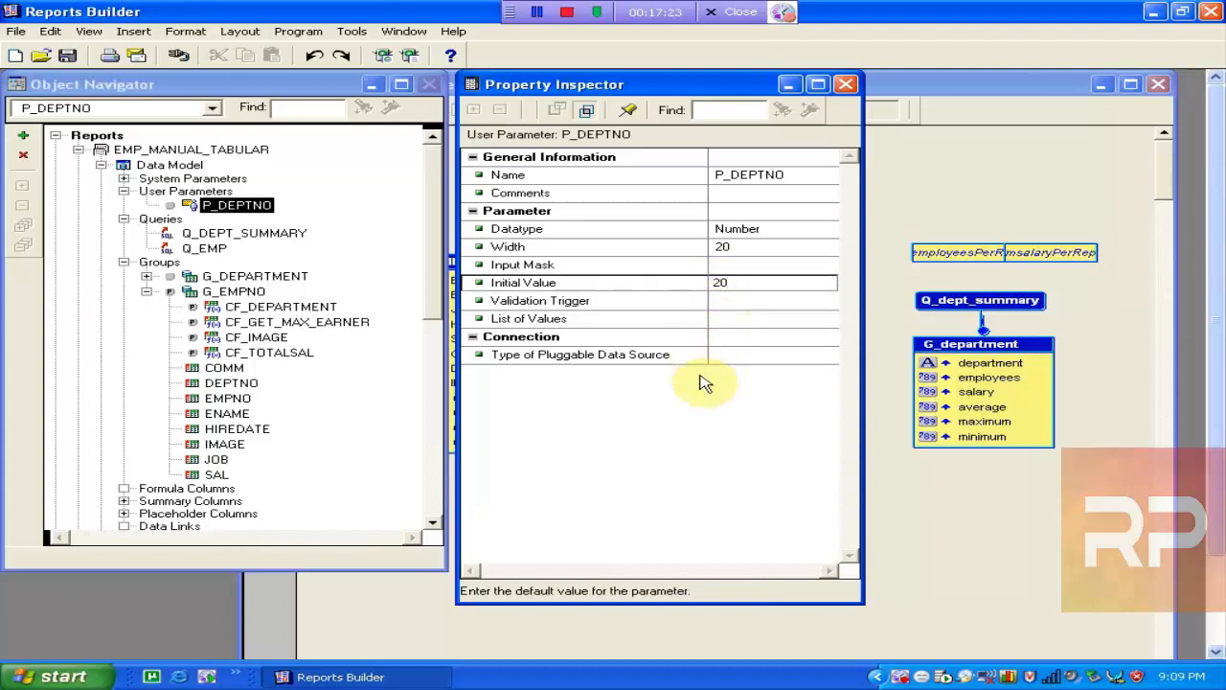
pyautogui.click(745, 302)
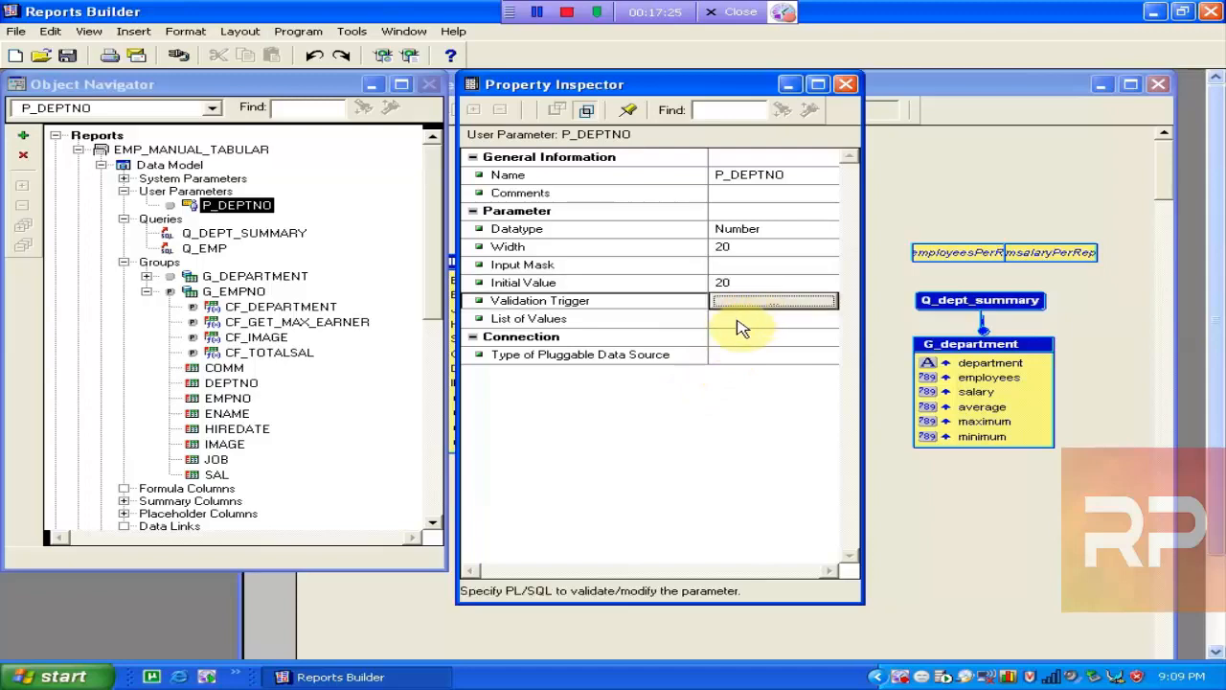
pyautogui.click(740, 320)
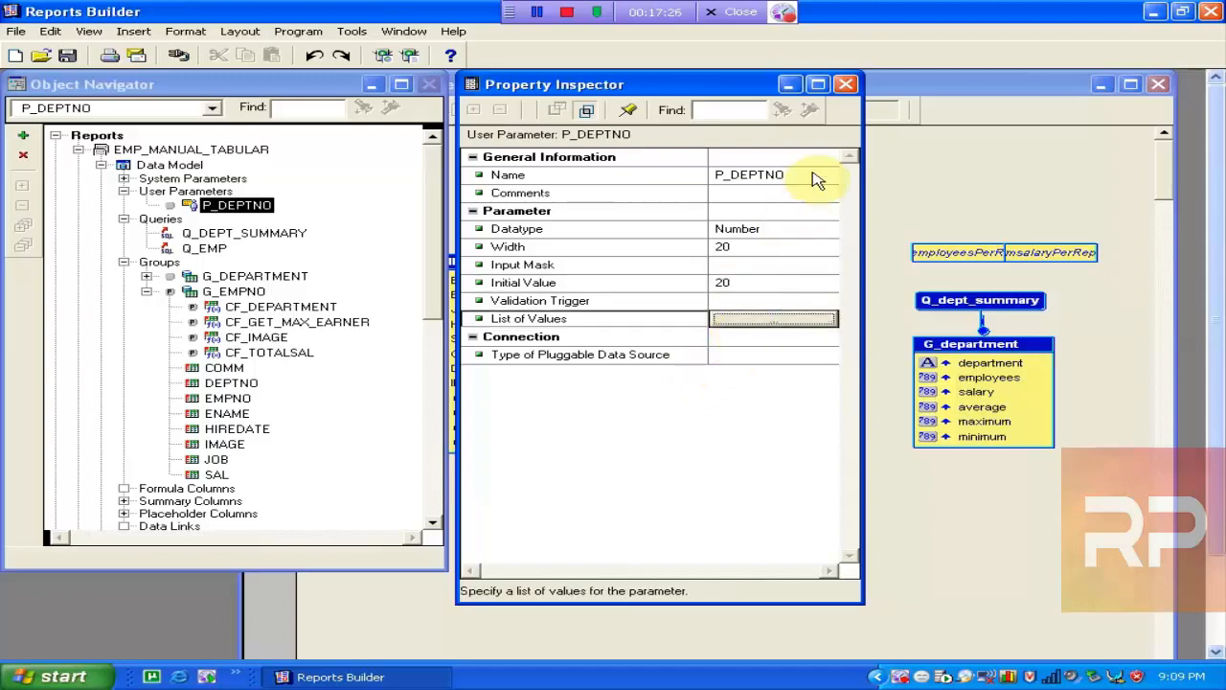
pyautogui.click(846, 84)
pyautogui.doubleClick(661, 85)
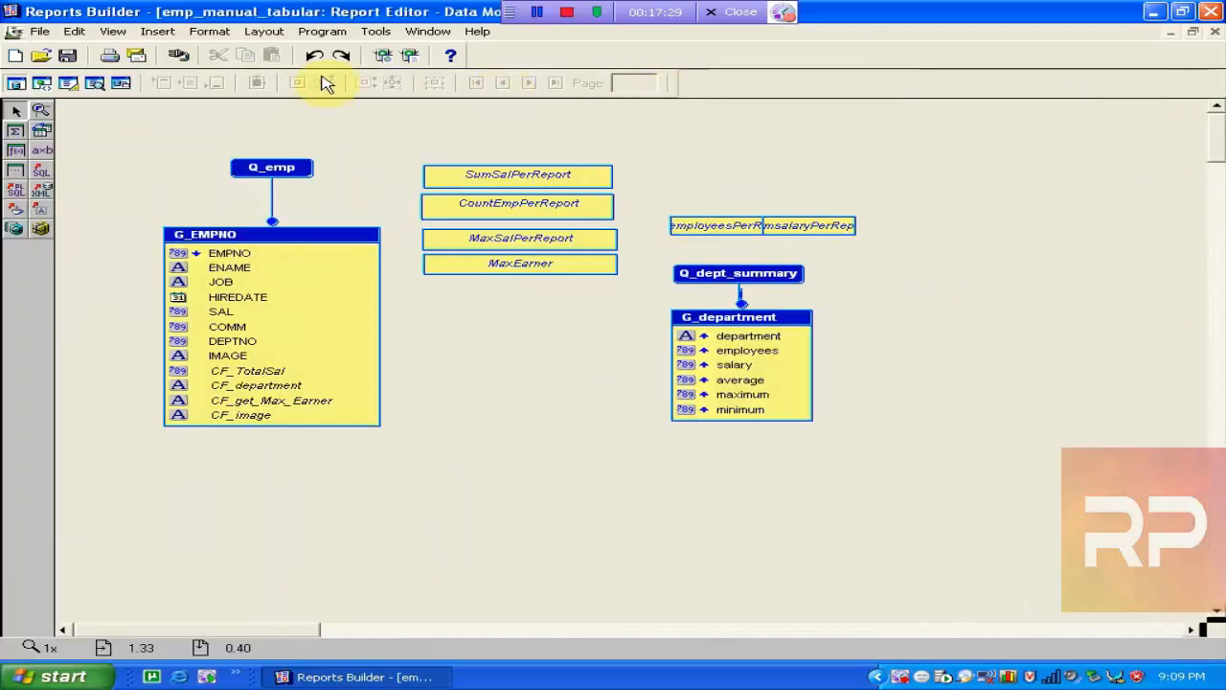
pyautogui.click(73, 56)
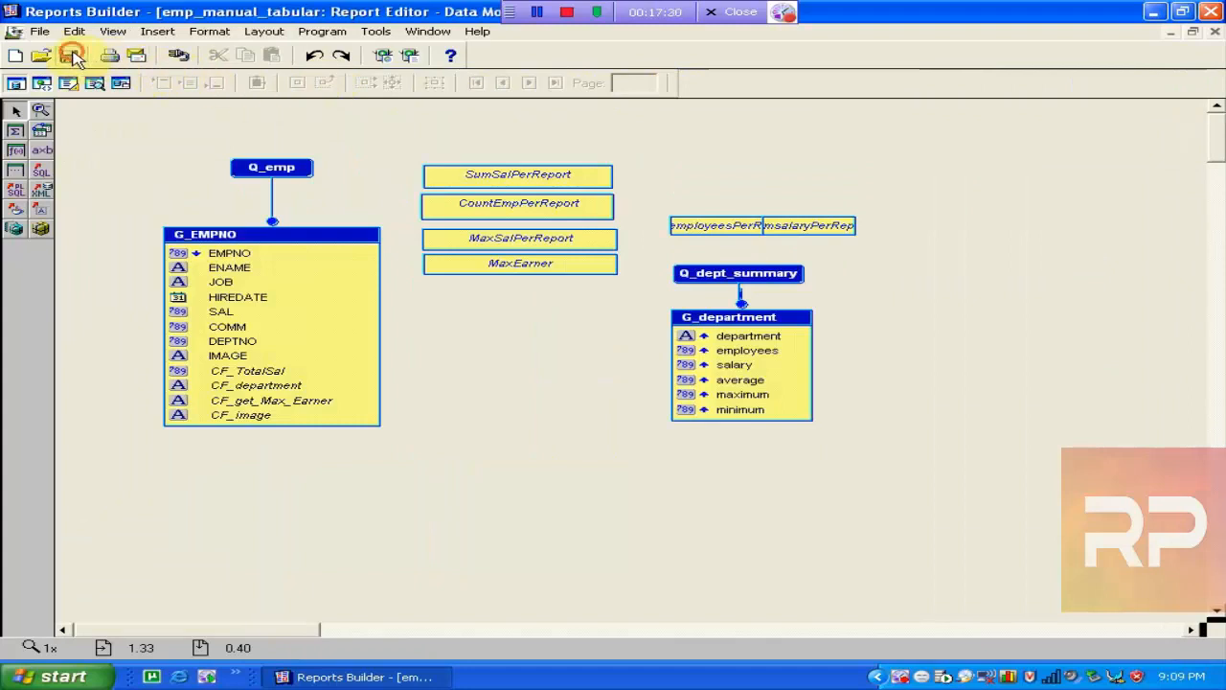
# Run the paper layout with P Deptno set to 30 and page through the employee list and department graph.
pyautogui.click(411, 56)
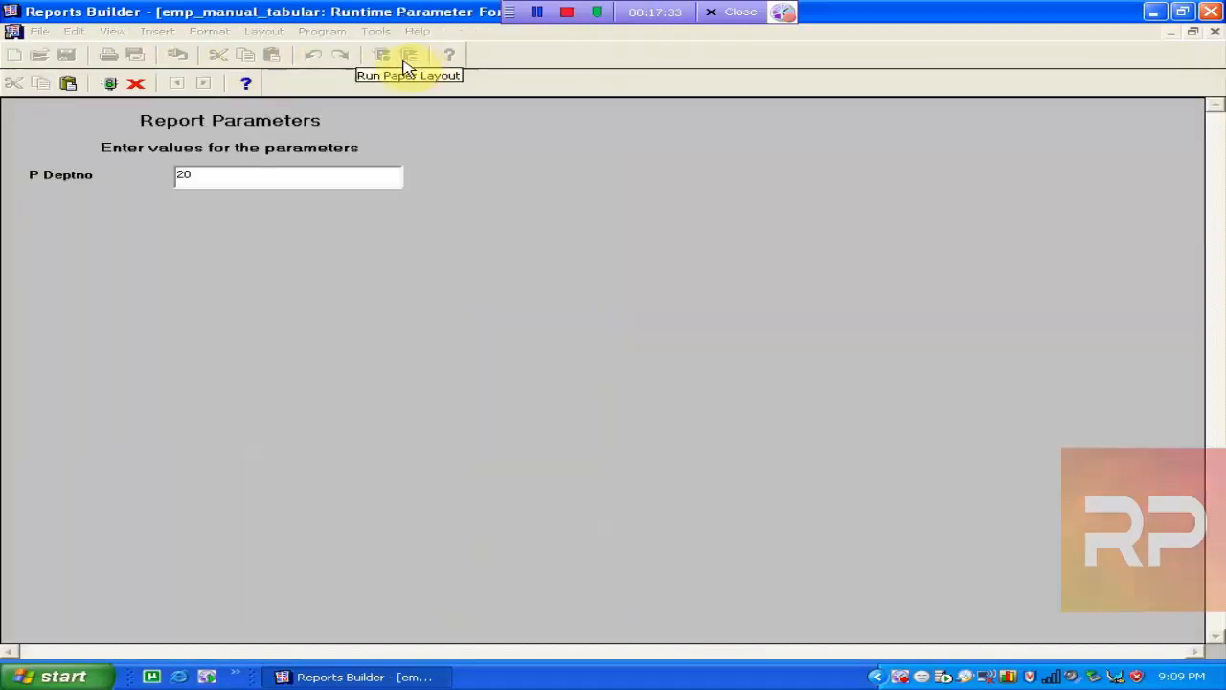
pyautogui.click(257, 179)
pyautogui.moveTo(256, 179); pyautogui.dragTo(136, 168)
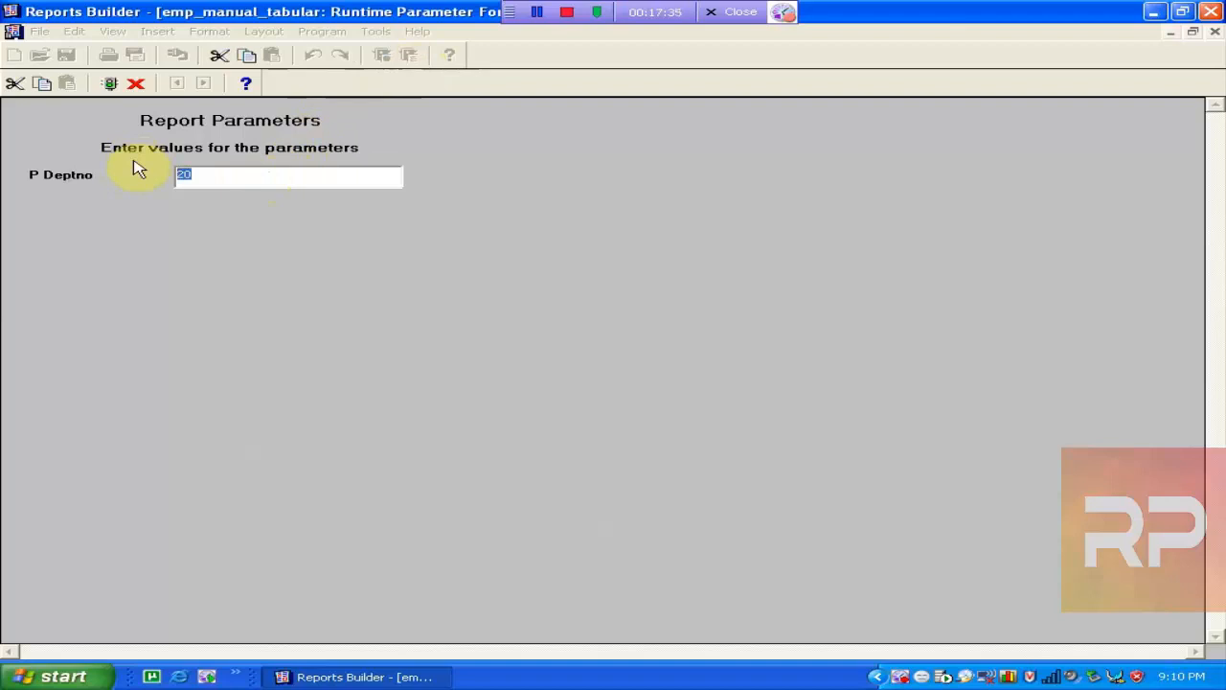
pyautogui.write('3')
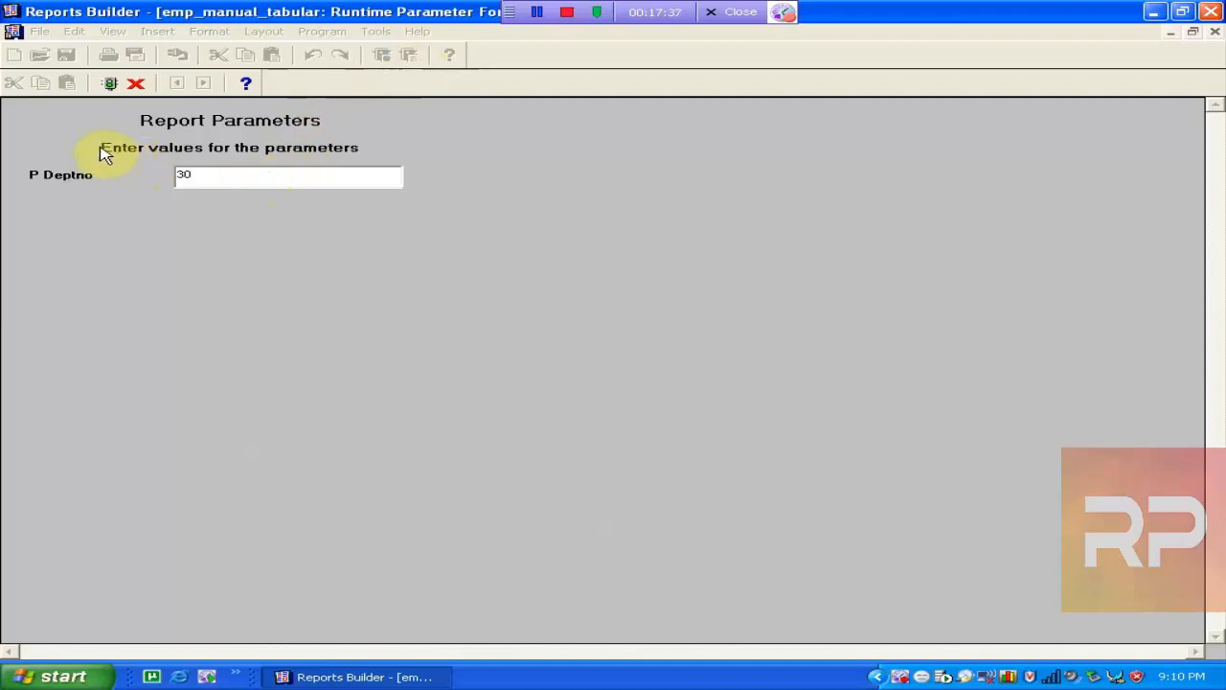
pyautogui.click(109, 84)
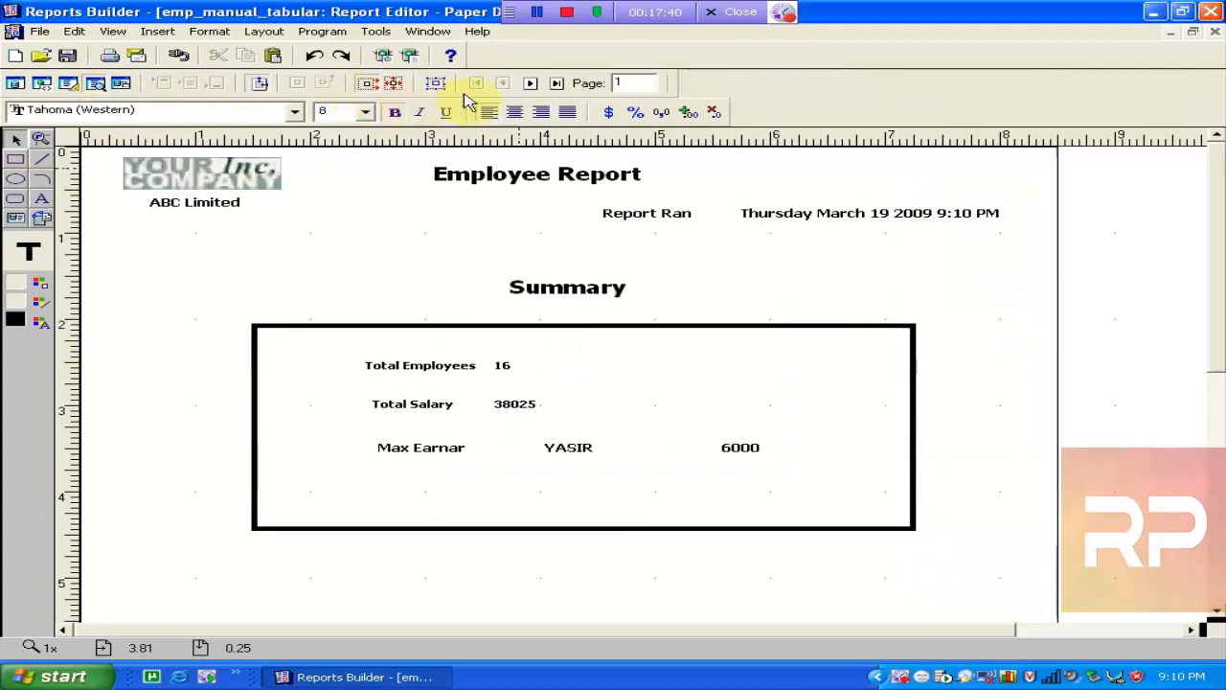
pyautogui.click(528, 84)
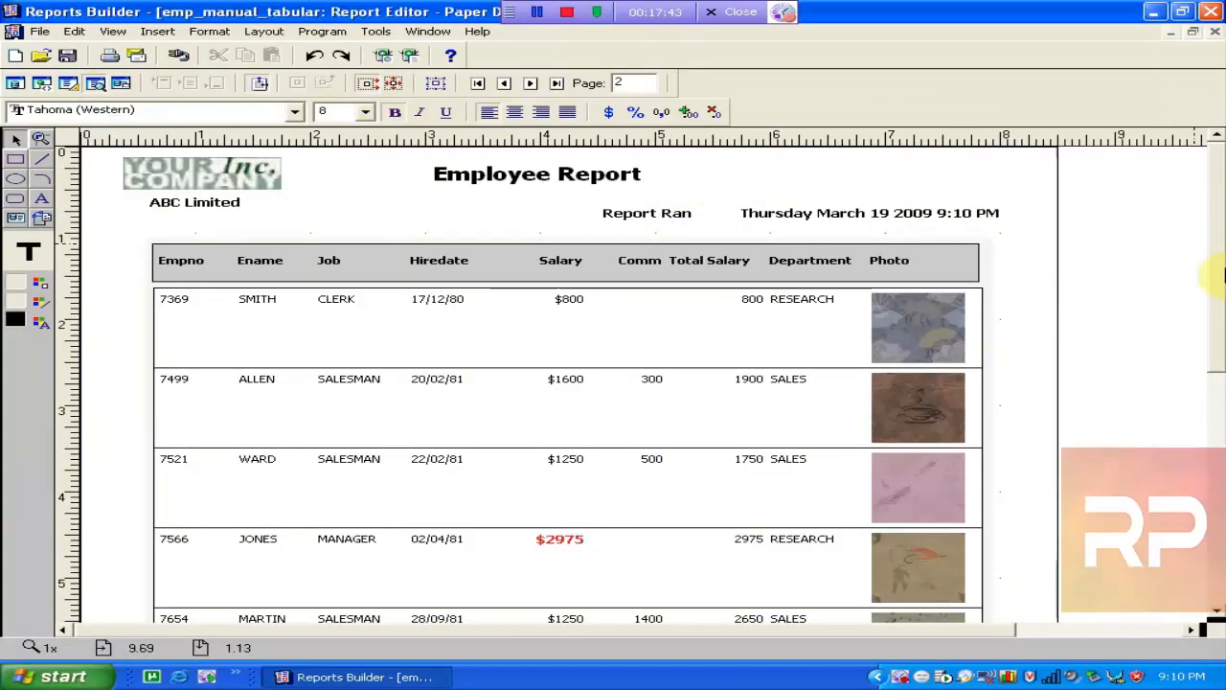
pyautogui.moveTo(1218, 270); pyautogui.dragTo(1063, 157)
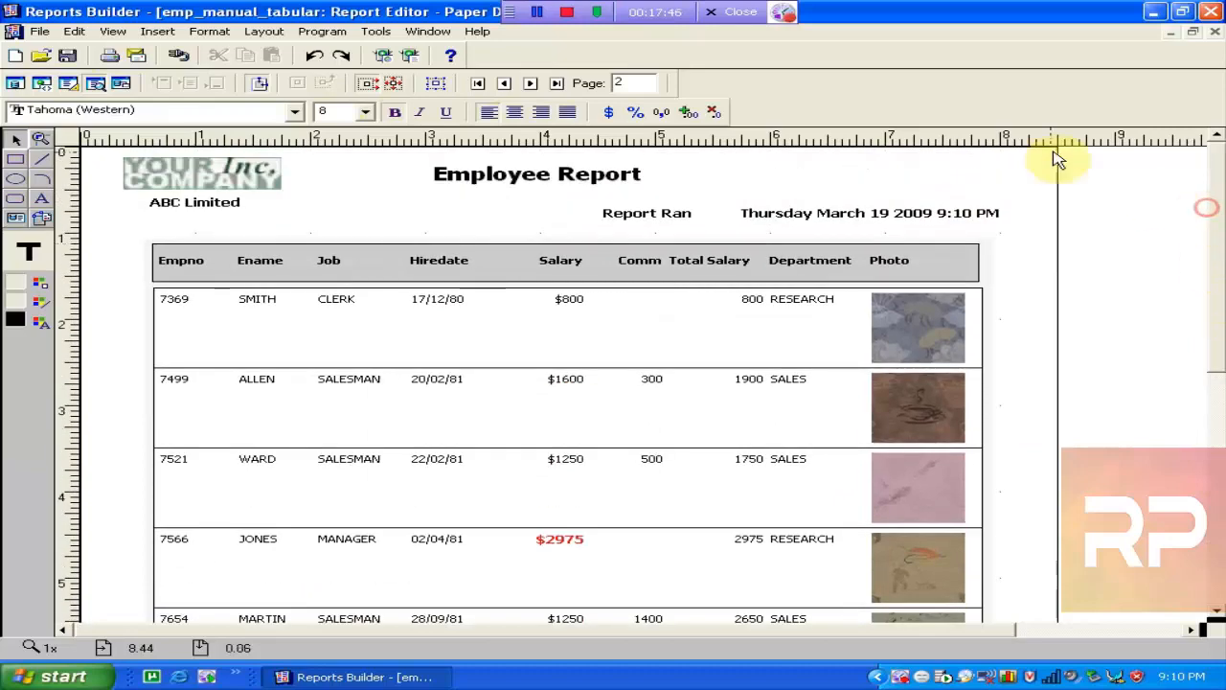
pyautogui.click(530, 84)
pyautogui.click(530, 84)
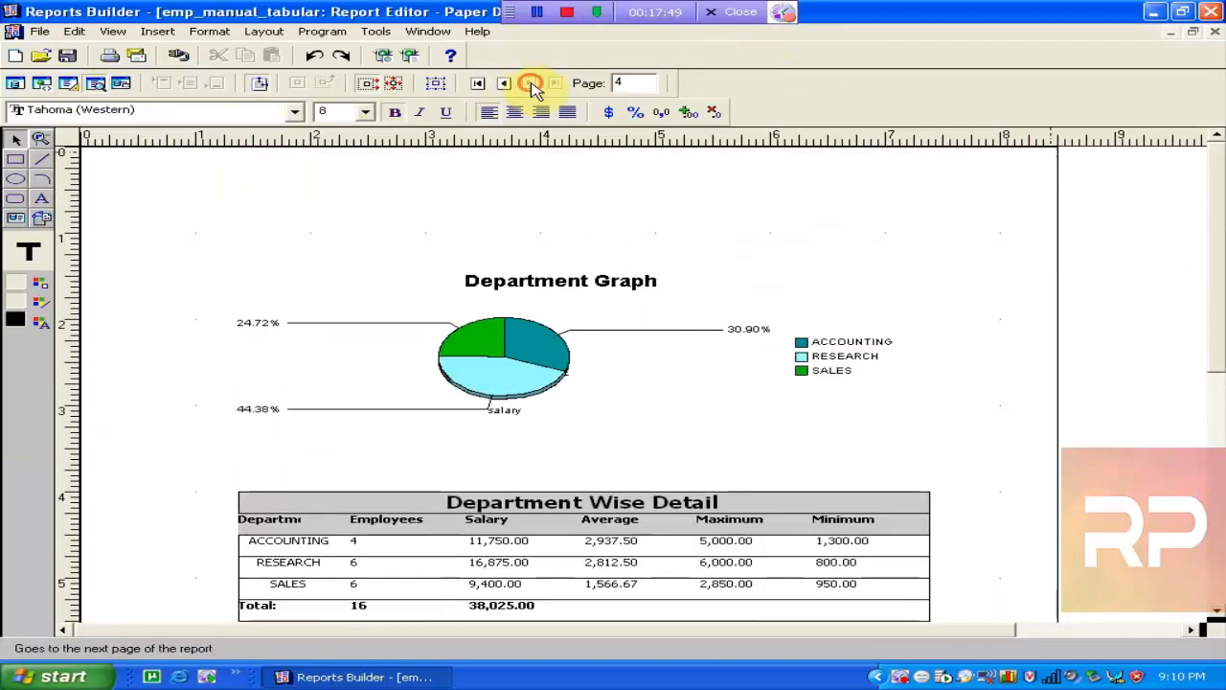
# Add the condition WHERE DEPTNO=:P_DEPTNO to the Q_emp query's SQL statement in the data model.
pyautogui.click(15, 83)
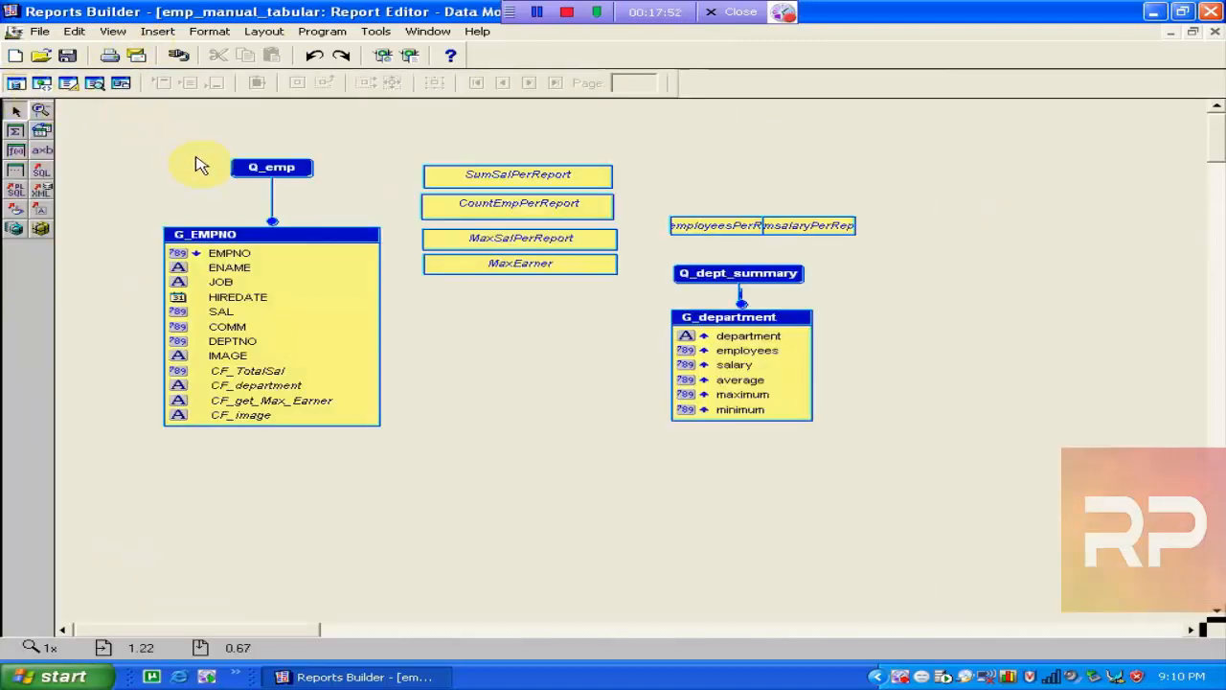
pyautogui.doubleClick(272, 169)
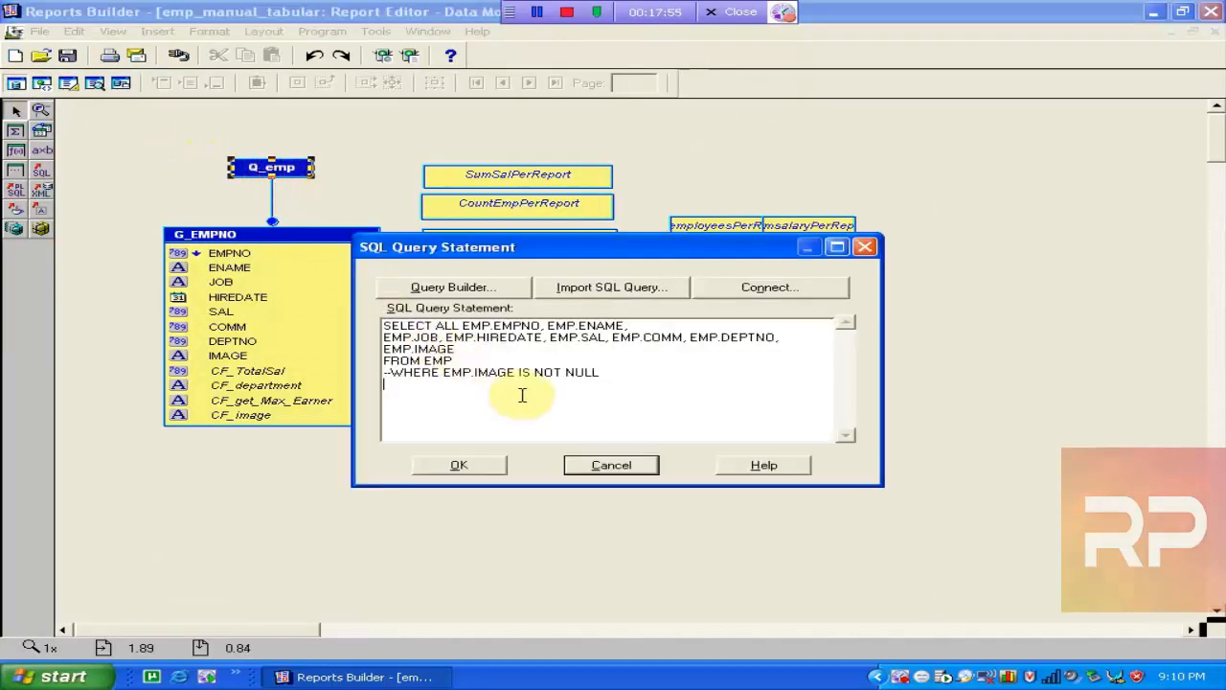
pyautogui.write('WHERE DEPTNO=:')
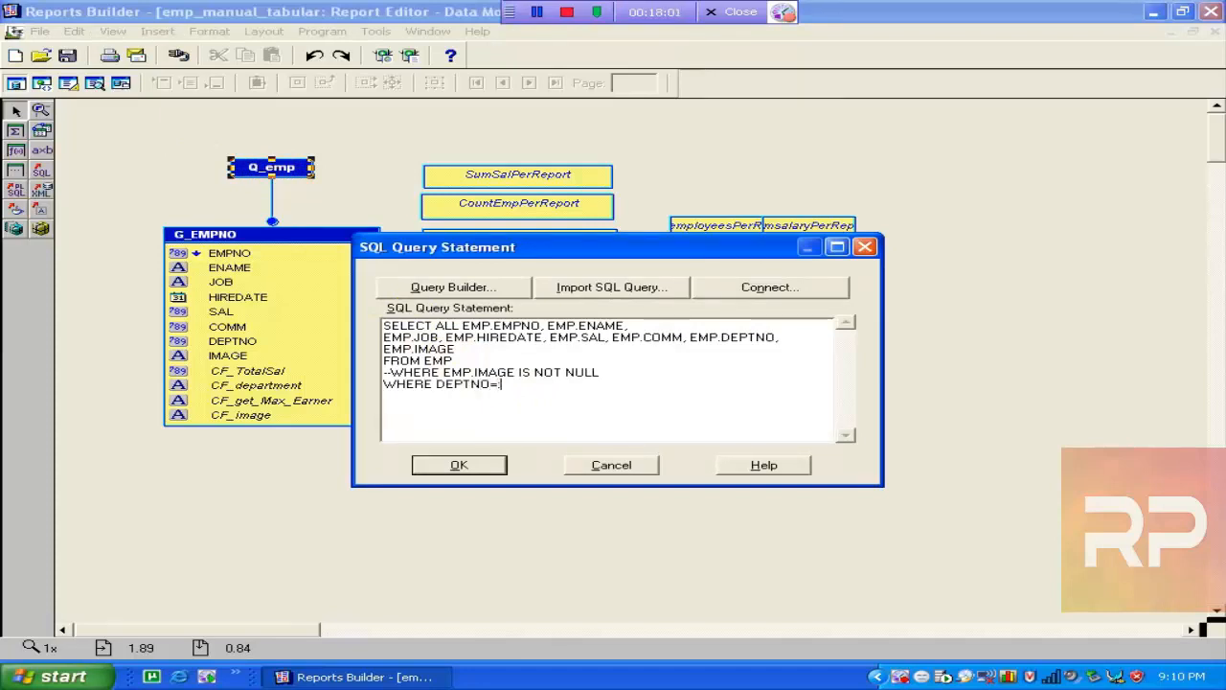
pyautogui.write('P_DEPTNO')
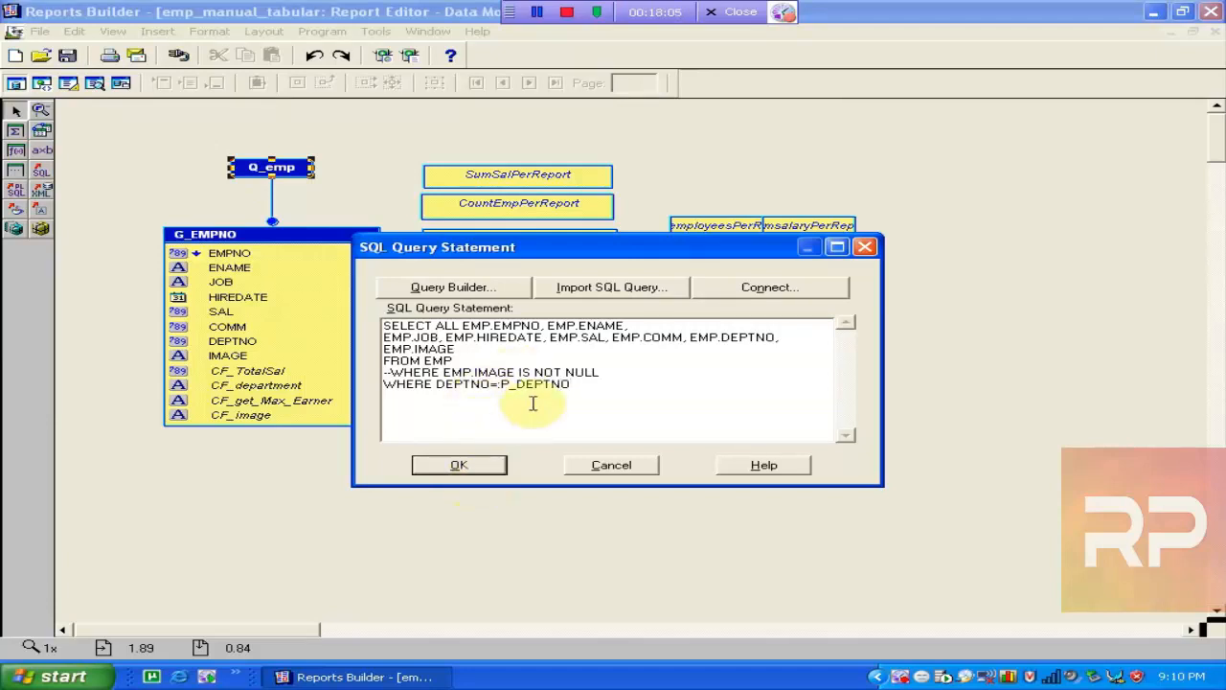
pyautogui.moveTo(497, 383); pyautogui.dragTo(575, 383)
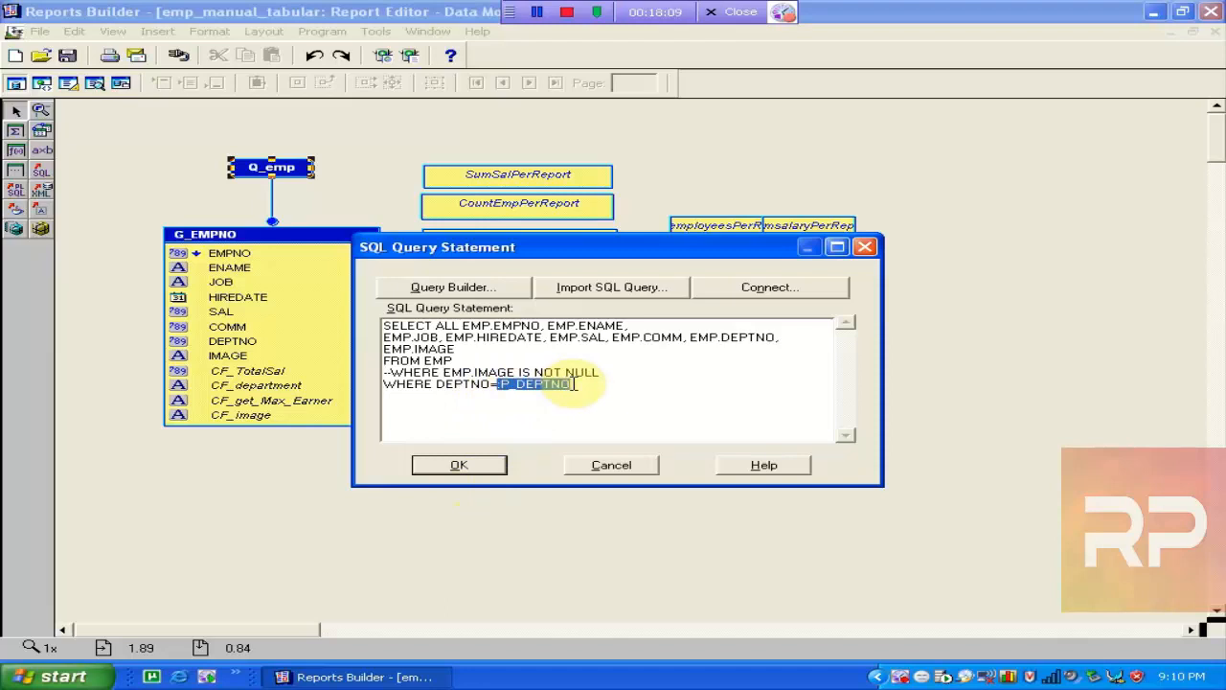
pyautogui.click(586, 375)
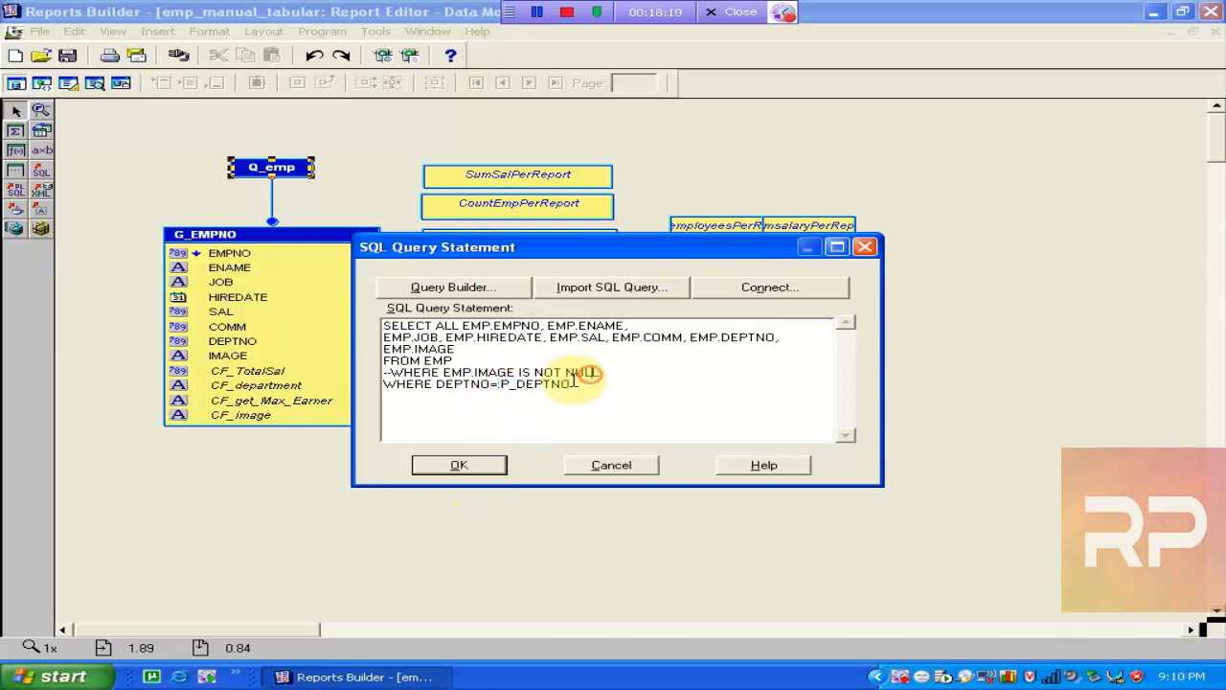
pyautogui.click(462, 466)
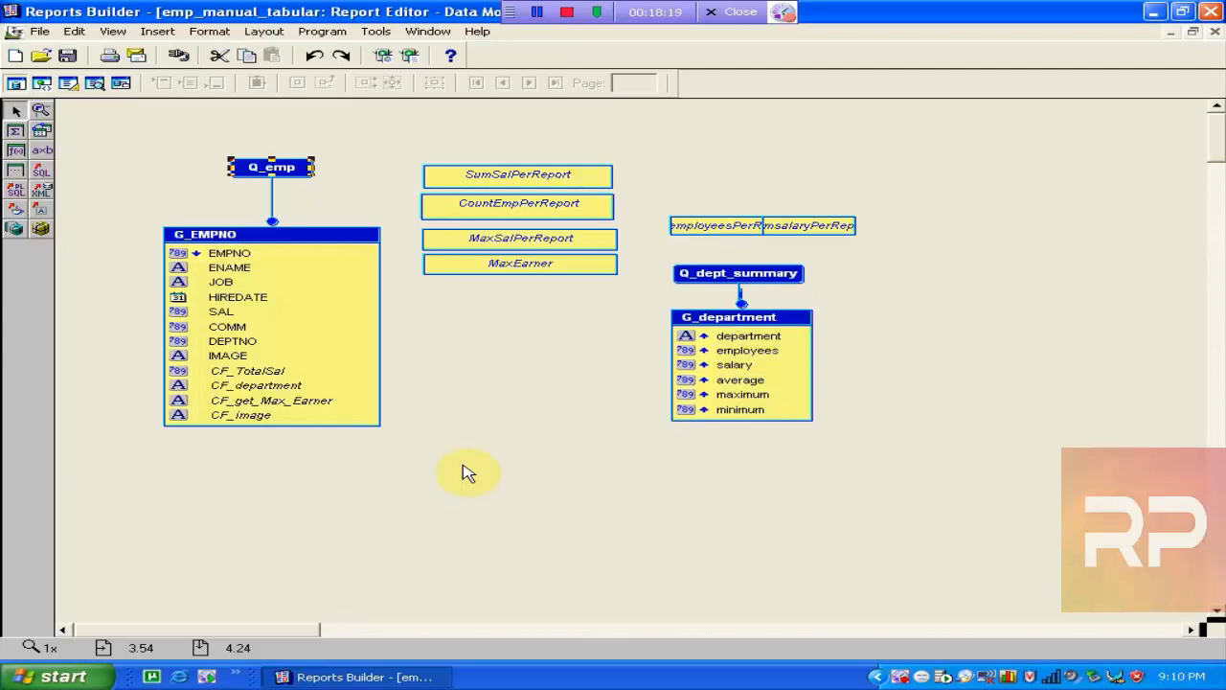
# Run the paper layout with P Deptno at 20 and review the employee list on page 2.
pyautogui.click(408, 55)
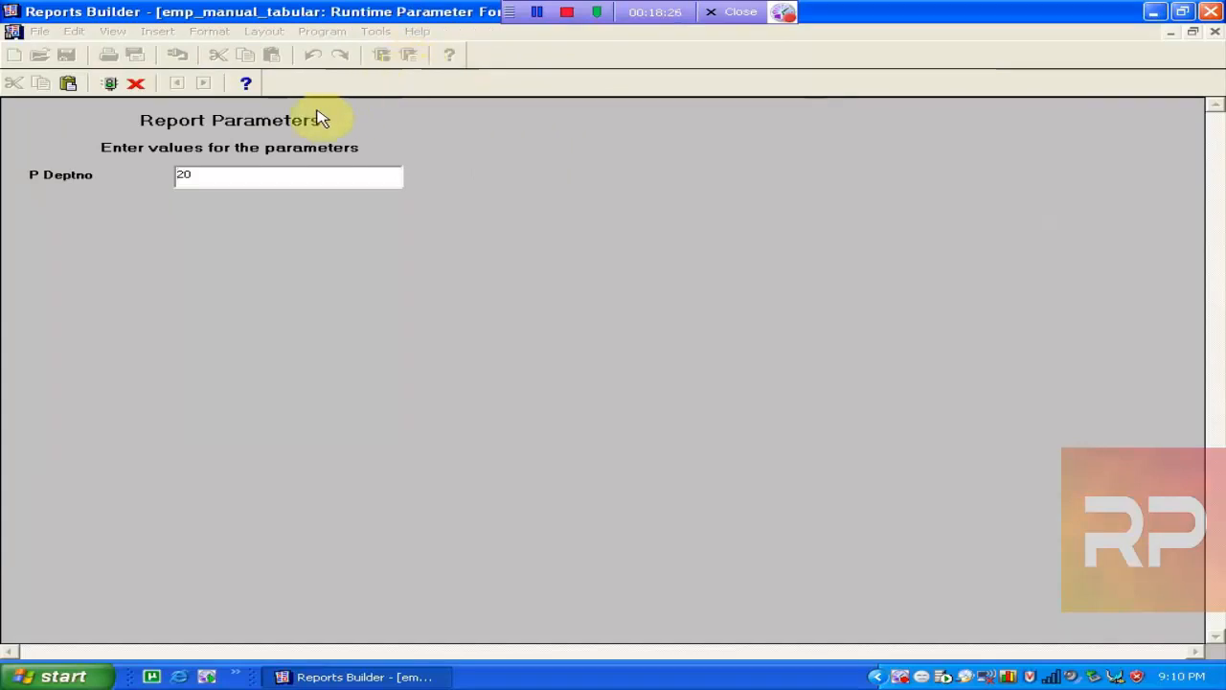
pyautogui.click(108, 83)
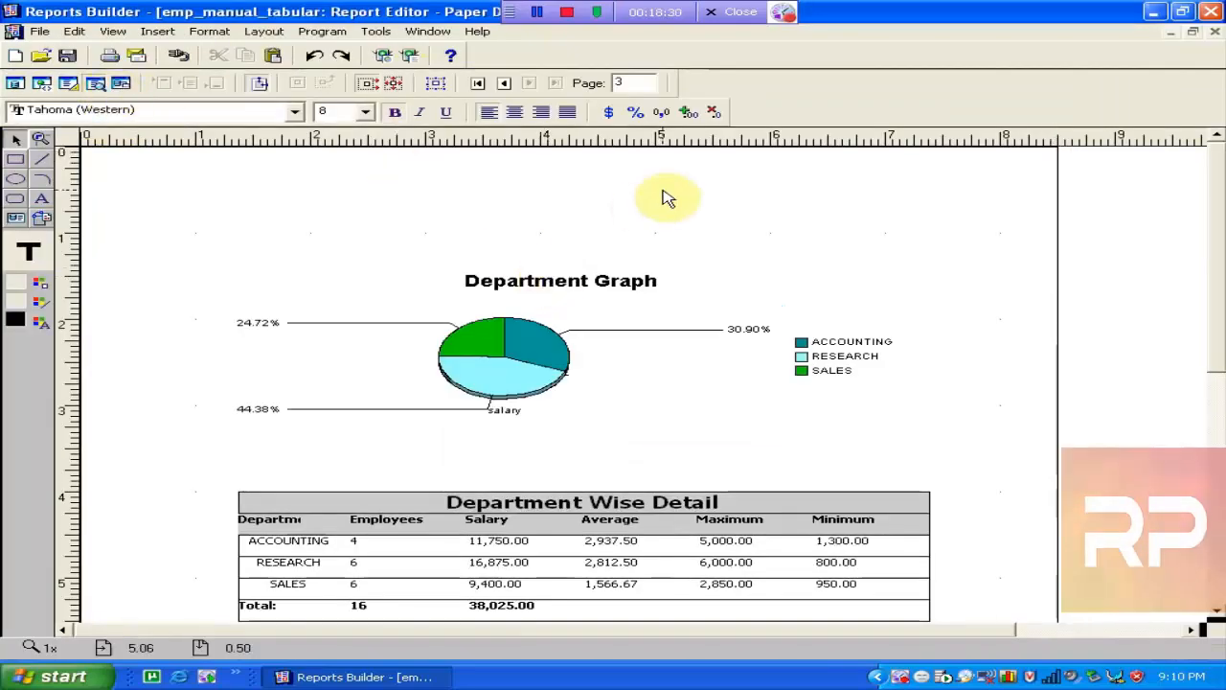
pyautogui.click(506, 86)
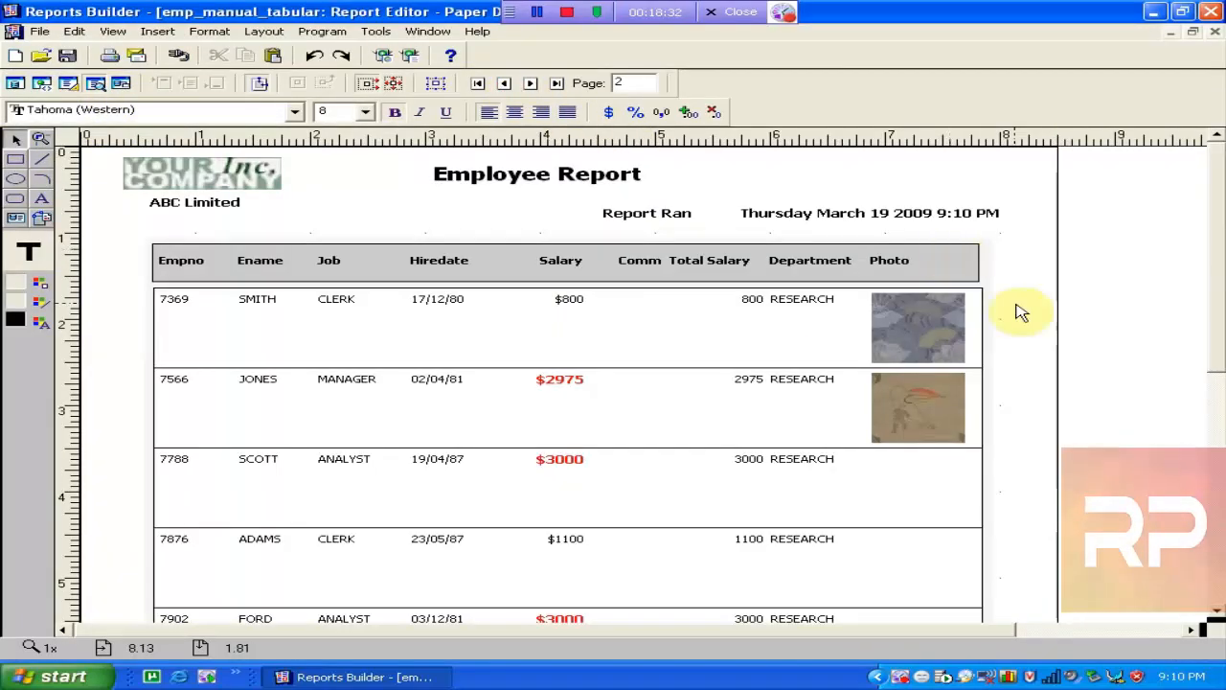
pyautogui.click(1214, 275)
pyautogui.moveTo(1224, 446); pyautogui.dragTo(1218, 247)
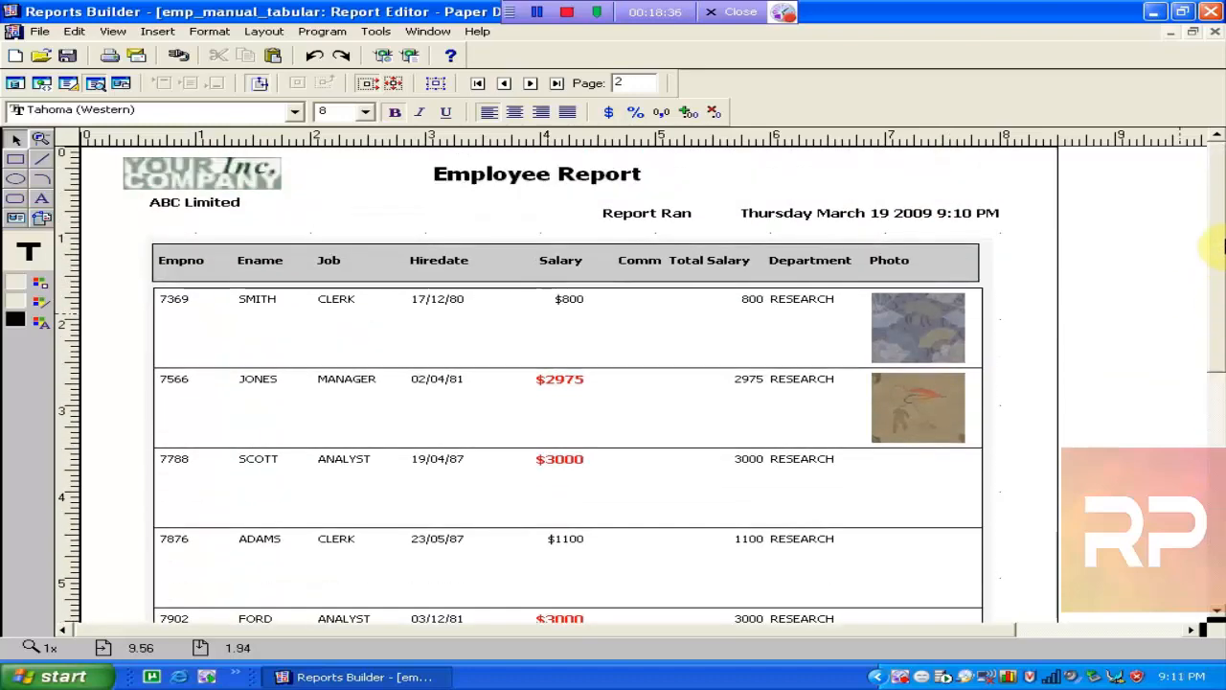
# Rerun the paper layout with P Deptno set to 30 to check the filtered employee list.
pyautogui.click(407, 55)
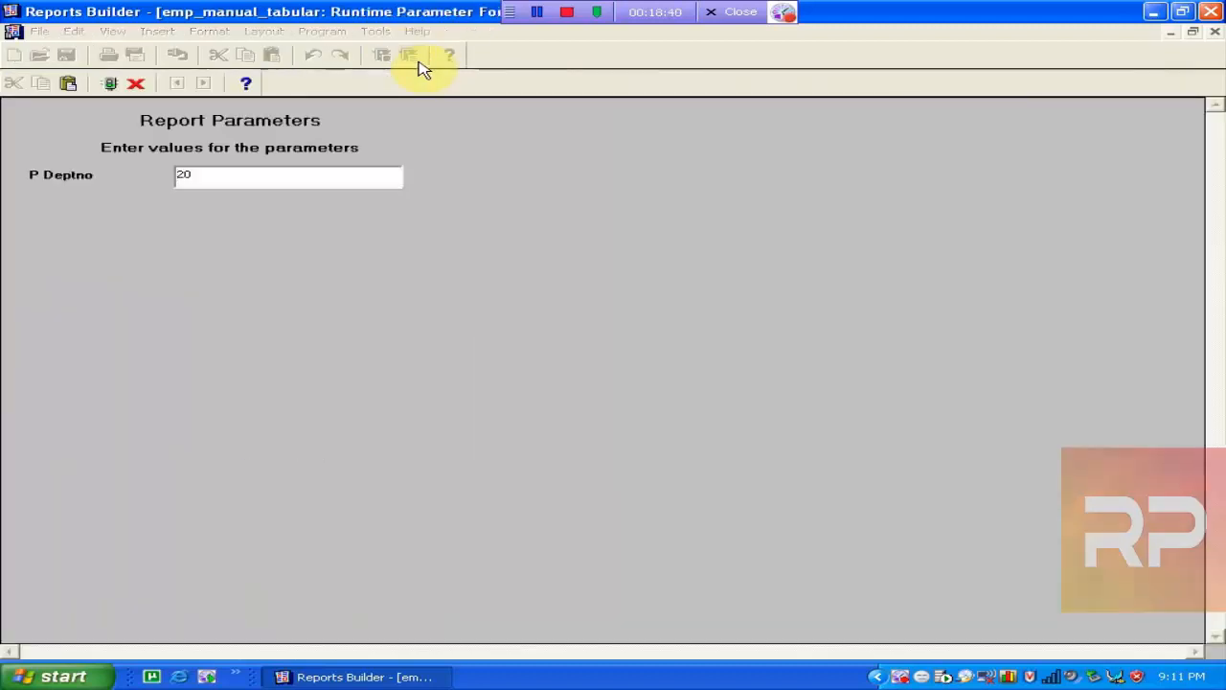
pyautogui.write('3')
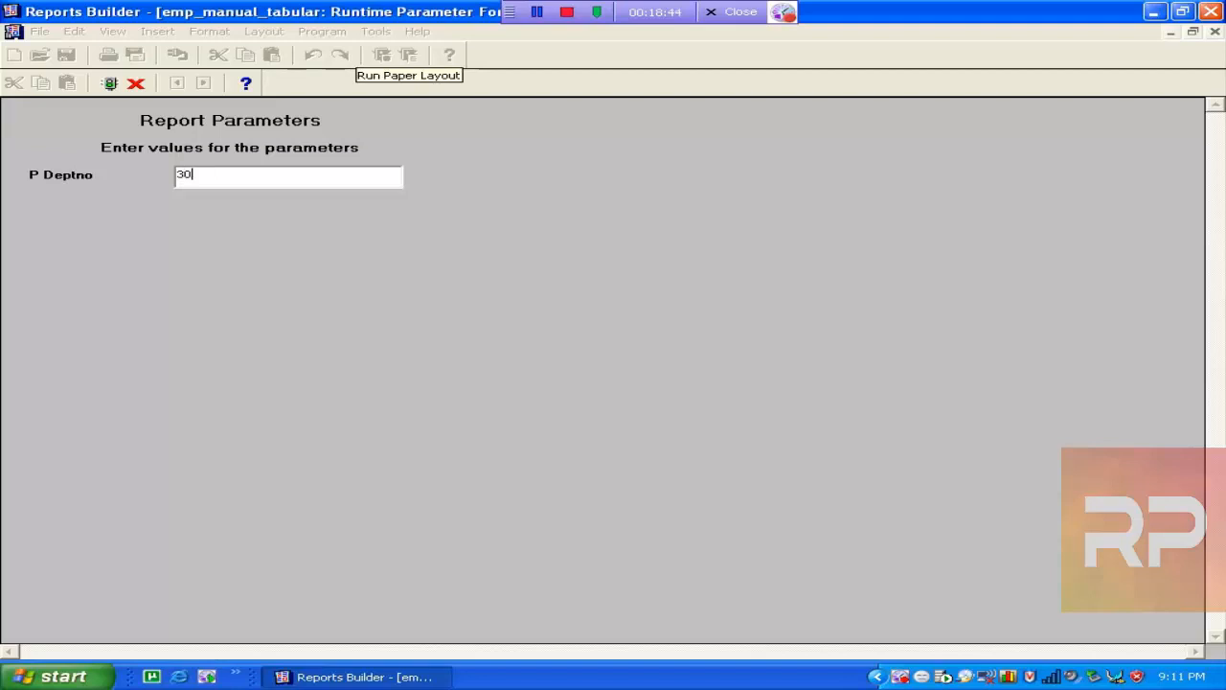
pyautogui.press('Return')
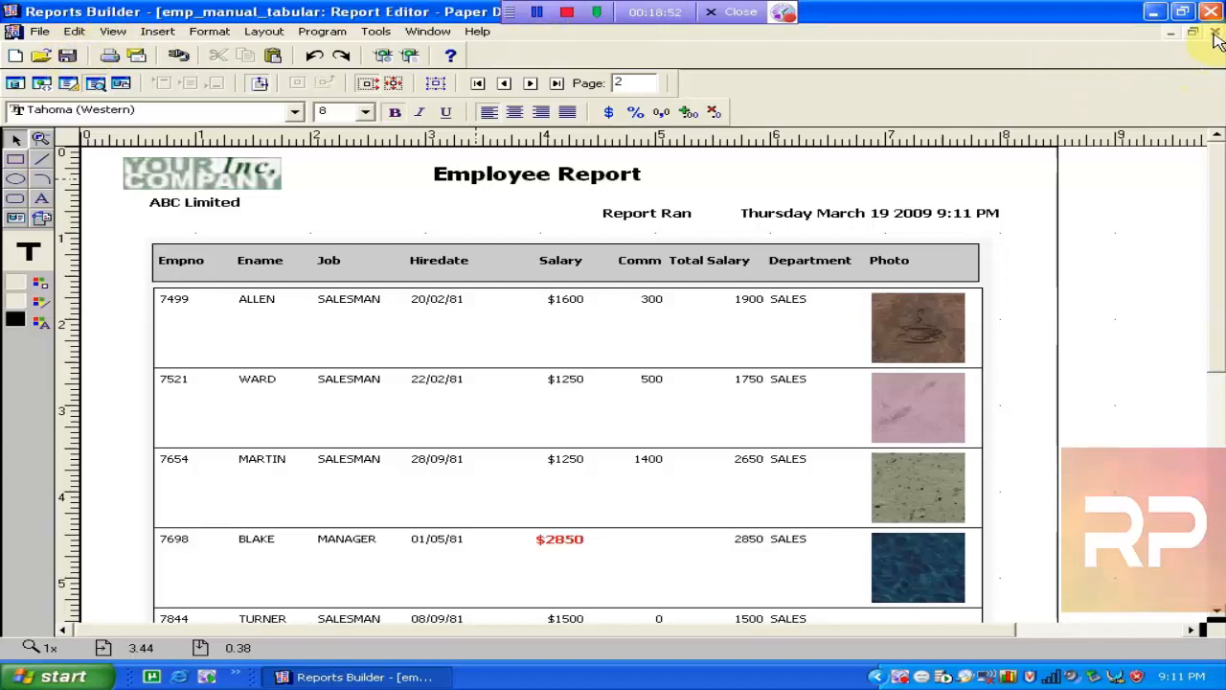
pyautogui.click(405, 56)
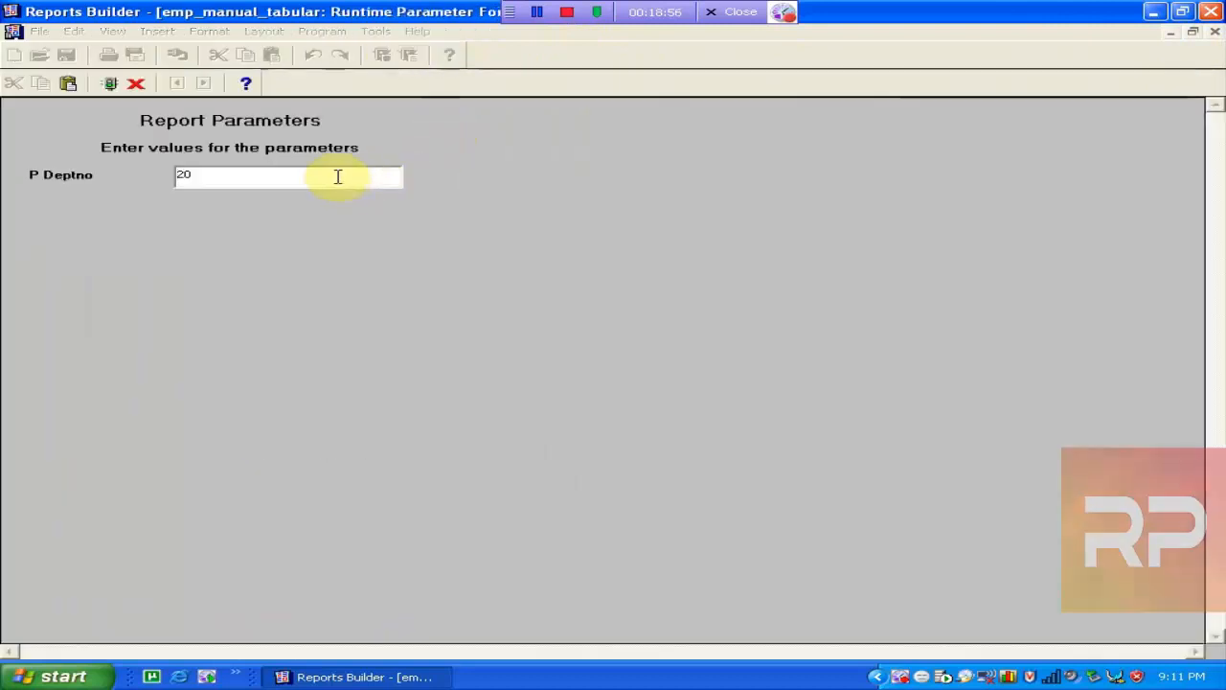
pyautogui.moveTo(337, 177); pyautogui.dragTo(159, 150)
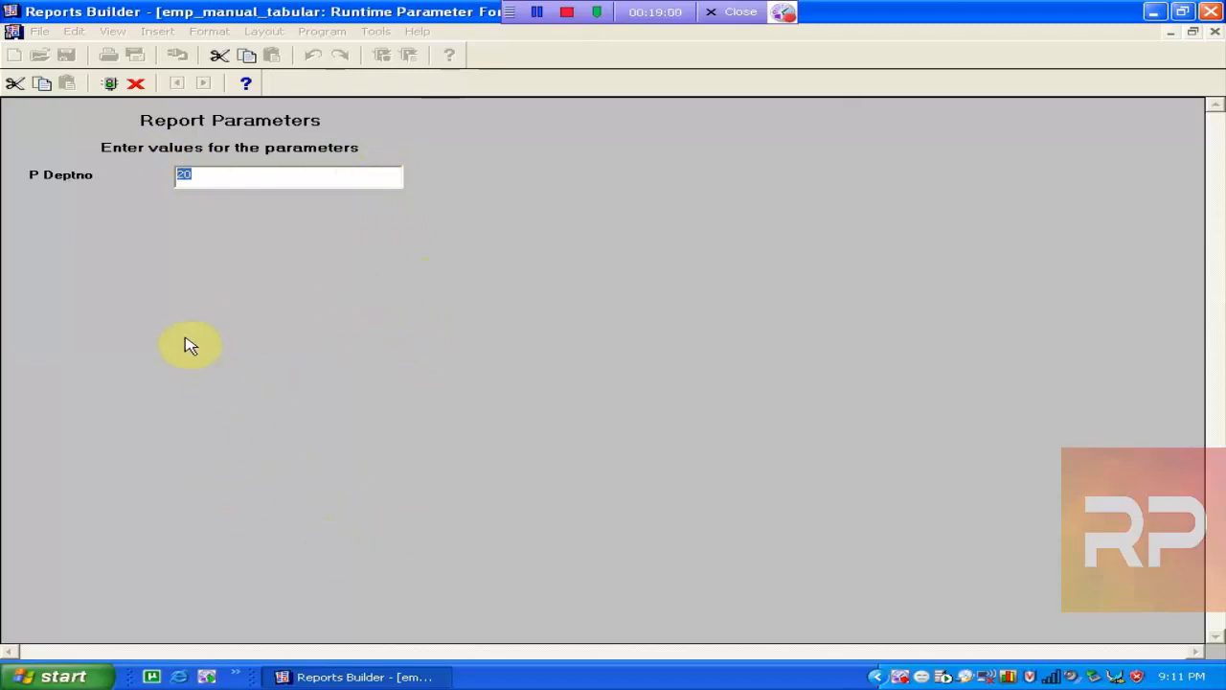
pyautogui.click(1215, 33)
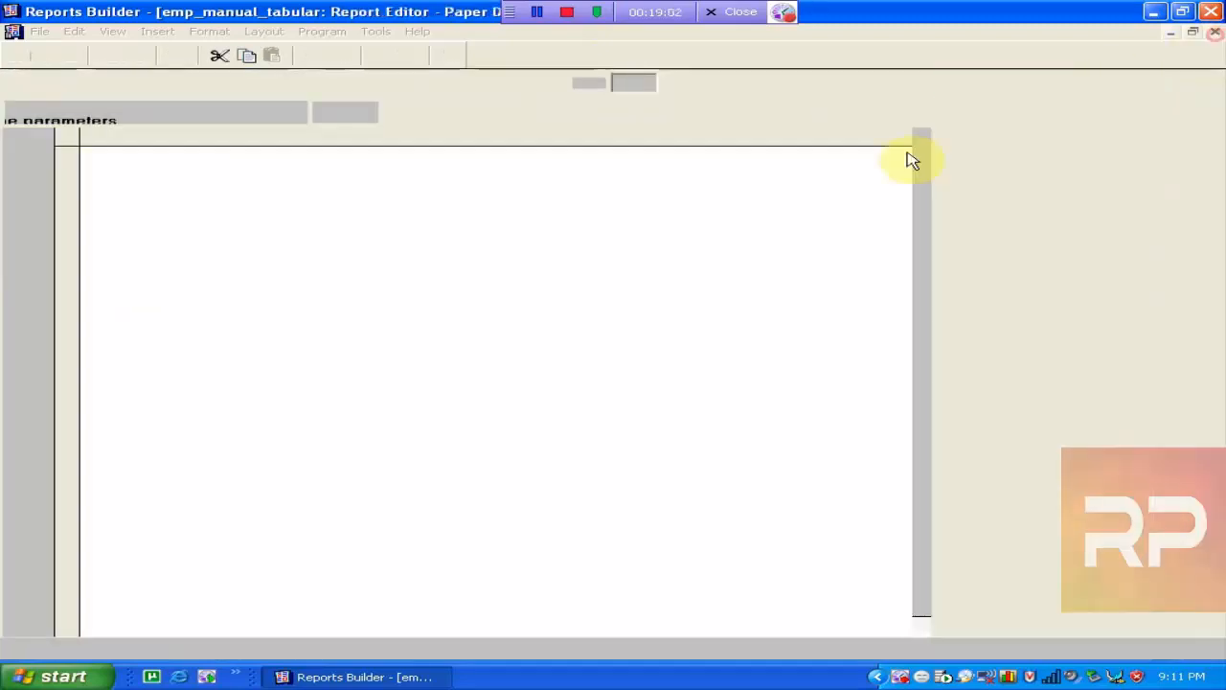
pyautogui.click(539, 401)
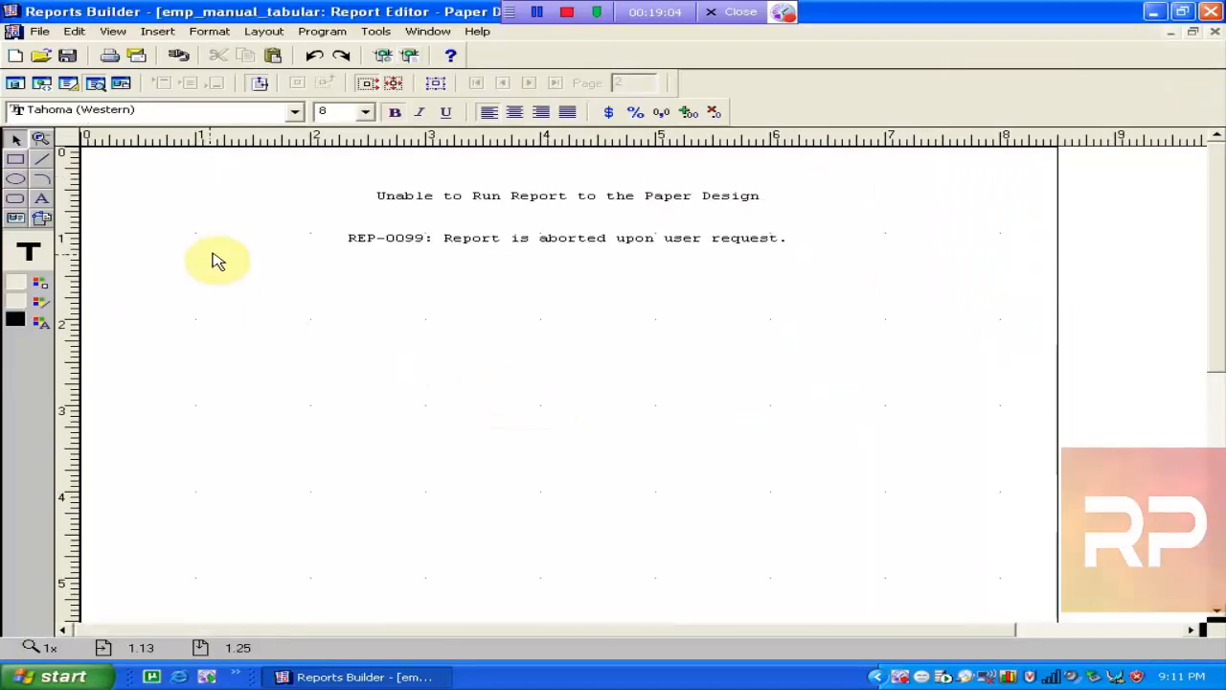
# Return to the Object Navigator and open the properties of the P_DEPTNO user parameter.
pyautogui.click(23, 85)
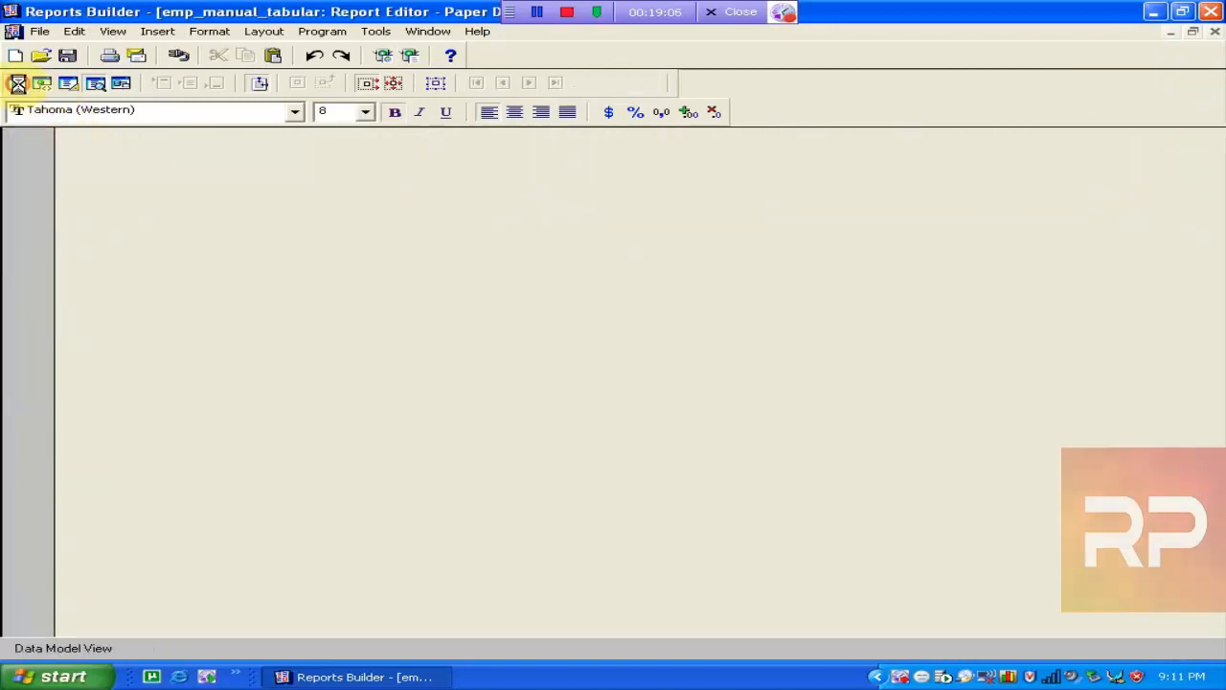
pyautogui.click(42, 86)
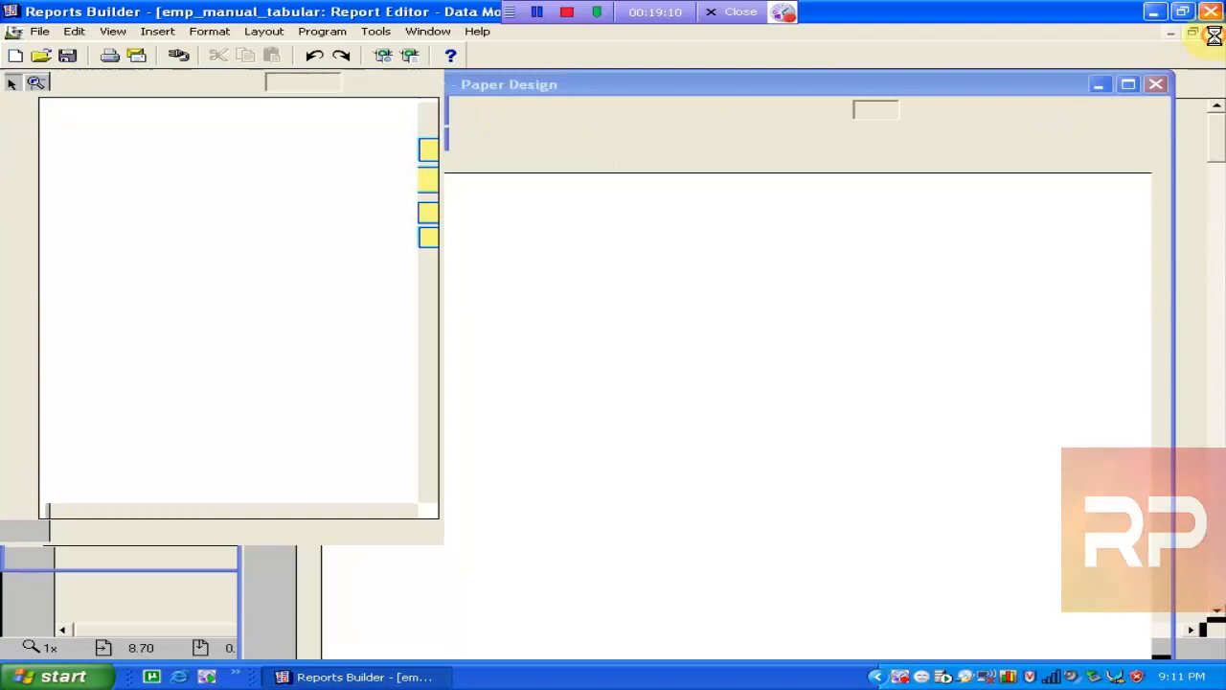
pyautogui.click(1214, 33)
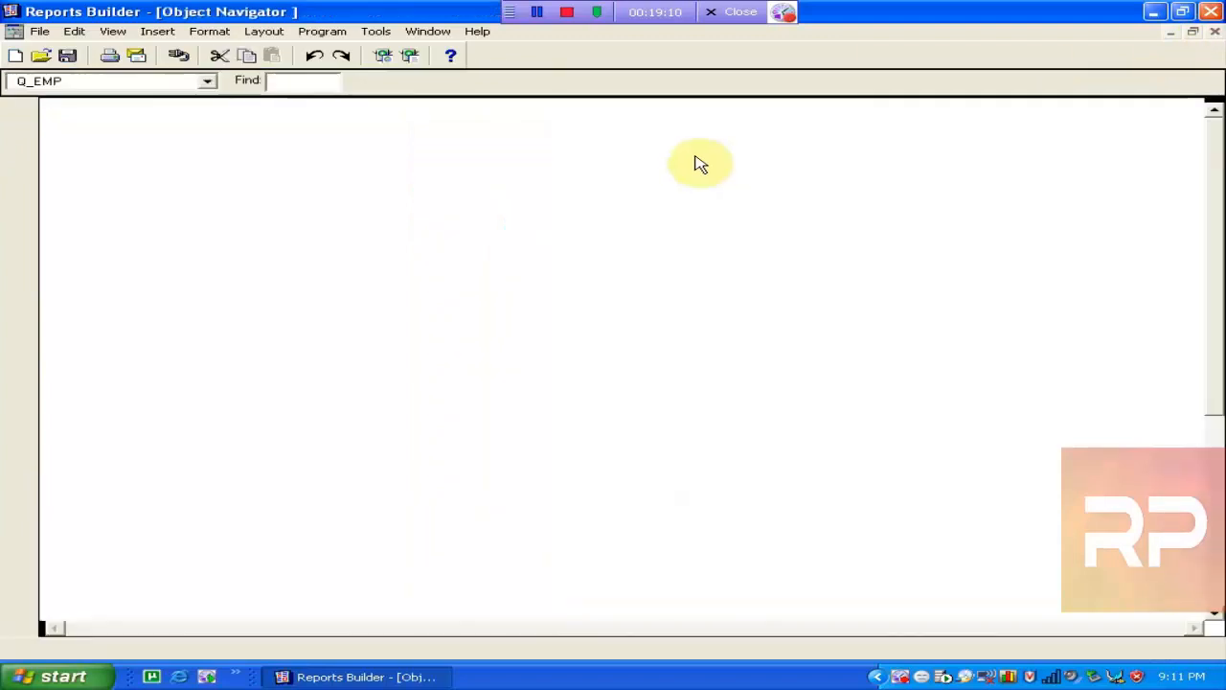
pyautogui.click(237, 180)
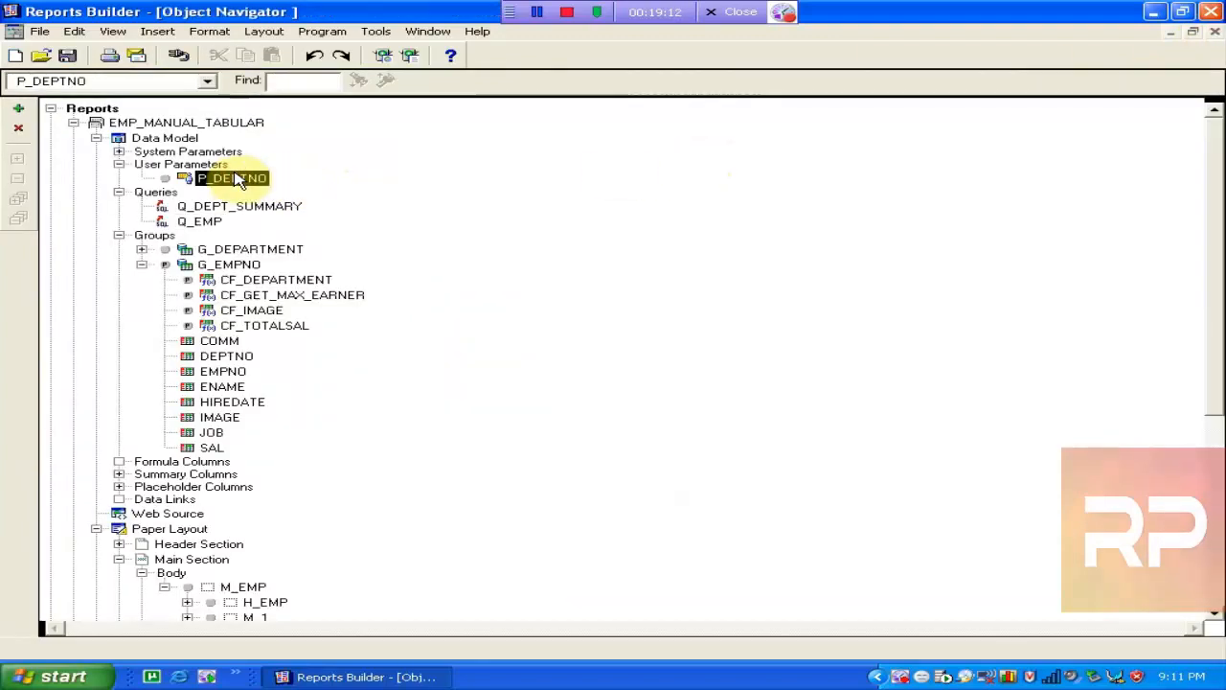
pyautogui.press('F4')
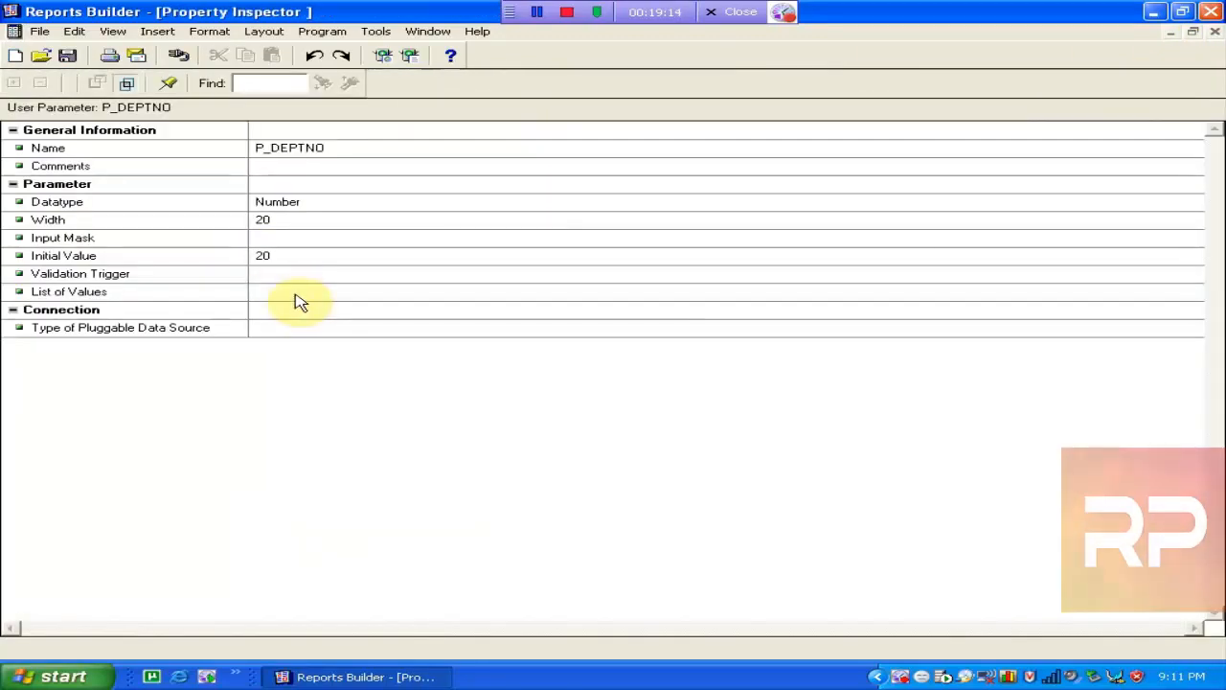
# Define P_DEPTNO's list of values with the static values 10, 20 and 30, and close its properties.
pyautogui.click(290, 297)
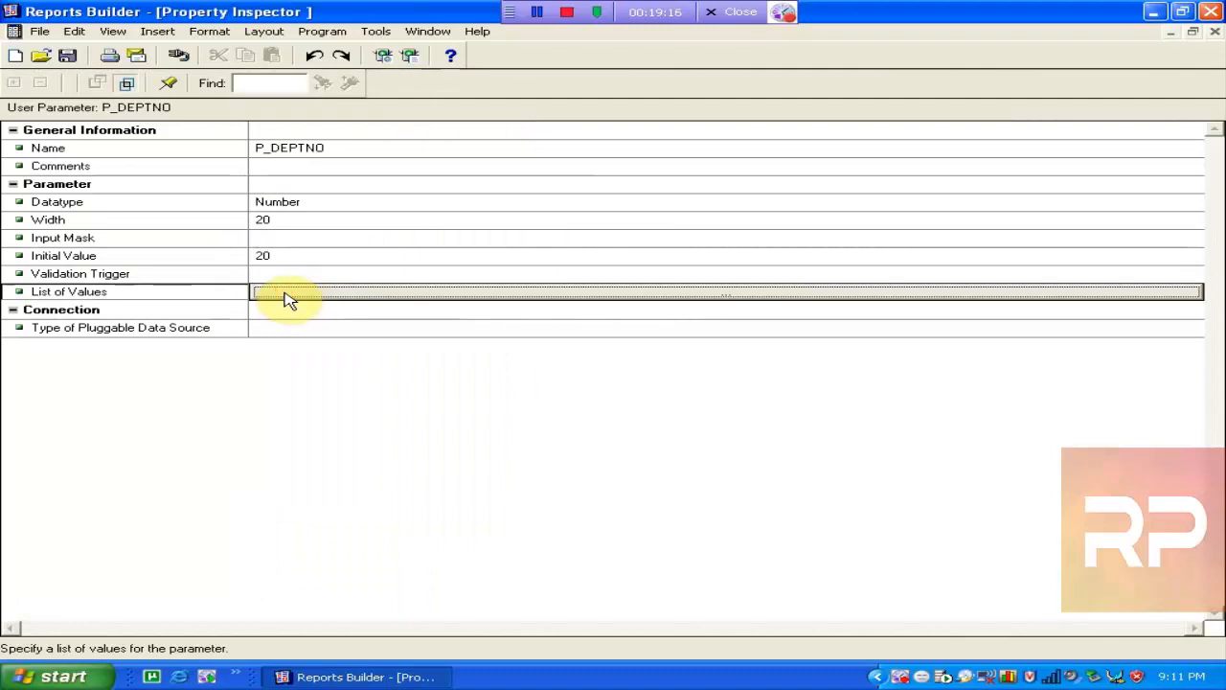
pyautogui.click(289, 298)
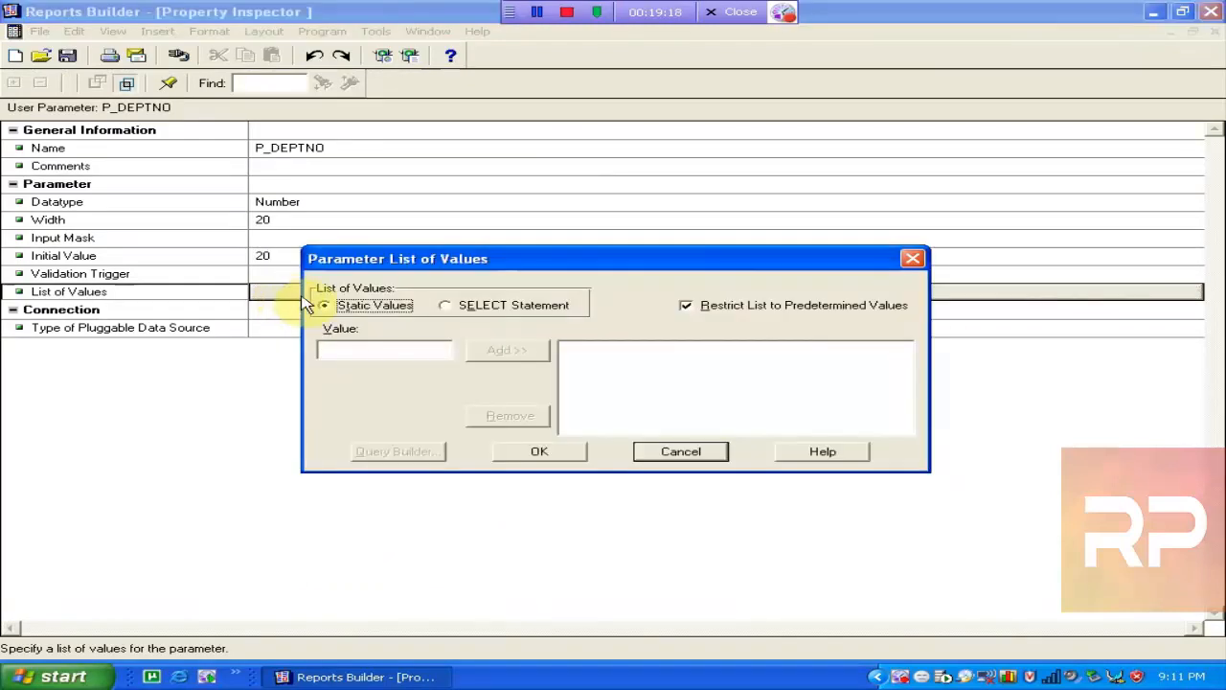
pyautogui.click(393, 347)
pyautogui.write('1')
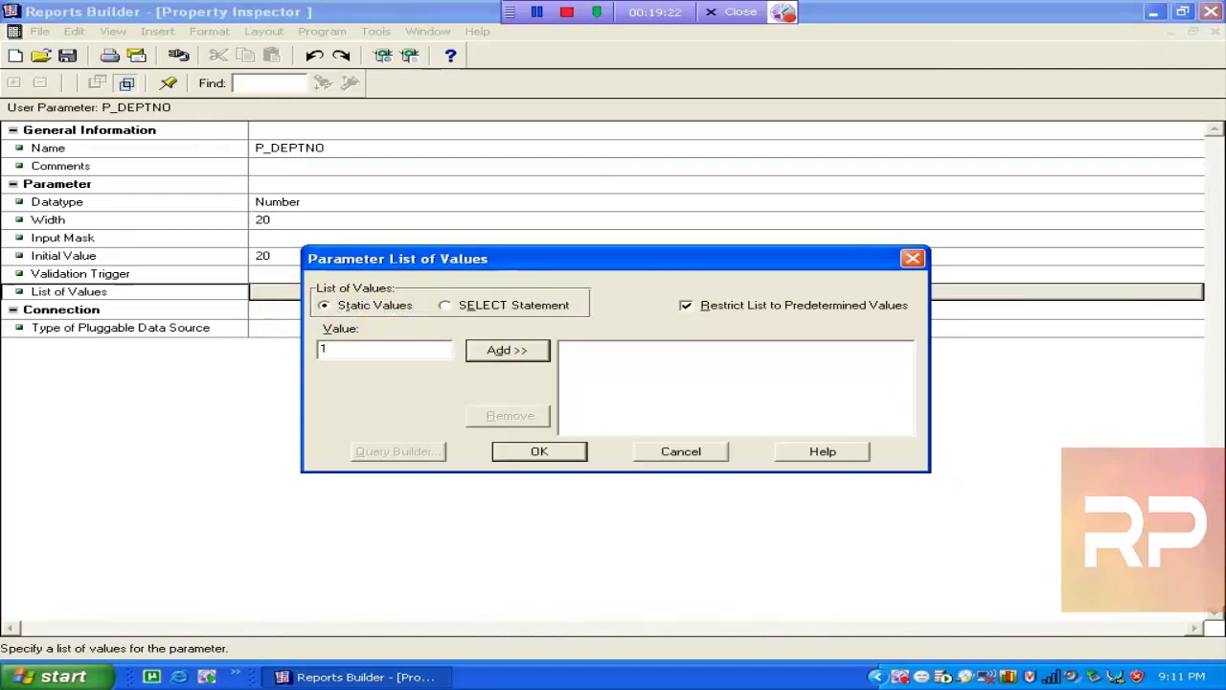
pyautogui.write('0')
pyautogui.click(471, 349)
pyautogui.click(408, 348)
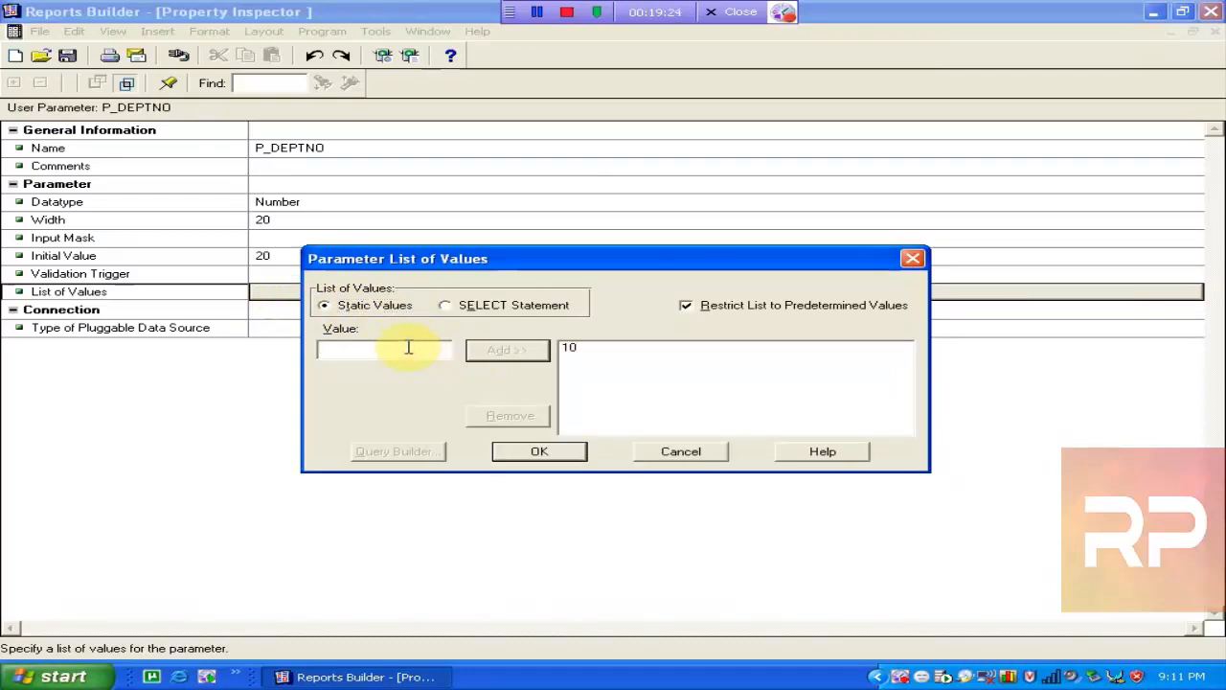
pyautogui.write('20')
pyautogui.click(499, 354)
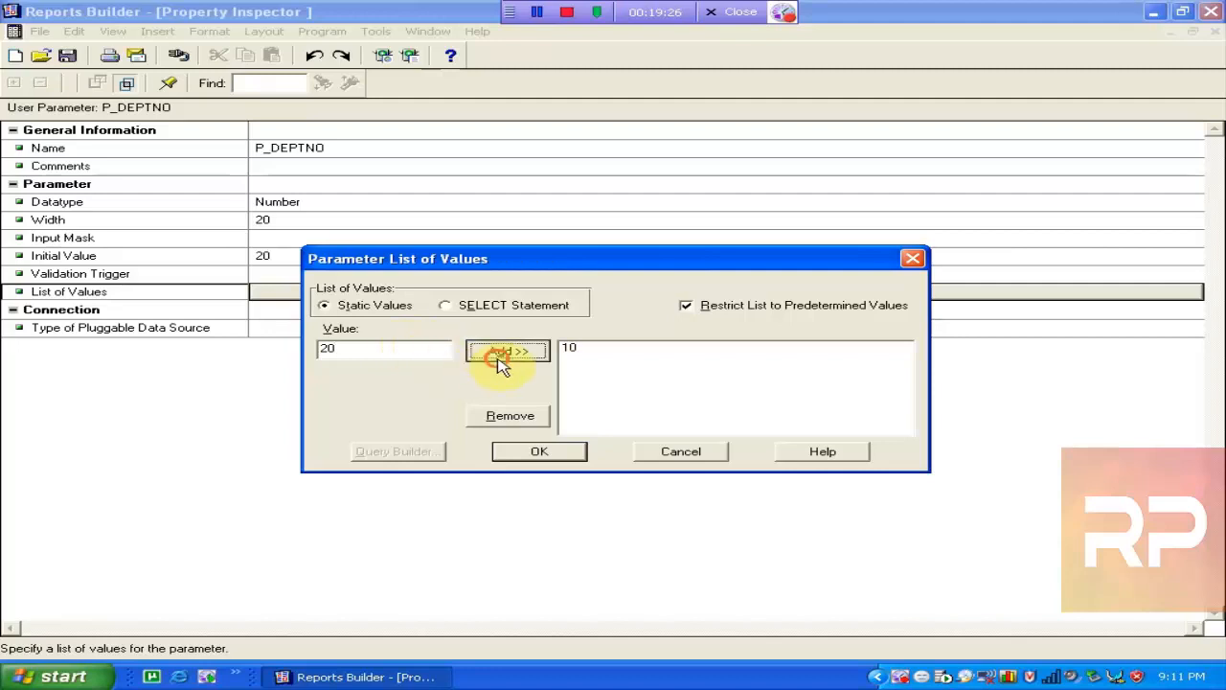
pyautogui.click(417, 353)
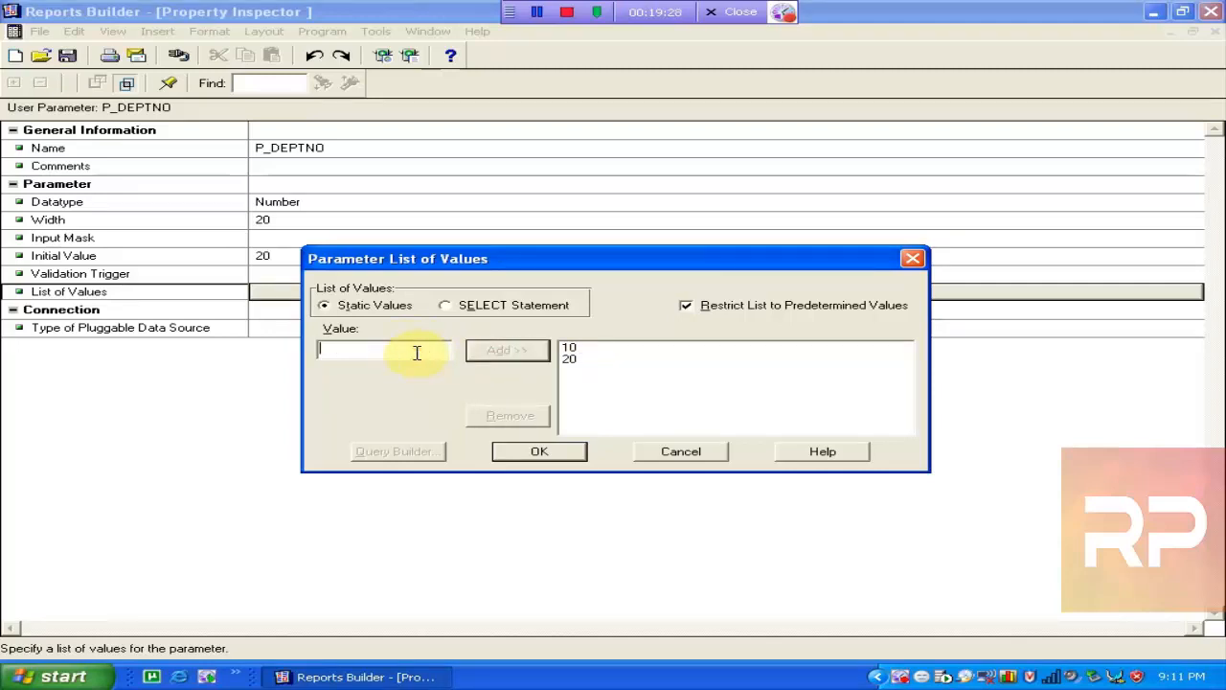
pyautogui.write('30')
pyautogui.click(515, 351)
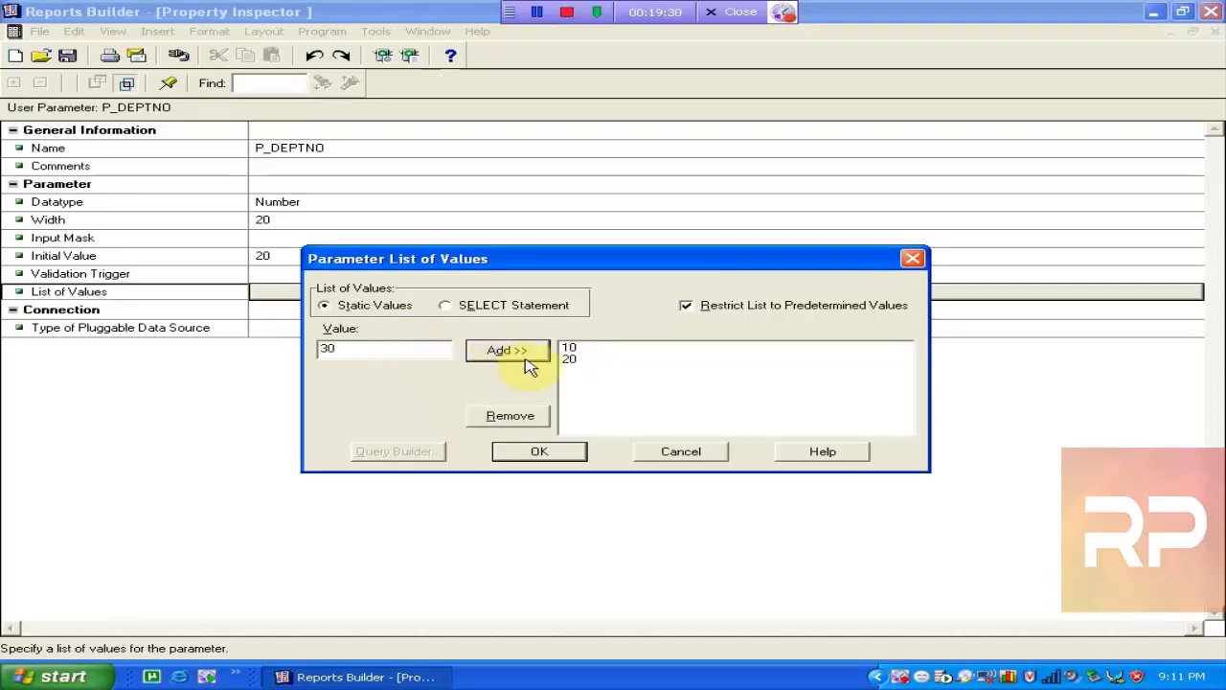
pyautogui.click(409, 348)
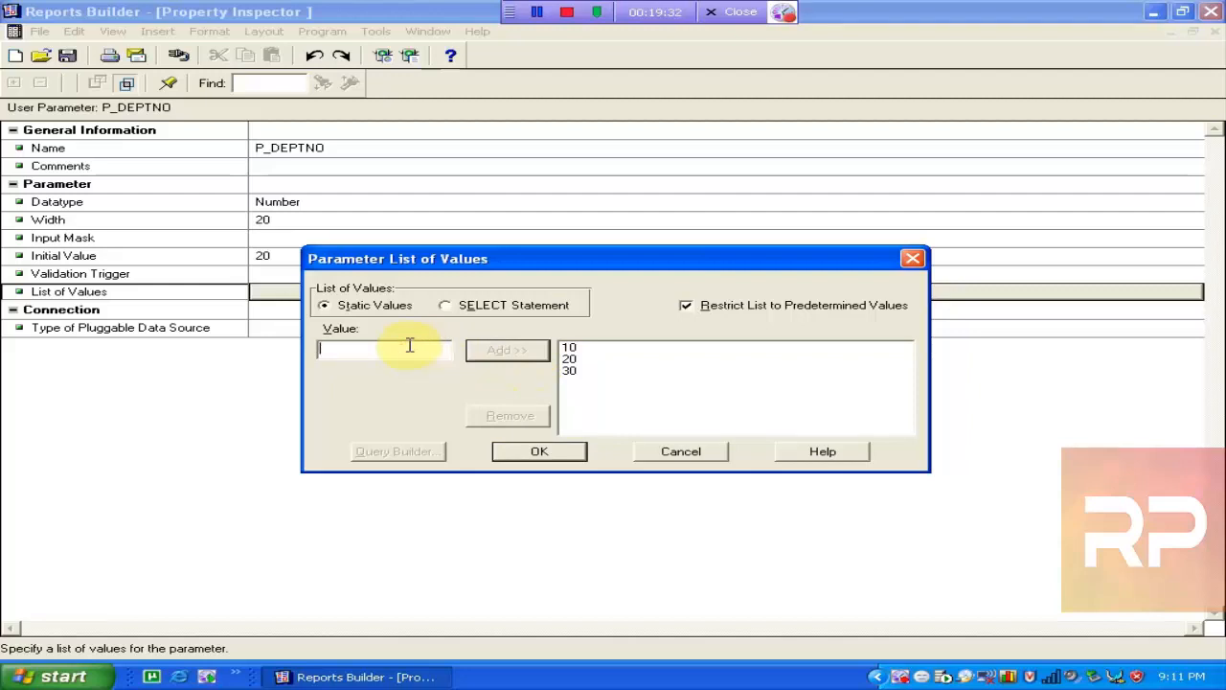
pyautogui.click(510, 448)
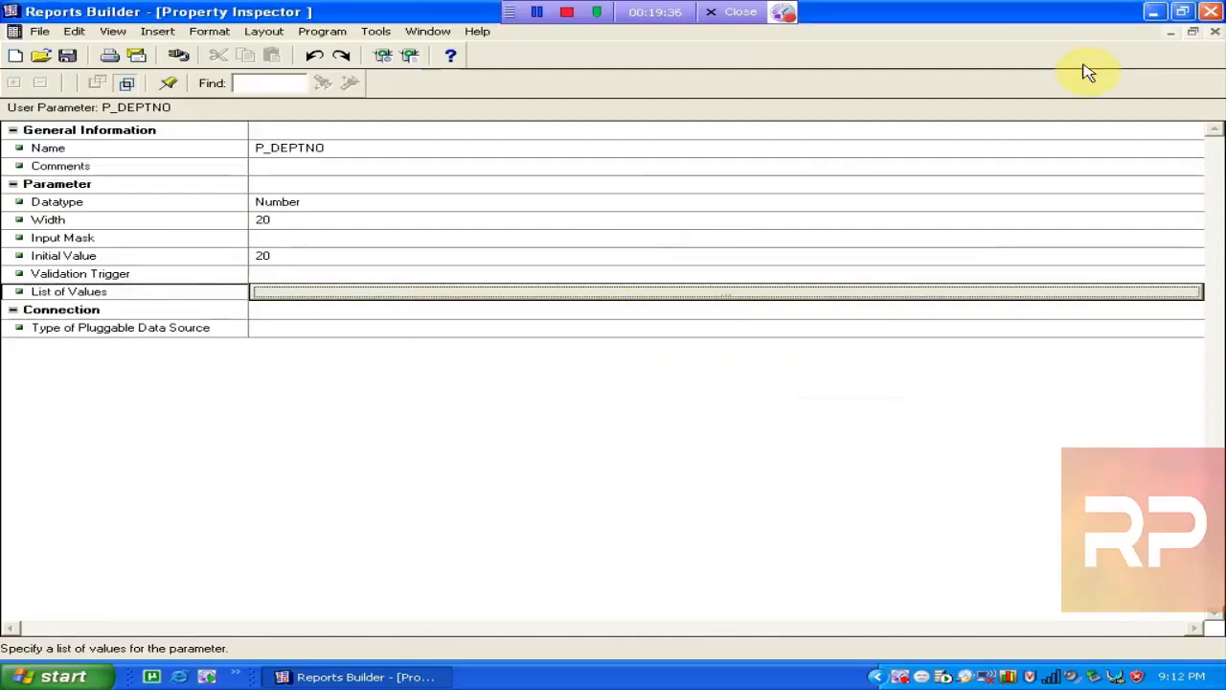
pyautogui.click(1215, 31)
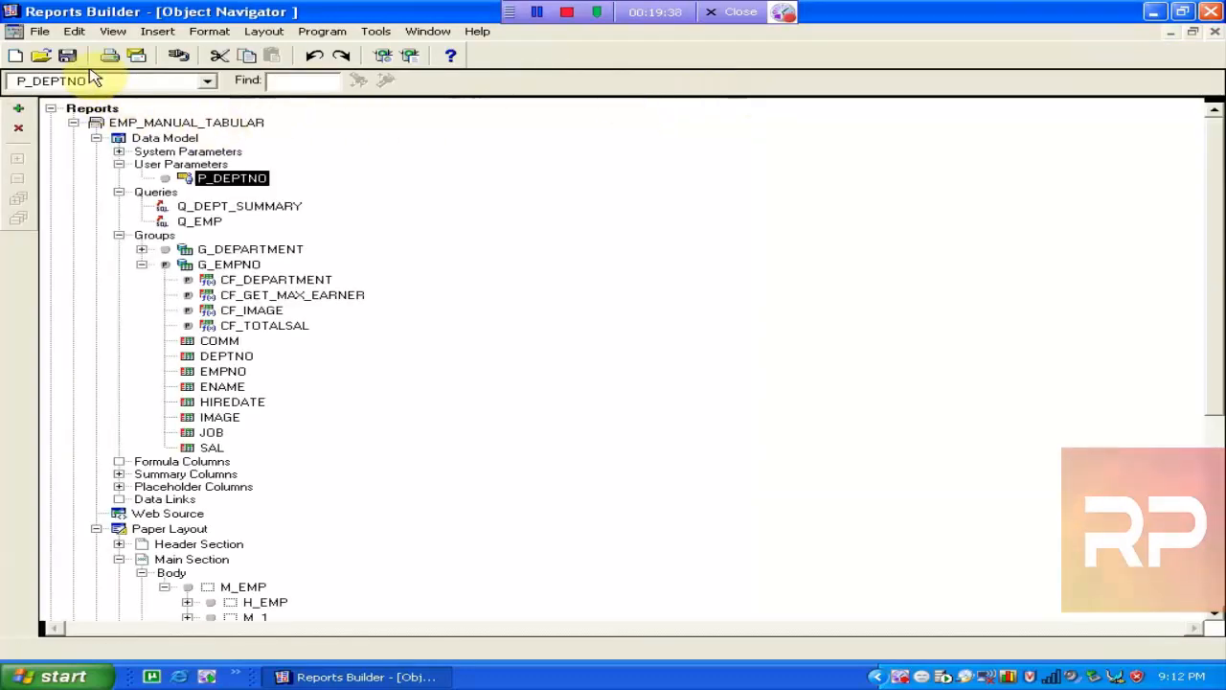
# Run the paper layout with 10 chosen from the P Deptno list to check the filtered employee report.
pyautogui.click(412, 57)
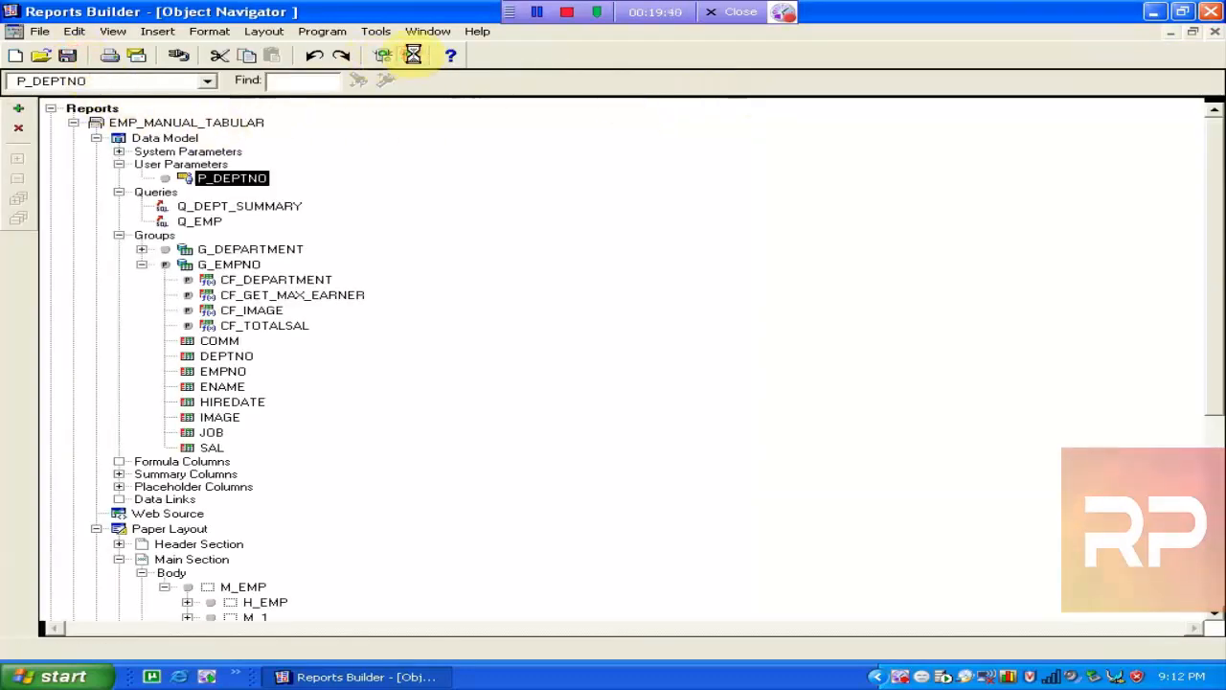
pyautogui.click(228, 184)
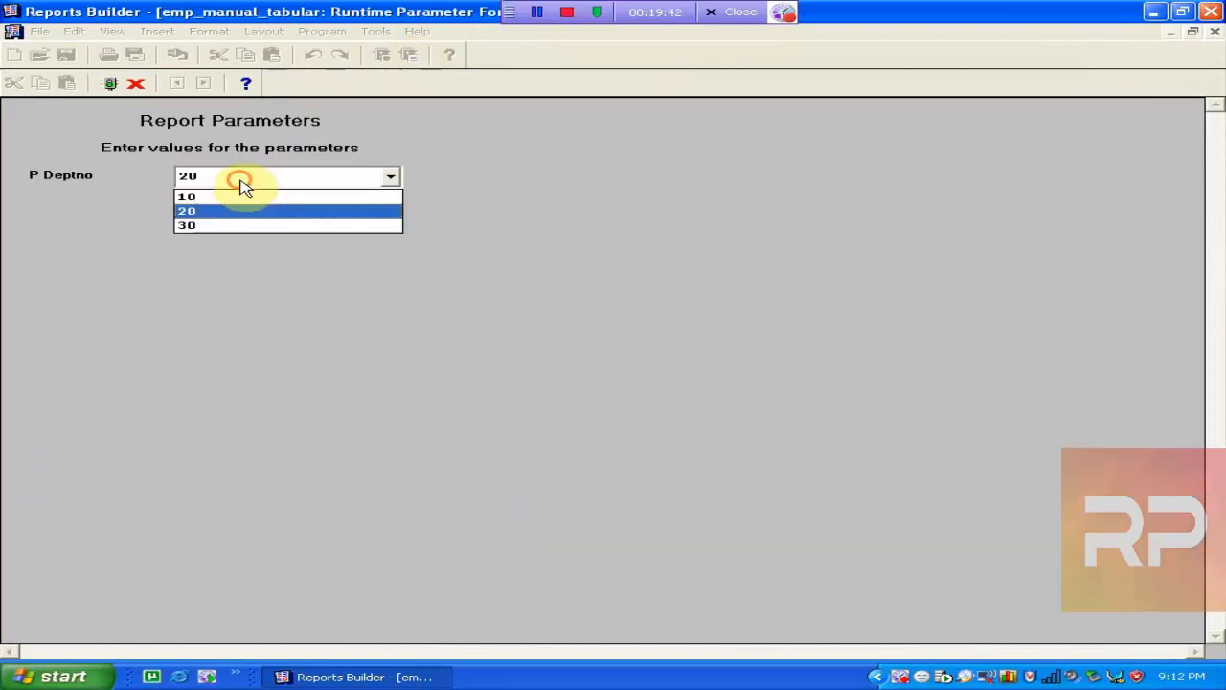
pyautogui.click(240, 196)
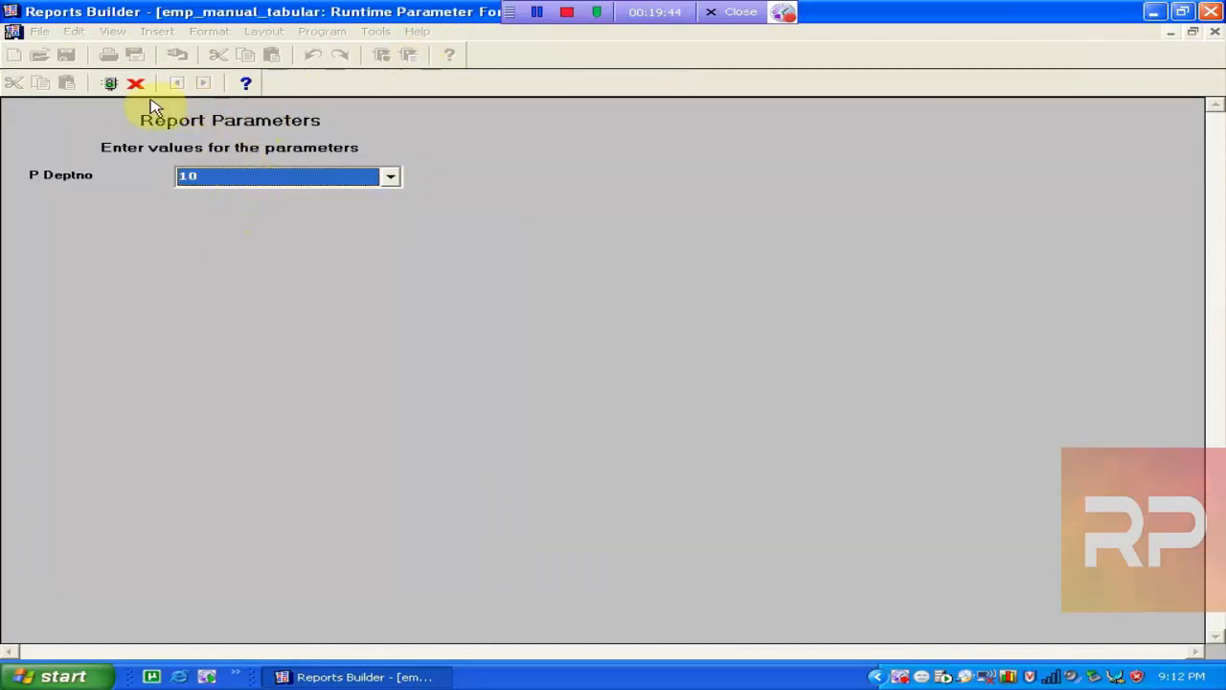
pyautogui.click(110, 84)
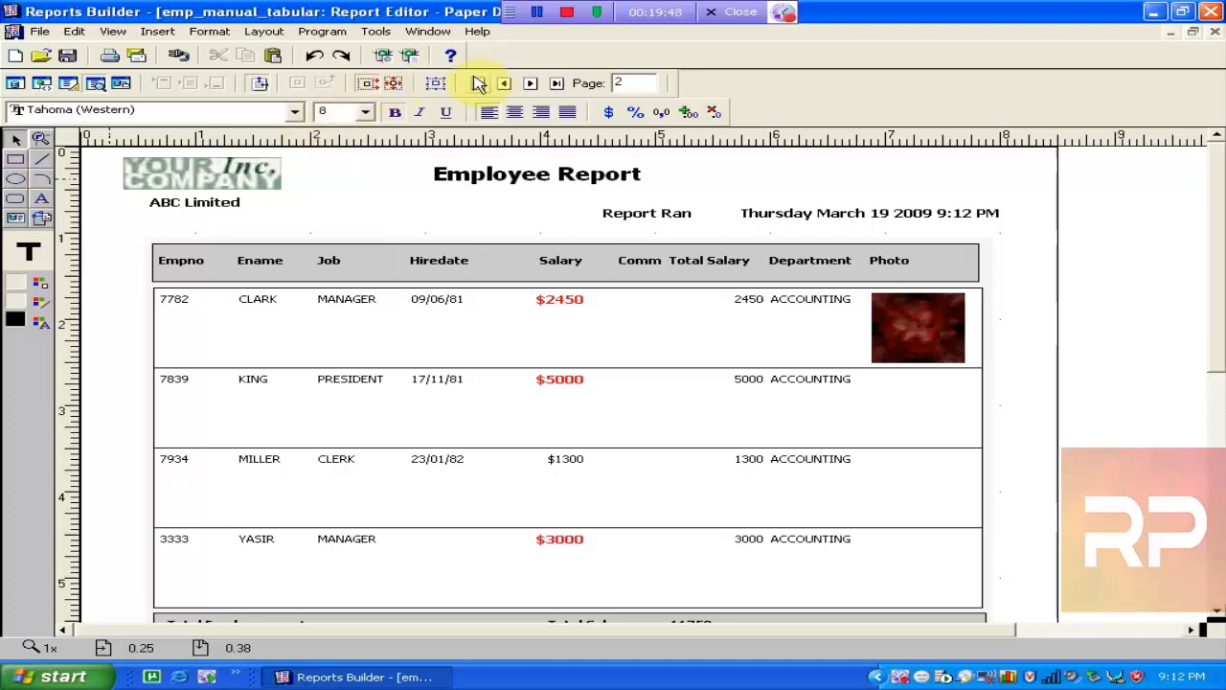
# Rerun the paper layout with 30 chosen from the P Deptno list and check the listed employees.
pyautogui.click(409, 54)
pyautogui.click(285, 180)
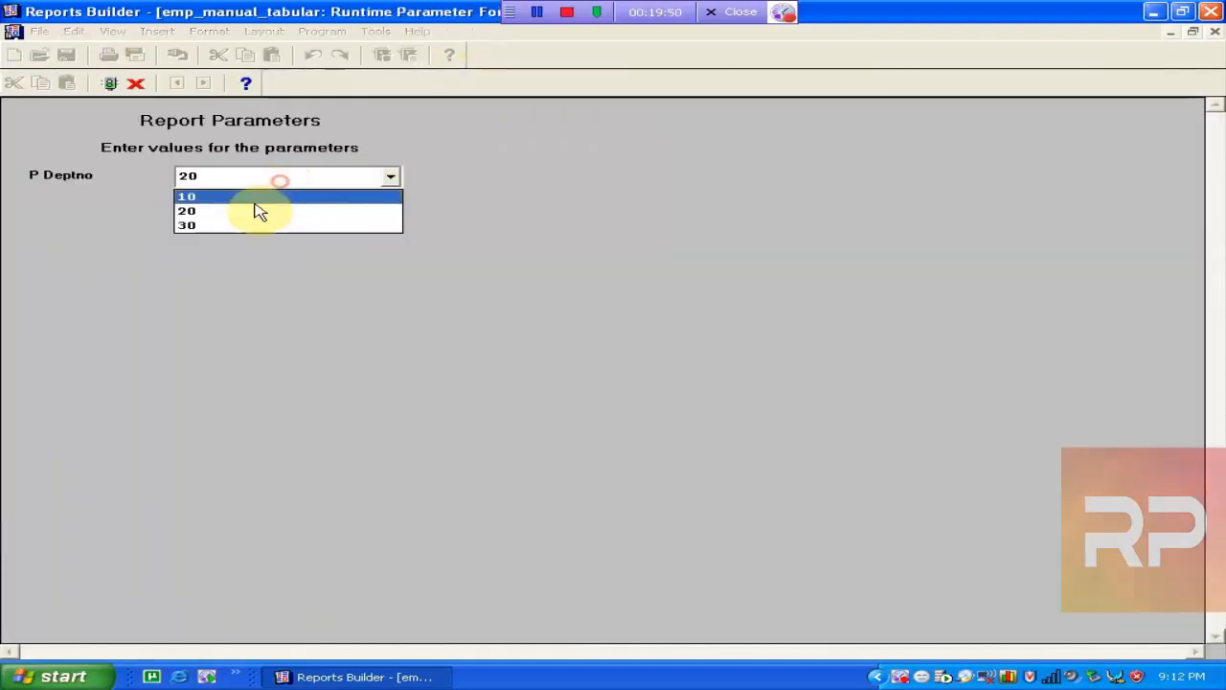
pyautogui.click(250, 226)
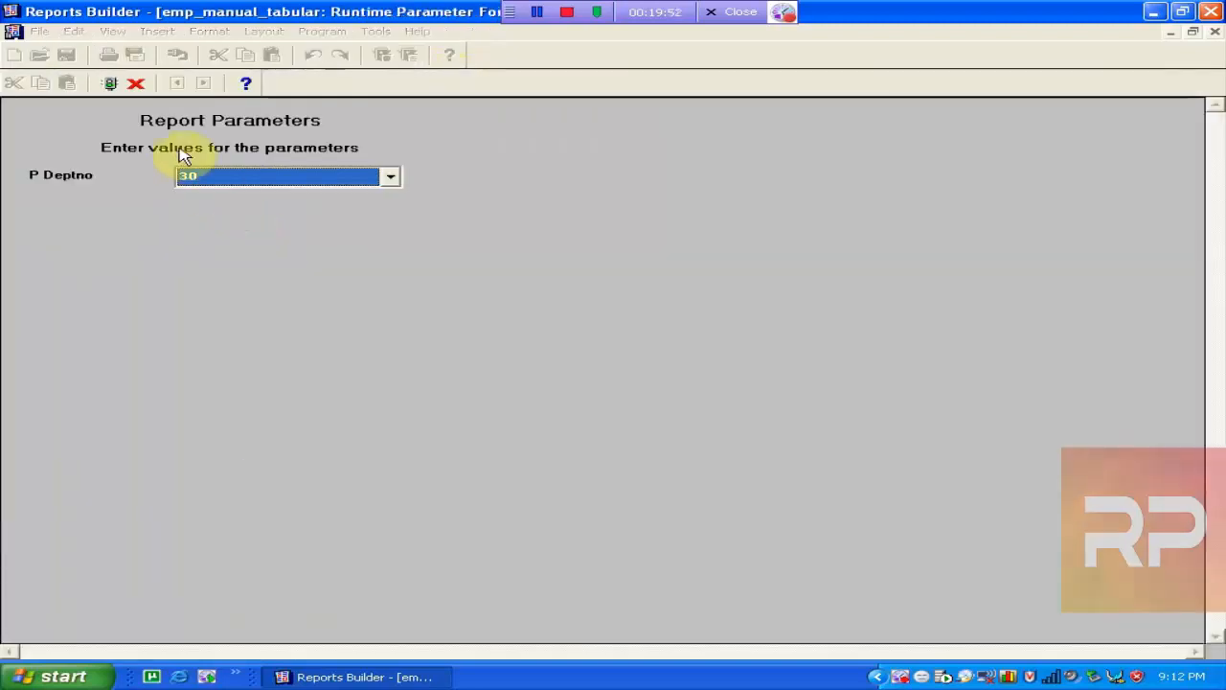
pyautogui.click(110, 84)
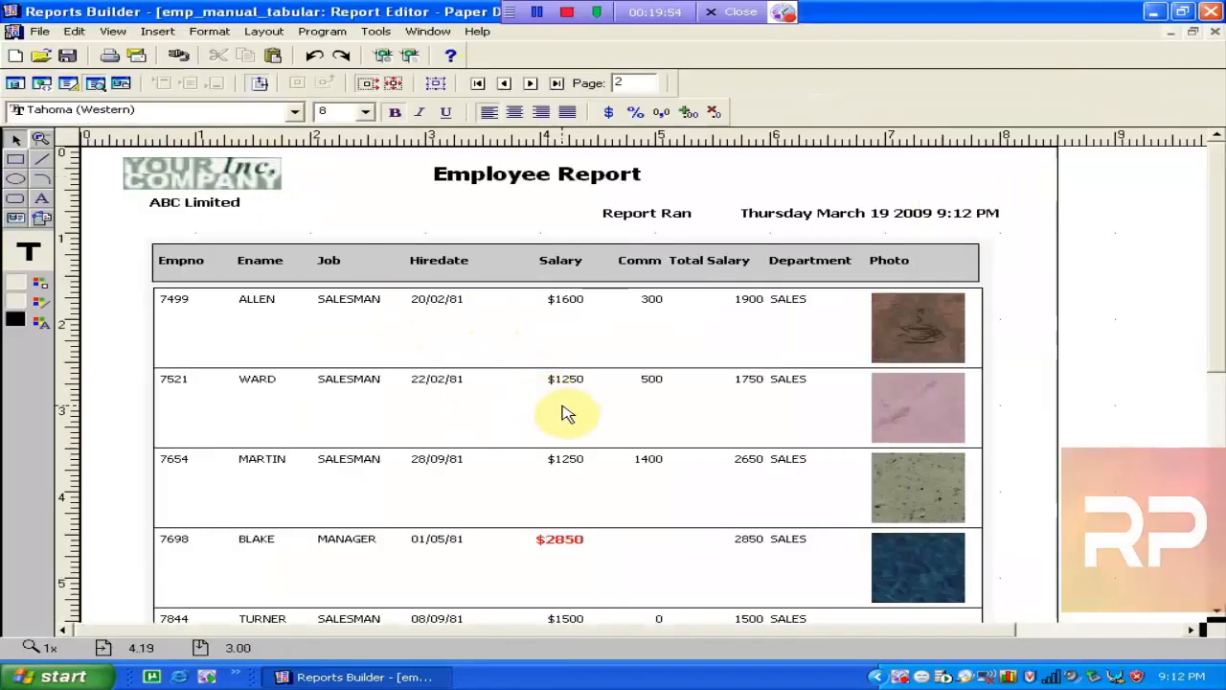
# Try to edit the P Deptno value by hand in the runtime parameter form, and abort the report run.
pyautogui.click(411, 57)
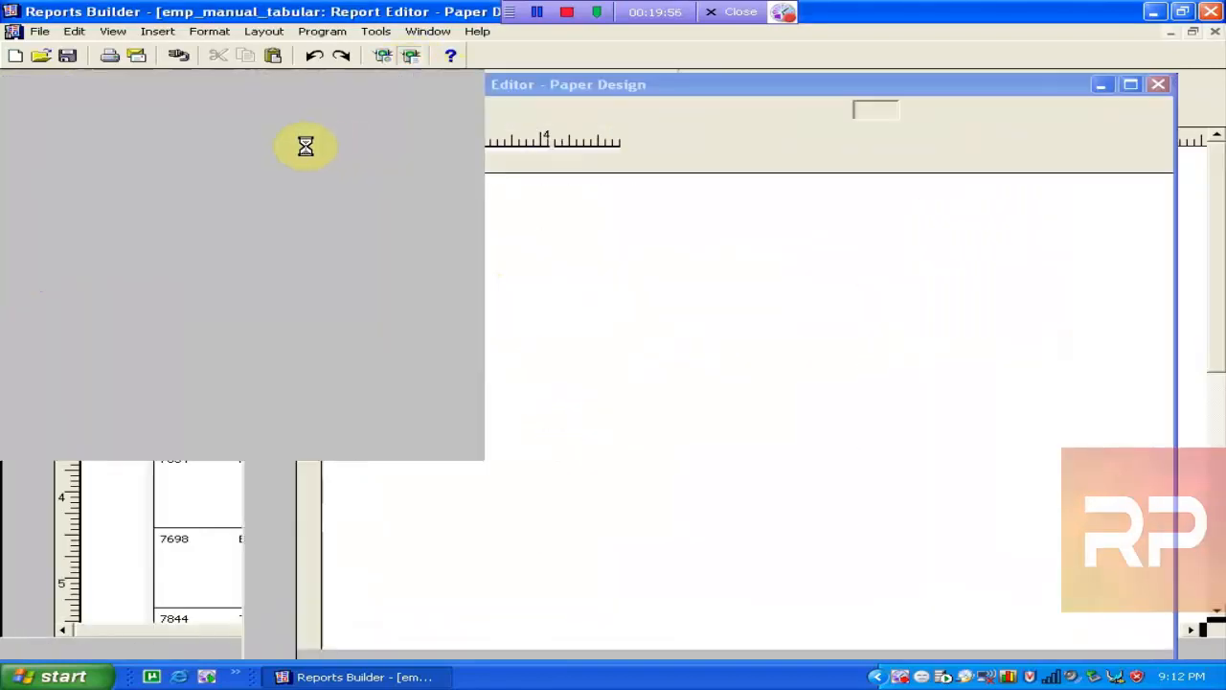
pyautogui.click(259, 181)
pyautogui.click(259, 181)
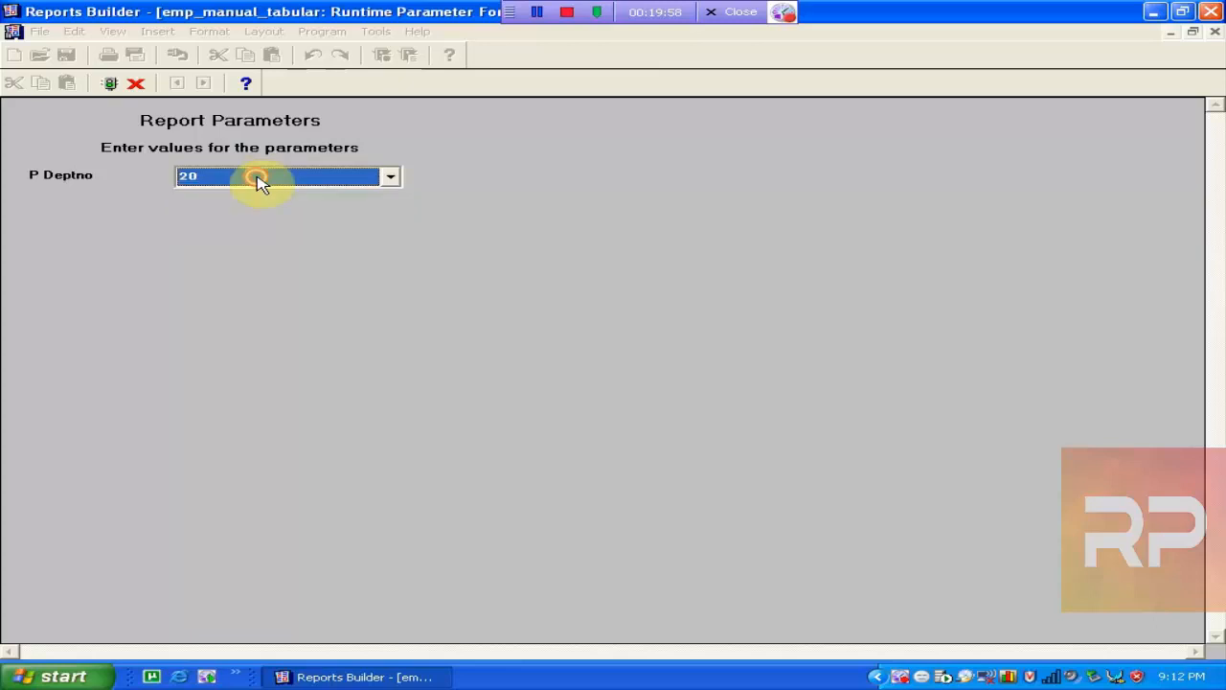
pyautogui.click(257, 181)
pyautogui.click(257, 182)
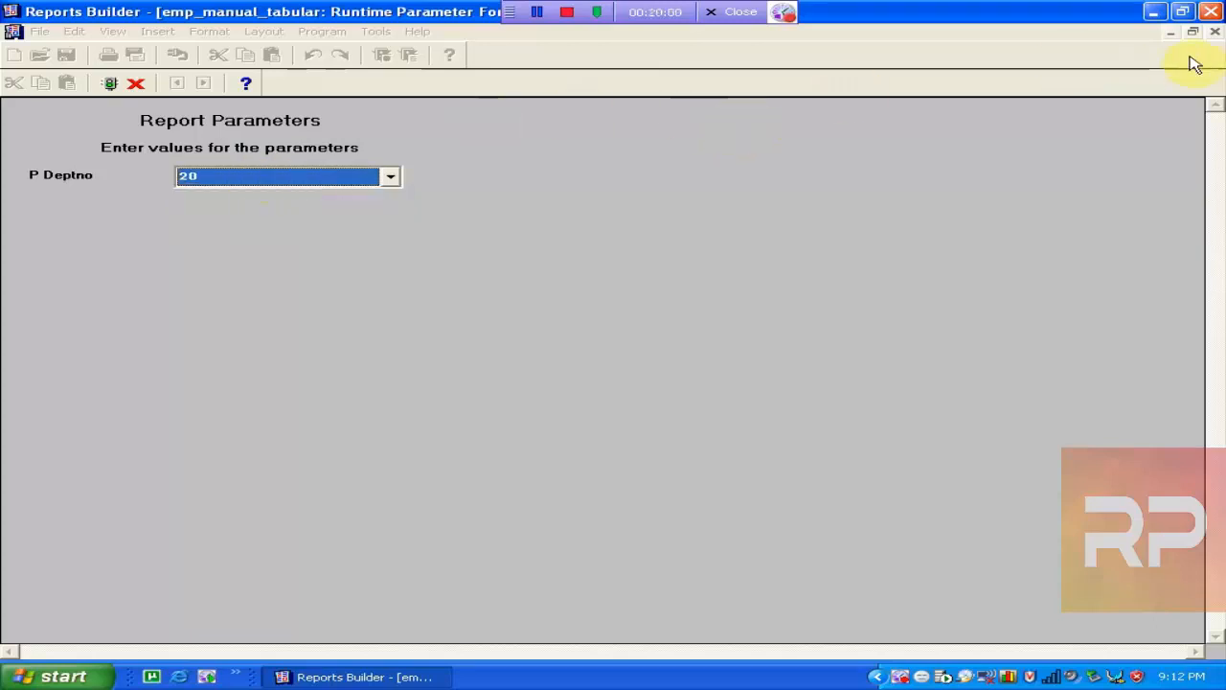
pyautogui.click(1215, 34)
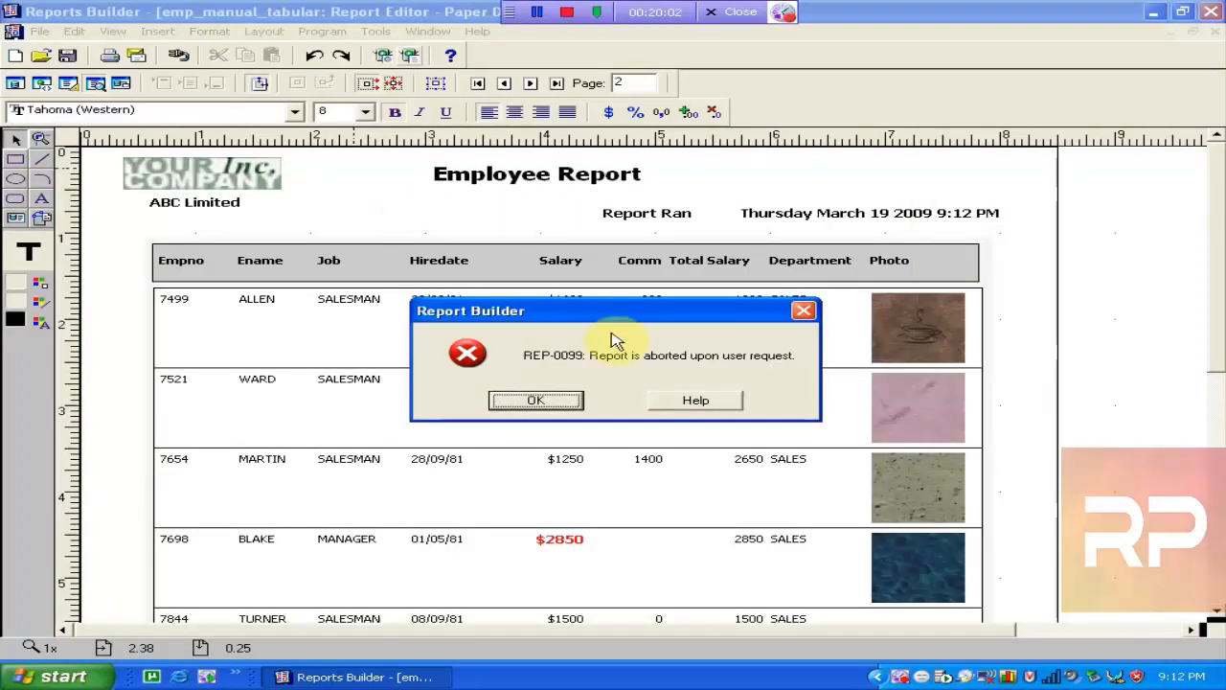
pyautogui.click(575, 399)
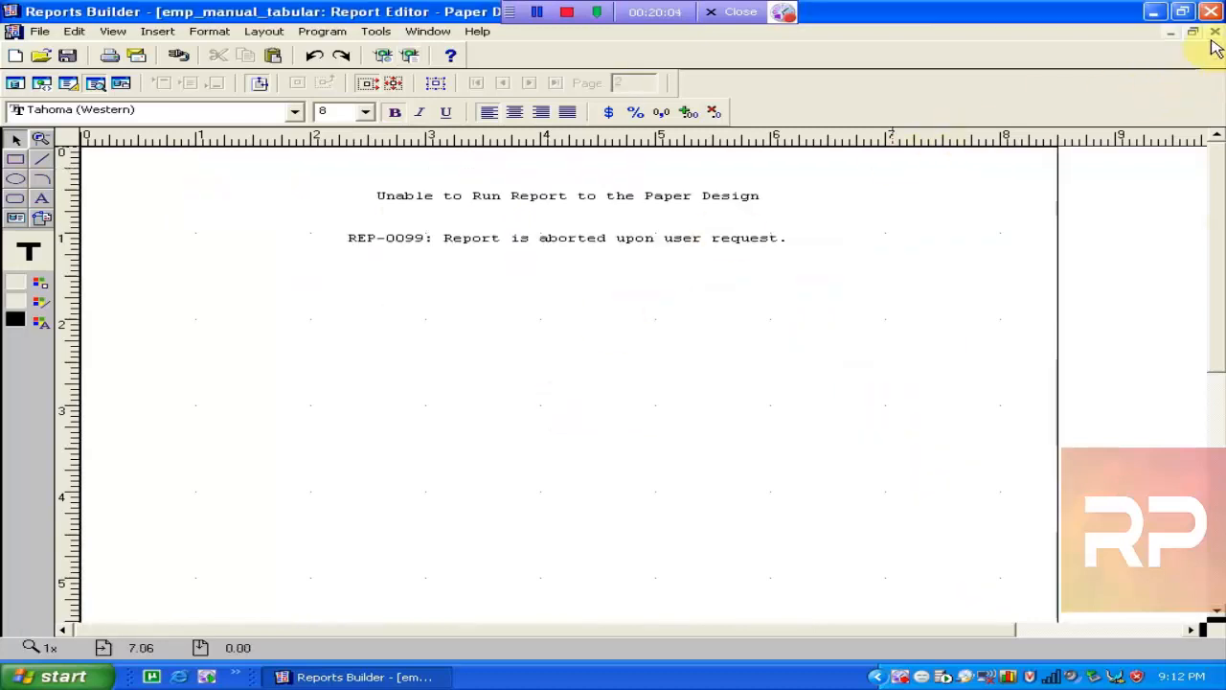
# Turn off Restrict List to Predetermined Values in the P_DEPTNO user parameter's list of values.
pyautogui.click(1215, 36)
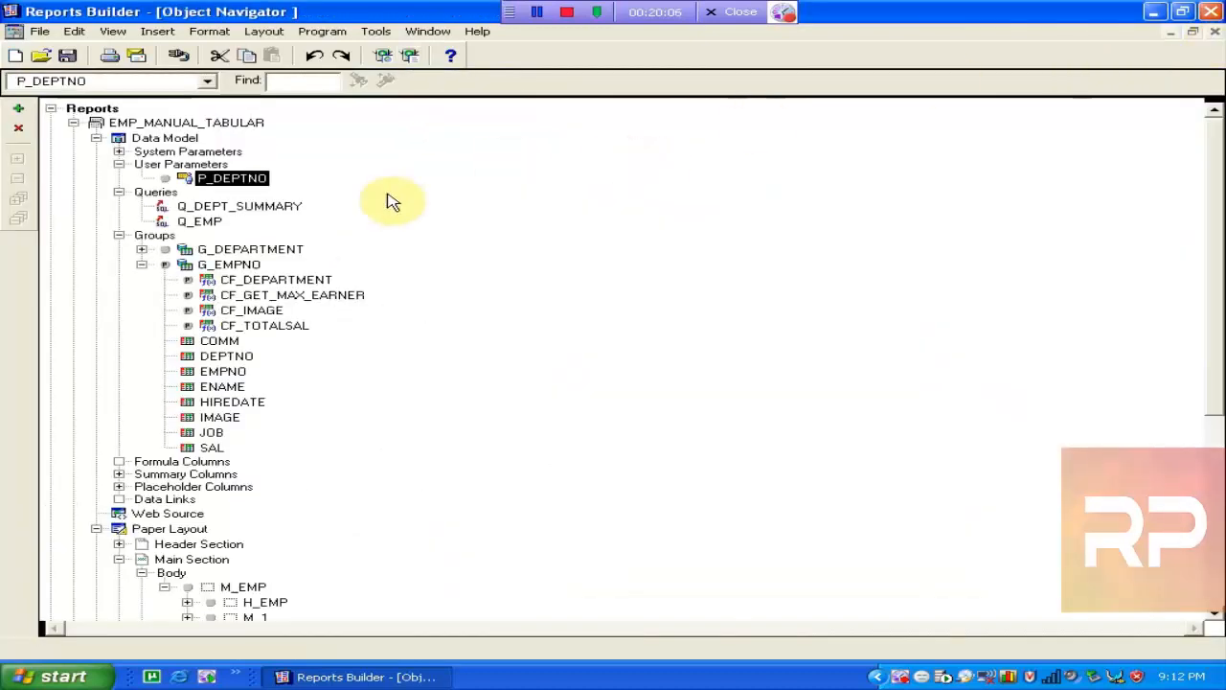
pyautogui.press('F4')
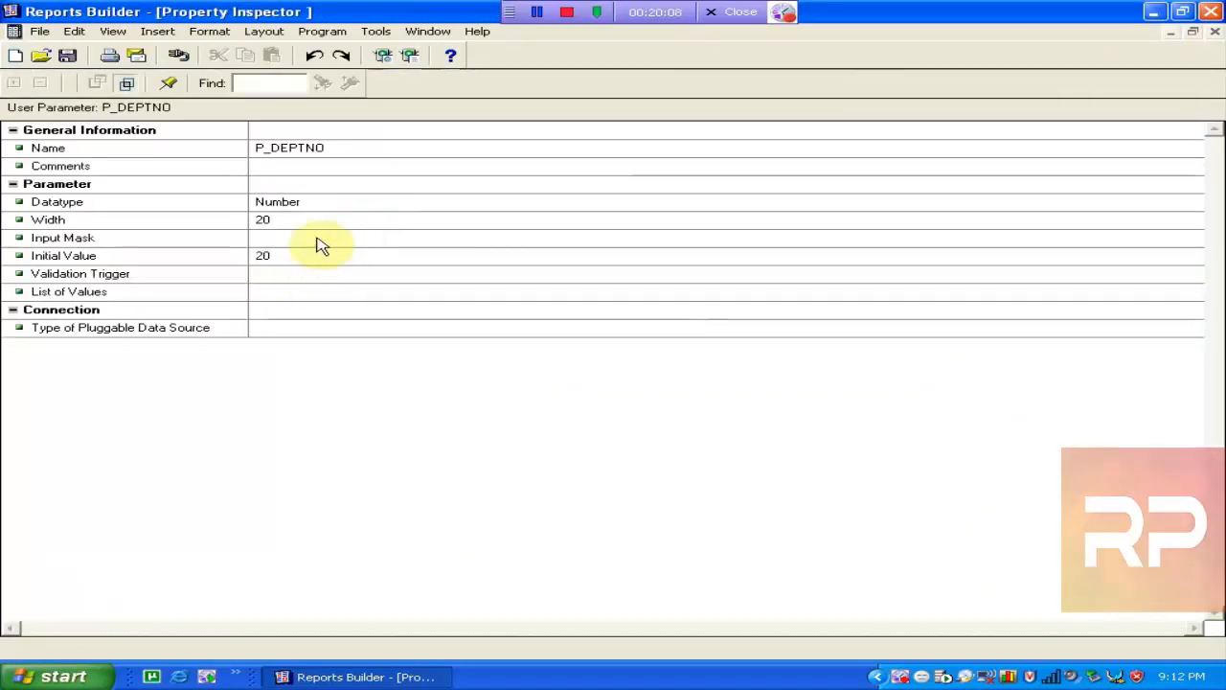
pyautogui.click(287, 293)
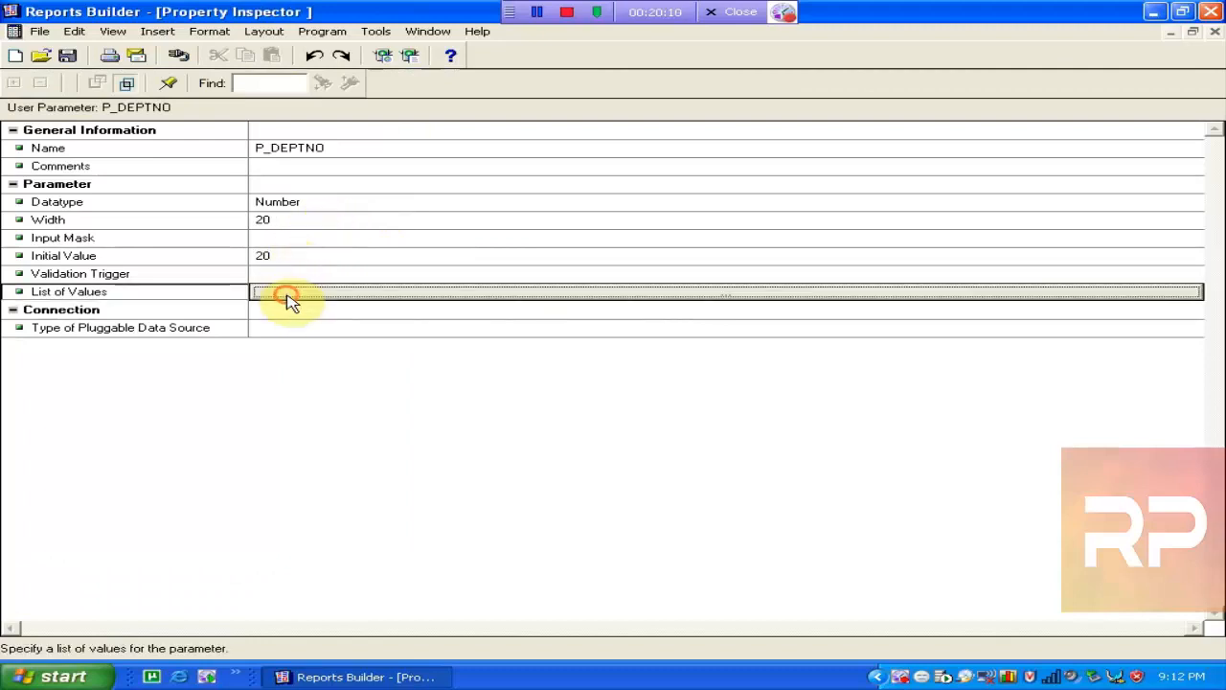
pyautogui.click(287, 293)
pyautogui.click(690, 309)
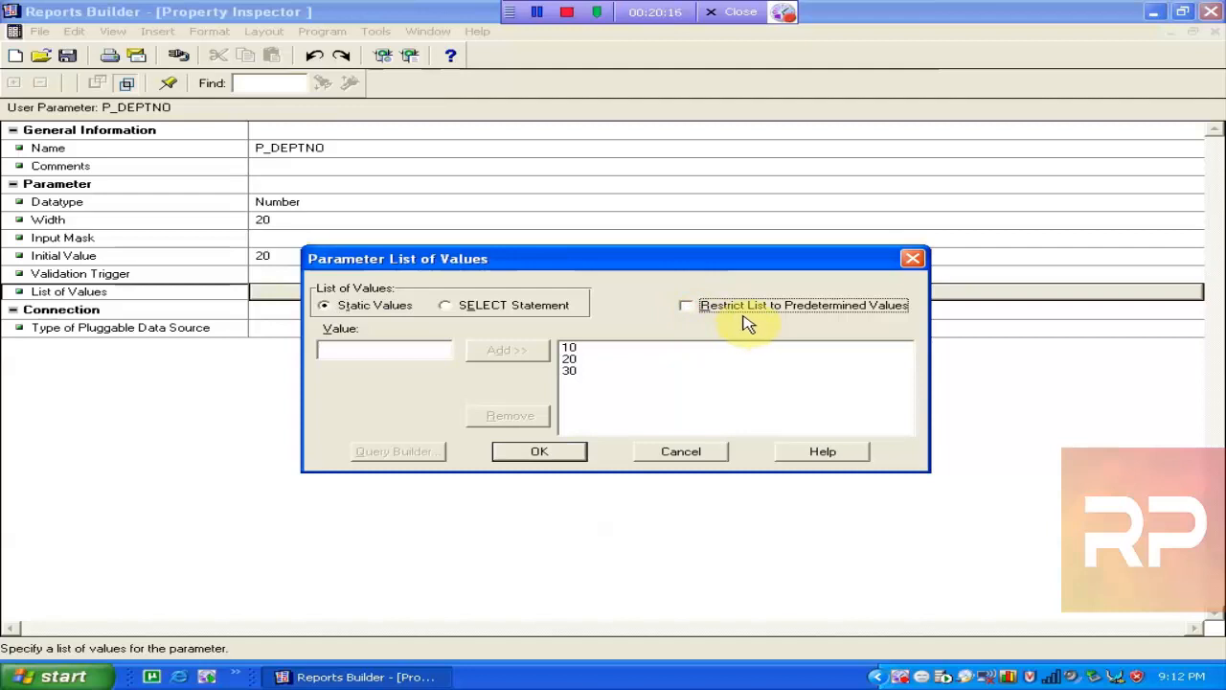
pyautogui.click(539, 451)
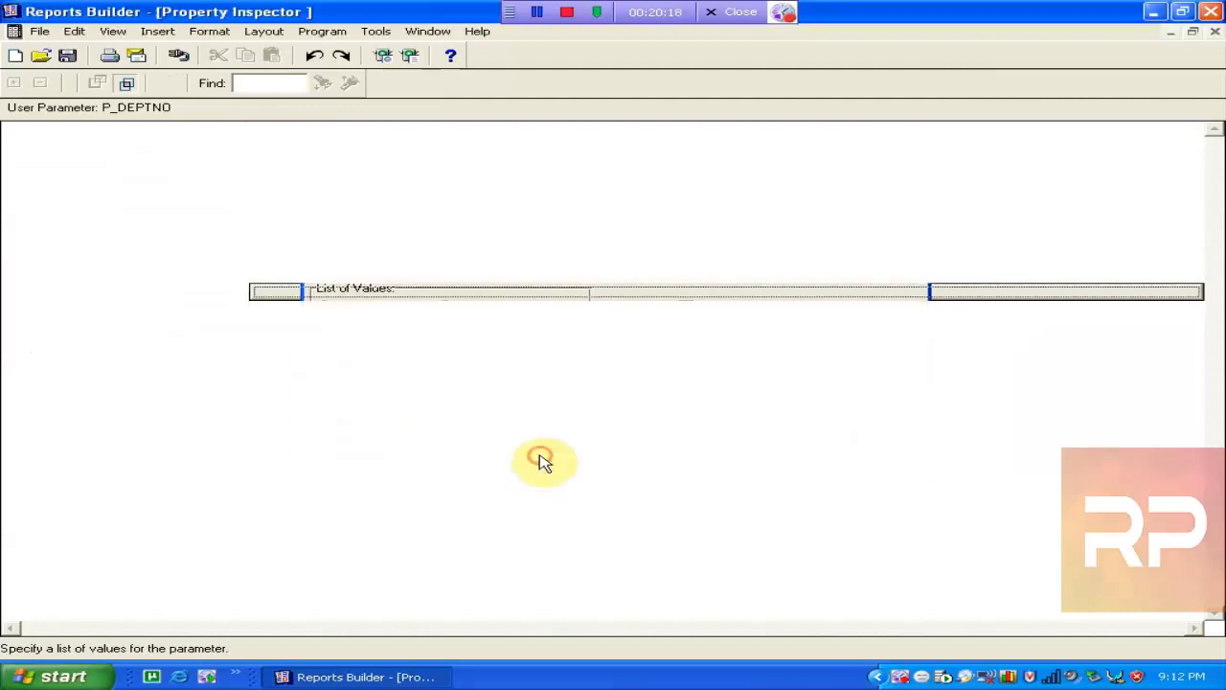
pyautogui.click(569, 168)
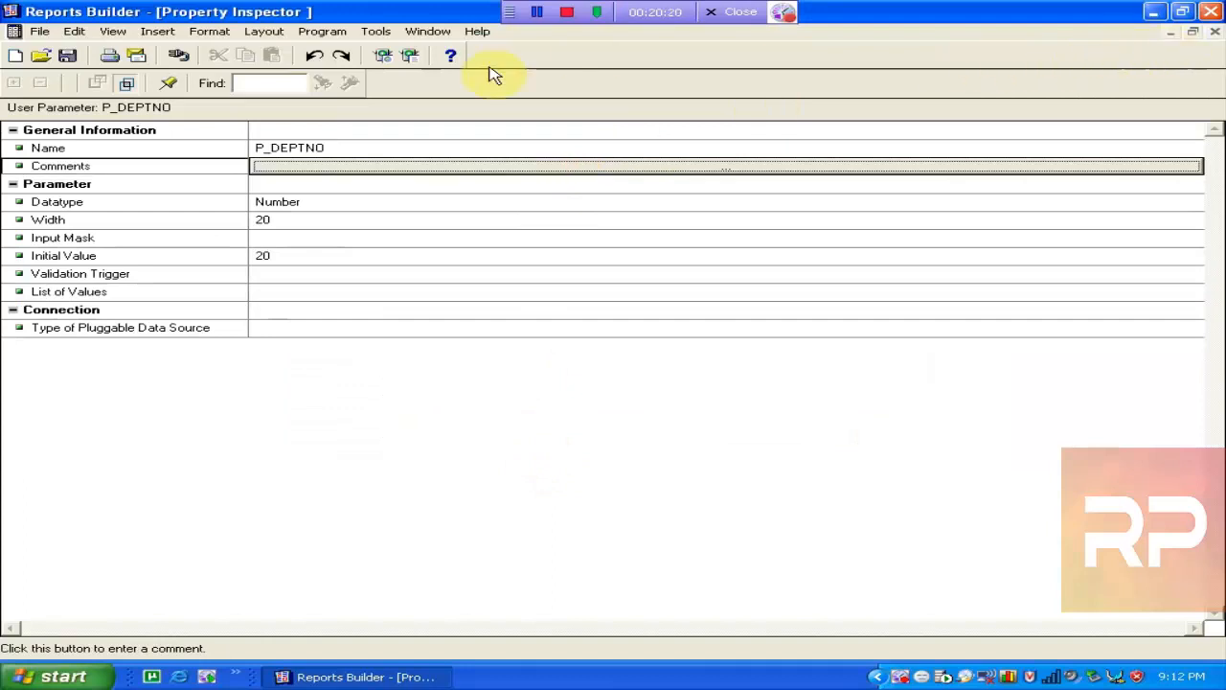
# Run the paper layout with P Deptno entered by hand as 10 instead of picked from its list.
pyautogui.click(410, 55)
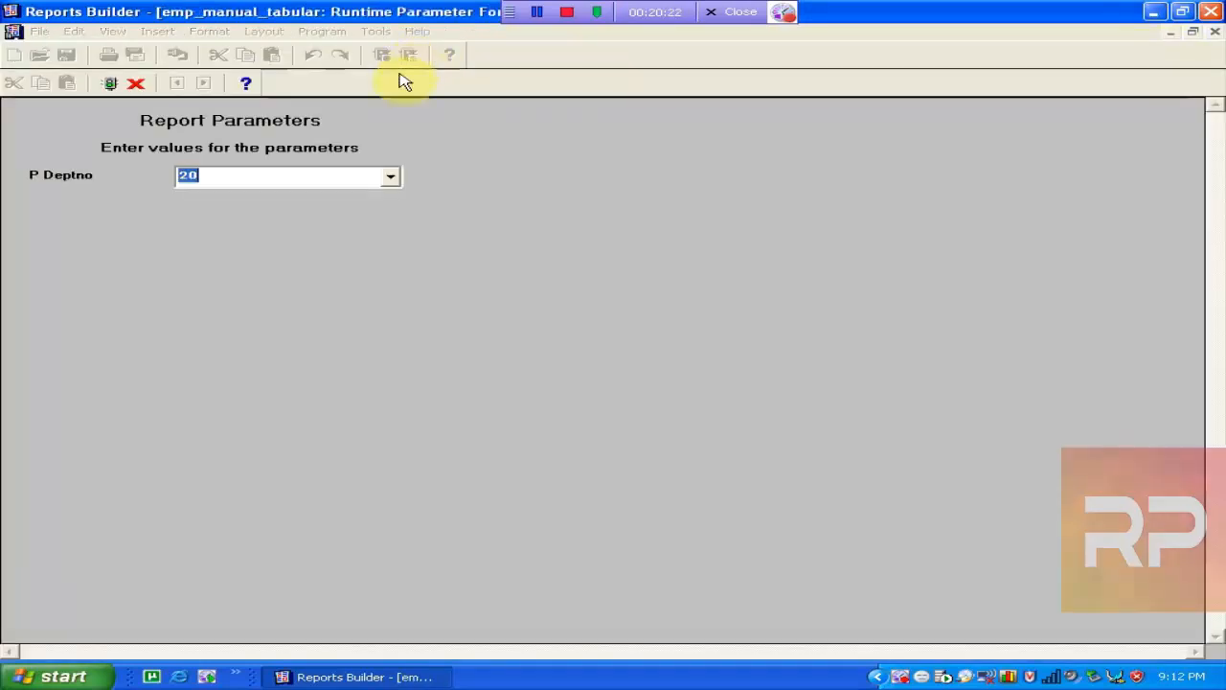
pyautogui.click(390, 176)
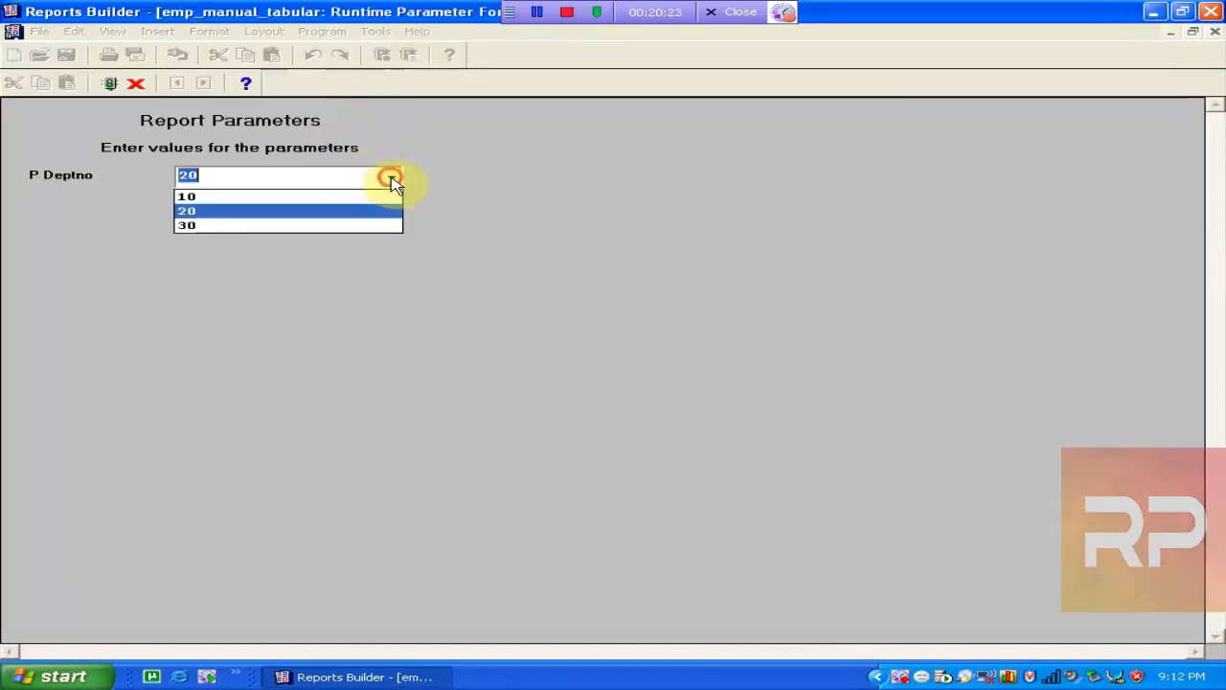
pyautogui.click(270, 182)
pyautogui.write('1')
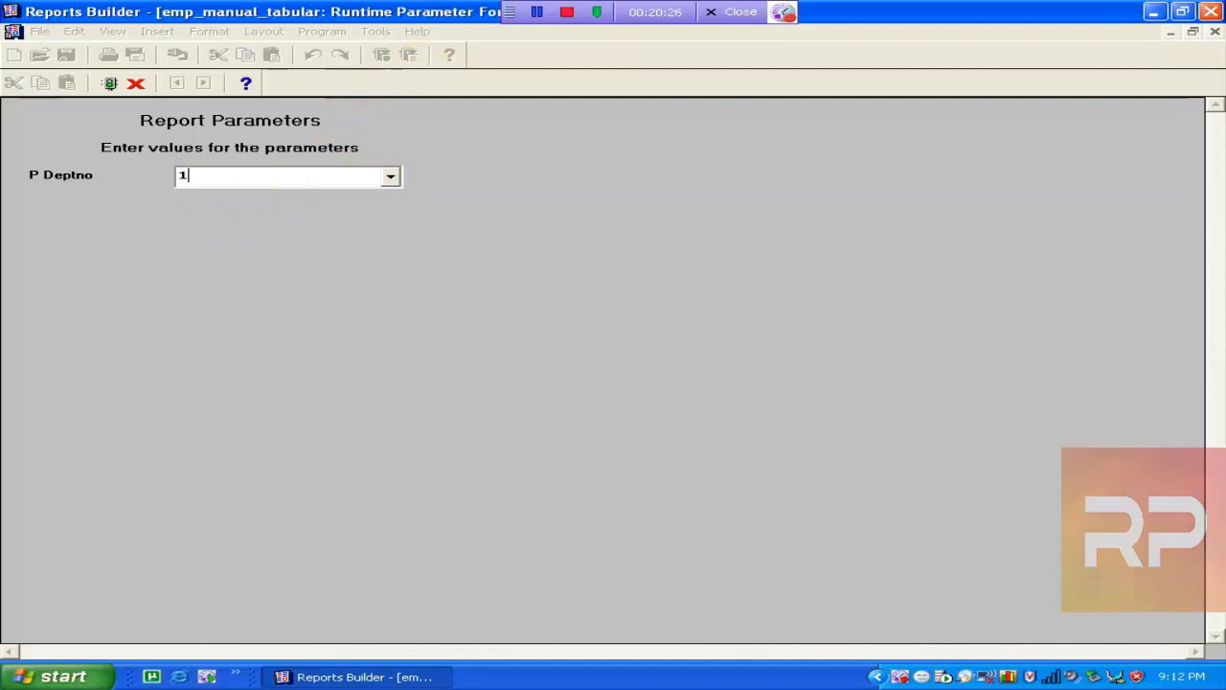
pyautogui.press('Return')
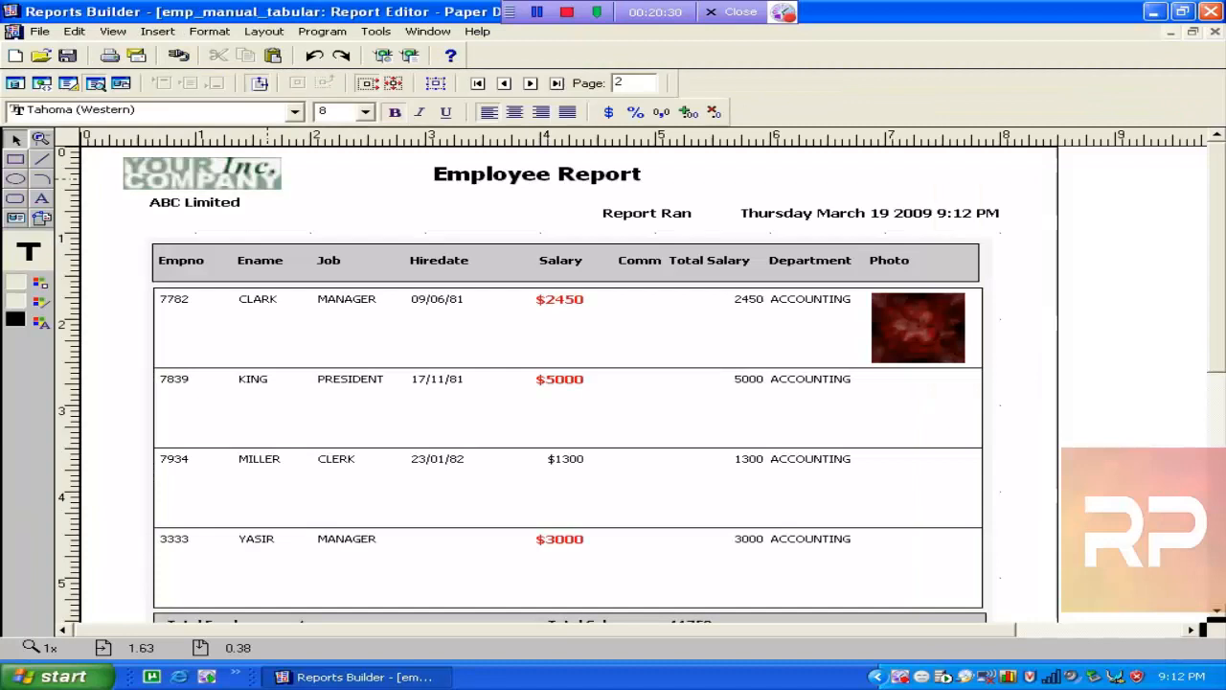
# Rerun the paper layout with P Deptno entered by hand as 5, a value outside the list.
pyautogui.click(413, 56)
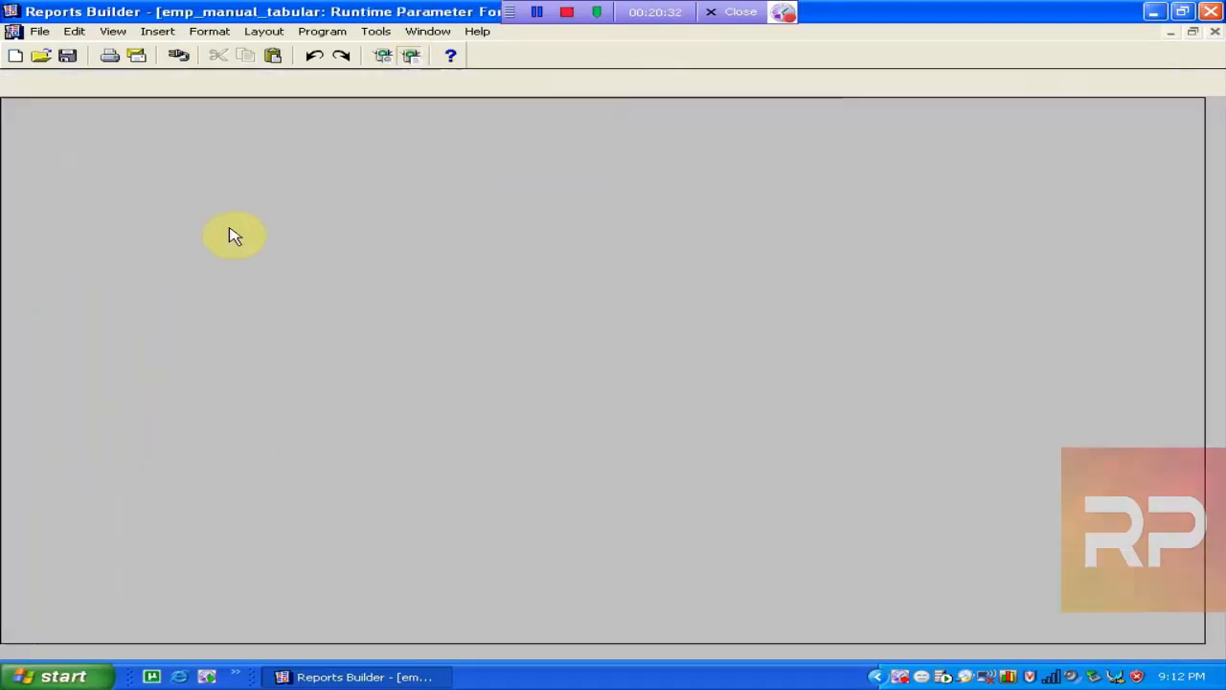
pyautogui.click(392, 180)
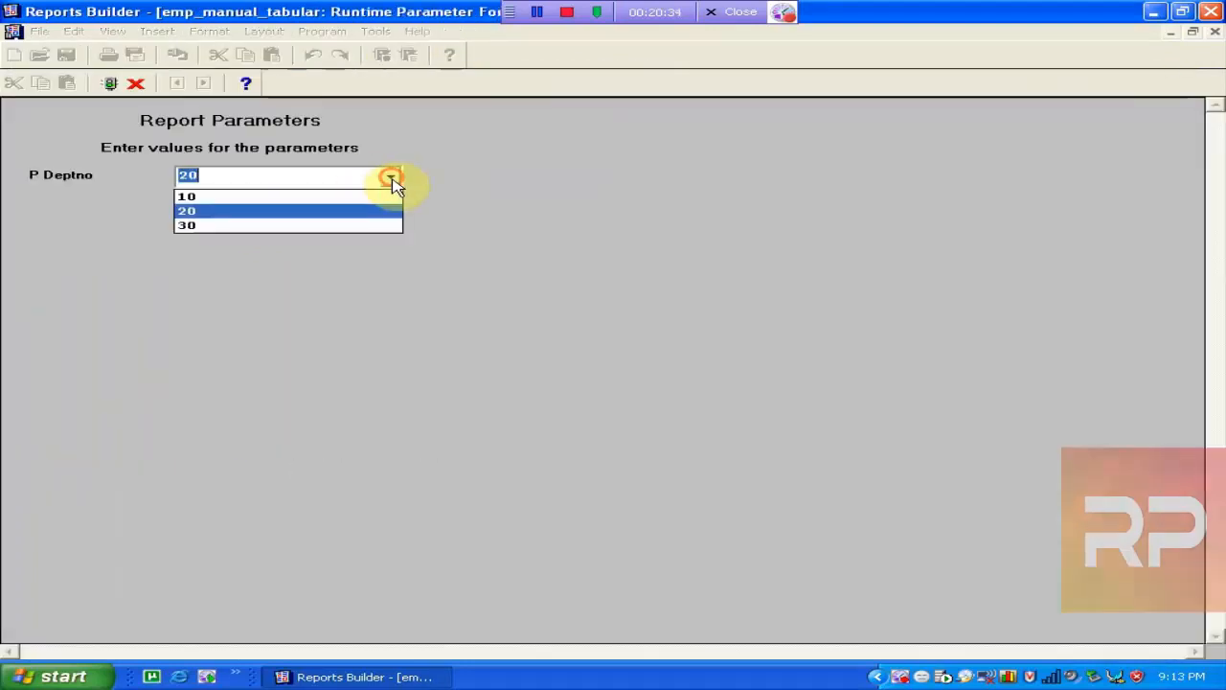
pyautogui.click(393, 181)
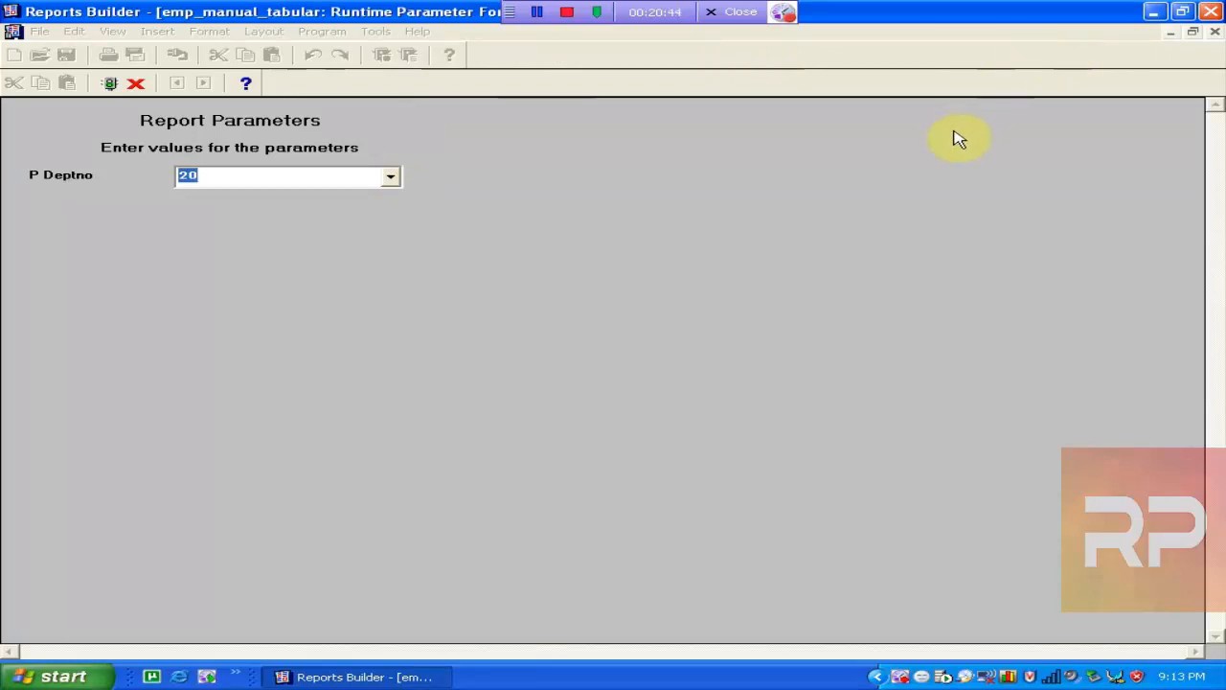
pyautogui.write('5')
pyautogui.press('Return')
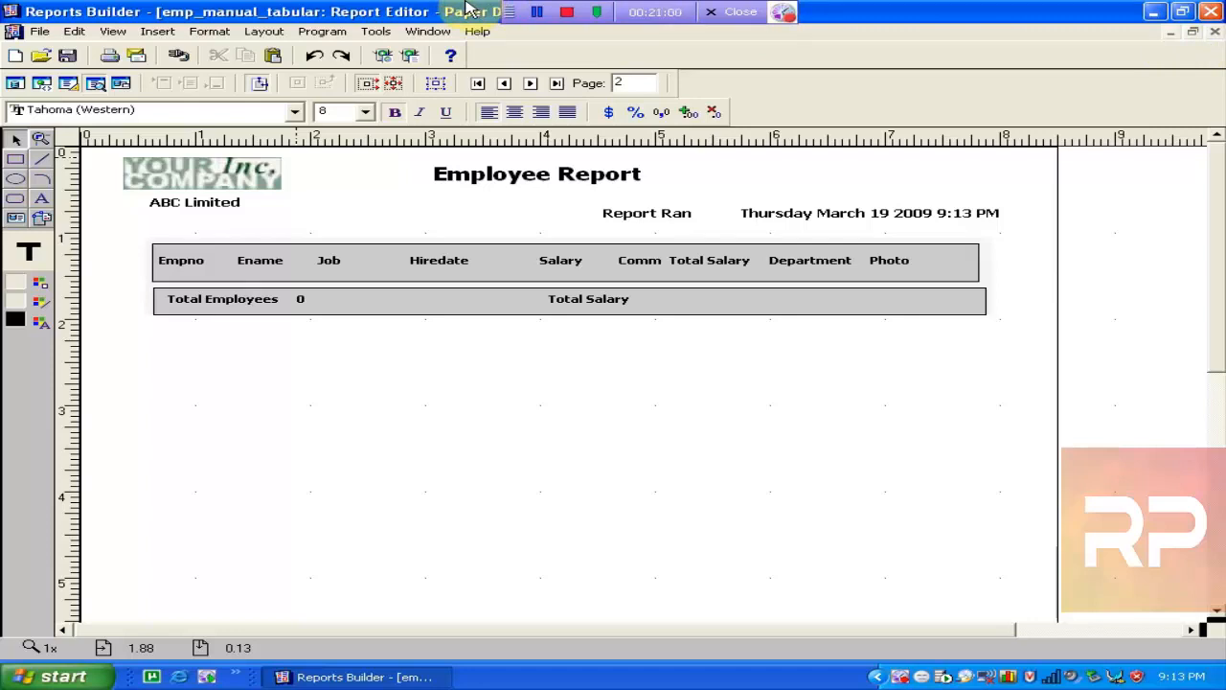
pyautogui.click(410, 55)
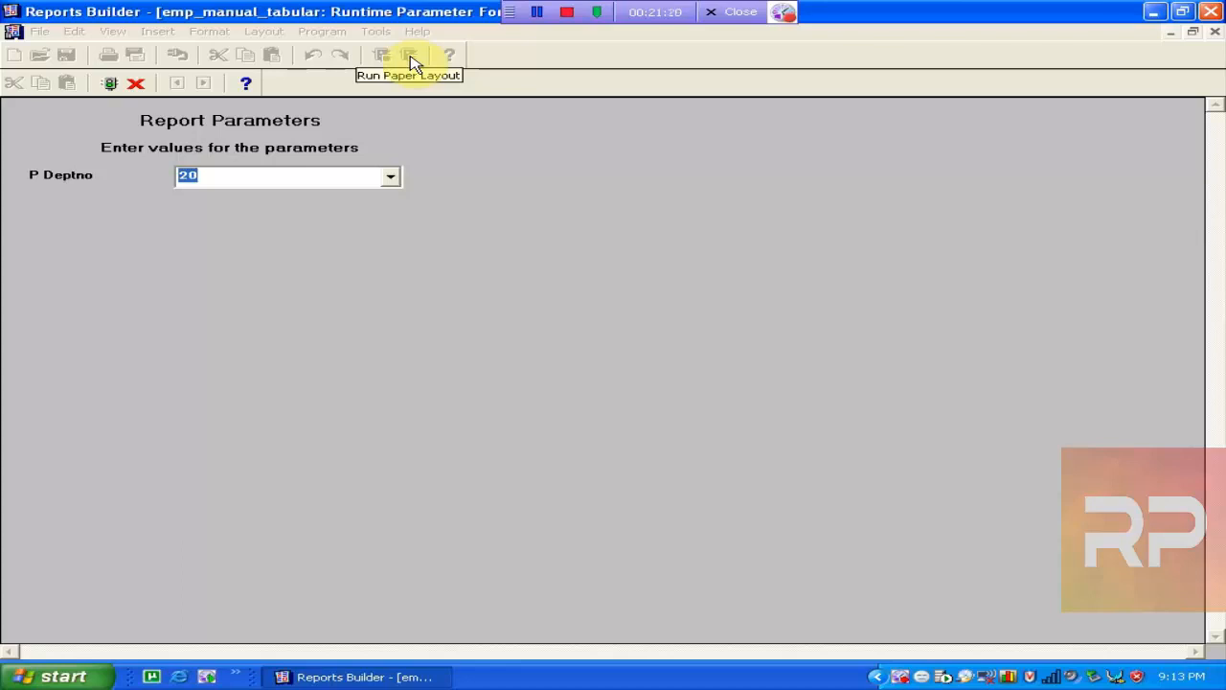
pyautogui.click(1215, 31)
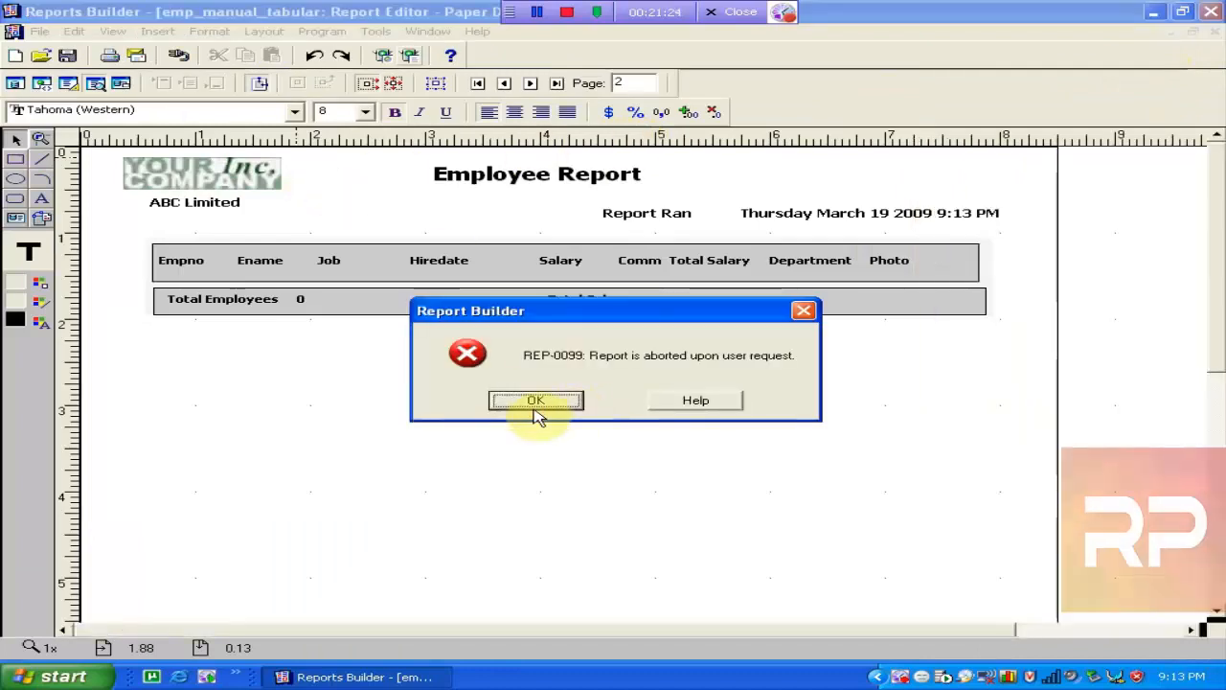
pyautogui.click(535, 410)
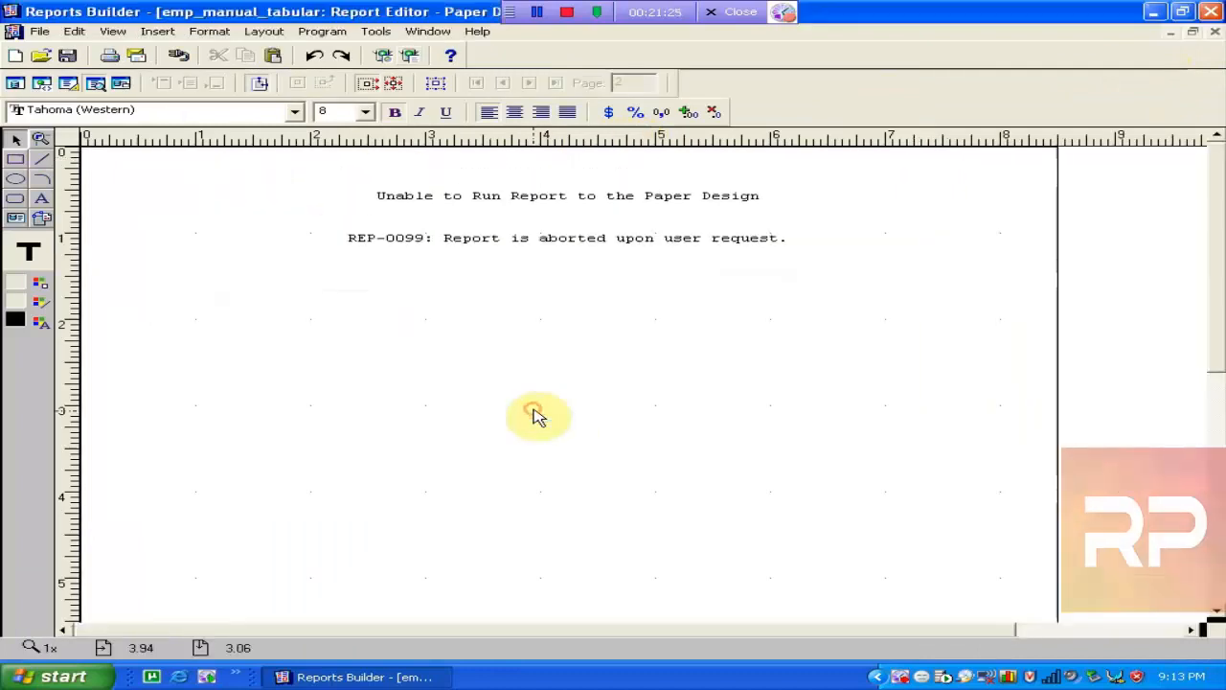
# Leave the report editor and open the properties of the P_DEPTNO user parameter.
pyautogui.click(16, 83)
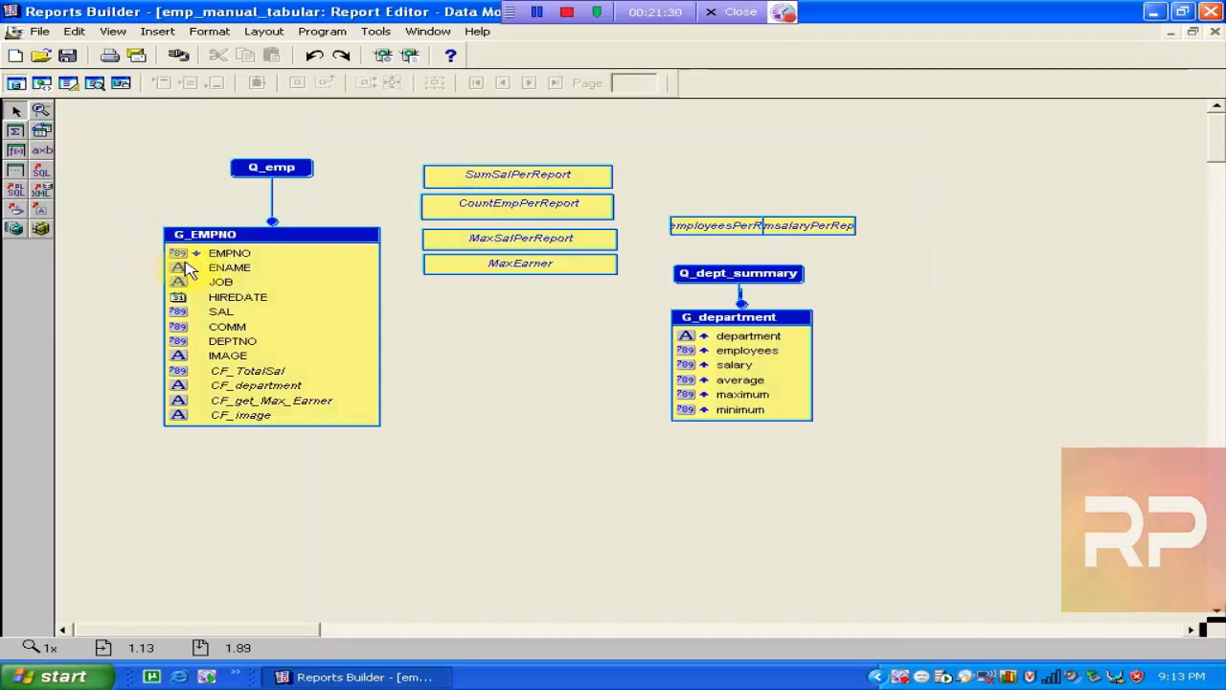
pyautogui.click(1215, 32)
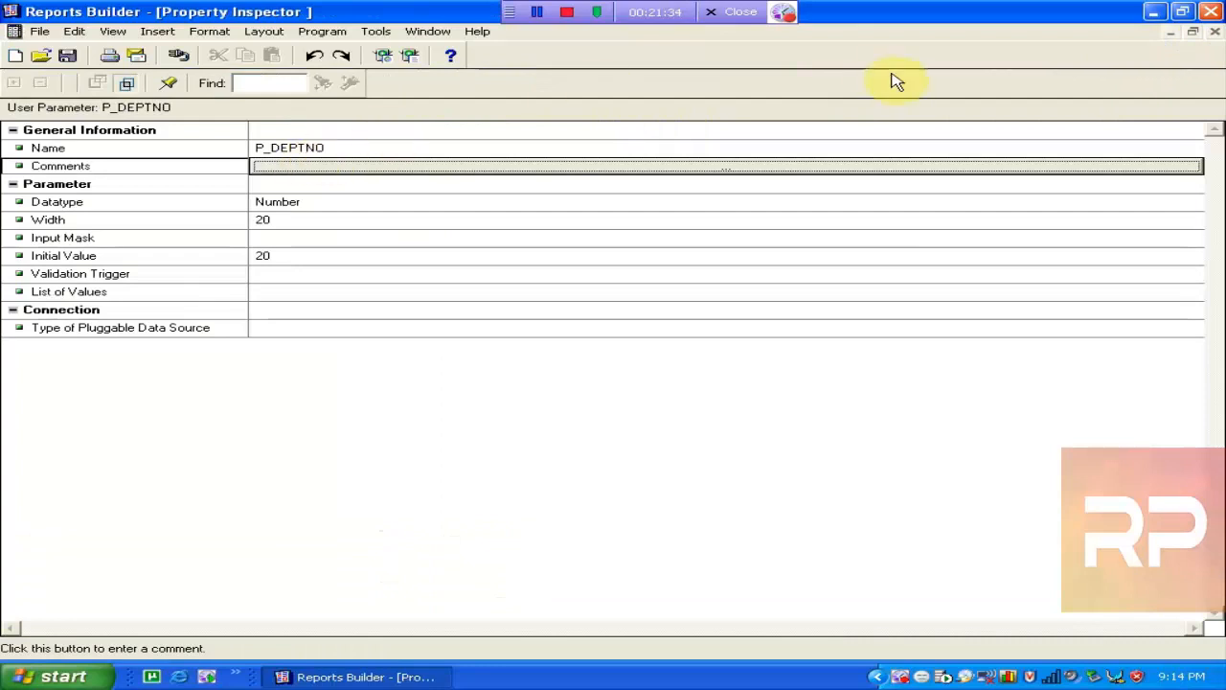
pyautogui.click(1214, 33)
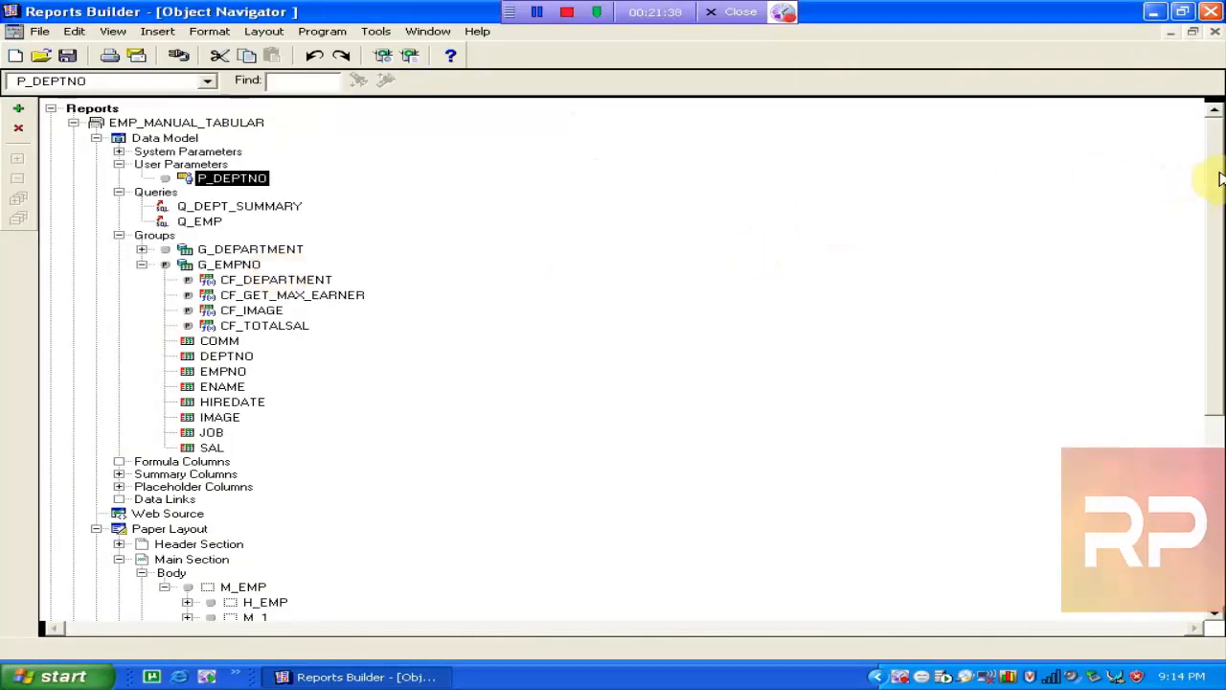
pyautogui.moveTo(1218, 181)
pyautogui.mouseDown()
pyautogui.moveTo(1216, 422)
pyautogui.moveTo(1223, 175)
pyautogui.mouseUp()
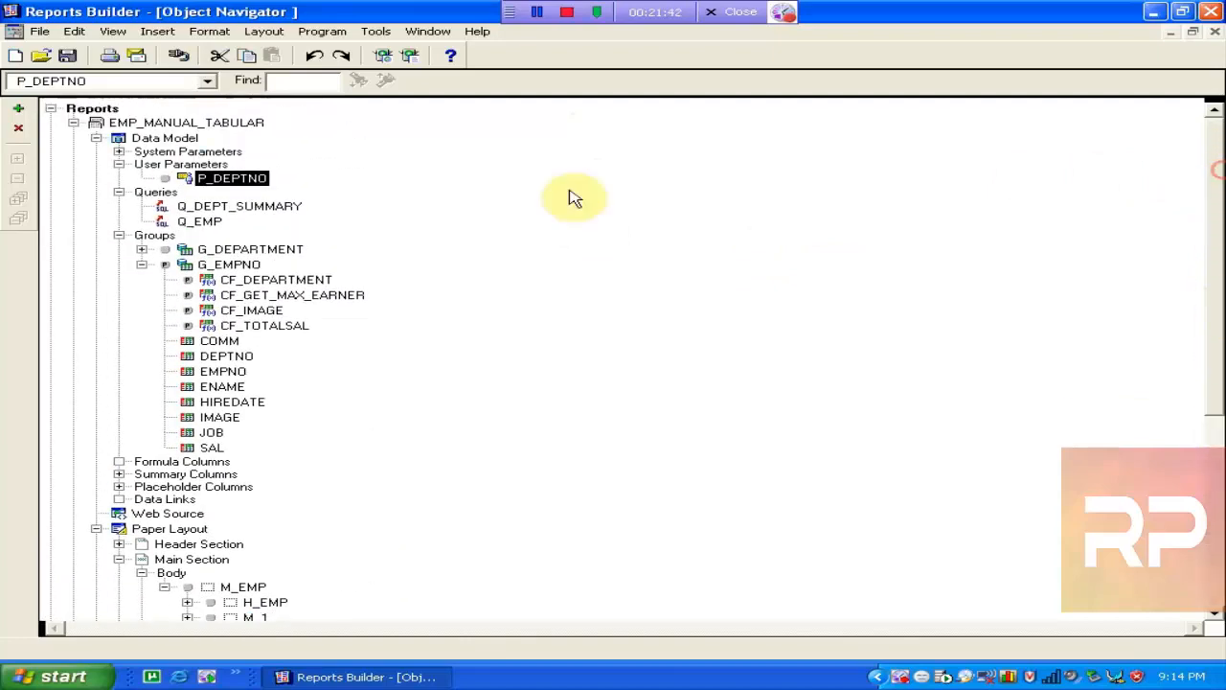
pyautogui.press('F4')
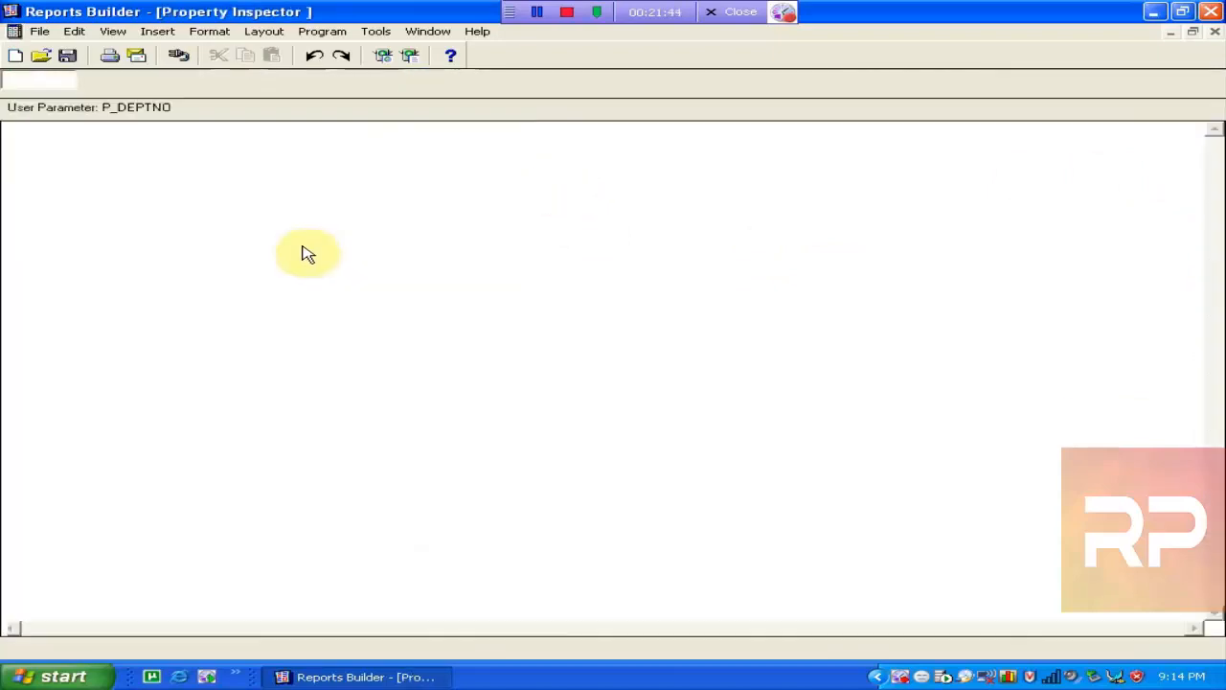
# Switch P_DEPTNO's list of values from static values to the SELECT statement "SELECT DEPTNO,DNAME FROM DEPT".
pyautogui.click(285, 301)
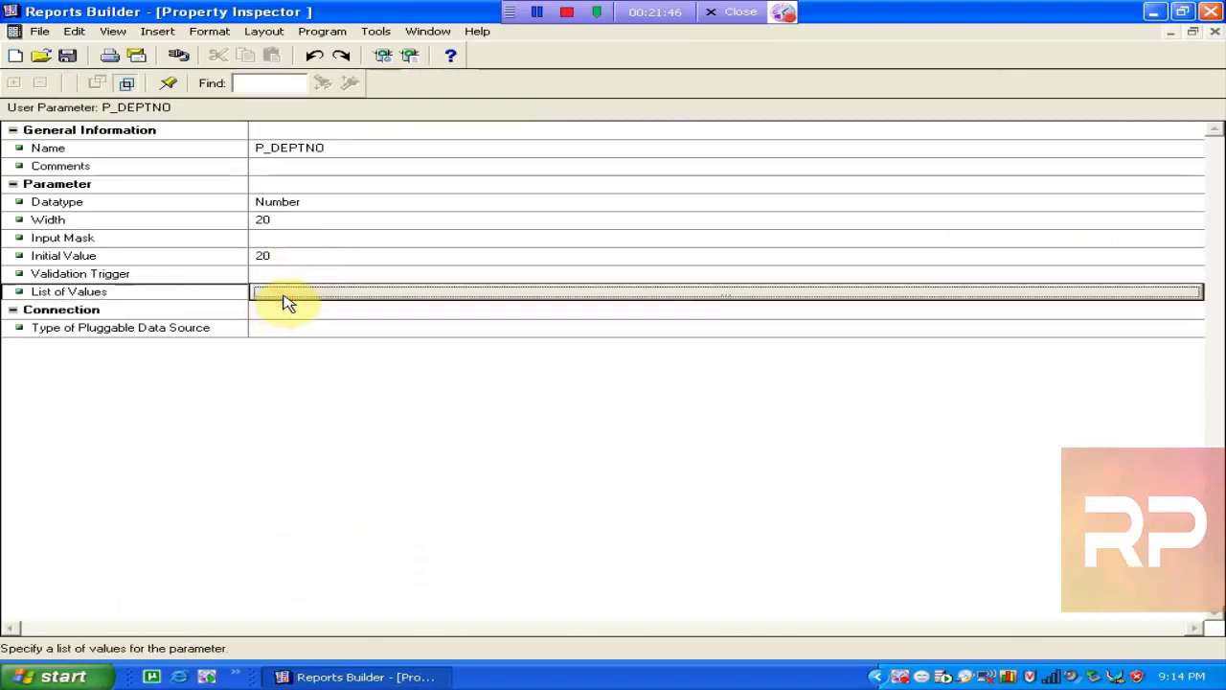
pyautogui.click(286, 301)
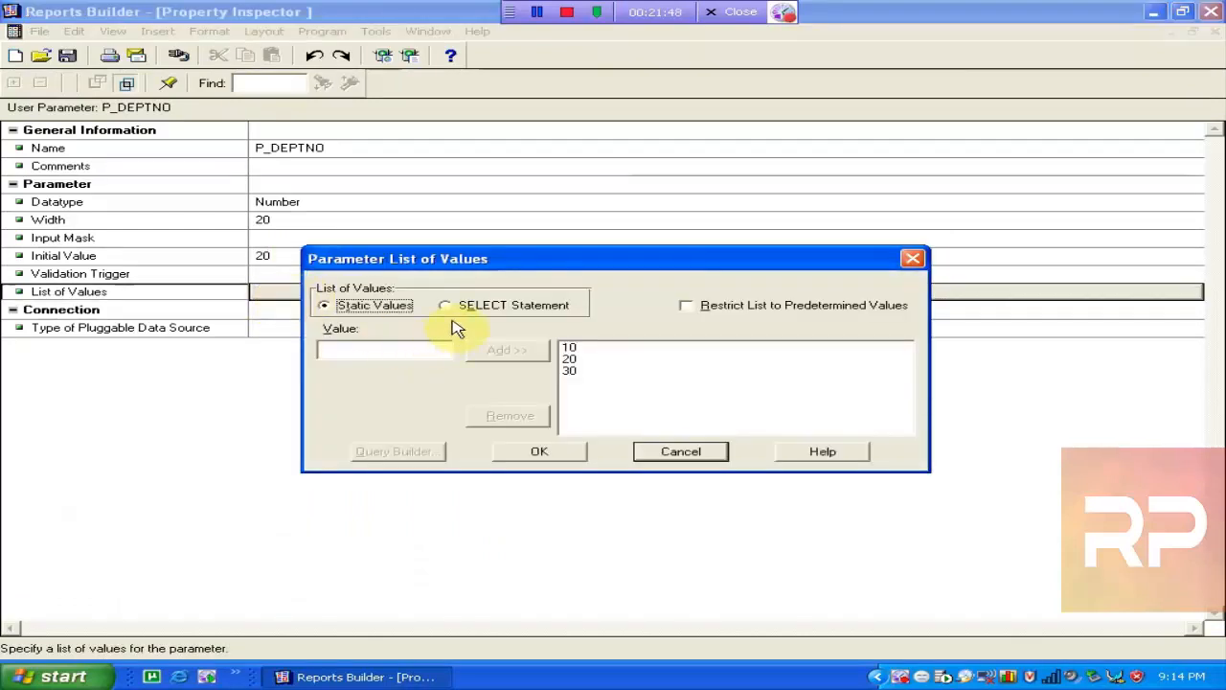
pyautogui.click(445, 306)
pyautogui.click(377, 373)
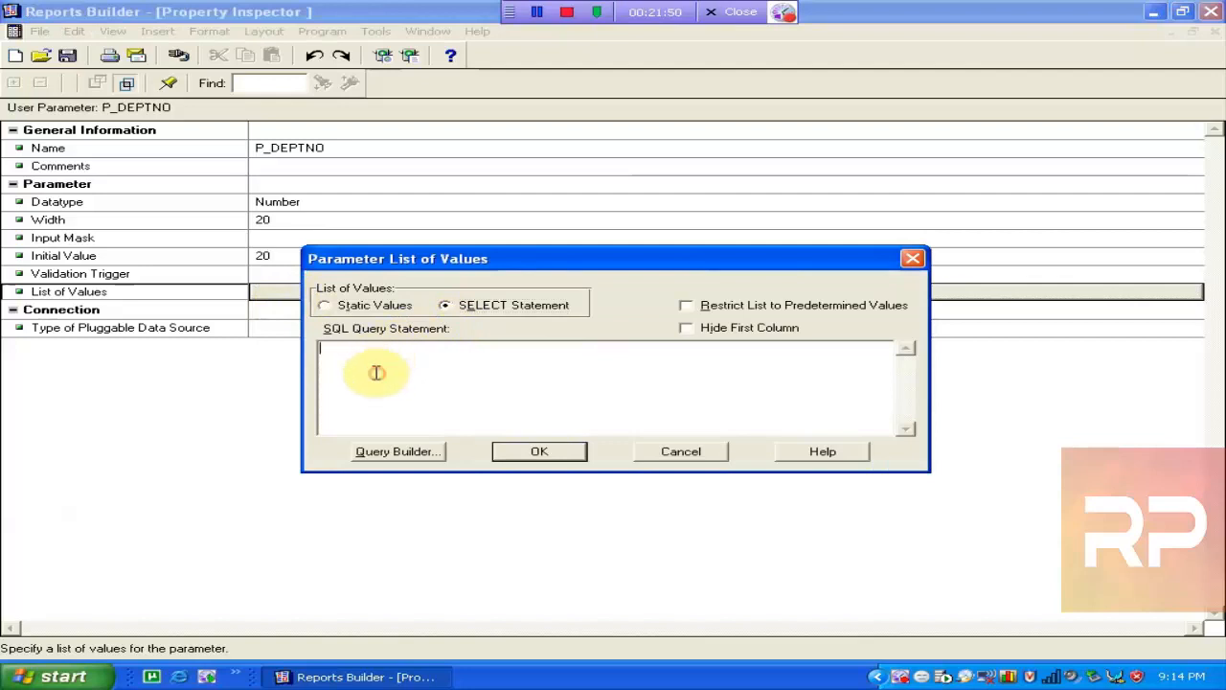
pyautogui.write('SELECT')
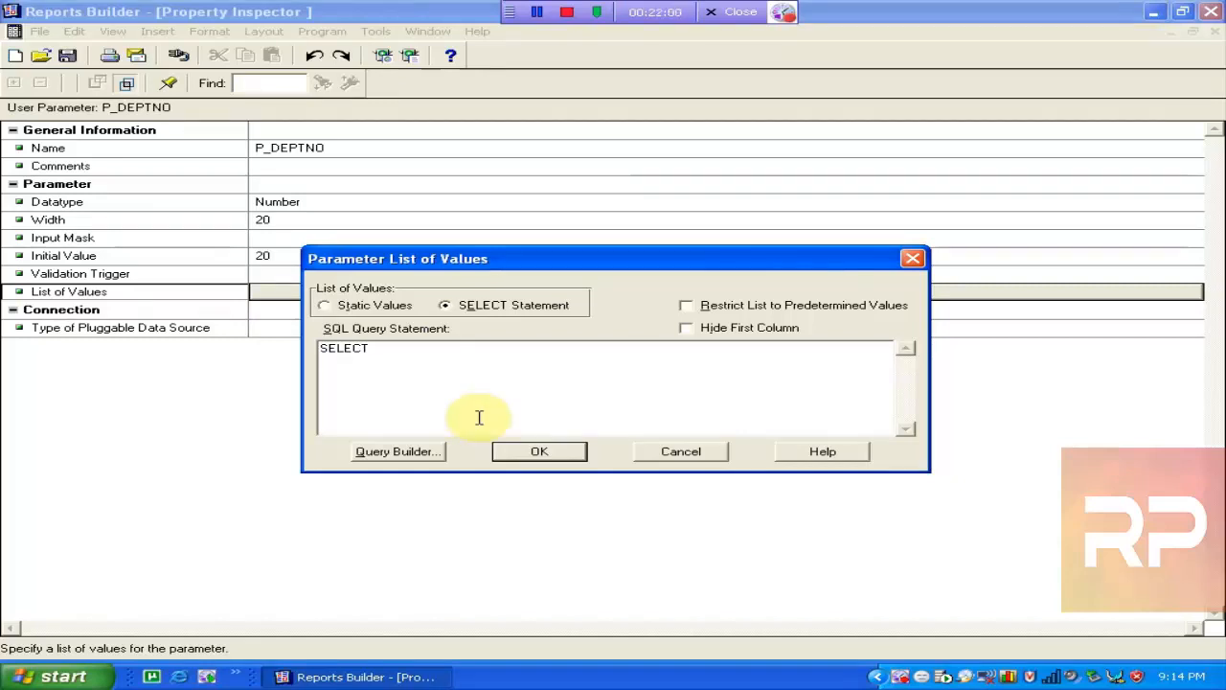
pyautogui.write('DEPTNO,DNAME ')
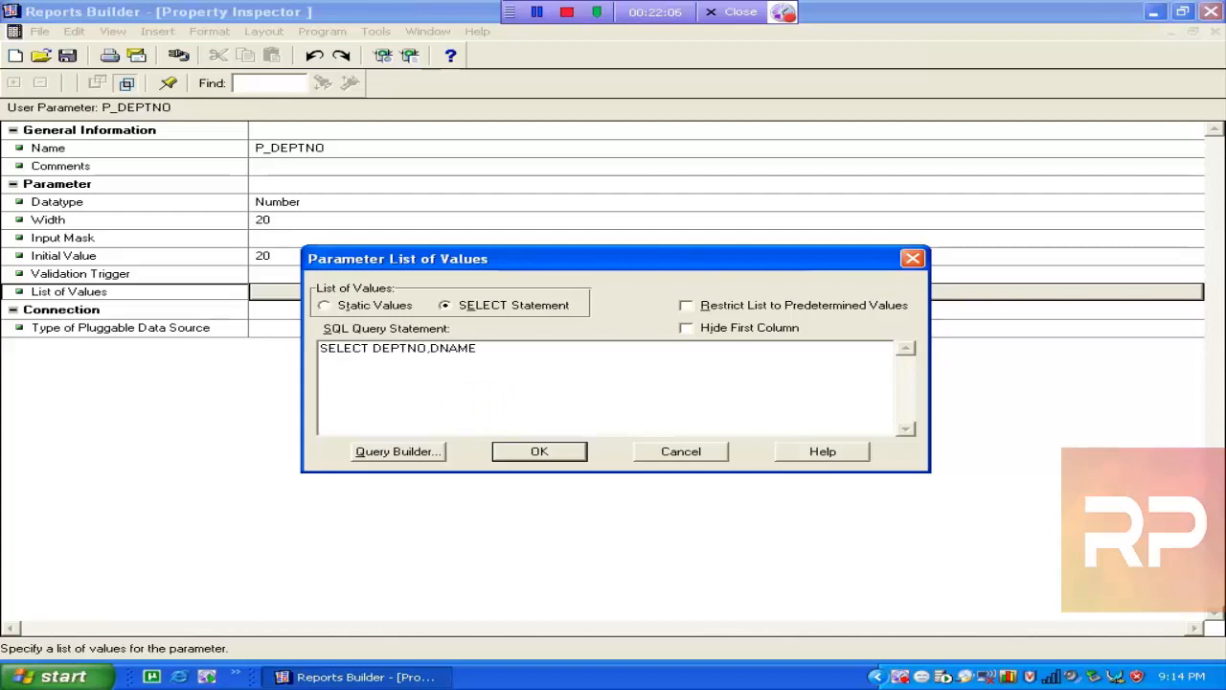
pyautogui.write('FROM DEPT')
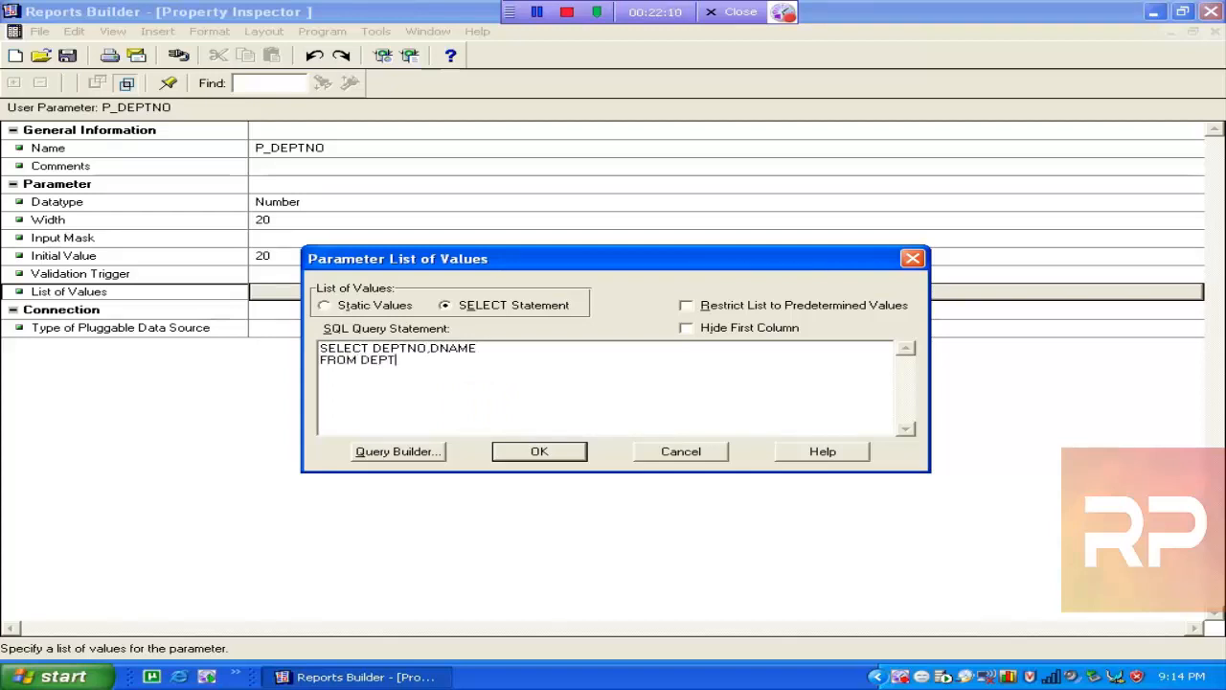
pyautogui.click(547, 454)
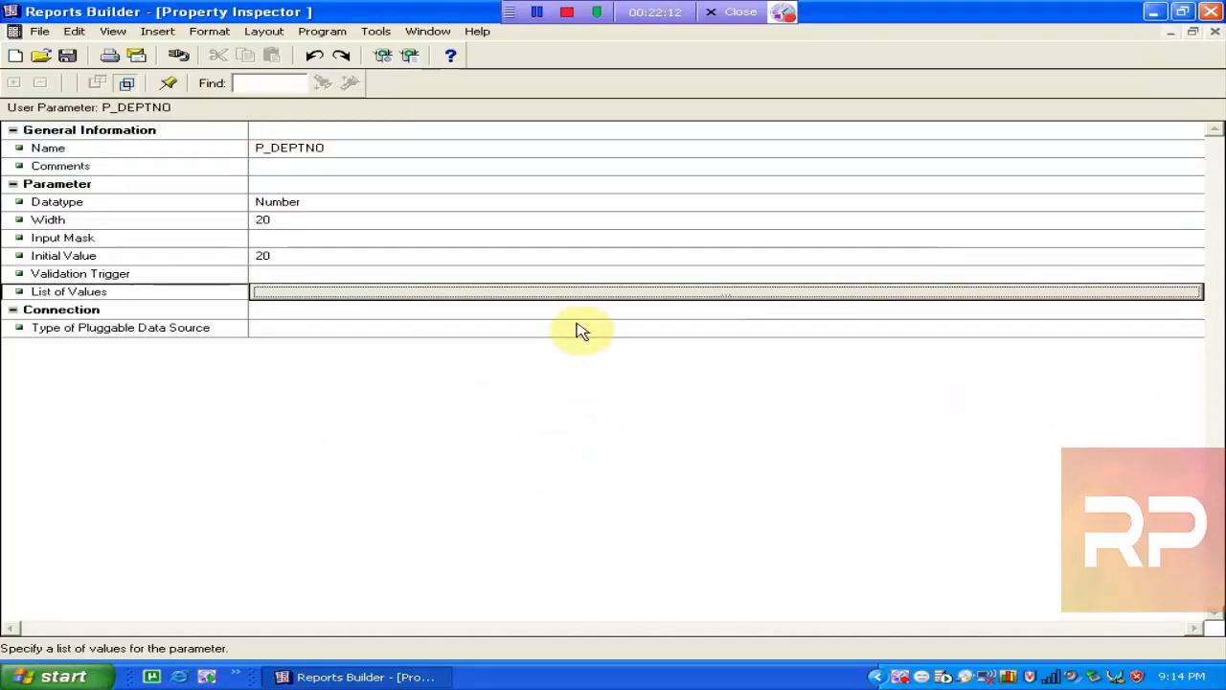
# Review the P_DEPTNO list-of-values query in the Query Builder, and close it without changes.
pyautogui.click(619, 292)
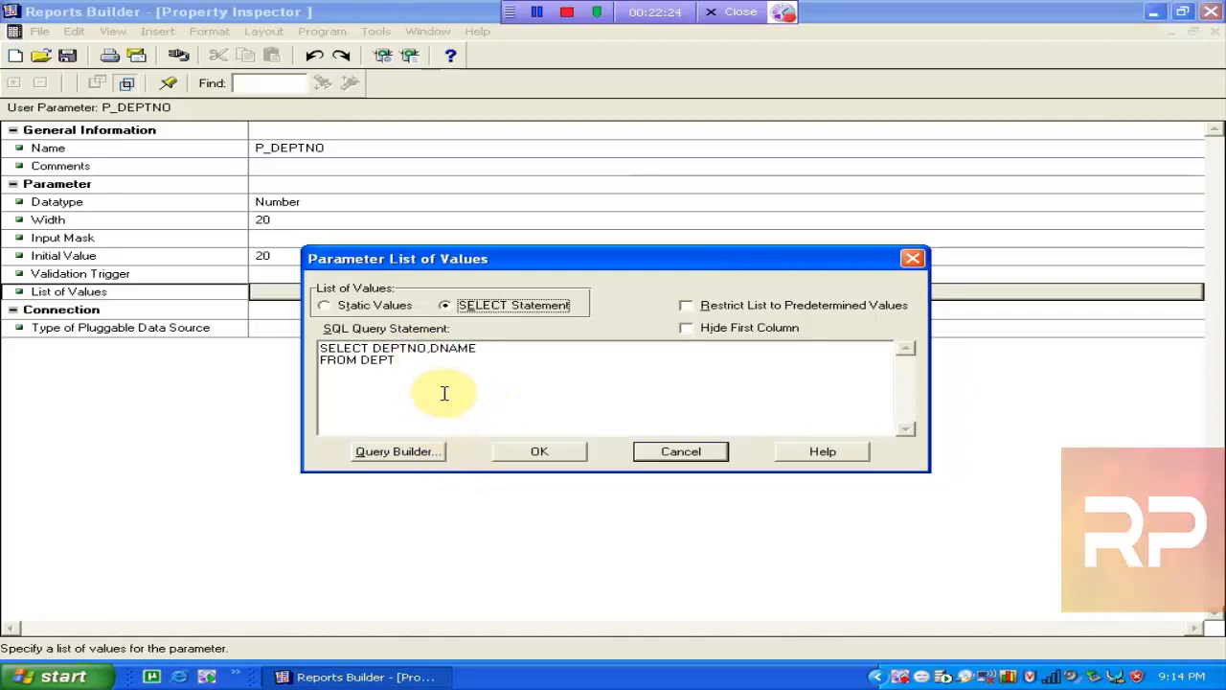
pyautogui.click(399, 453)
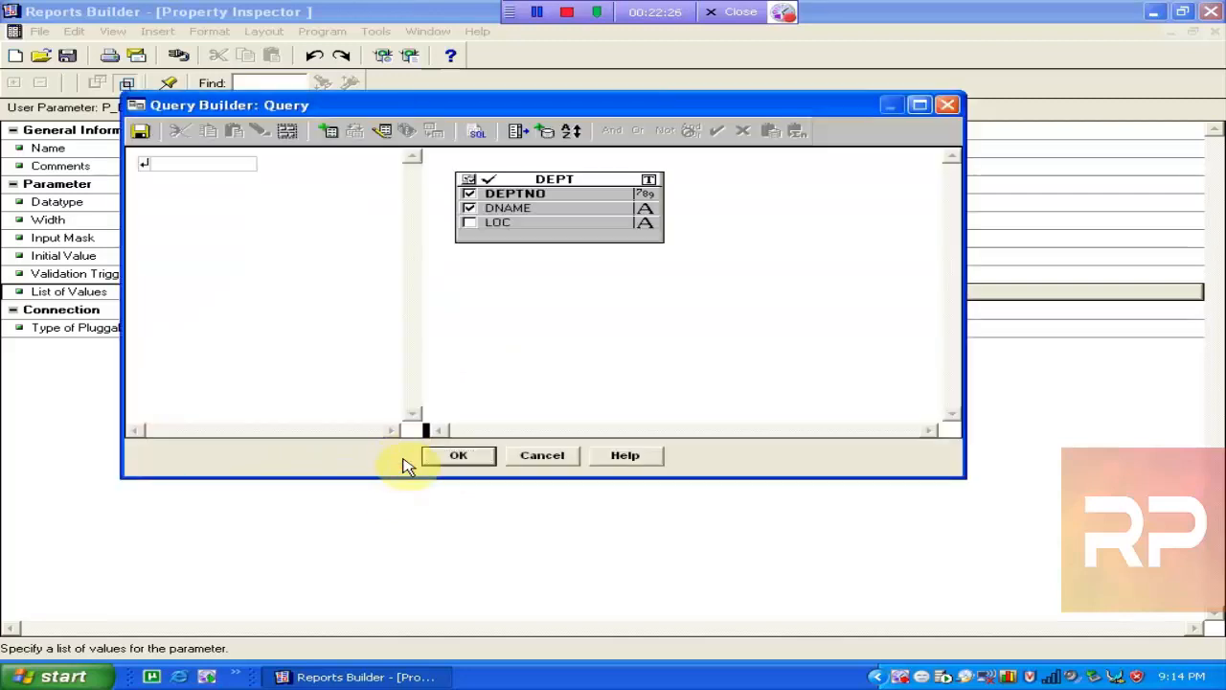
pyautogui.click(949, 107)
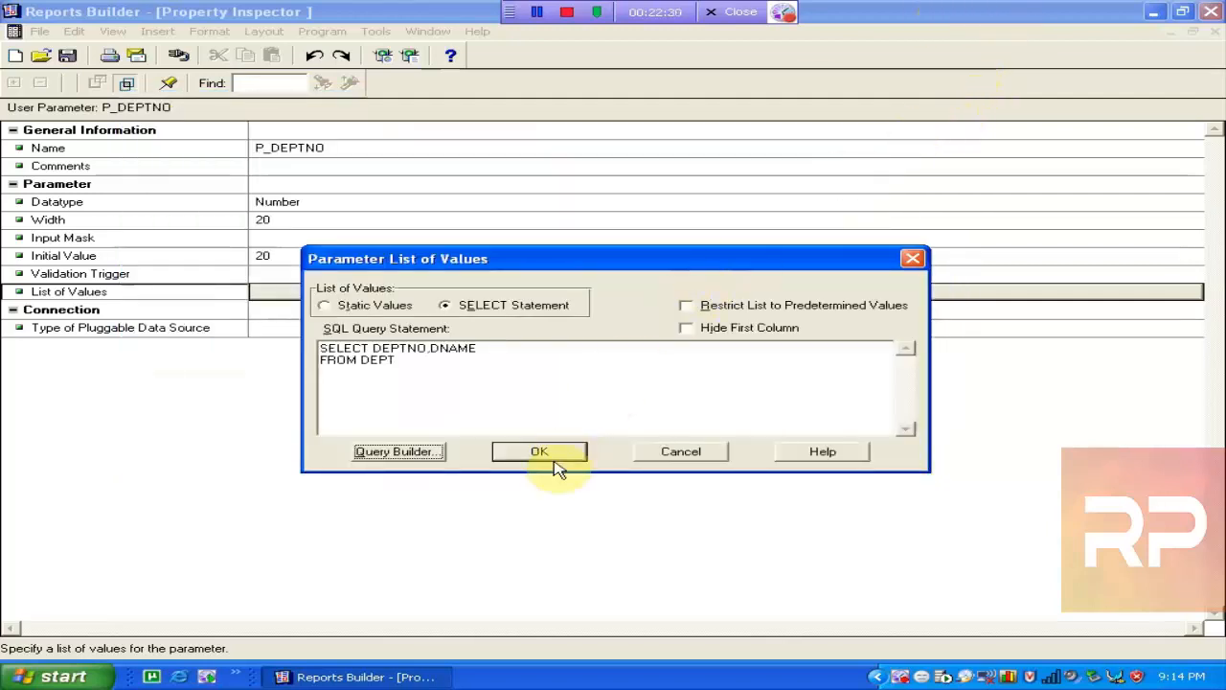
pyautogui.click(550, 456)
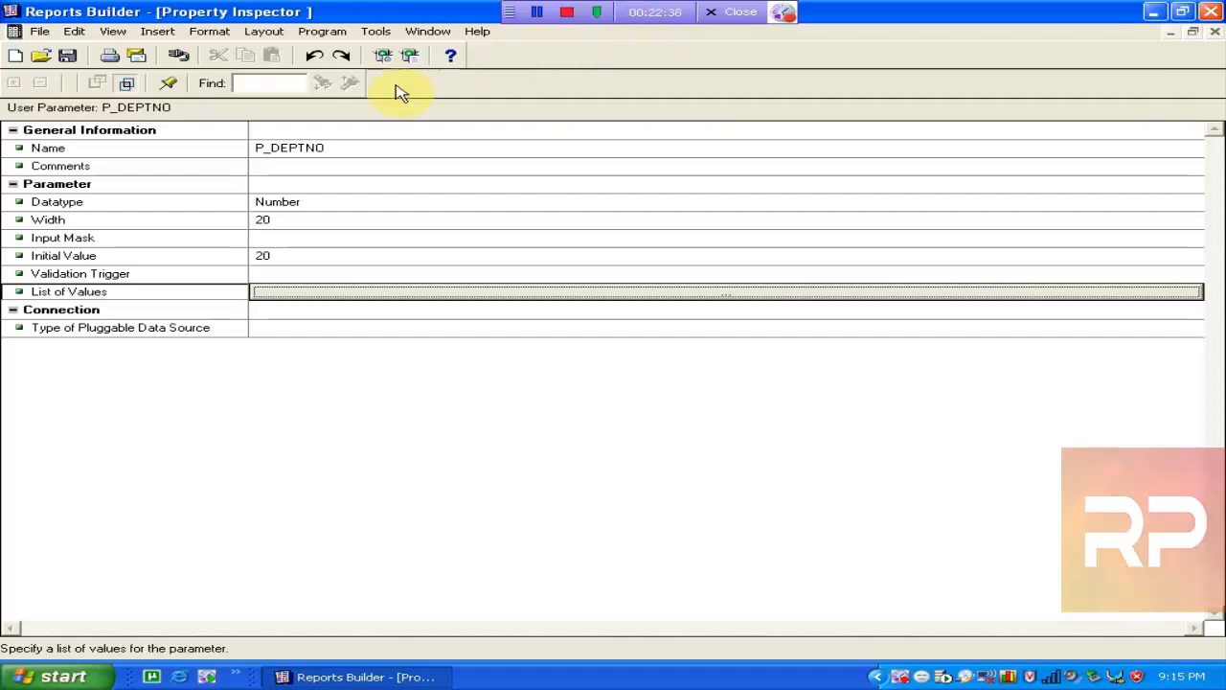
# Run the paper layout with P Deptno set to 40 - OPERATIONS from its list.
pyautogui.click(407, 57)
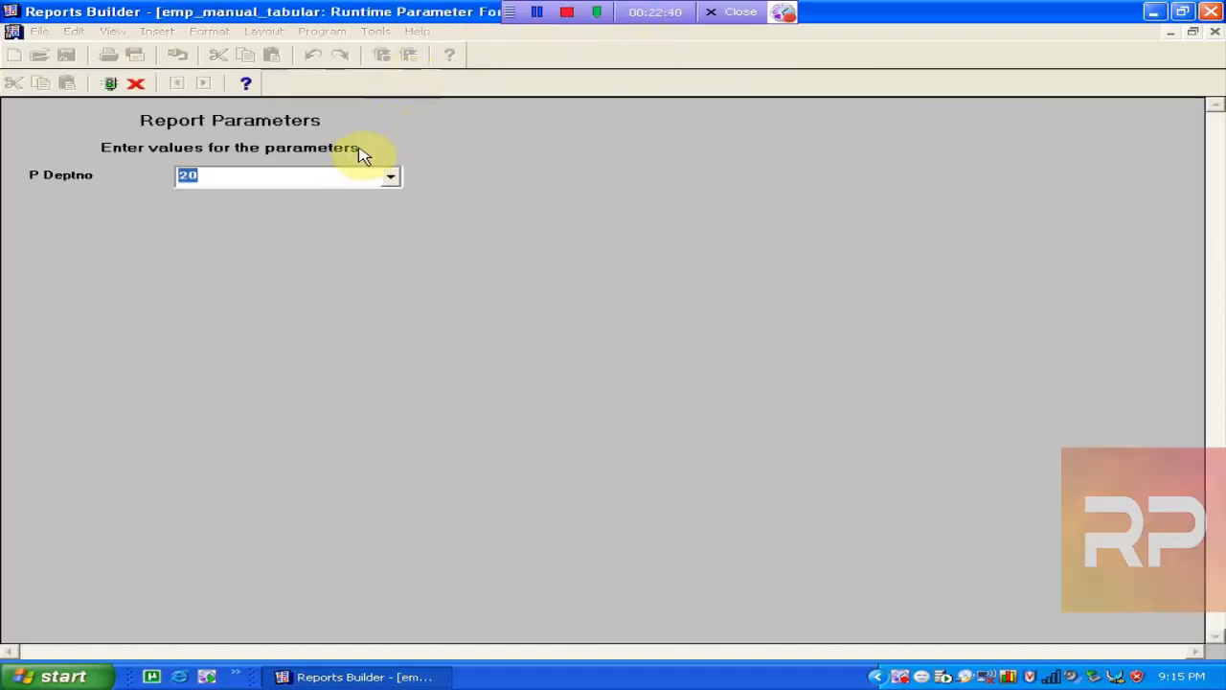
pyautogui.click(388, 176)
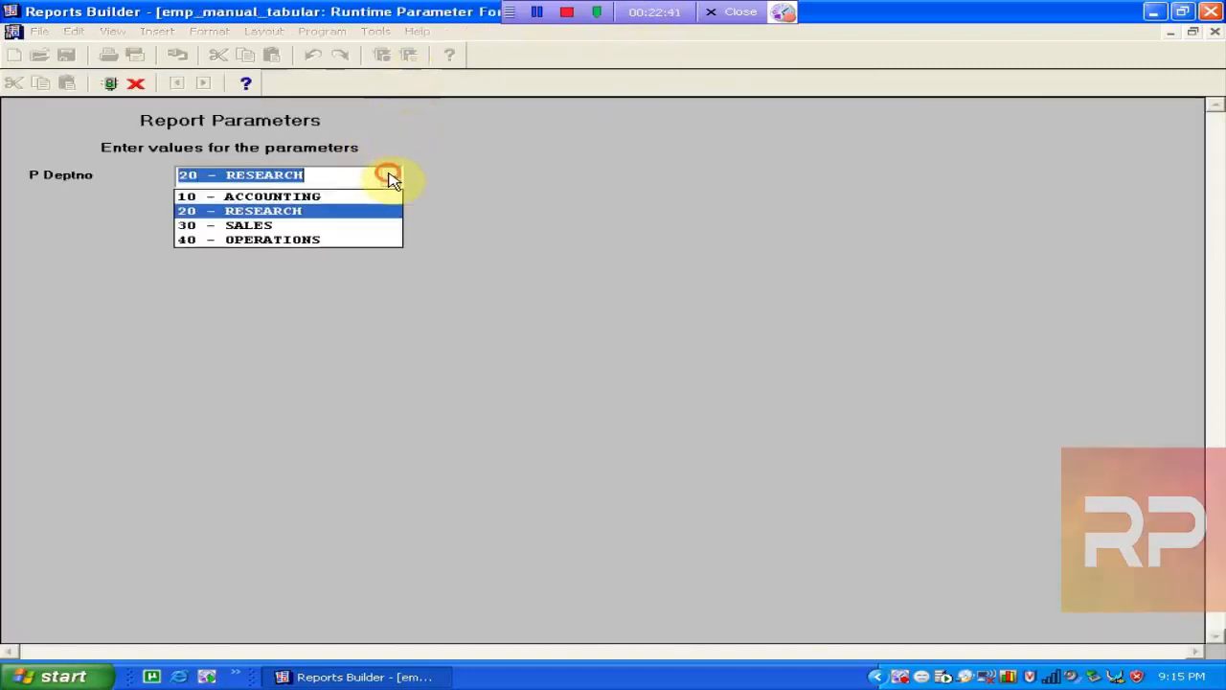
pyautogui.click(351, 240)
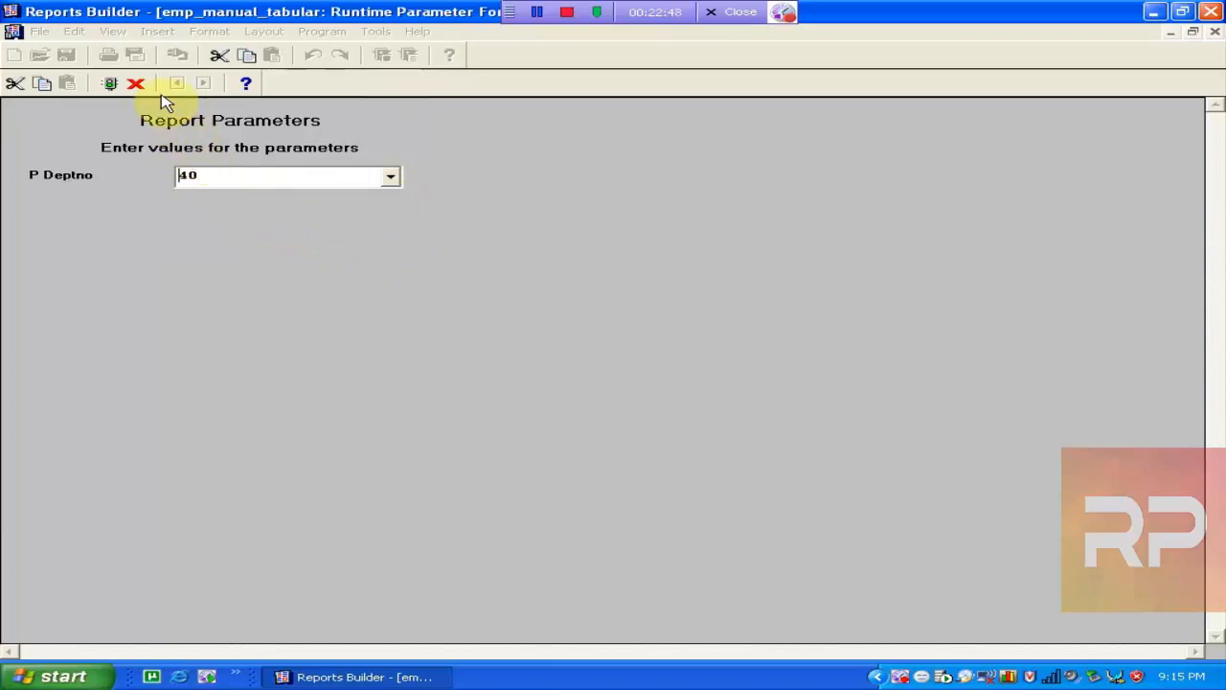
pyautogui.click(107, 82)
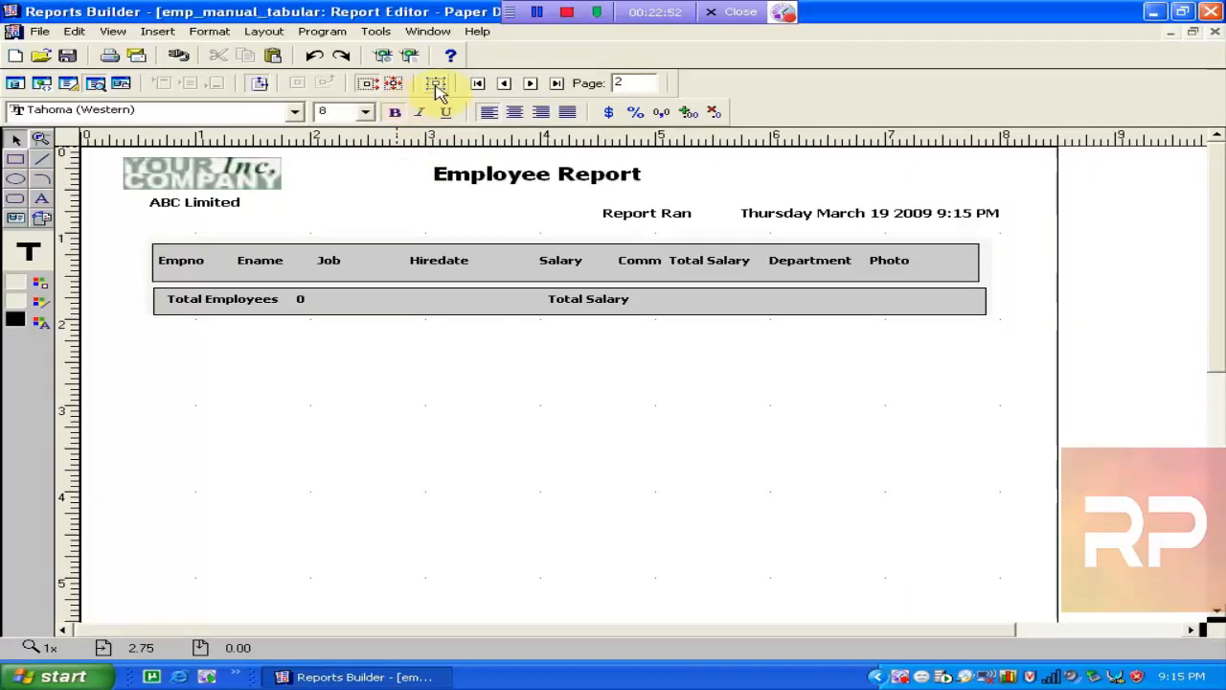
# Start another paper layout run to examine the choices offered for P Deptno, and abort it.
pyautogui.click(411, 56)
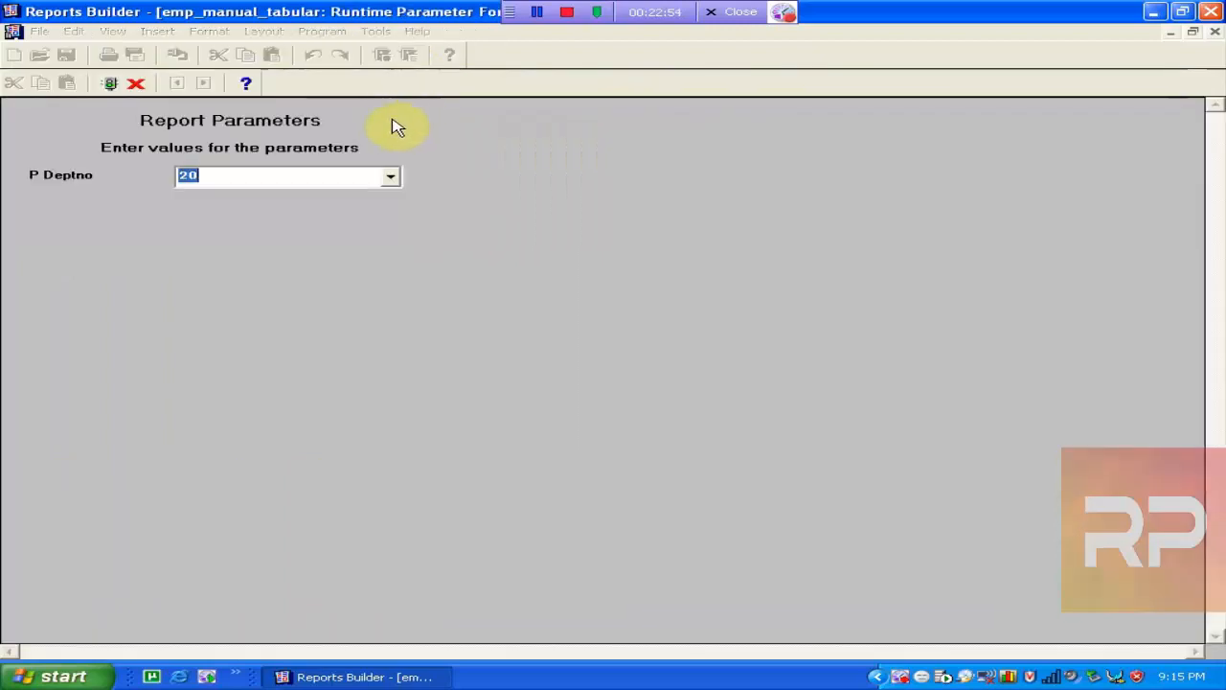
pyautogui.click(393, 178)
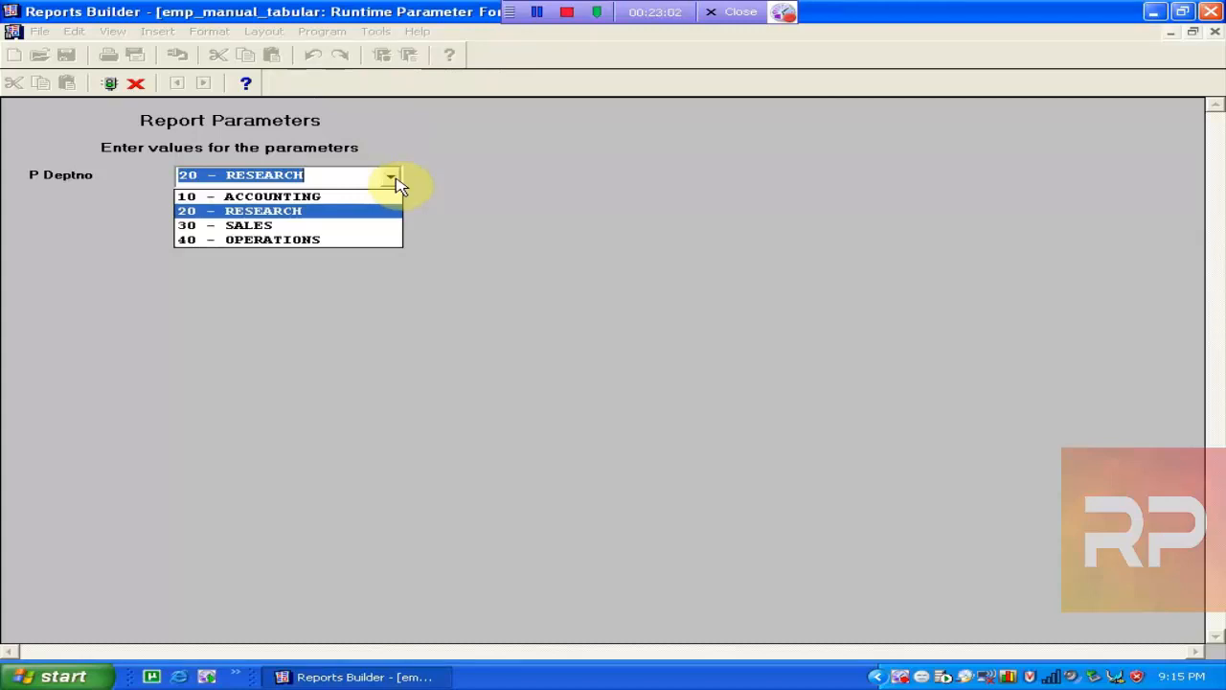
pyautogui.click(446, 174)
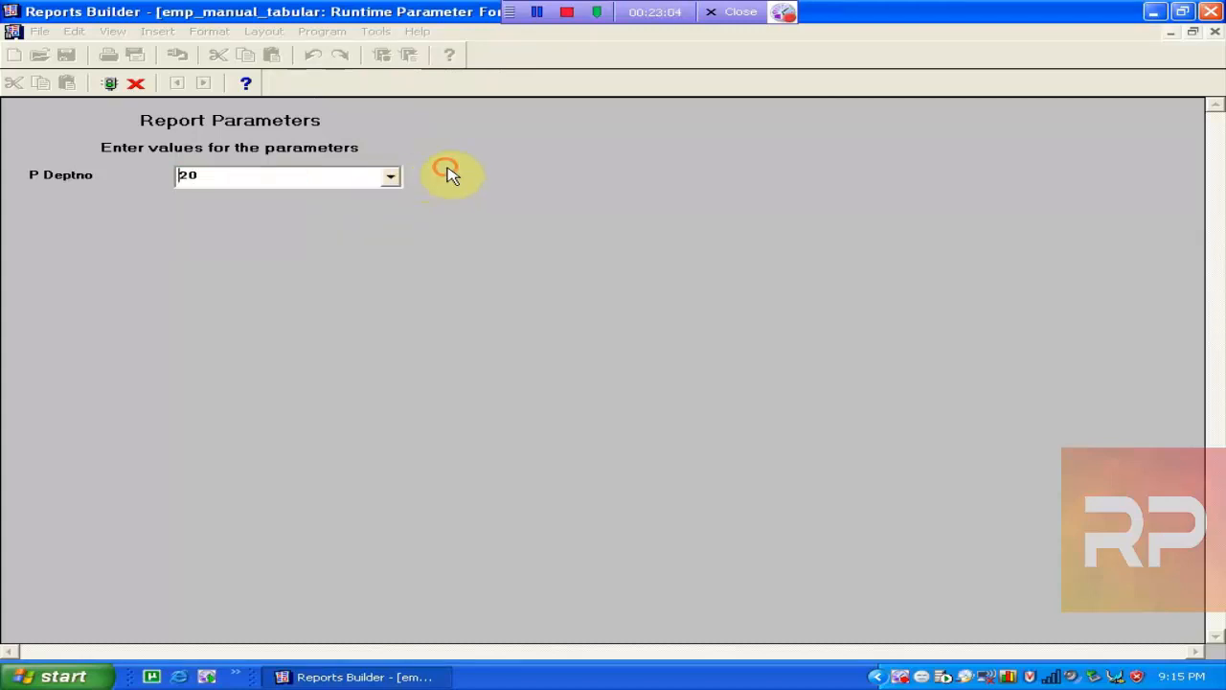
pyautogui.click(1215, 33)
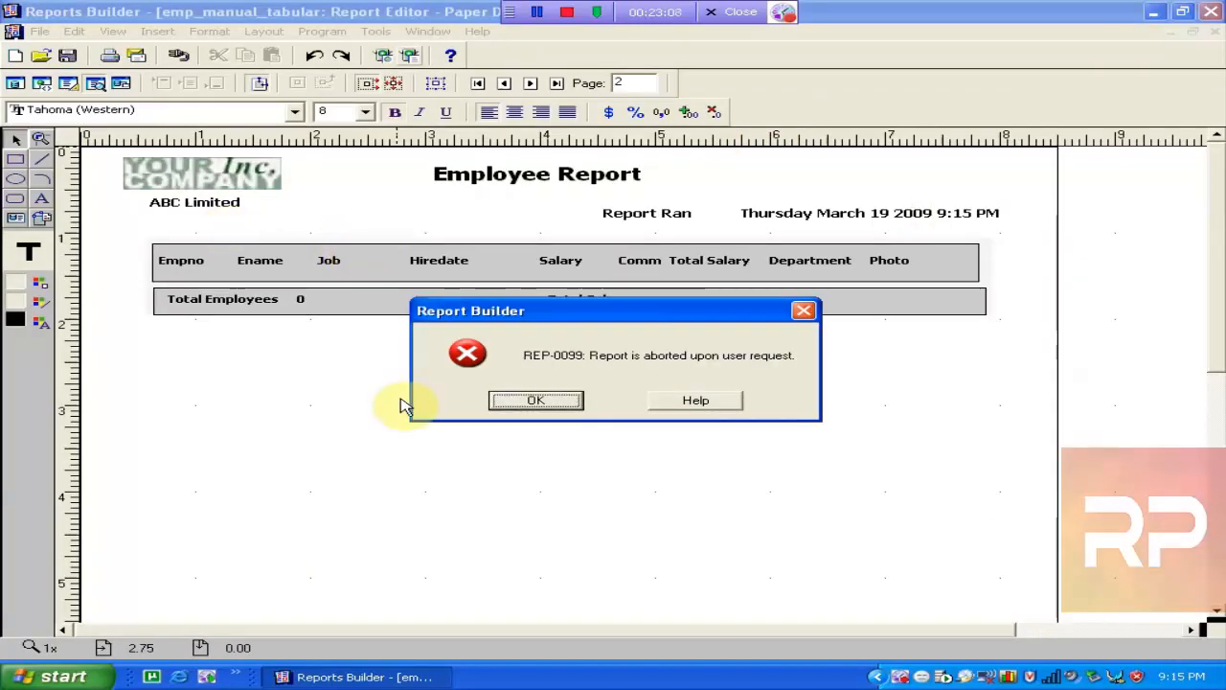
pyautogui.click(515, 402)
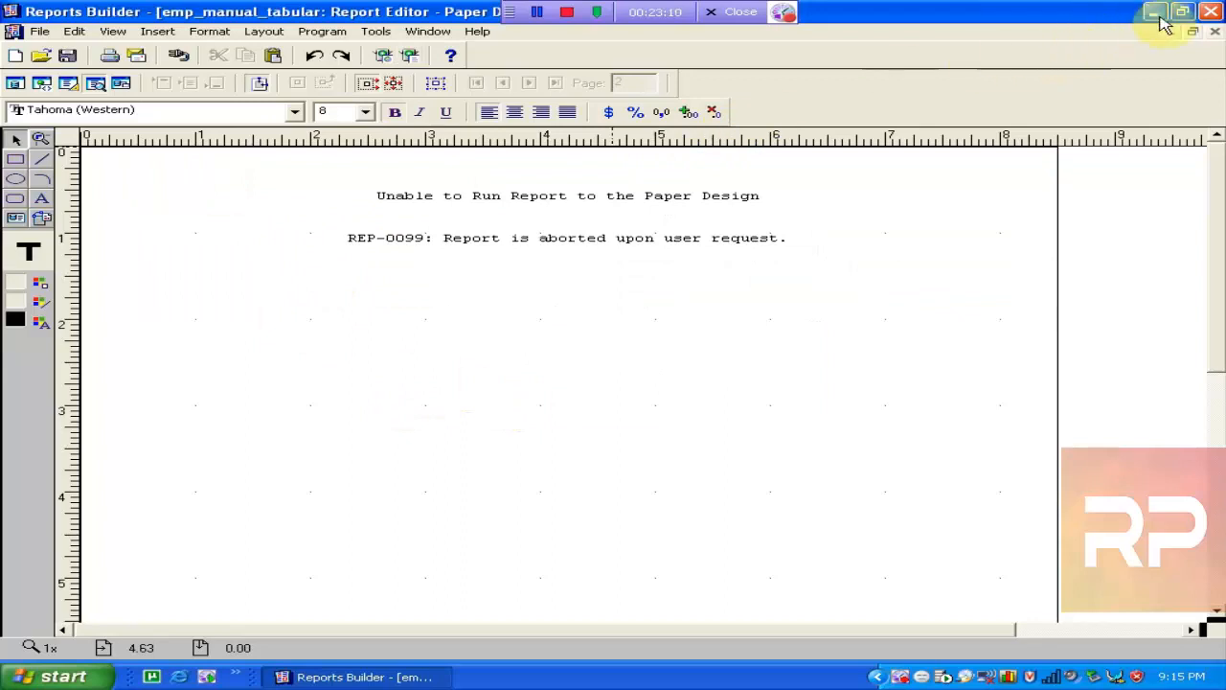
# Turn on Hide First Column in the P_DEPTNO user parameter's list of values, and close its properties.
pyautogui.click(1214, 32)
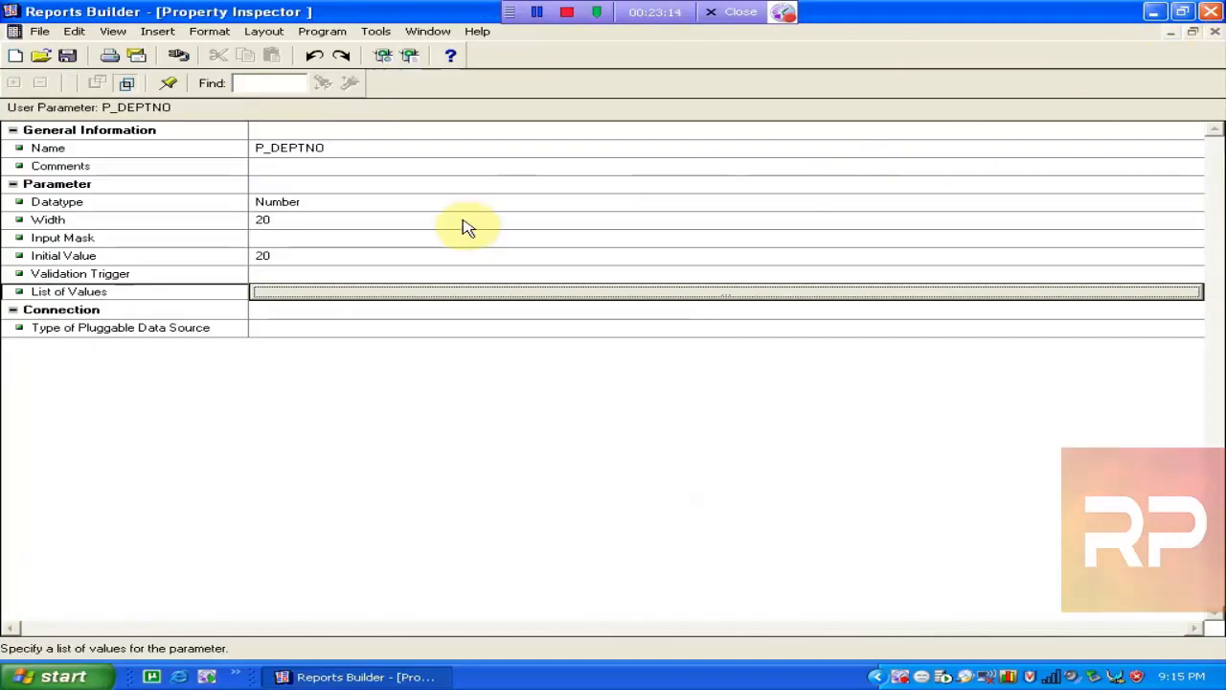
pyautogui.click(464, 295)
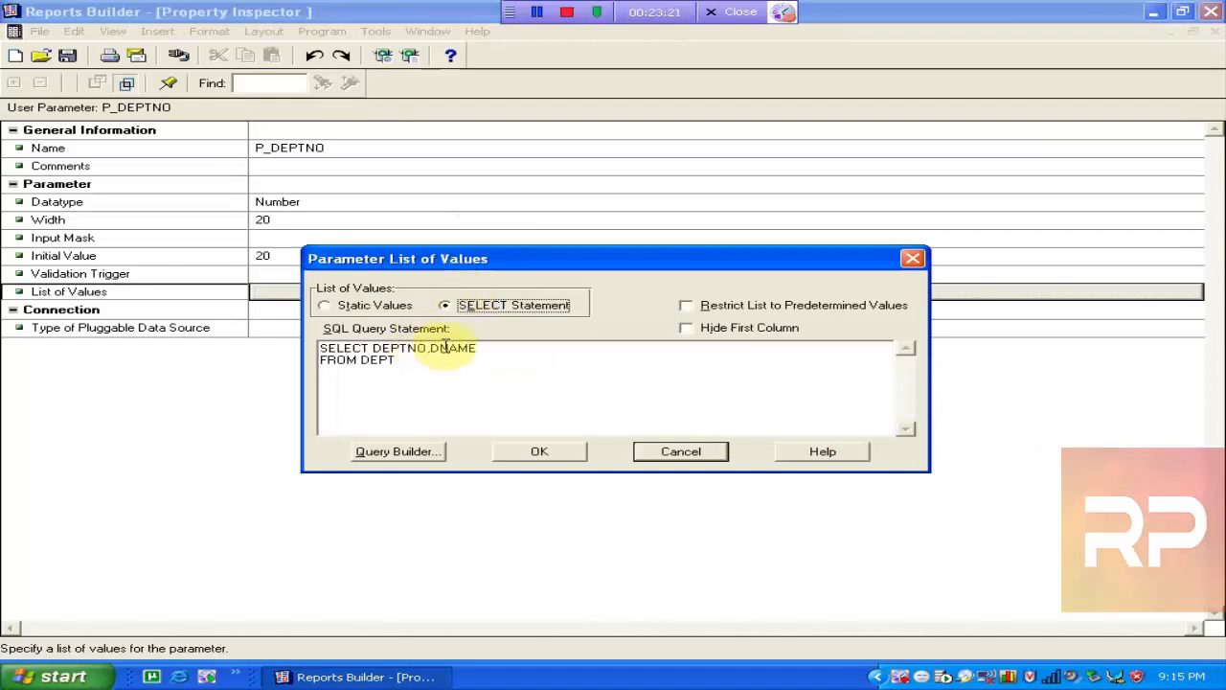
pyautogui.click(685, 331)
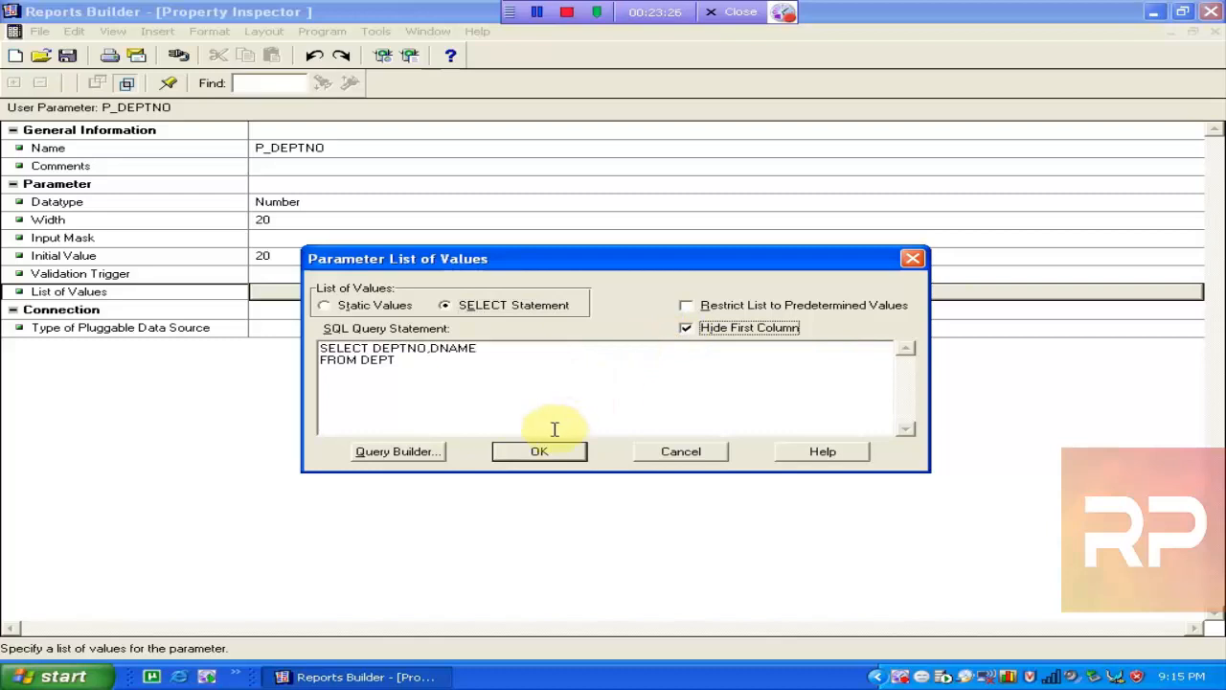
pyautogui.click(539, 454)
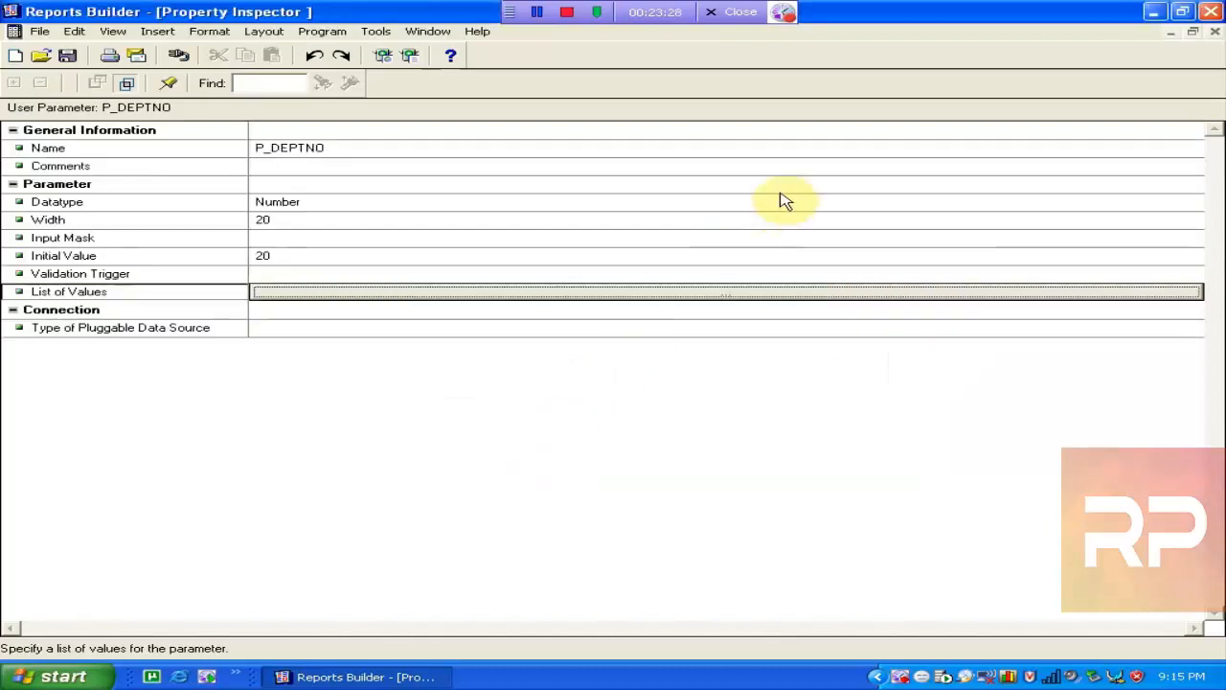
pyautogui.click(1215, 33)
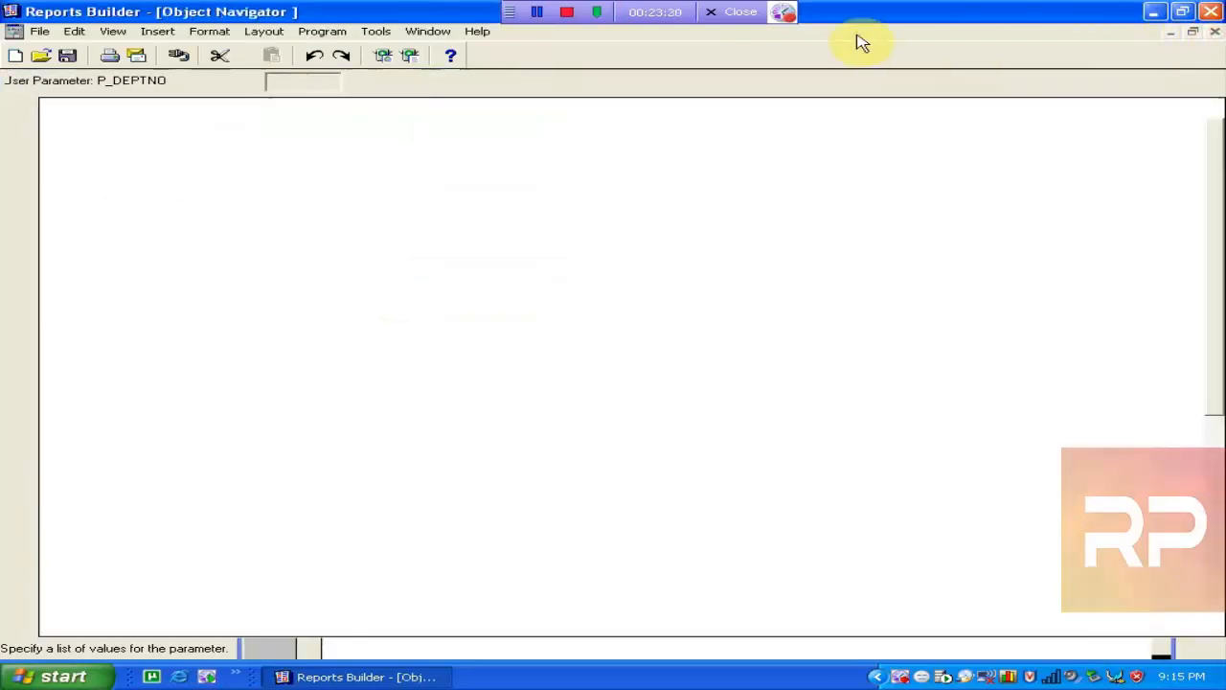
# Run the paper layout with P Deptno set to SALES from its list, and save the report.
pyautogui.click(414, 56)
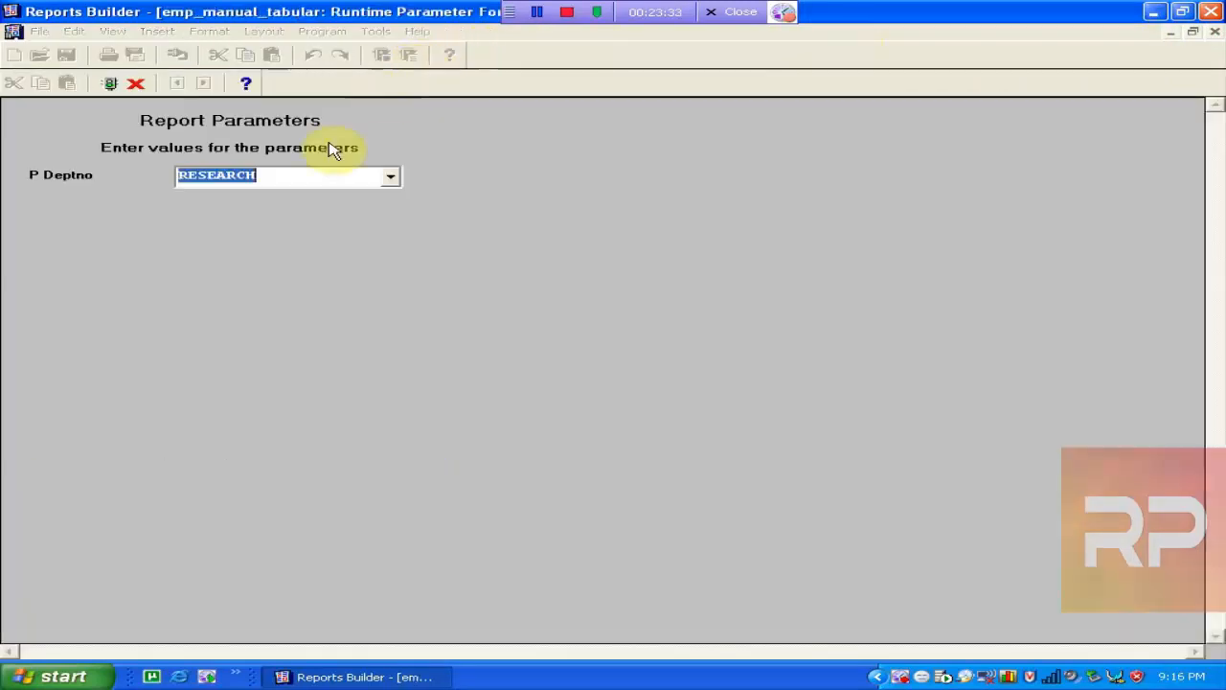
pyautogui.click(390, 177)
pyautogui.click(362, 200)
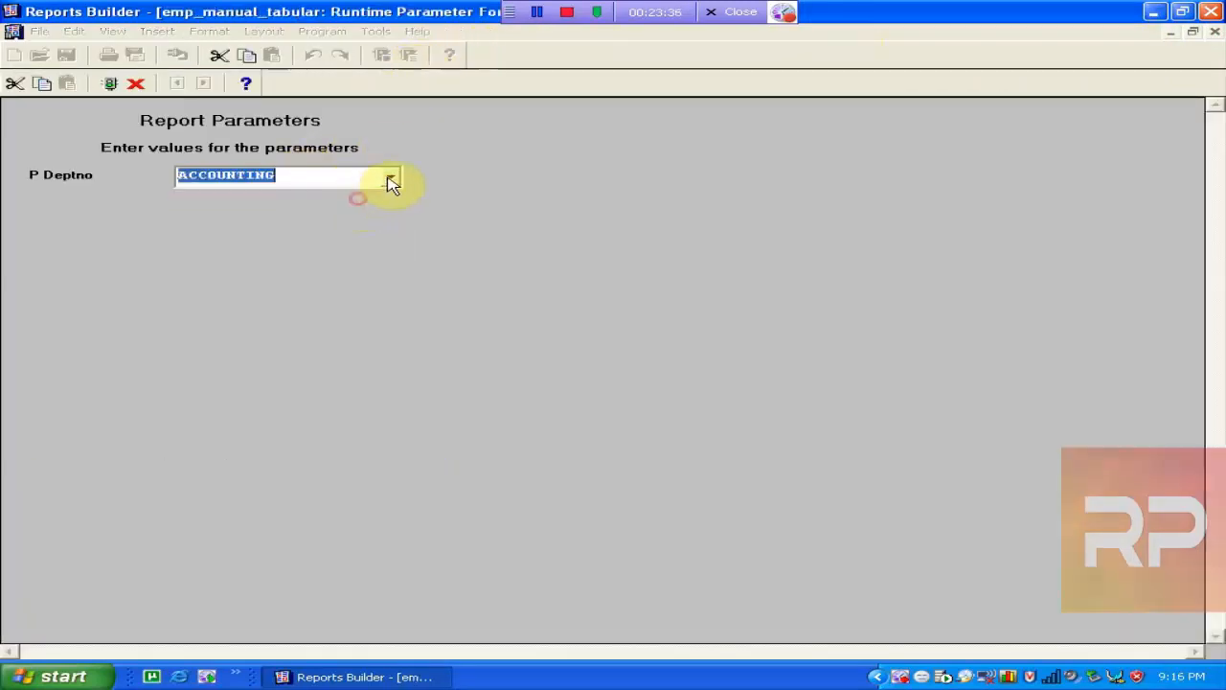
pyautogui.click(388, 177)
pyautogui.click(356, 225)
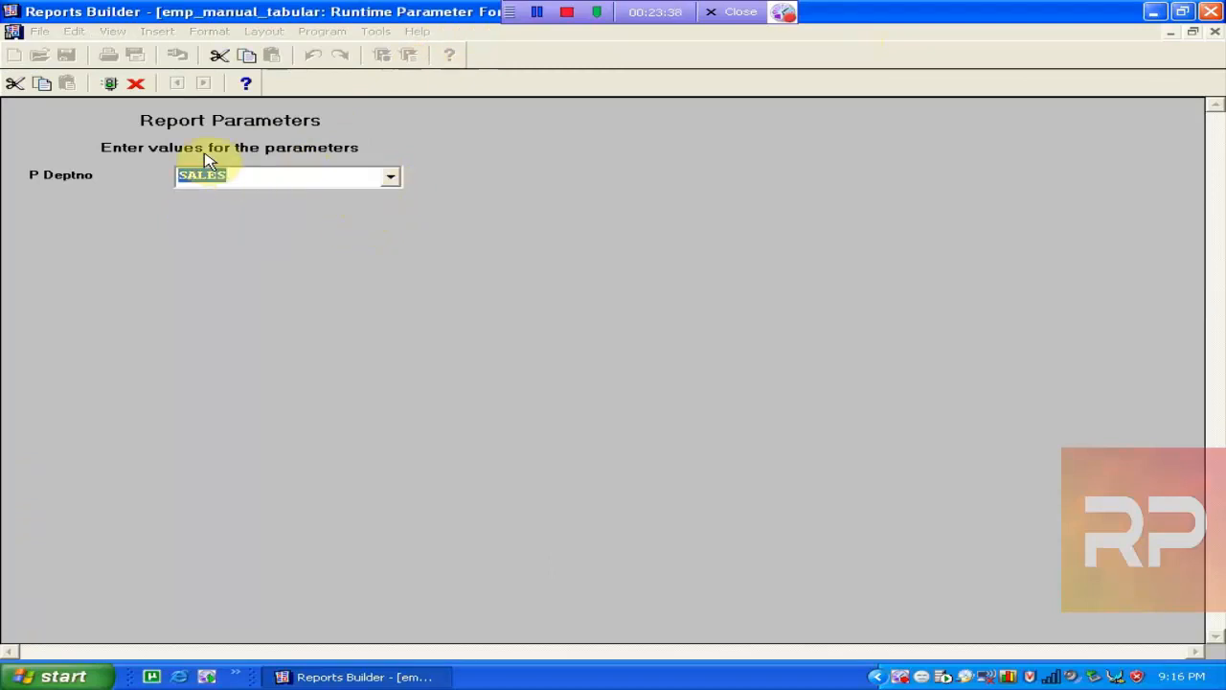
pyautogui.click(117, 85)
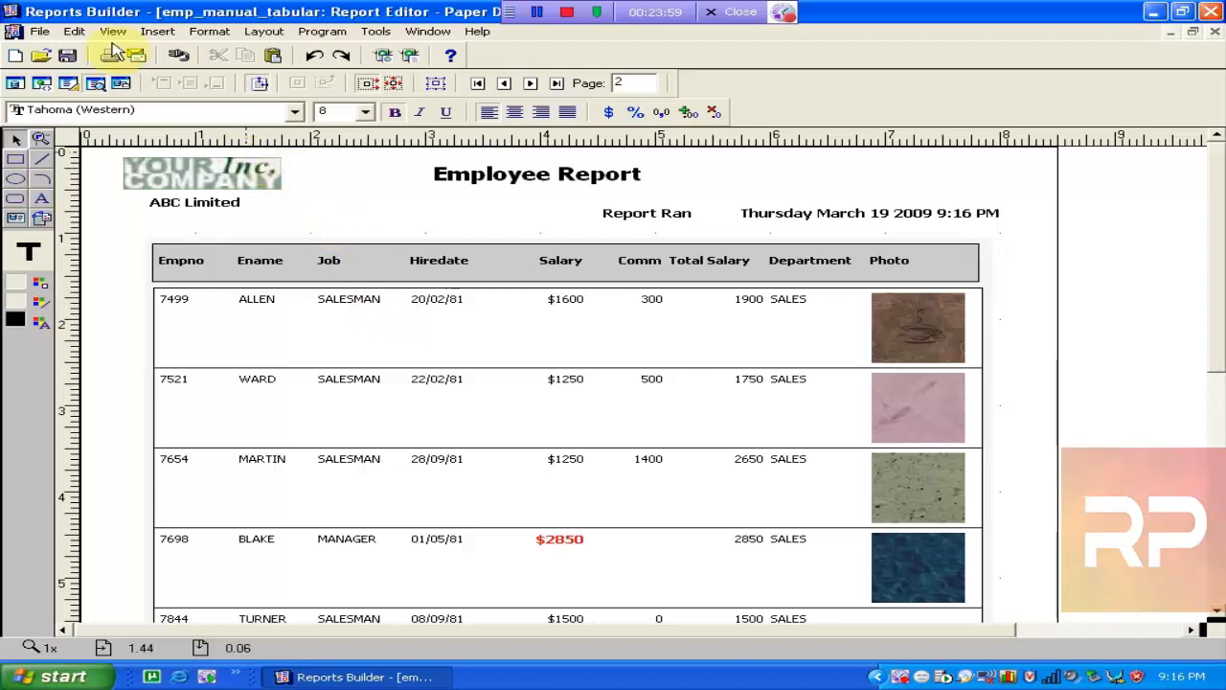
pyautogui.click(68, 58)
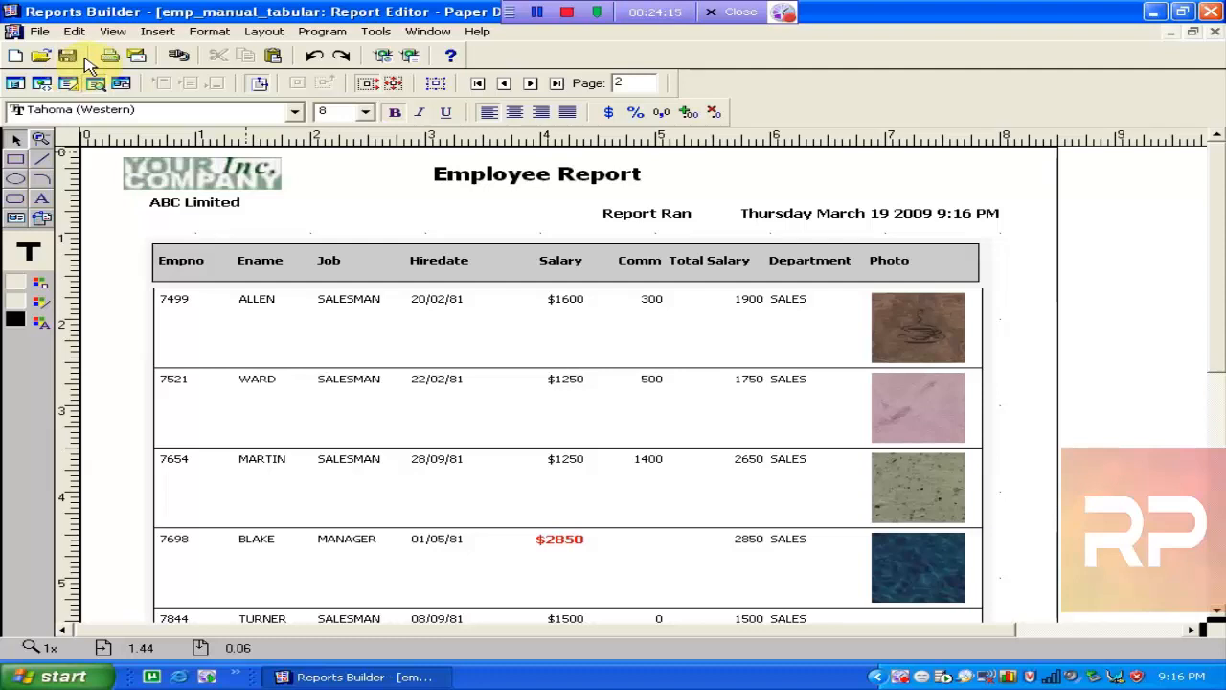
# Close the report output and add a user parameter named P_JOB to the data model.
pyautogui.click(1214, 30)
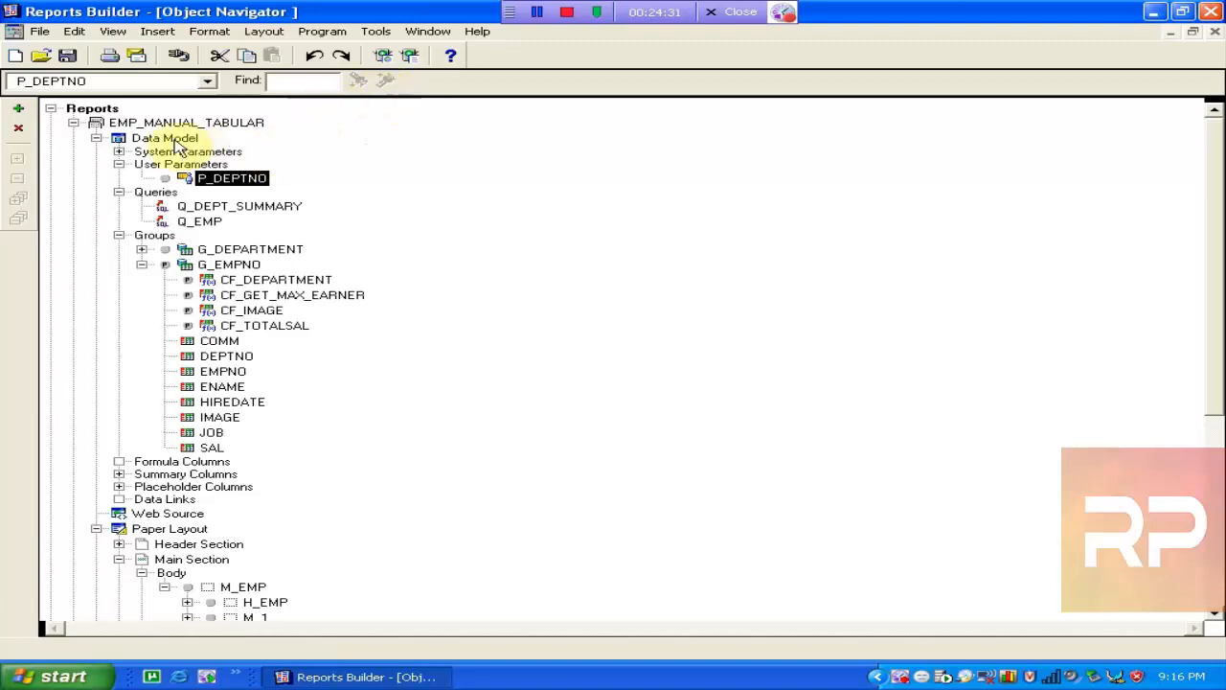
pyautogui.click(18, 109)
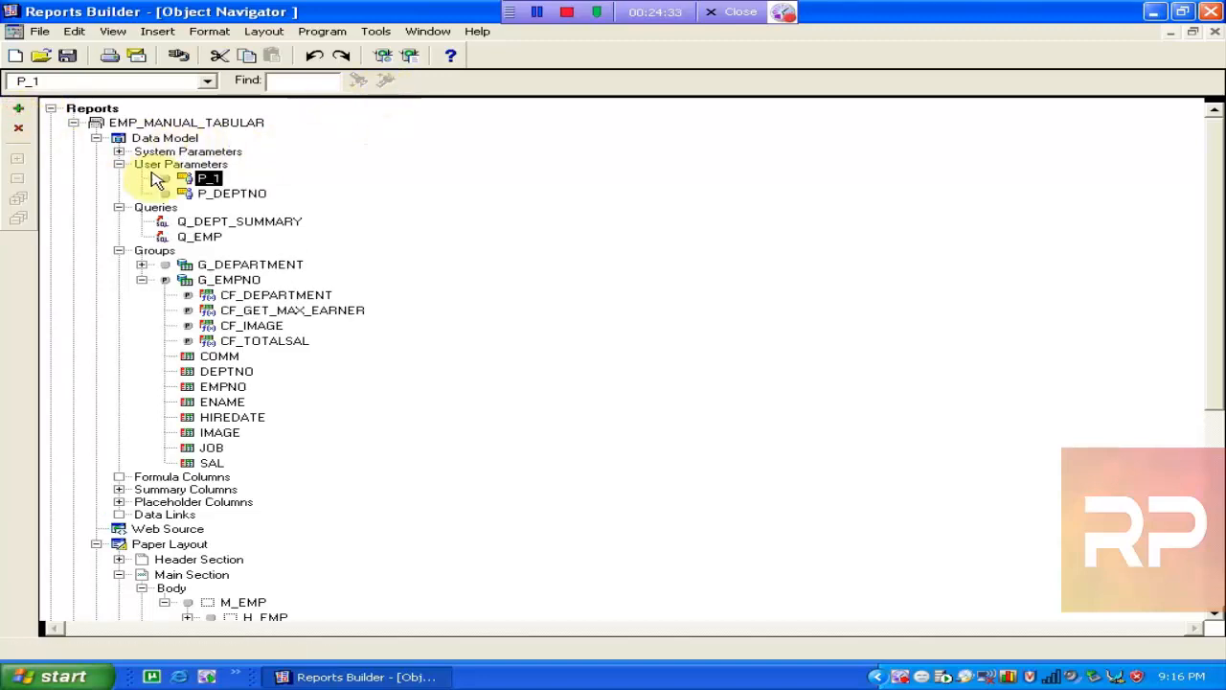
pyautogui.click(206, 179)
pyautogui.click(221, 177)
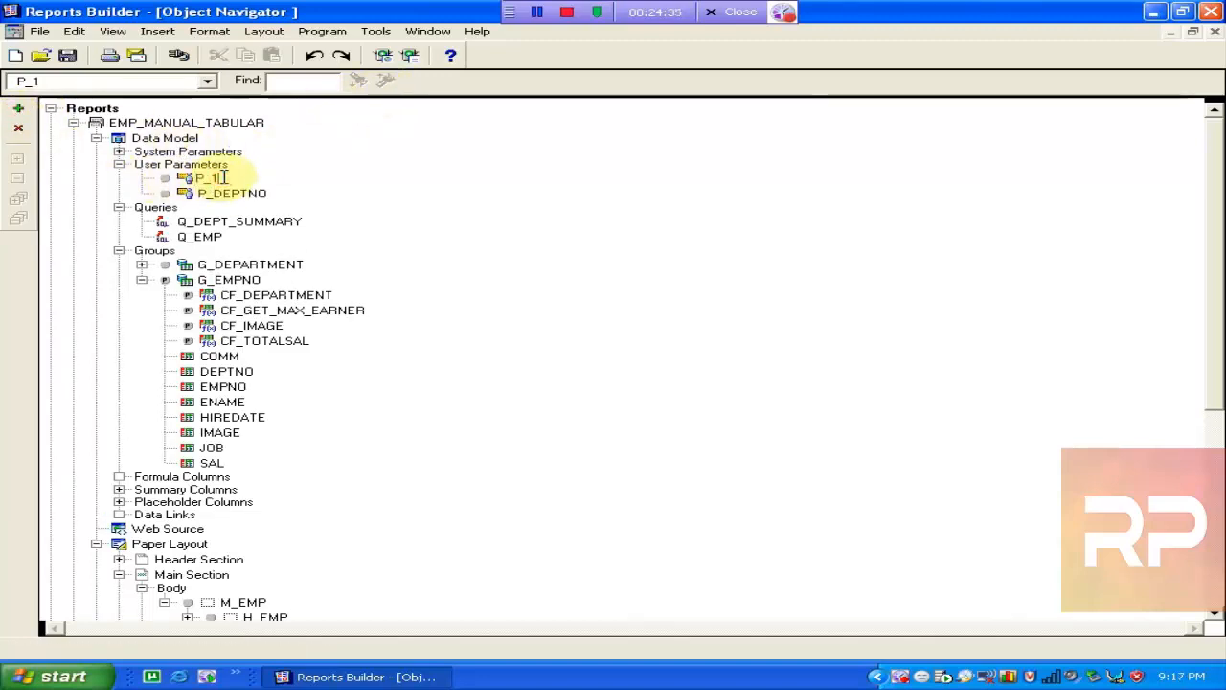
pyautogui.press('BackSpace')
pyautogui.write('JOB')
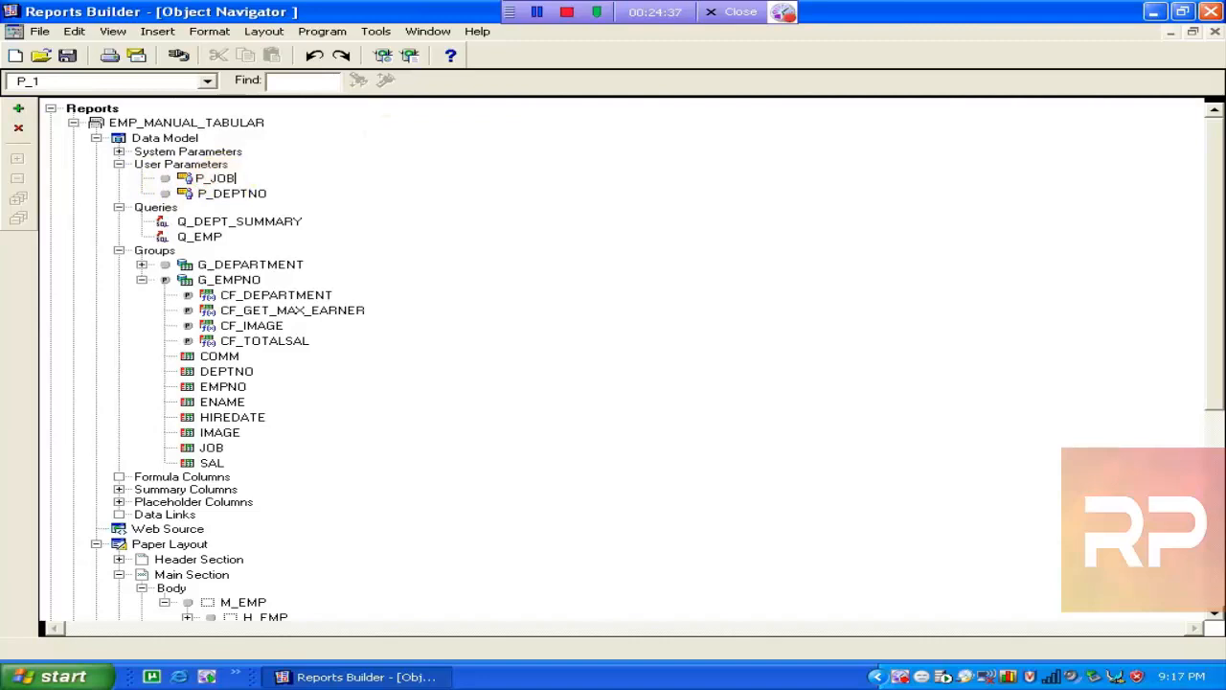
pyautogui.press('Return')
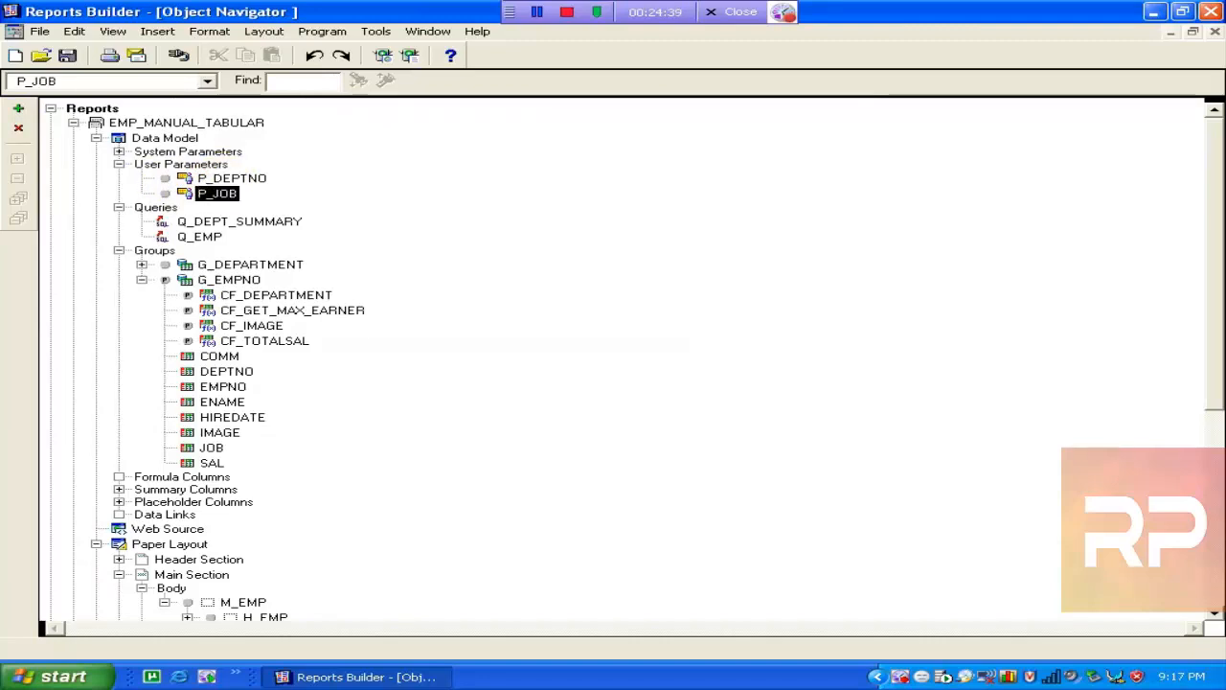
# Set the datatype of the P_JOB user parameter to Character.
pyautogui.press('F4')
pyautogui.click(277, 204)
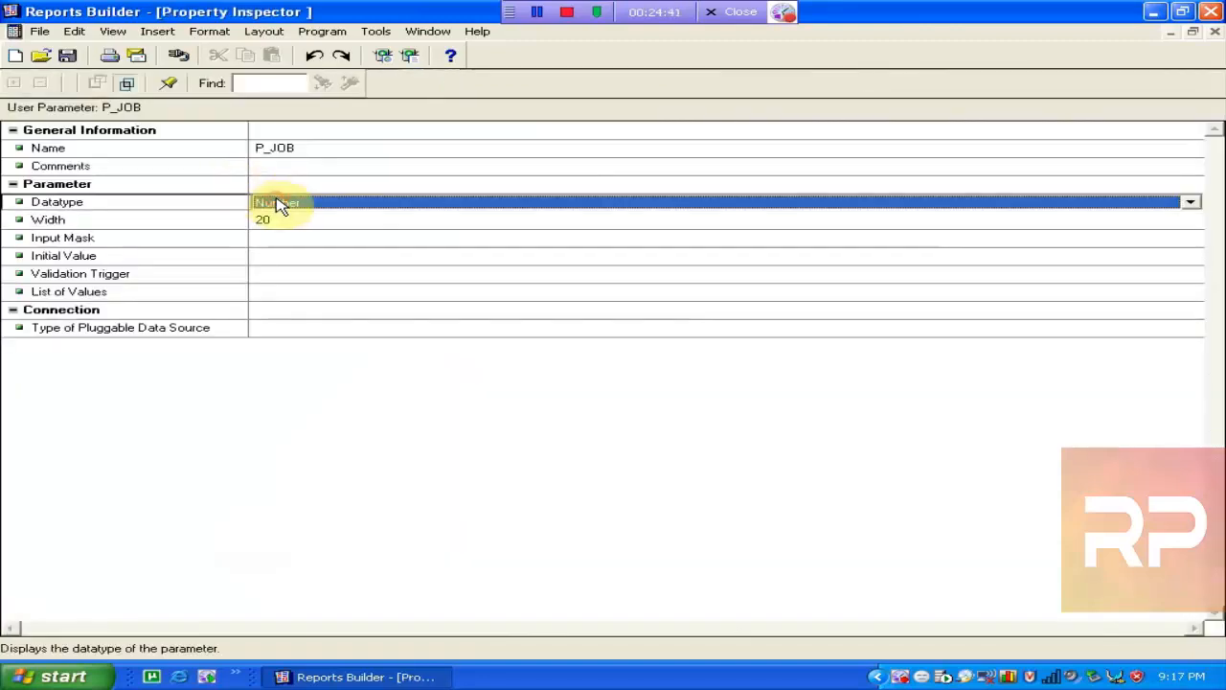
pyautogui.doubleClick(277, 204)
pyautogui.click(289, 221)
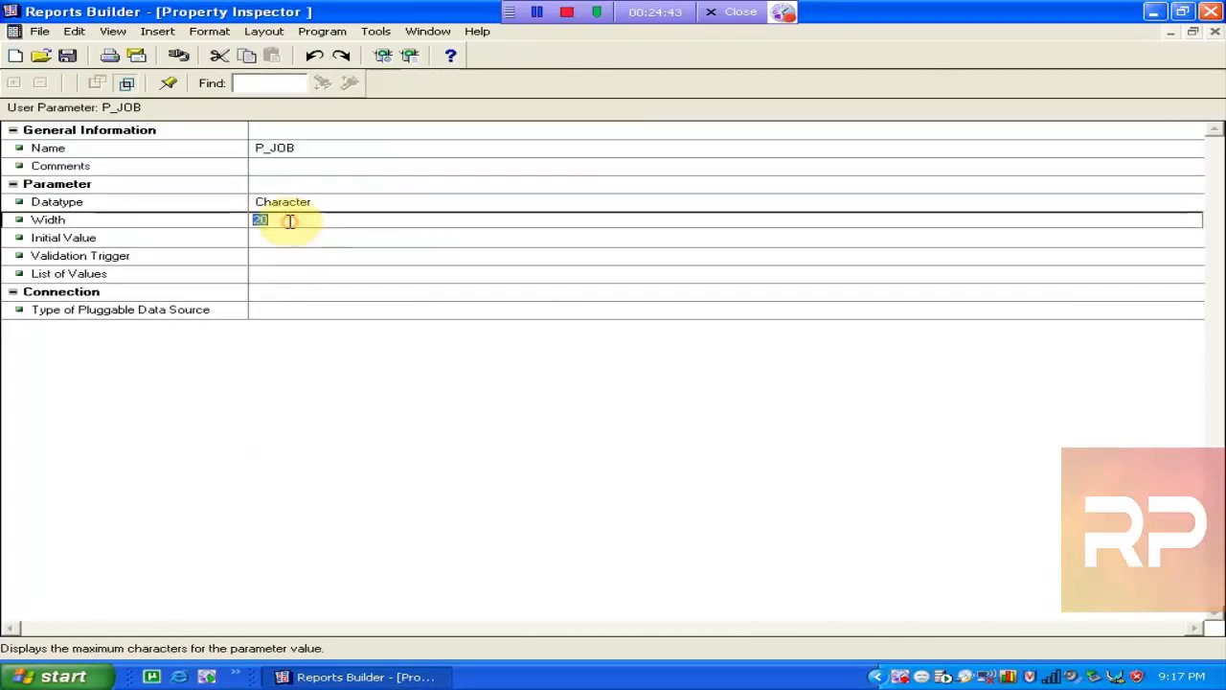
pyautogui.click(283, 238)
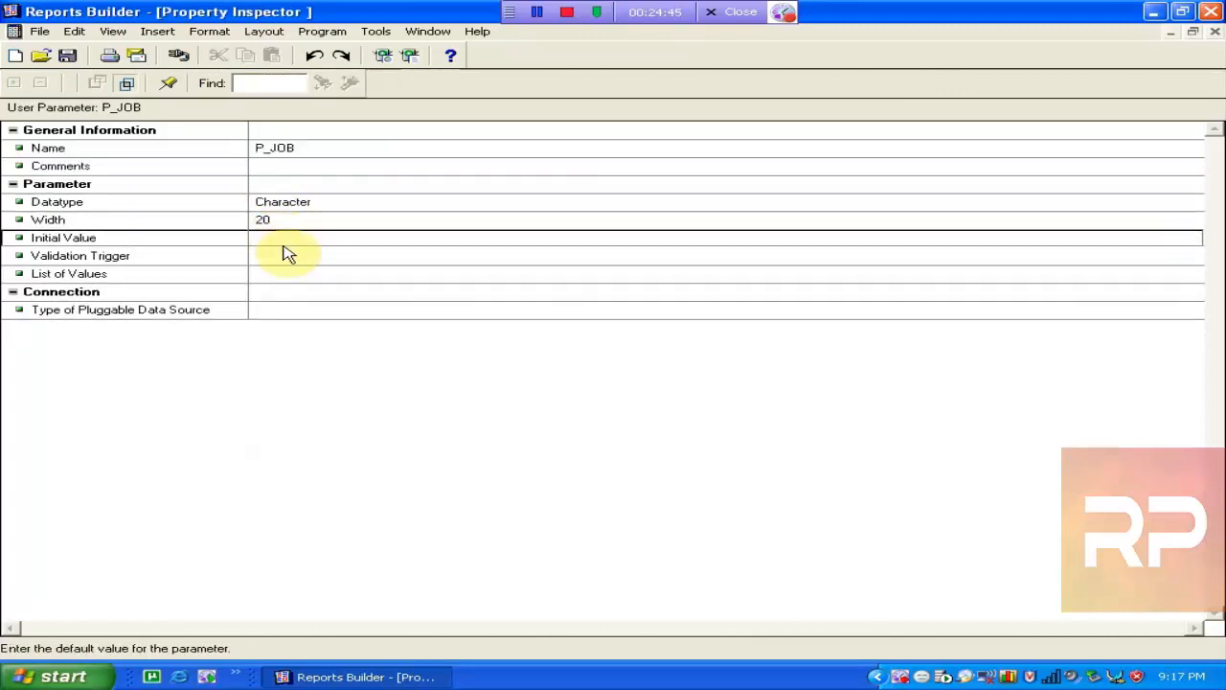
# Base P_JOB's list of values on the SELECT statement "SELECT DISTINCT JOB FROM EMP", and close the parameter's properties.
pyautogui.click(285, 276)
pyautogui.click(285, 277)
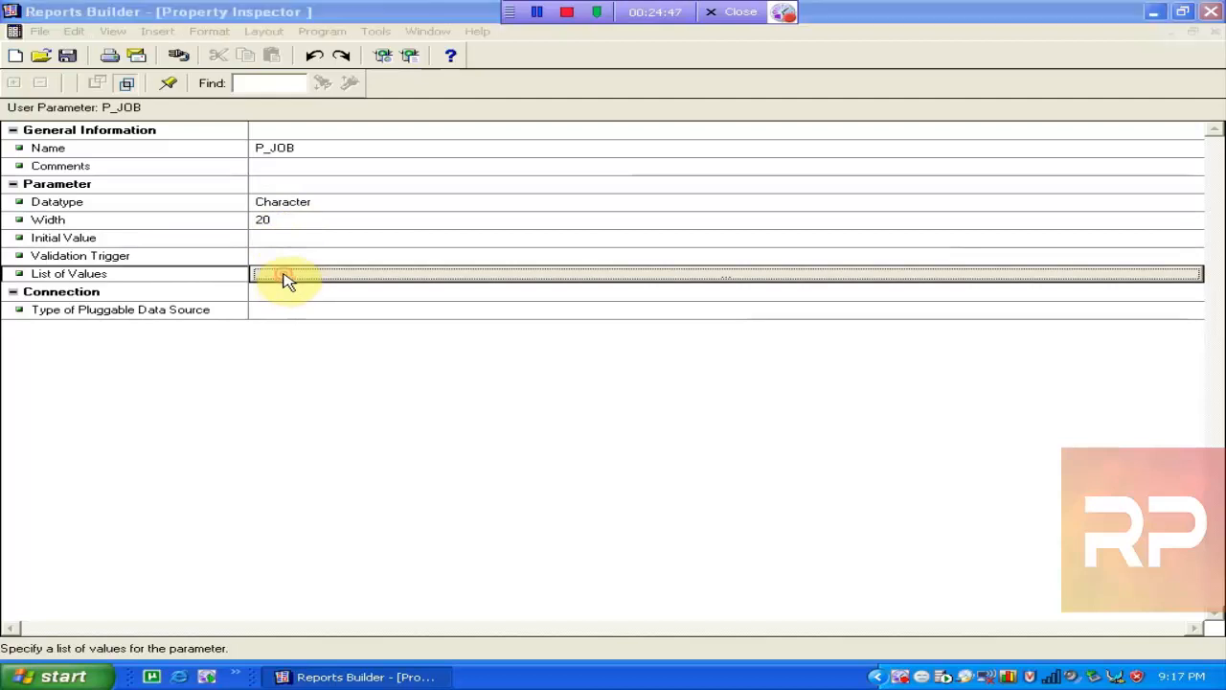
pyautogui.click(476, 304)
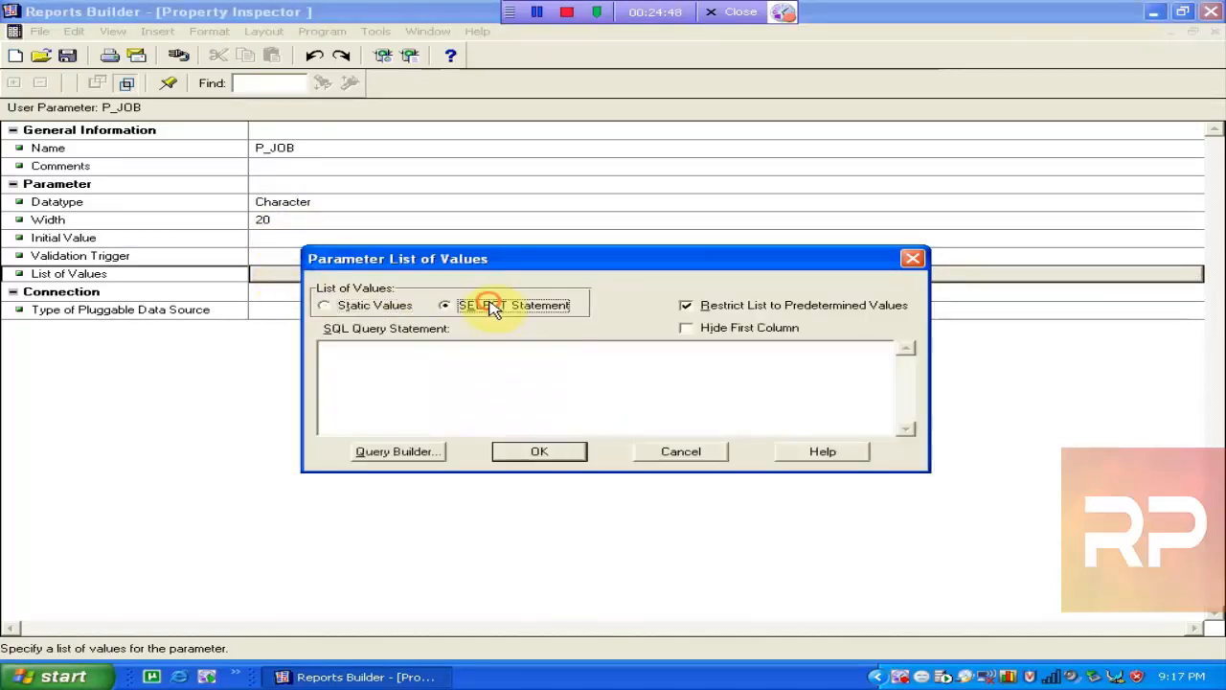
pyautogui.click(415, 353)
pyautogui.write('SELECT DISTINCT JOB')
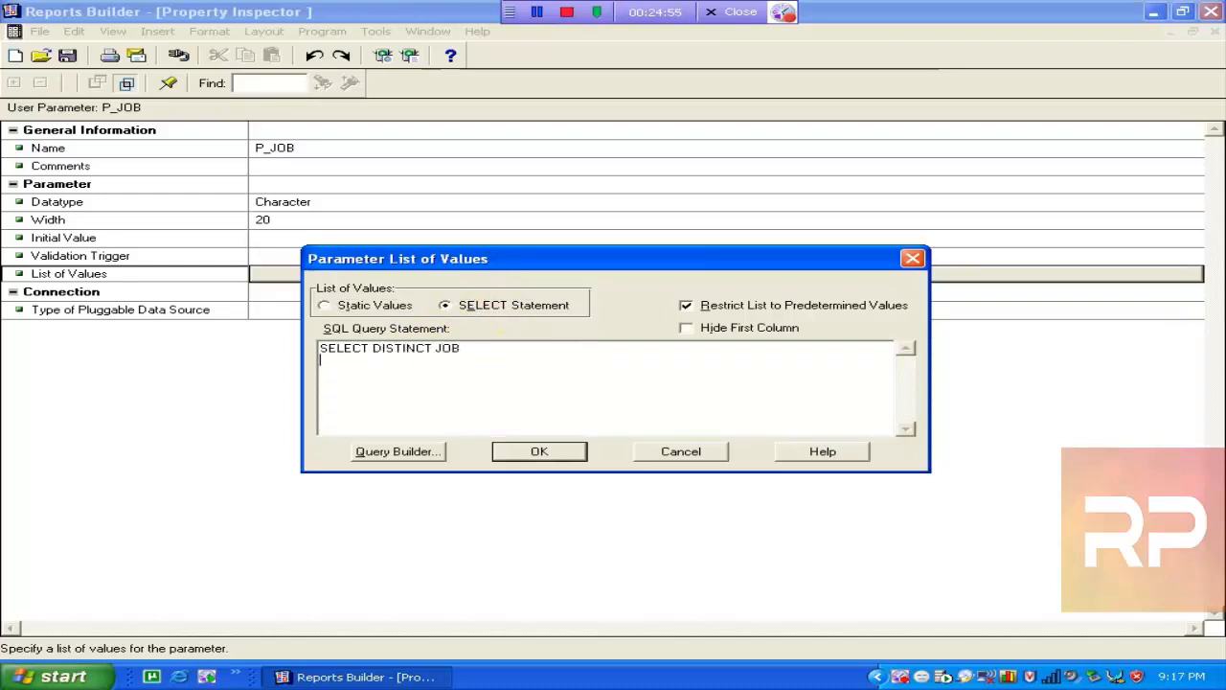
pyautogui.press('BackSpace')
pyautogui.press('BackSpace')
pyautogui.press('BackSpace')
pyautogui.press('BackSpace')
pyautogui.write('ROM EMP')
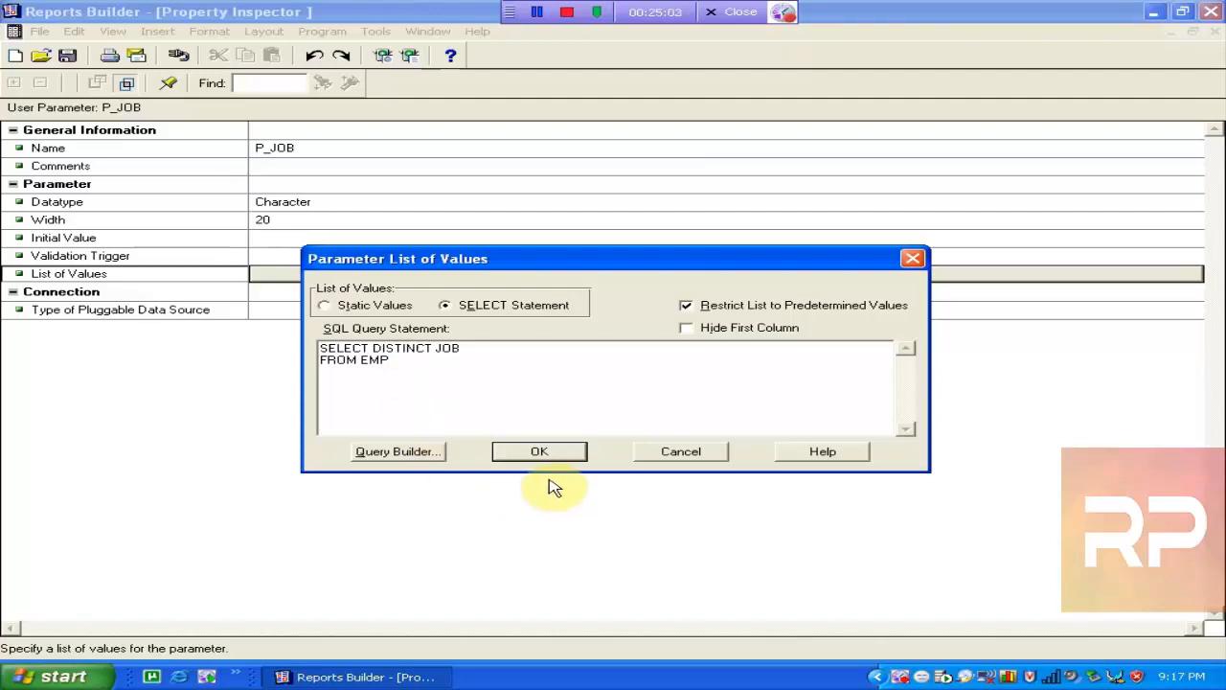
pyautogui.click(566, 454)
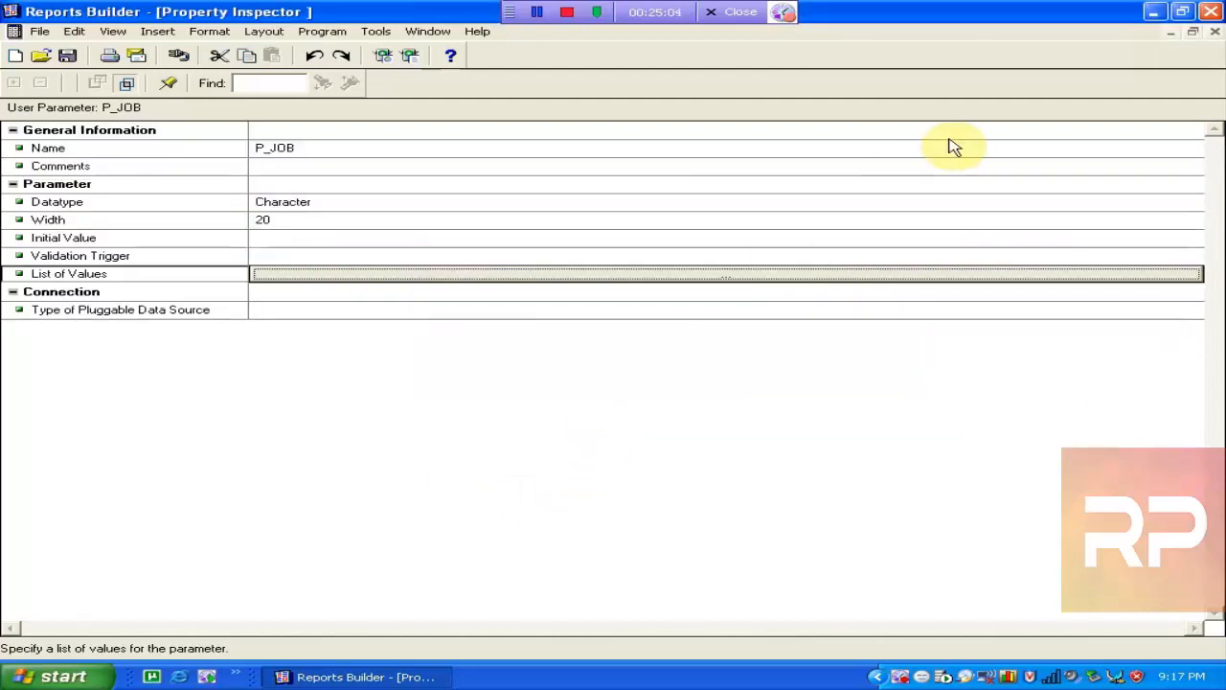
pyautogui.click(1214, 30)
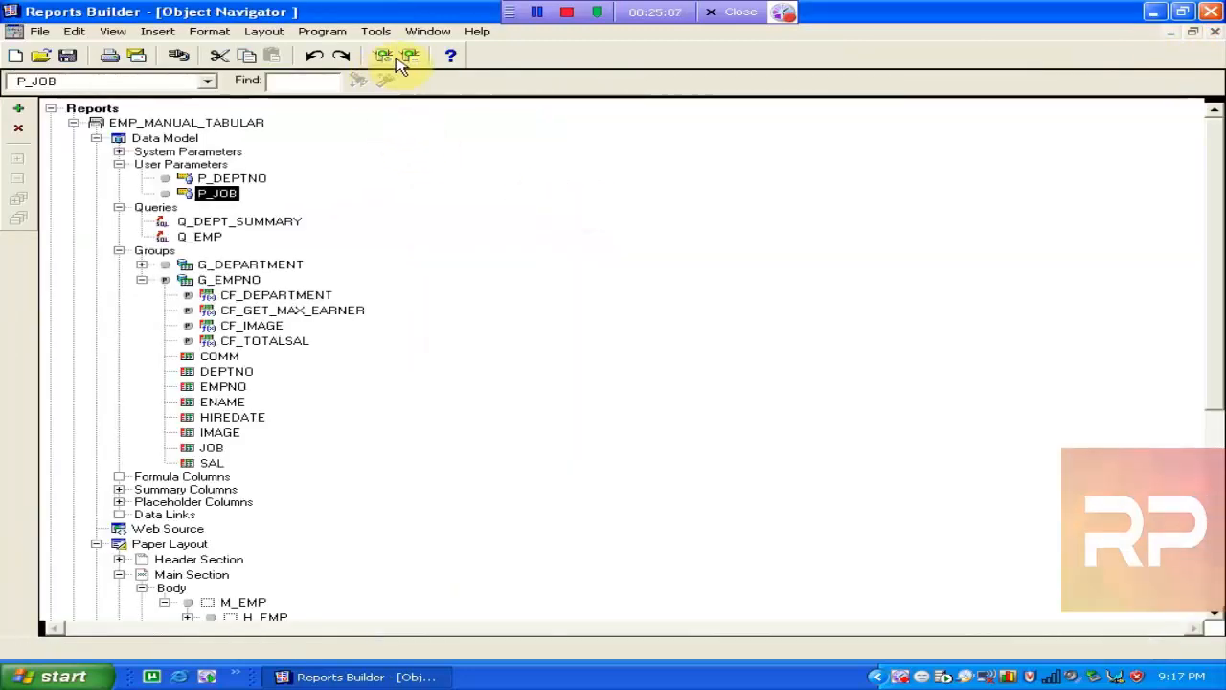
# Start a paper layout run to examine the choices offered for P Job and P Deptno, and abort it.
pyautogui.click(410, 55)
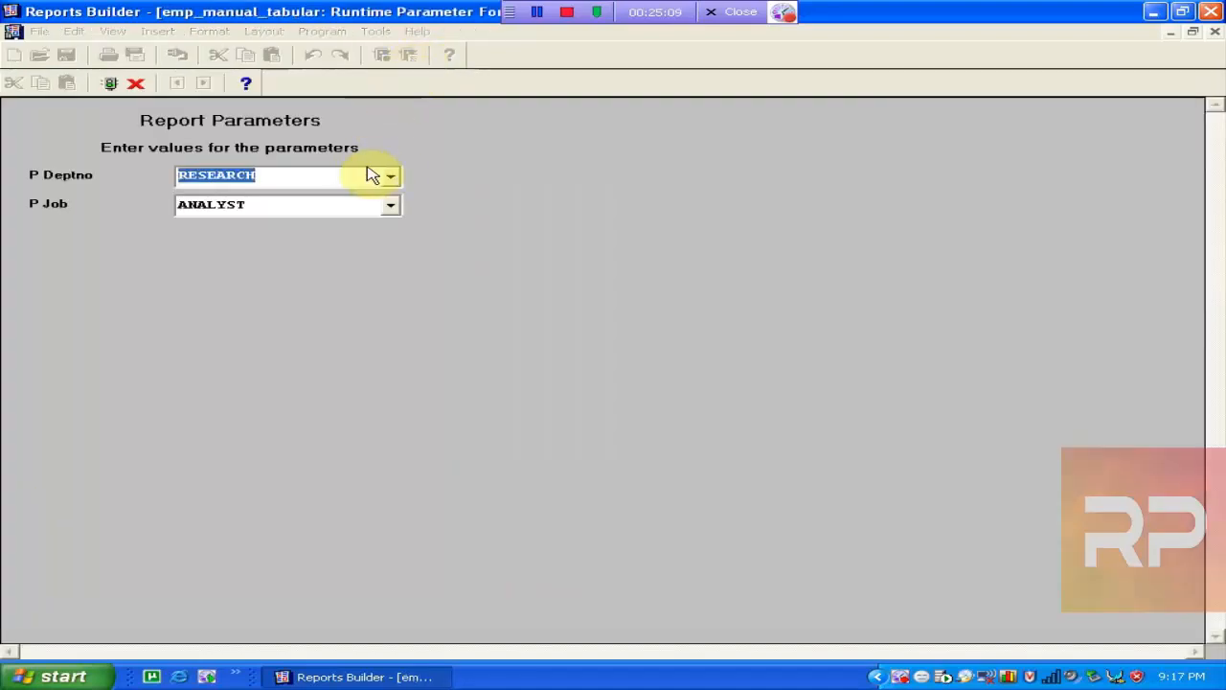
pyautogui.click(391, 206)
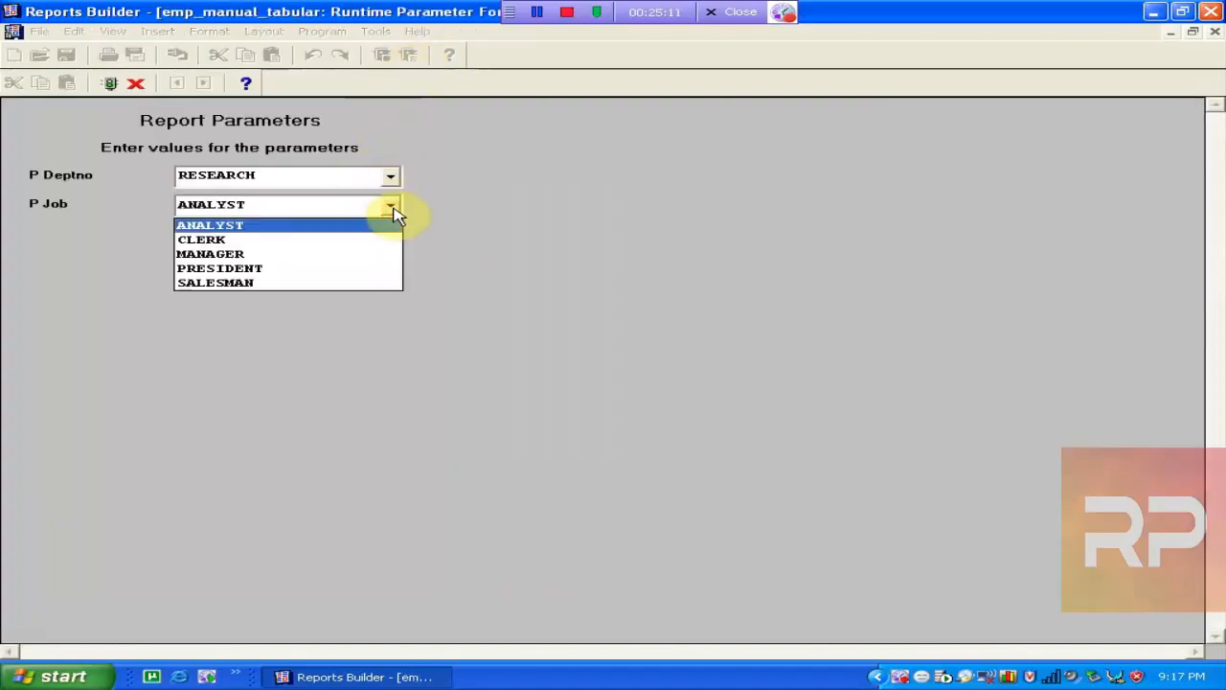
pyautogui.click(393, 208)
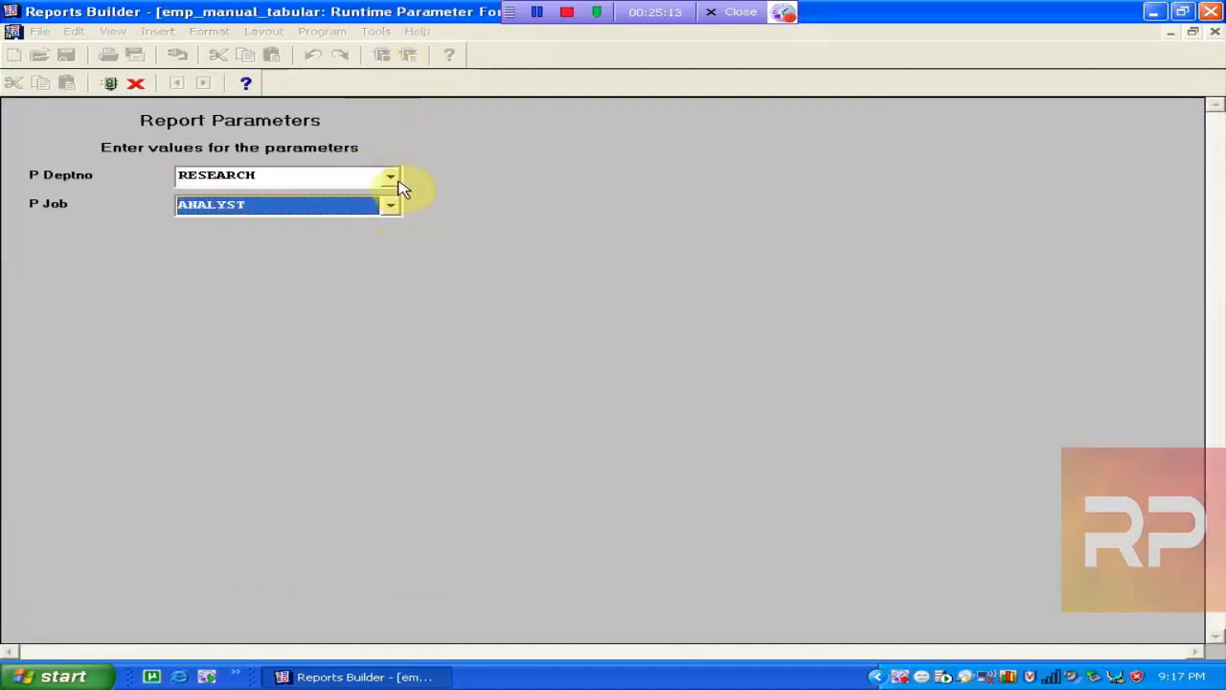
pyautogui.click(400, 184)
pyautogui.click(397, 182)
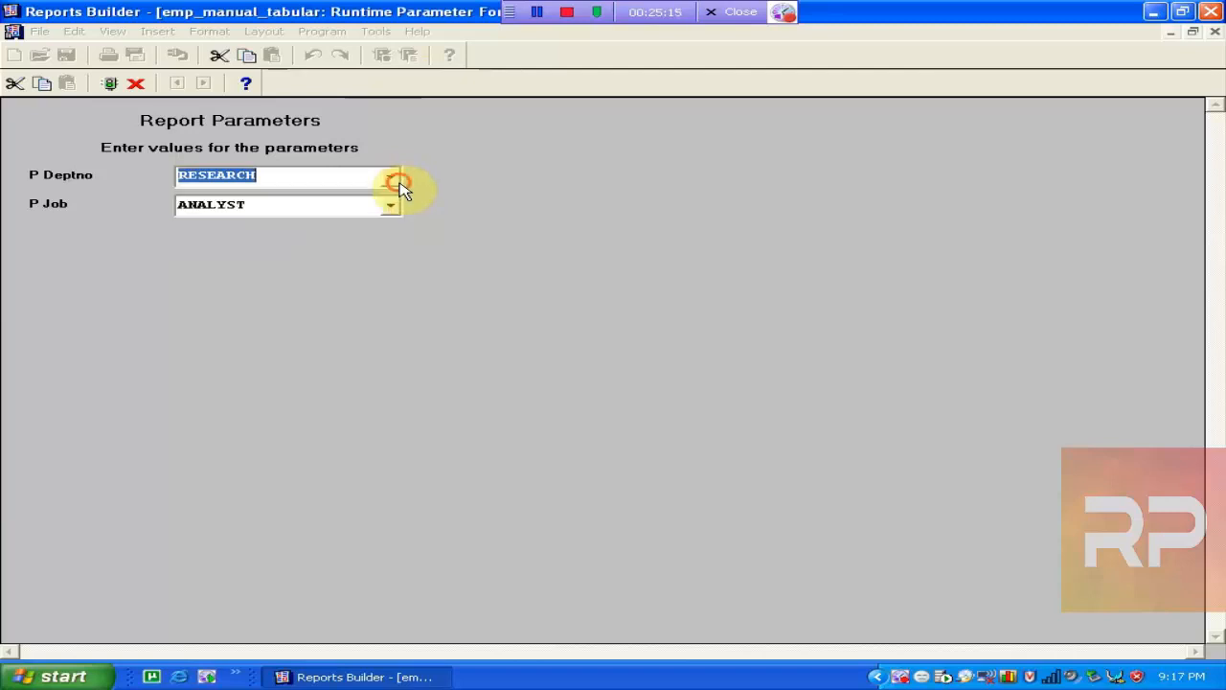
pyautogui.click(391, 206)
pyautogui.click(393, 208)
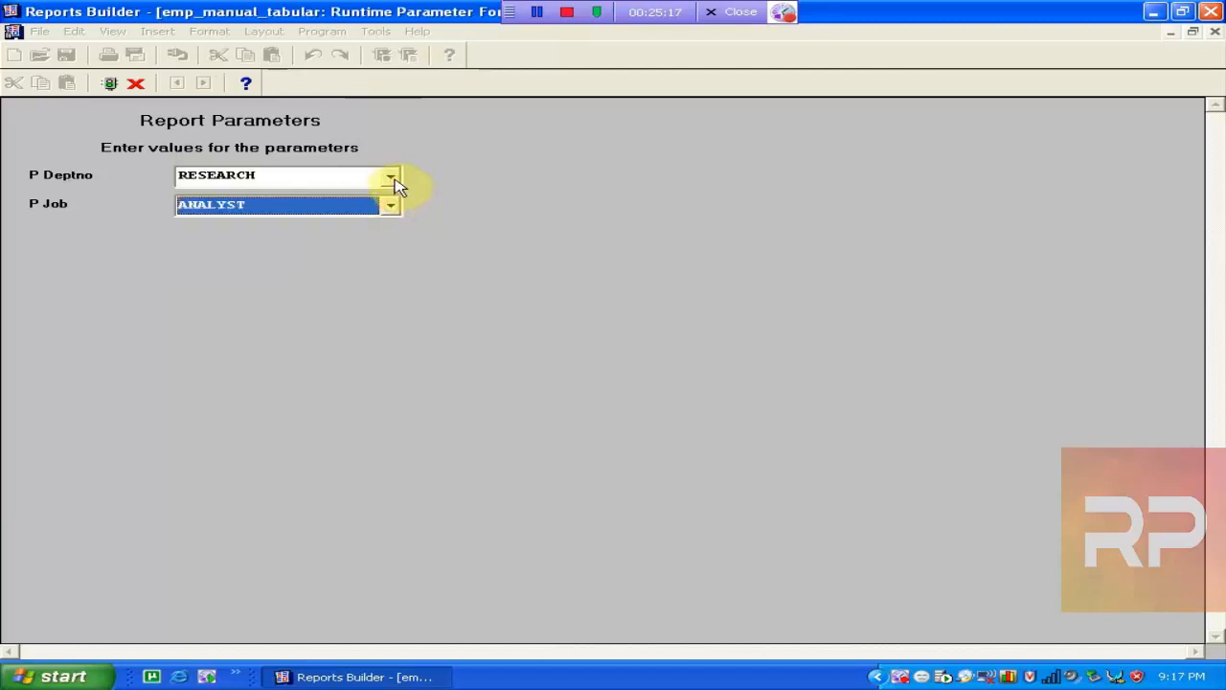
pyautogui.click(393, 184)
pyautogui.click(394, 184)
pyautogui.click(401, 214)
pyautogui.click(397, 207)
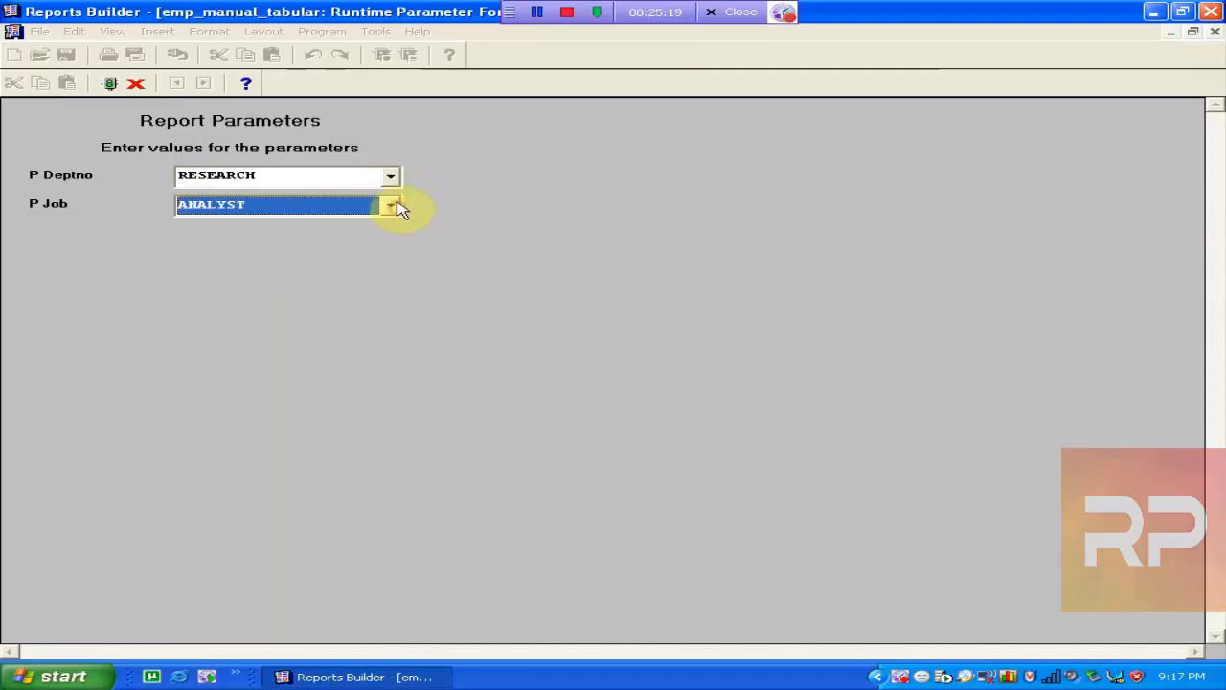
pyautogui.click(388, 182)
pyautogui.click(391, 182)
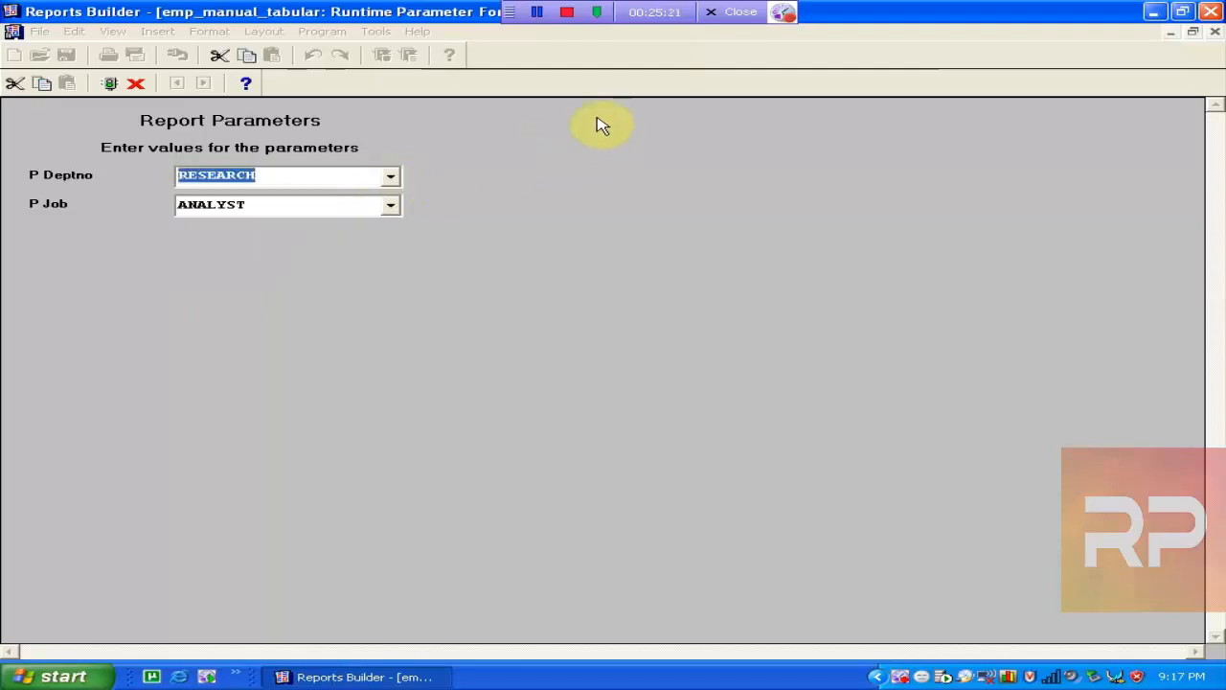
pyautogui.click(1216, 33)
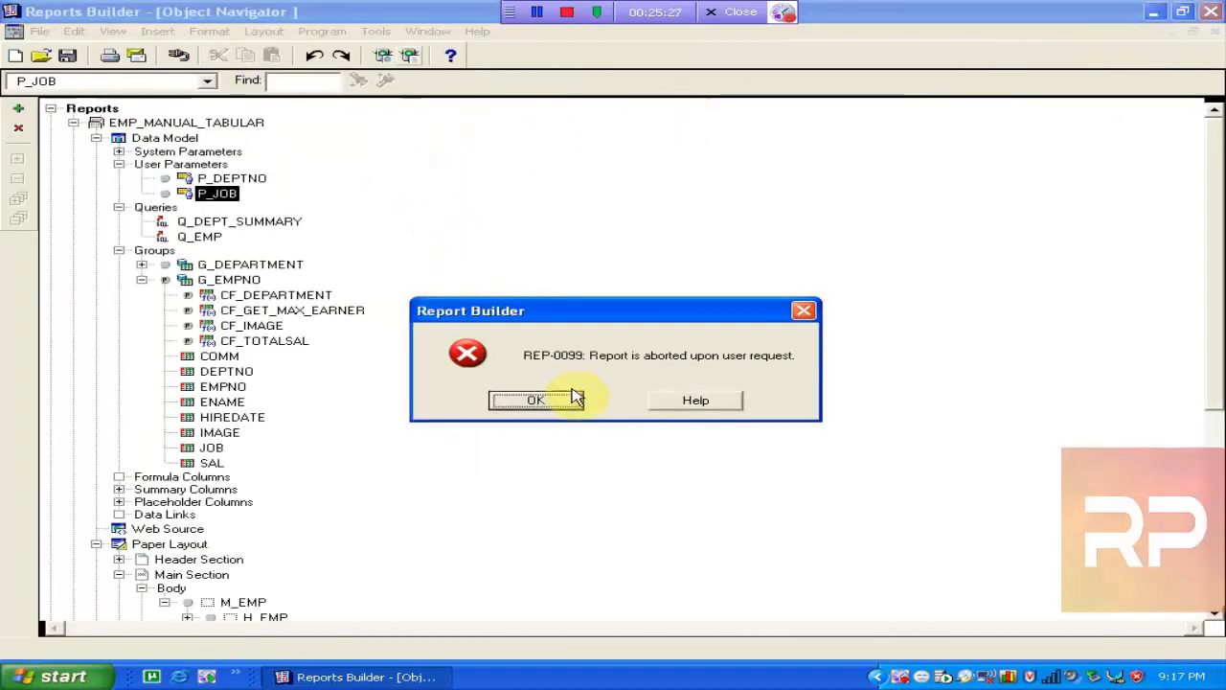
pyautogui.click(559, 403)
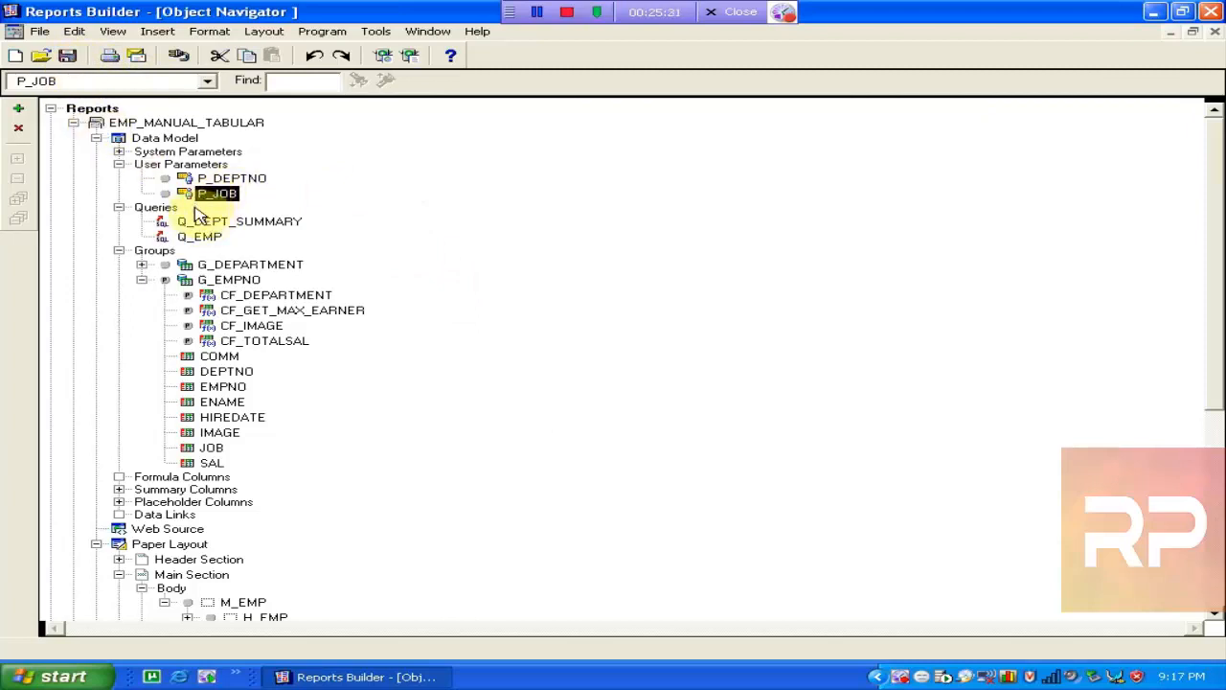
# Add the condition "AND JOB=:P_JOB" to the end of the Q_EMP query's SQL statement, and save the report.
pyautogui.click(164, 238)
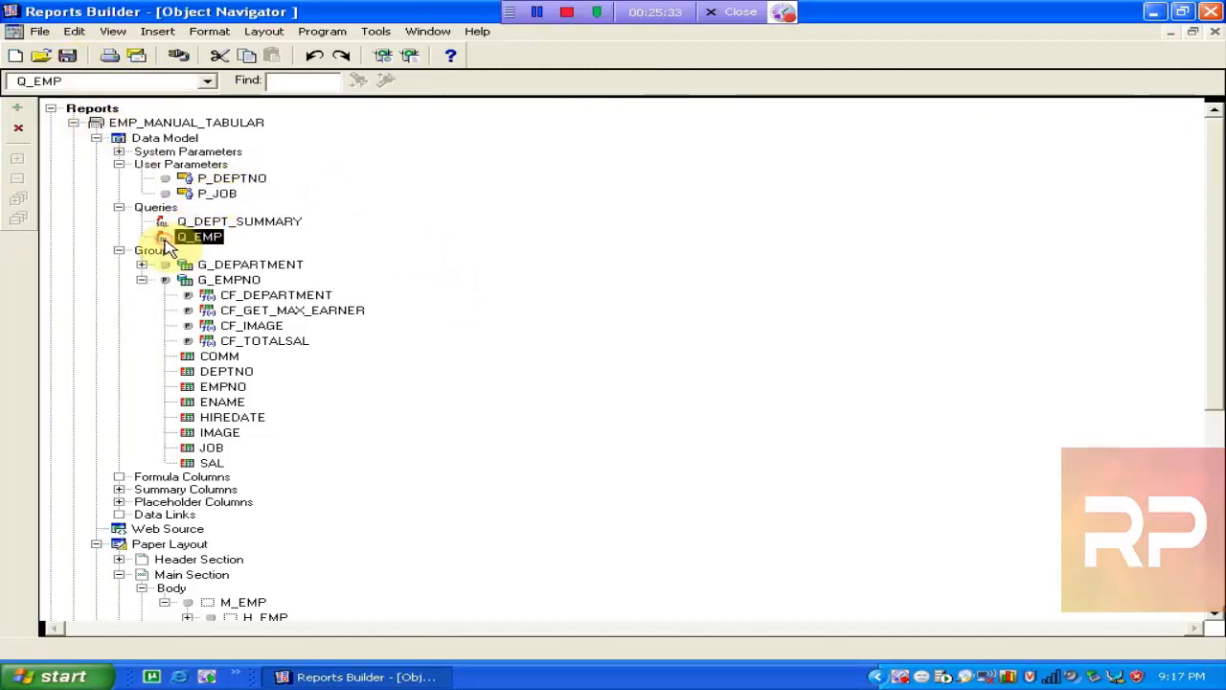
pyautogui.doubleClick(165, 240)
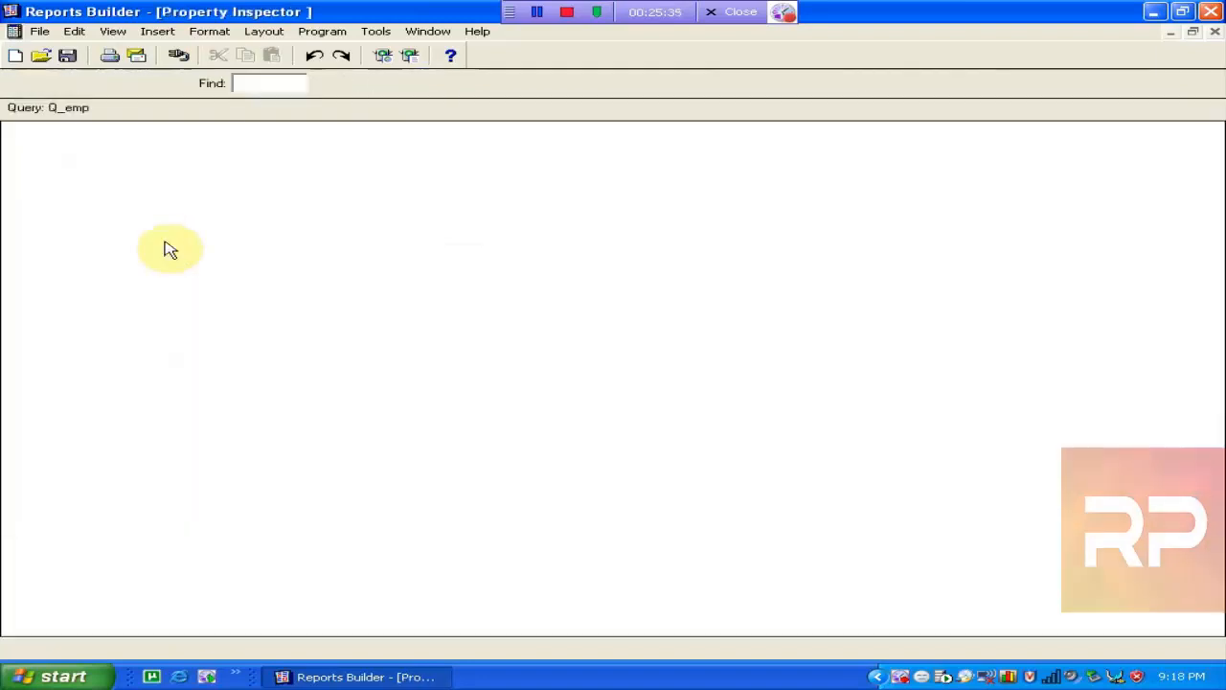
pyautogui.click(246, 240)
pyautogui.click(278, 239)
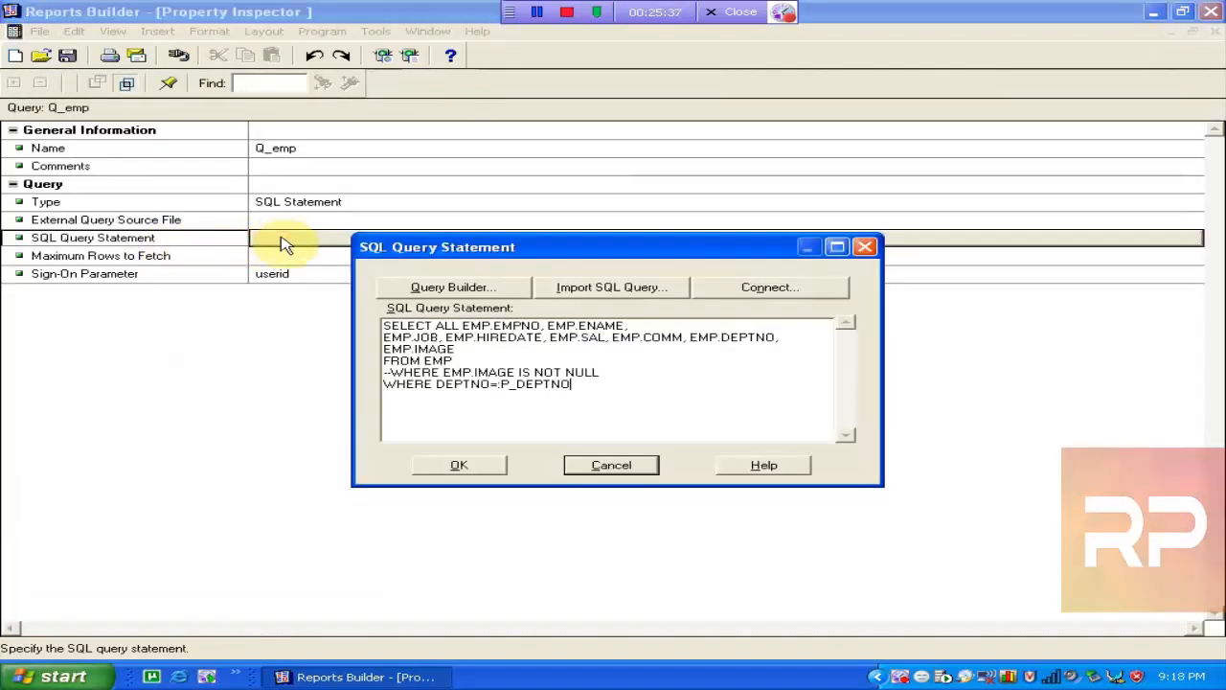
pyautogui.press('Return')
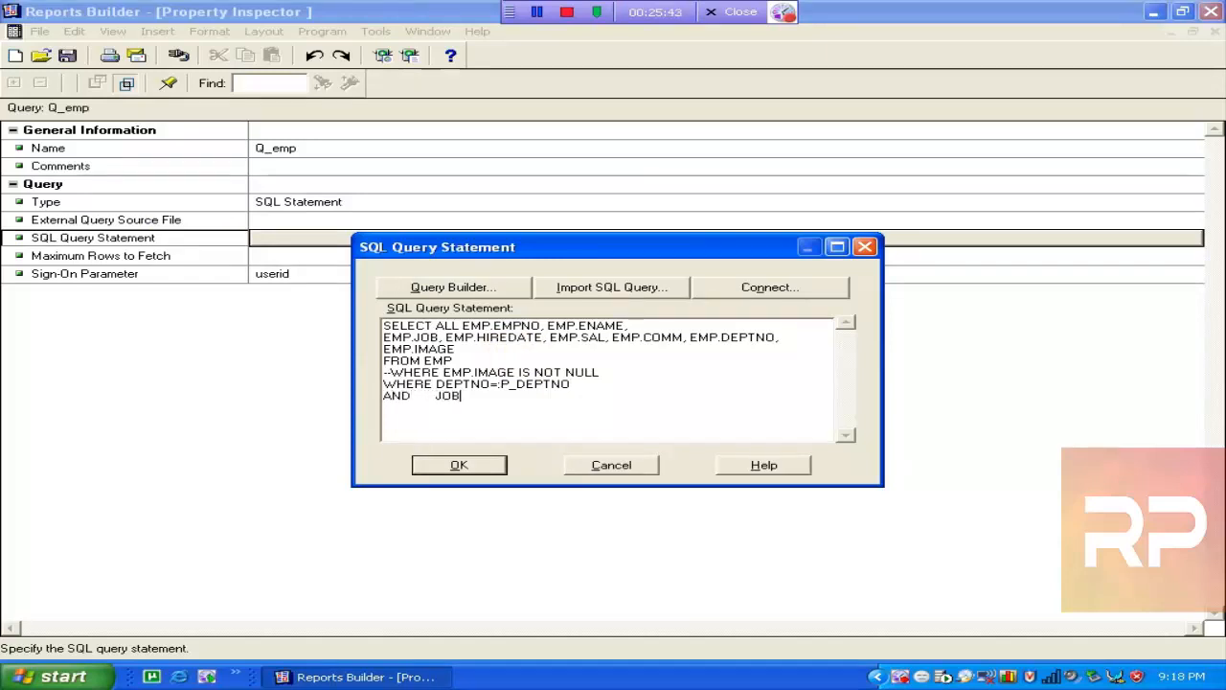
pyautogui.write('AND     JOB=:P_JOB')
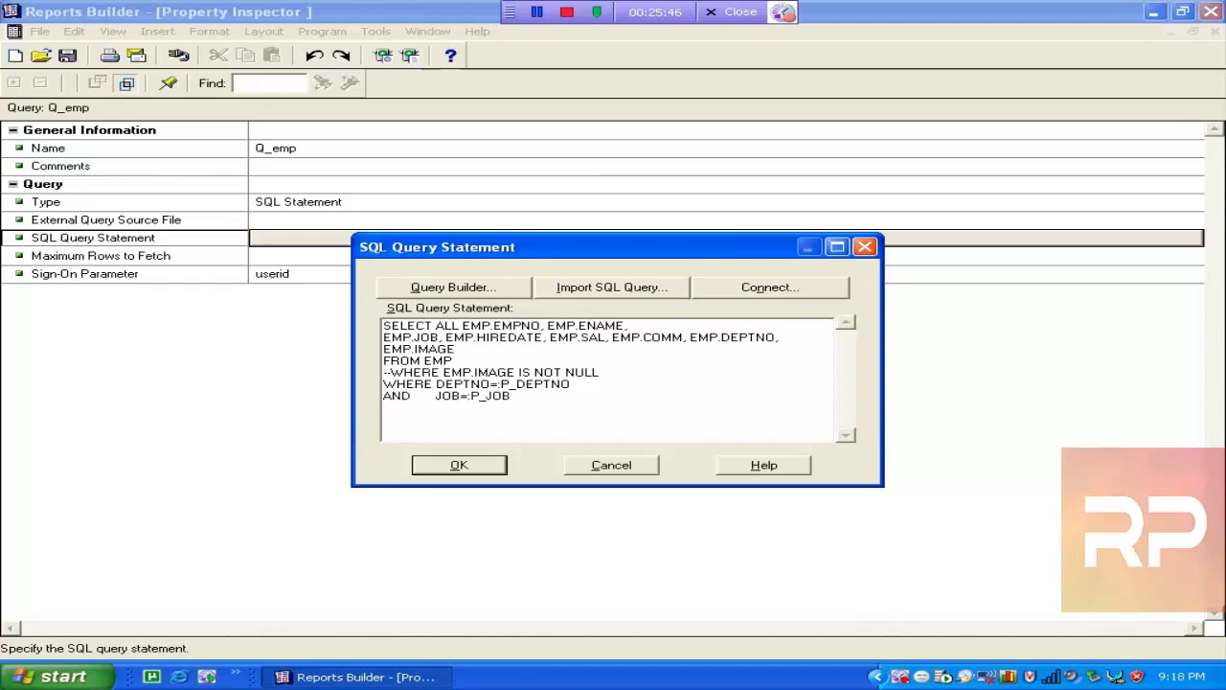
pyautogui.click(462, 465)
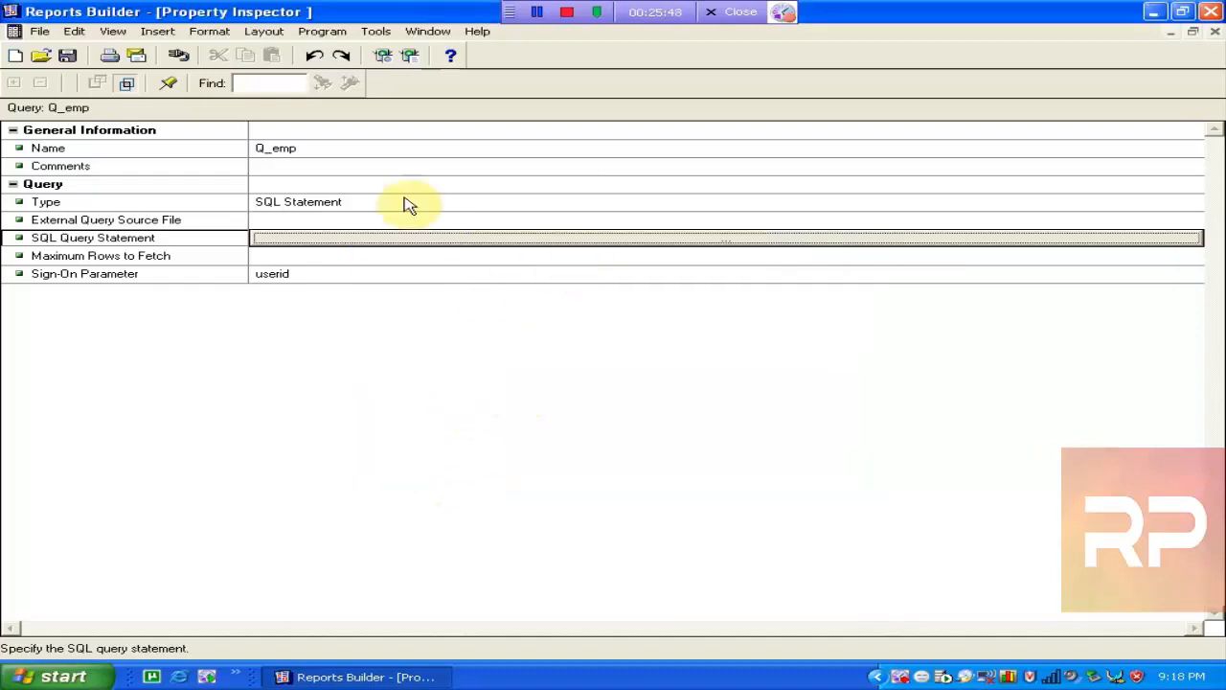
pyautogui.click(75, 56)
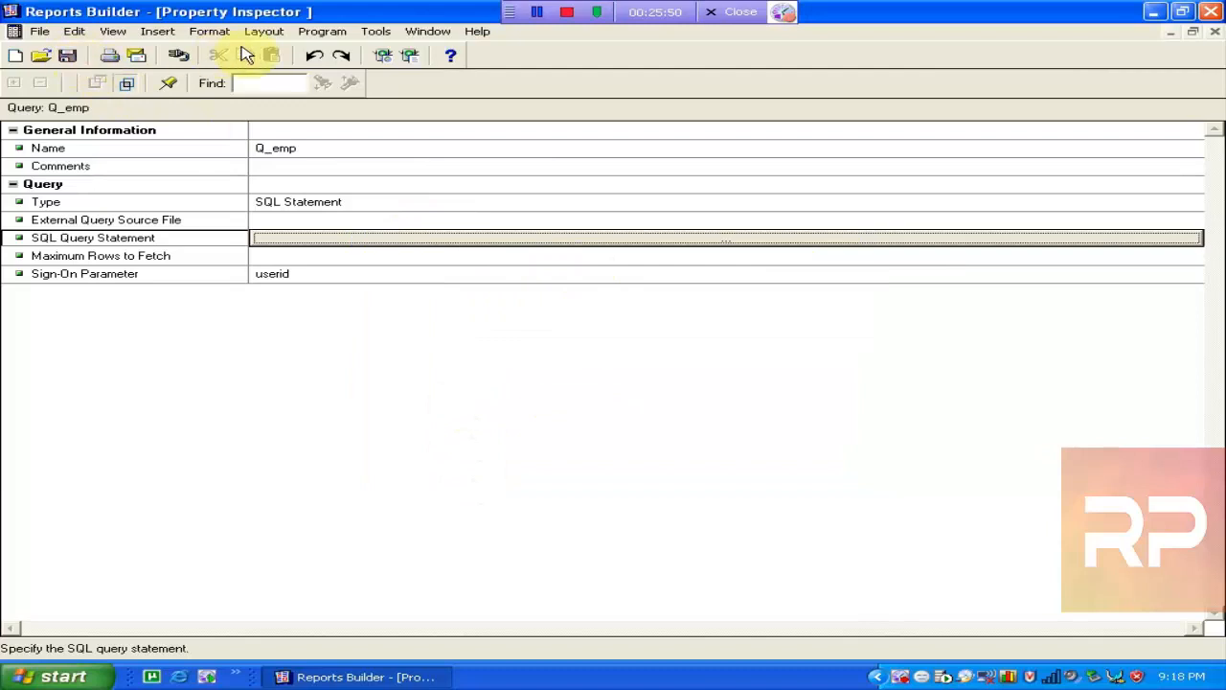
# Run the paper layout for P Deptno RESEARCH and P Job ANALYST.
pyautogui.click(411, 55)
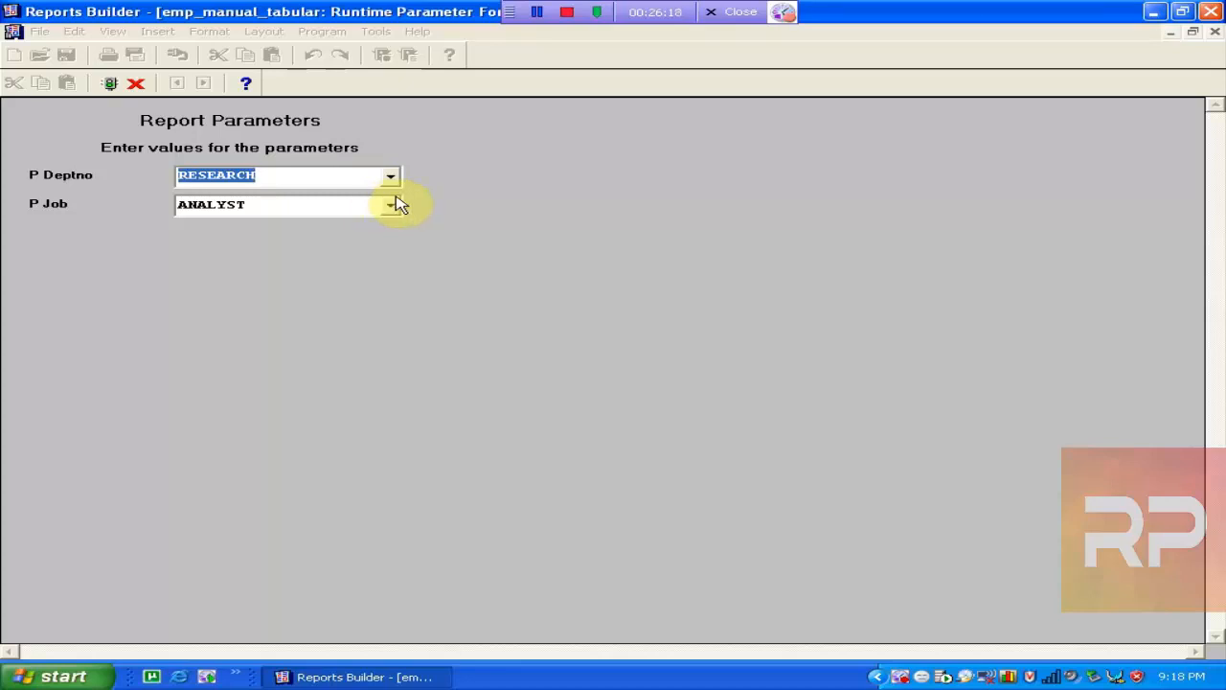
pyautogui.click(390, 178)
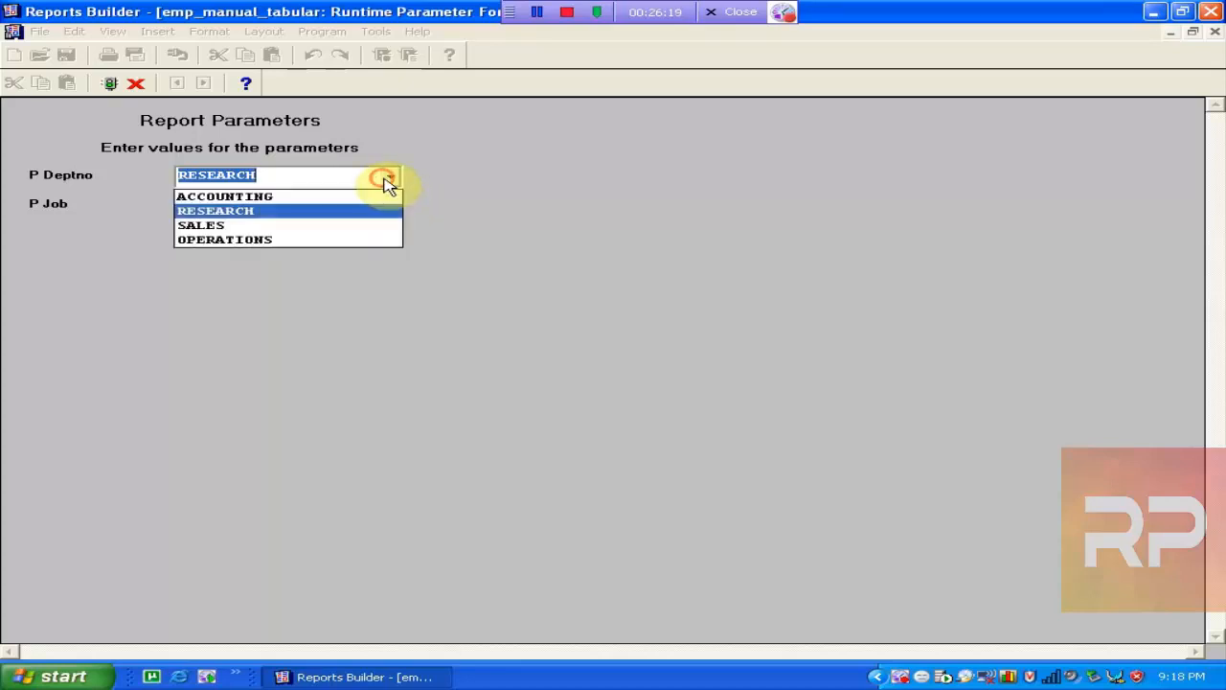
pyautogui.click(322, 211)
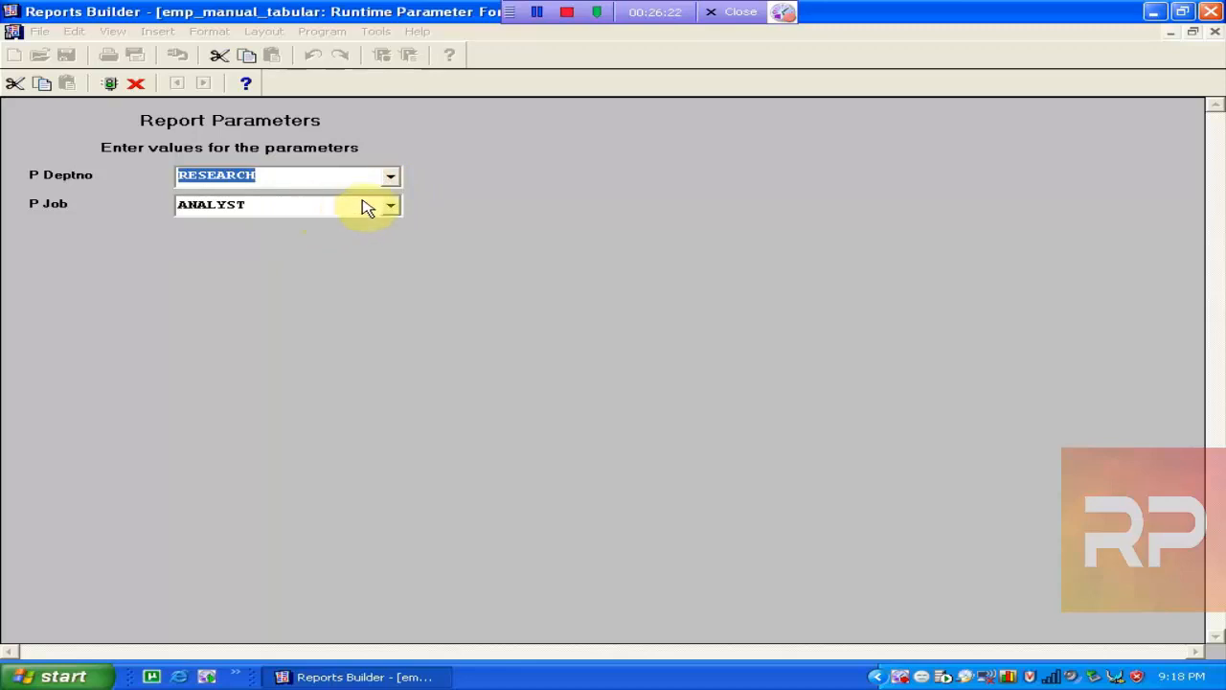
pyautogui.click(111, 85)
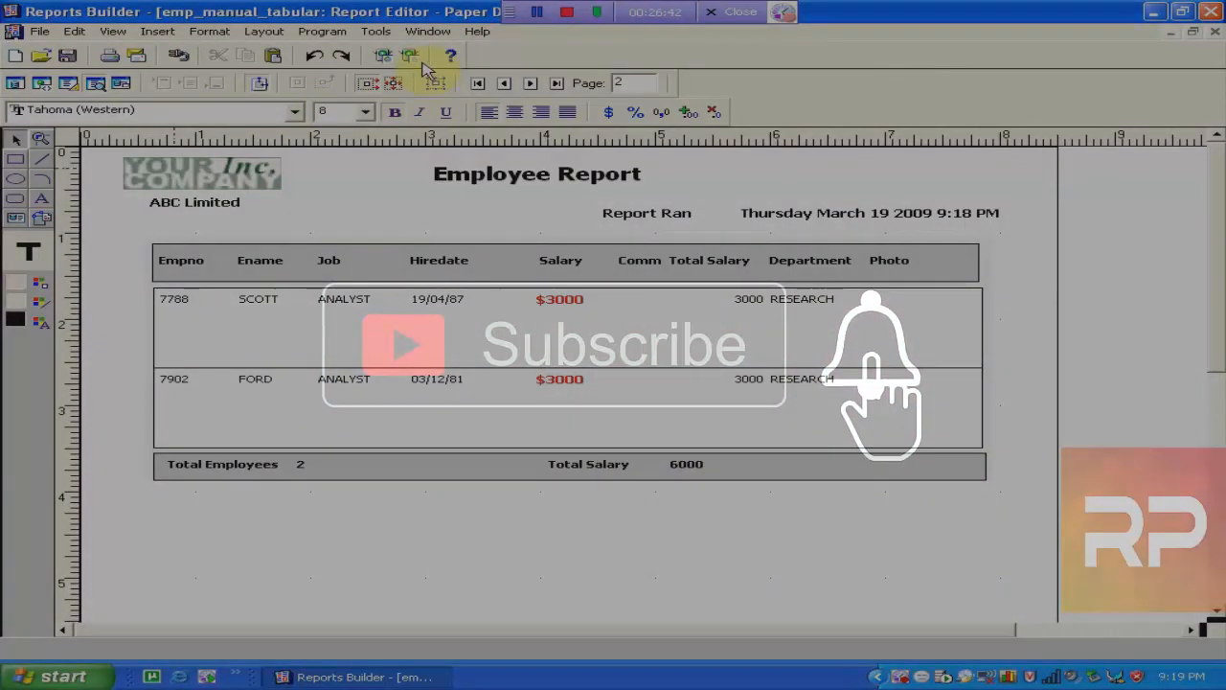
# Start a paper layout run and clear the P Deptno value in the runtime parameter form.
pyautogui.click(413, 58)
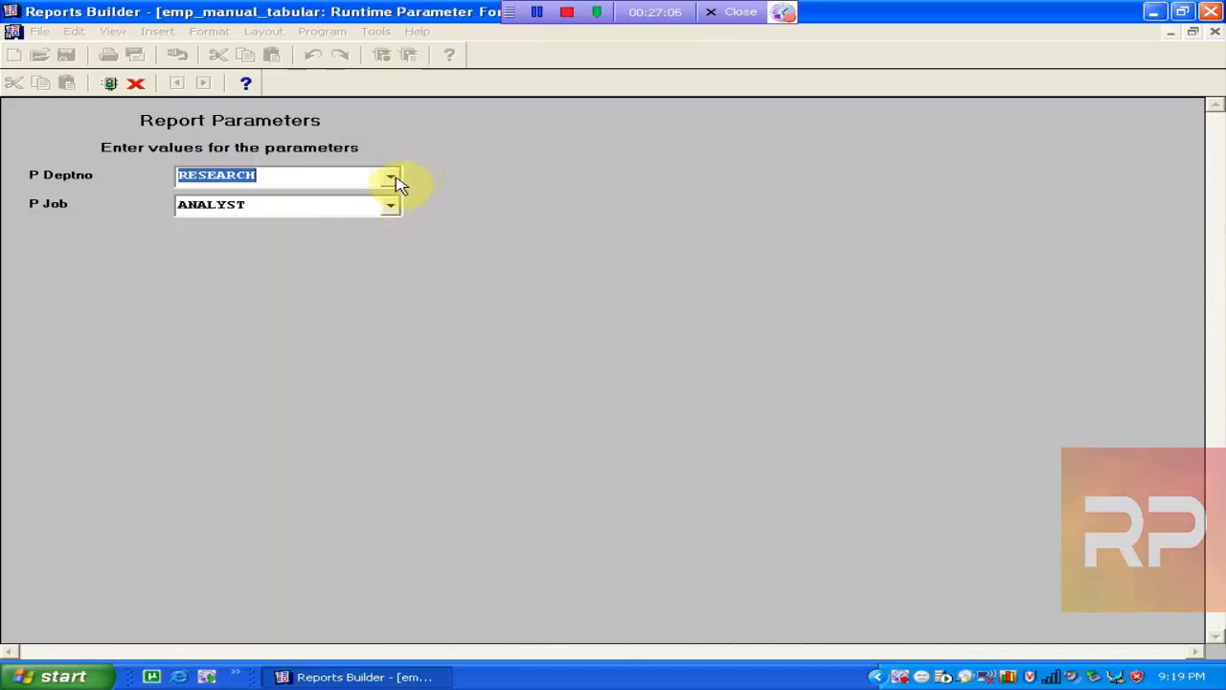
pyautogui.click(394, 180)
pyautogui.click(395, 181)
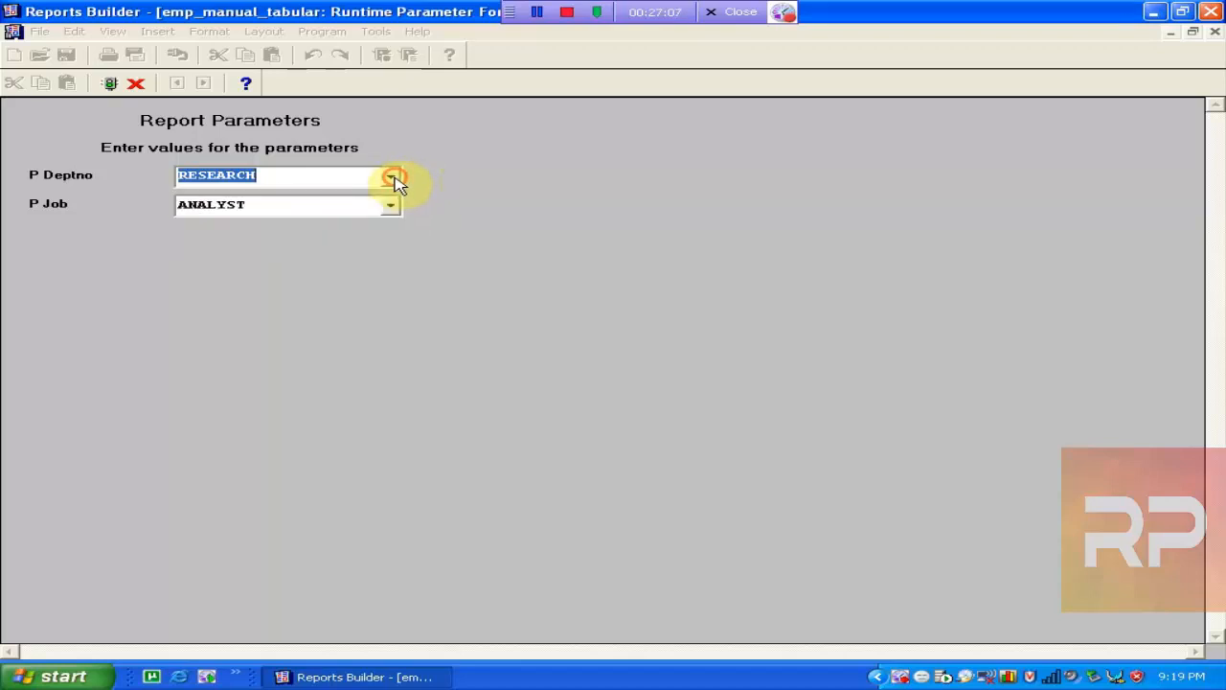
pyautogui.click(287, 181)
pyautogui.press('BackSpace')
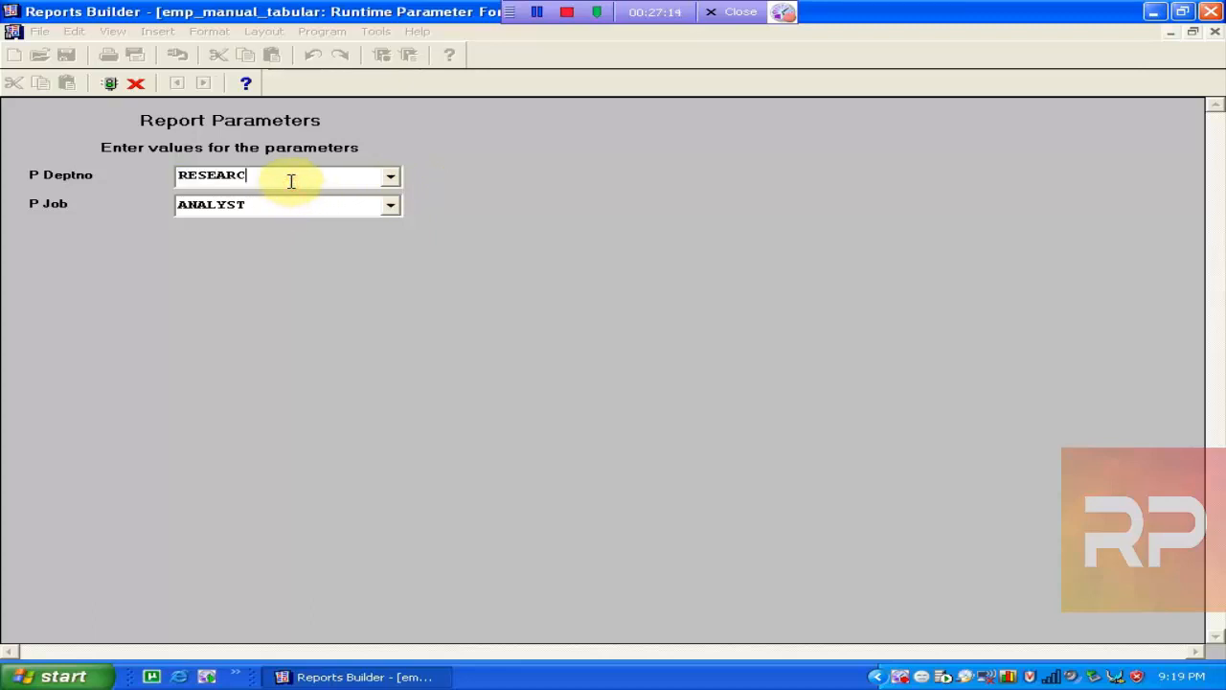
pyautogui.press('BackSpace')
pyautogui.press('BackSpace')
pyautogui.press('BackSpace')
pyautogui.press('BackSpace')
pyautogui.press('BackSpace')
pyautogui.press('BackSpace')
pyautogui.press('BackSpace')
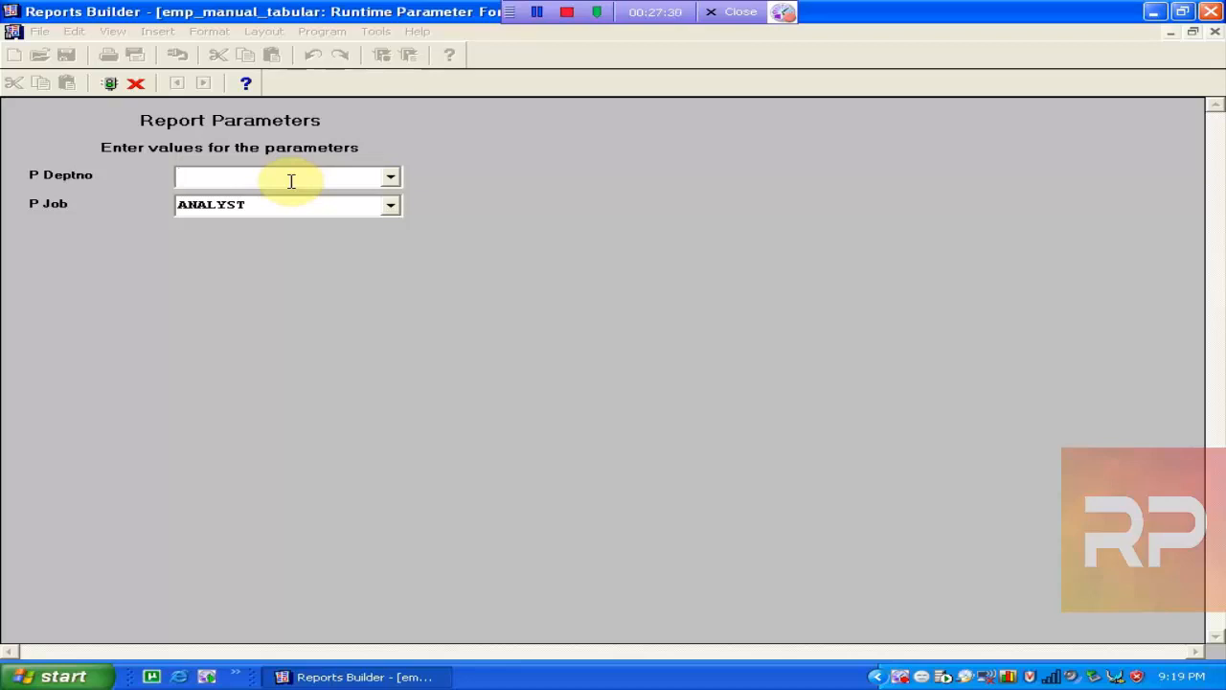
# Choose RESEARCH for P Deptno, look through the choices for P Job, and abort the report run.
pyautogui.click(391, 178)
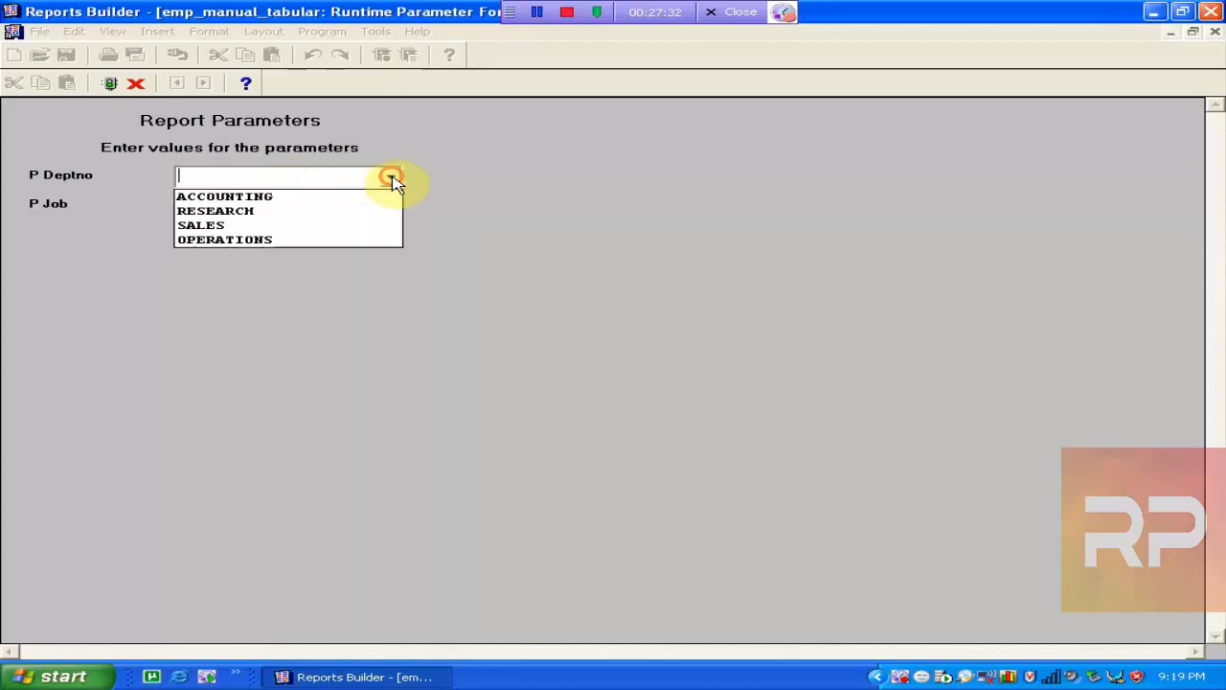
pyautogui.click(356, 211)
pyautogui.click(324, 203)
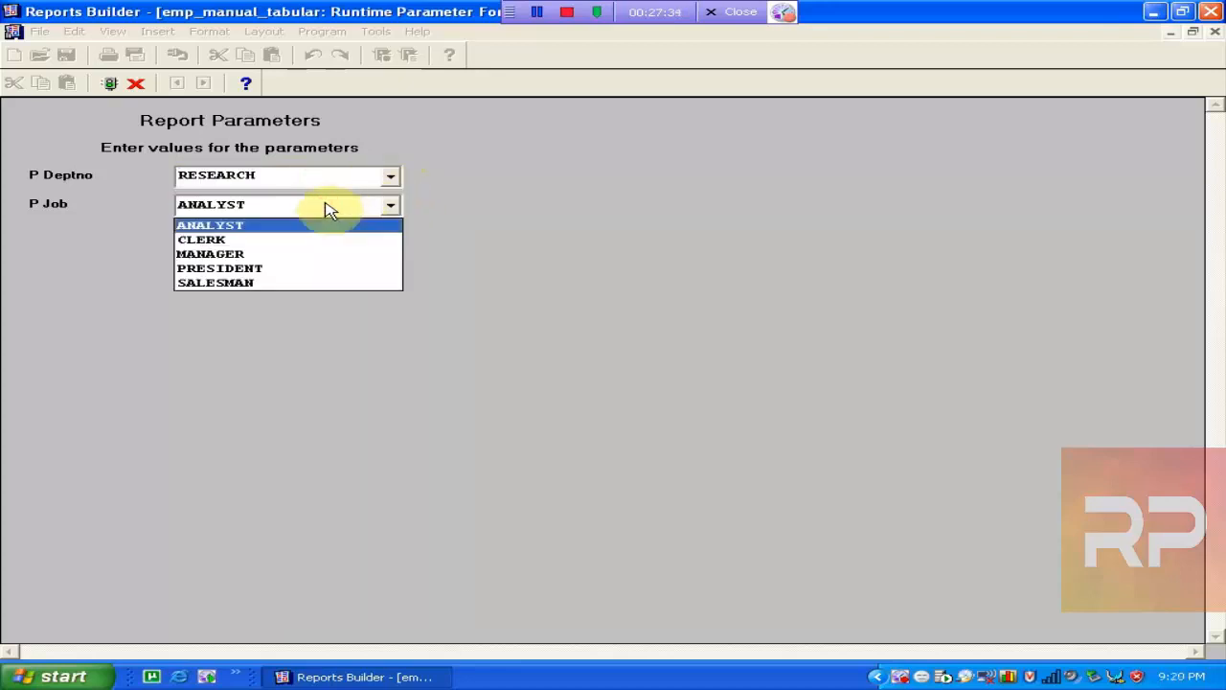
pyautogui.click(326, 209)
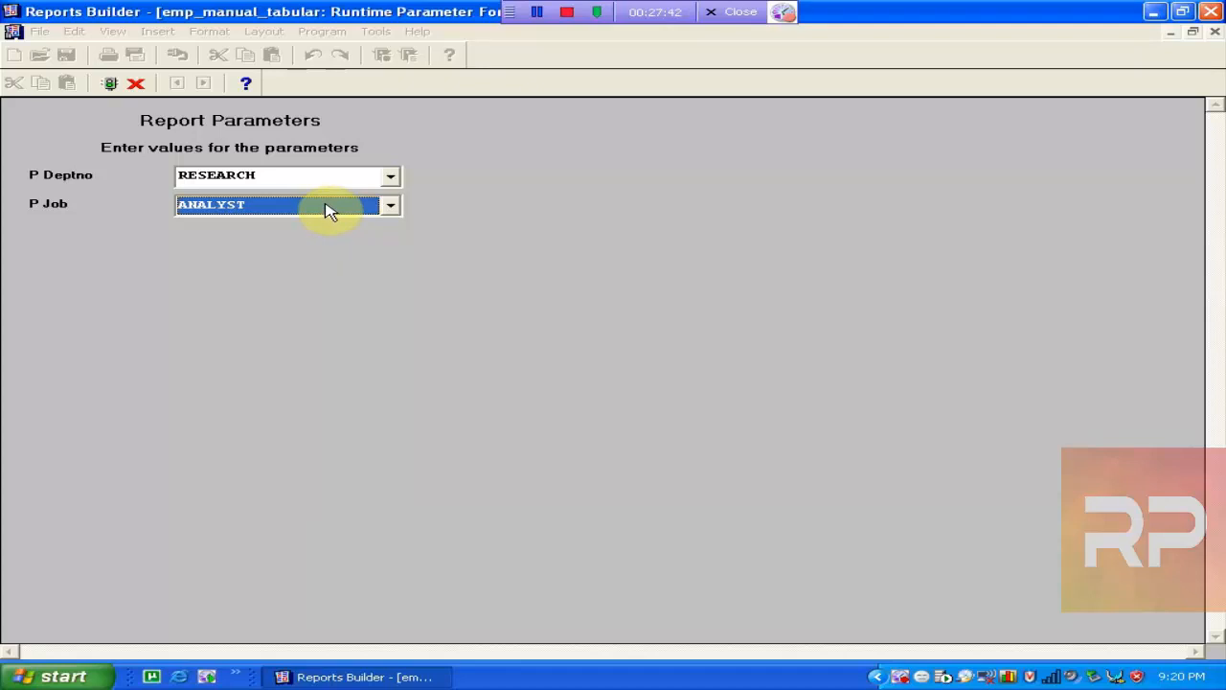
pyautogui.click(1213, 35)
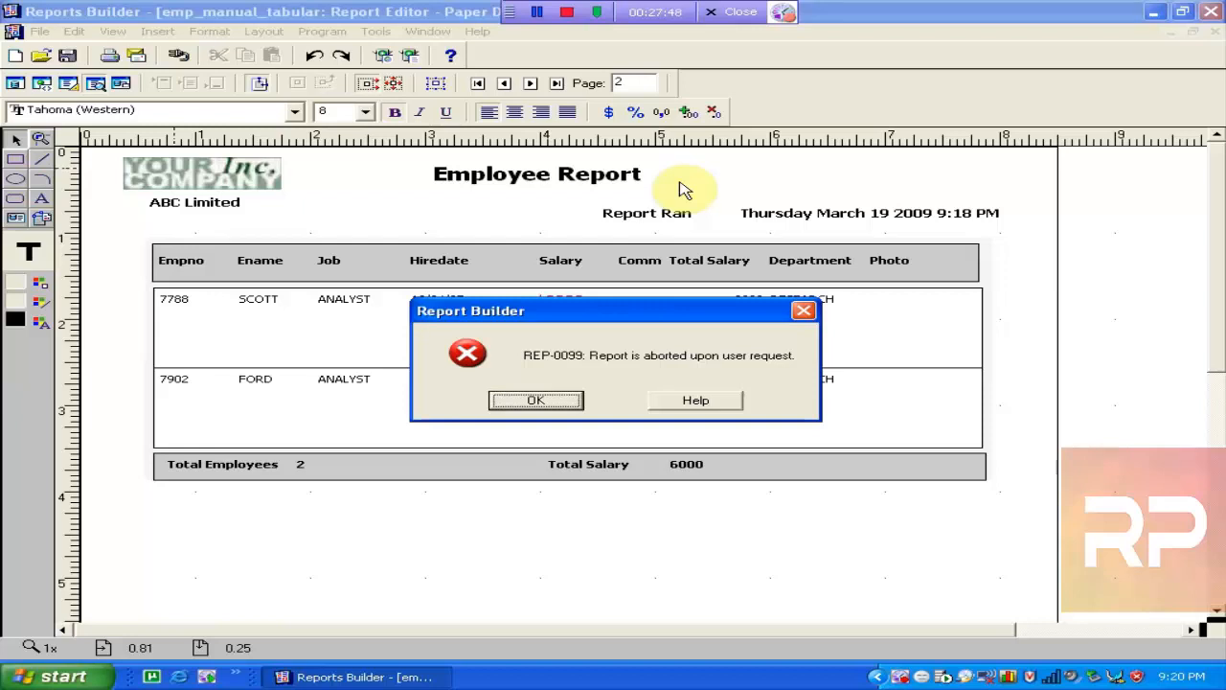
pyautogui.click(518, 400)
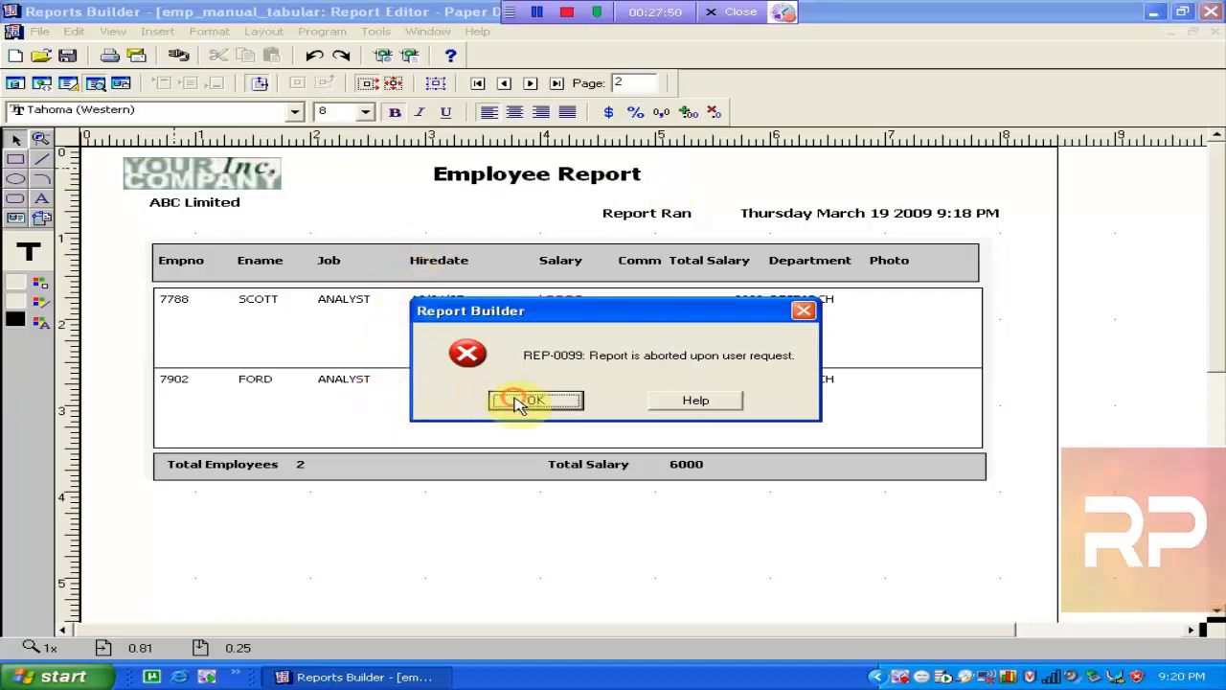
# Review the Q_emp query's SQL statement in the data model, and cancel out of it.
pyautogui.click(18, 83)
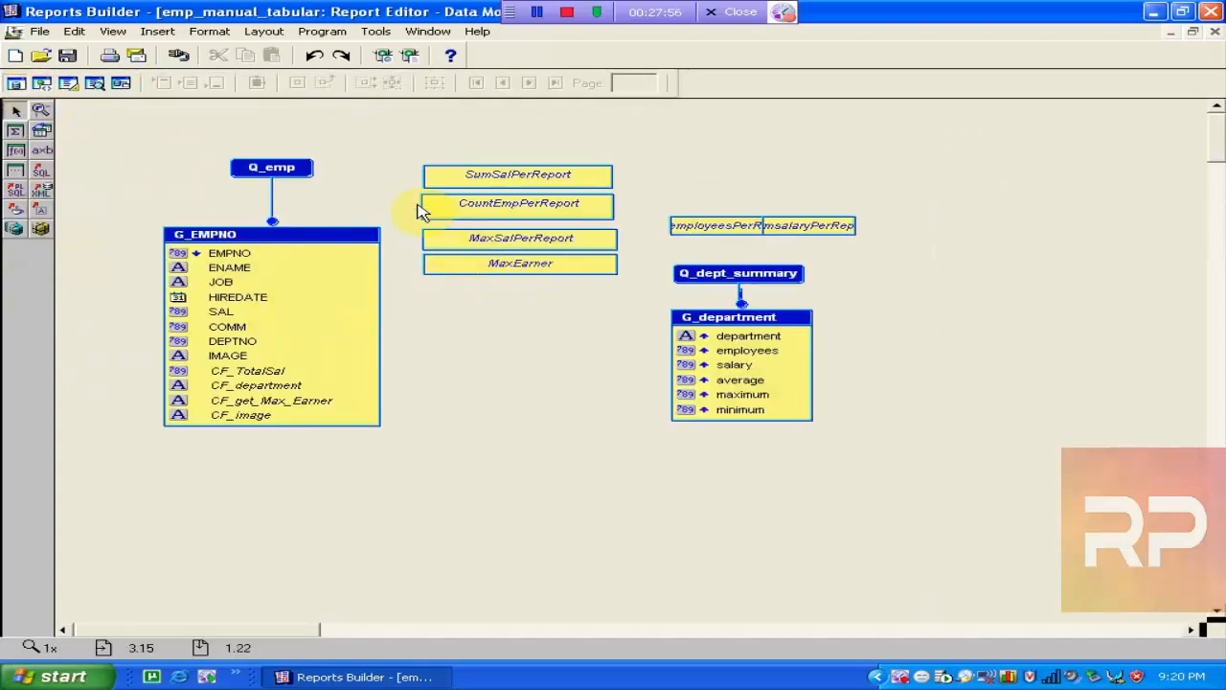
pyautogui.doubleClick(268, 169)
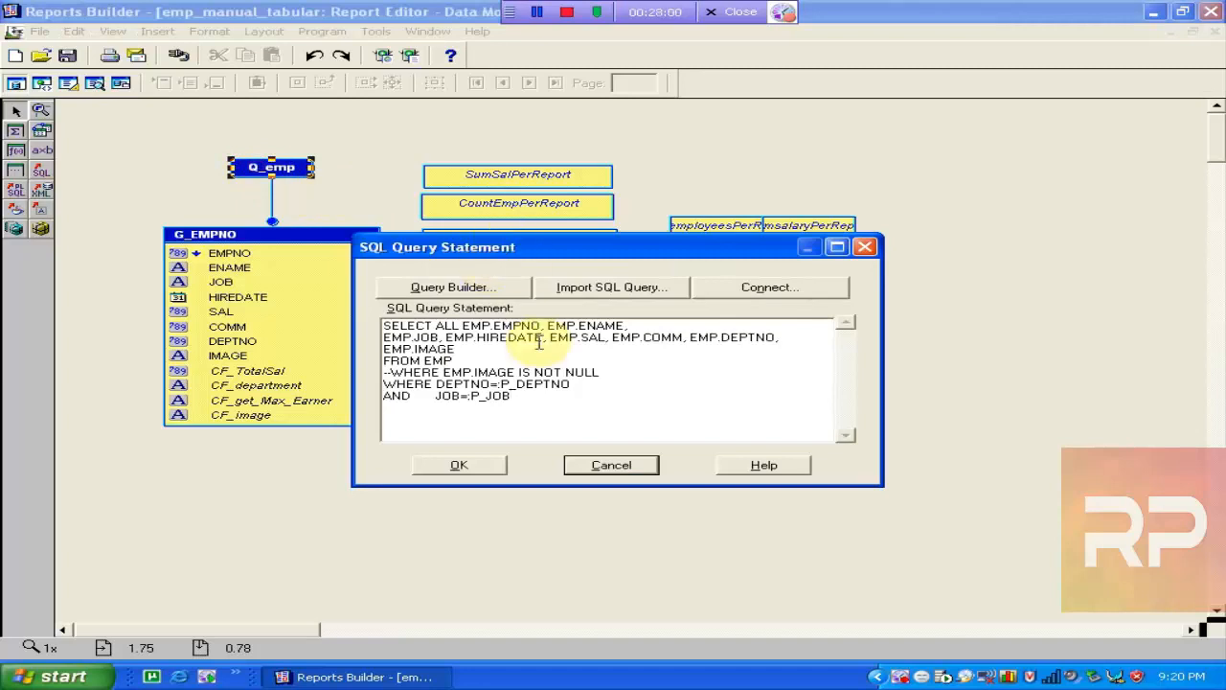
pyautogui.click(636, 464)
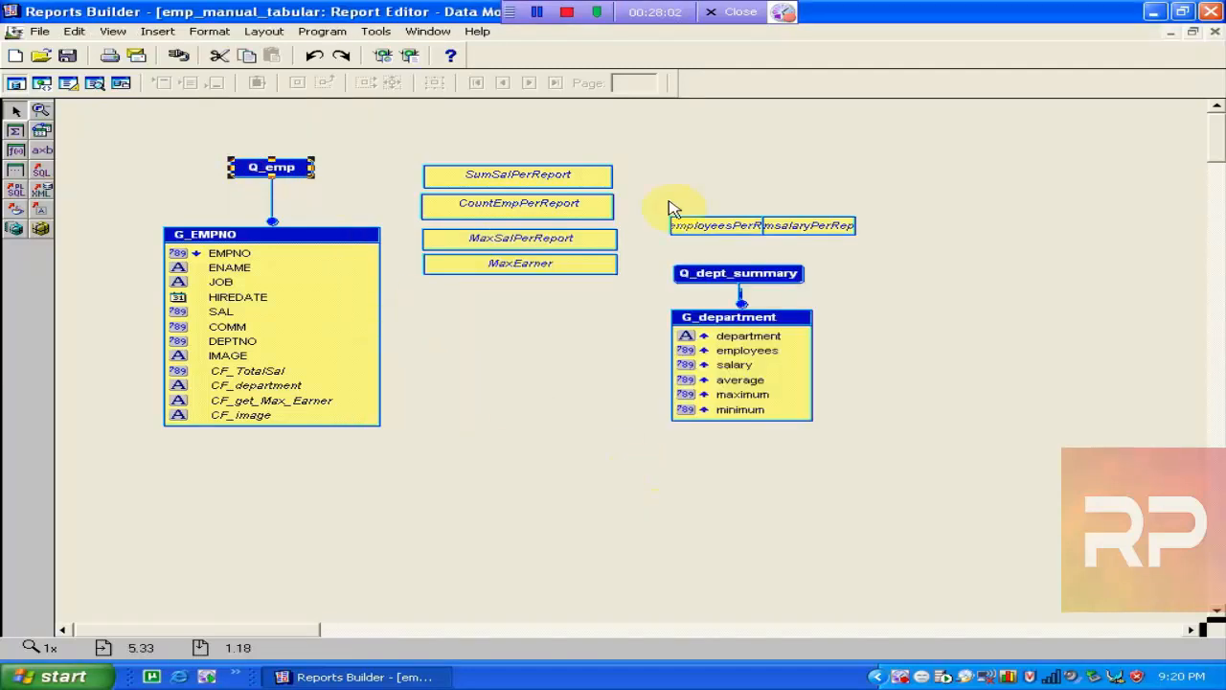
# Turn off Restrict List to Predetermined Values in the P_JOB user parameter's list of values, and close its properties.
pyautogui.click(1215, 33)
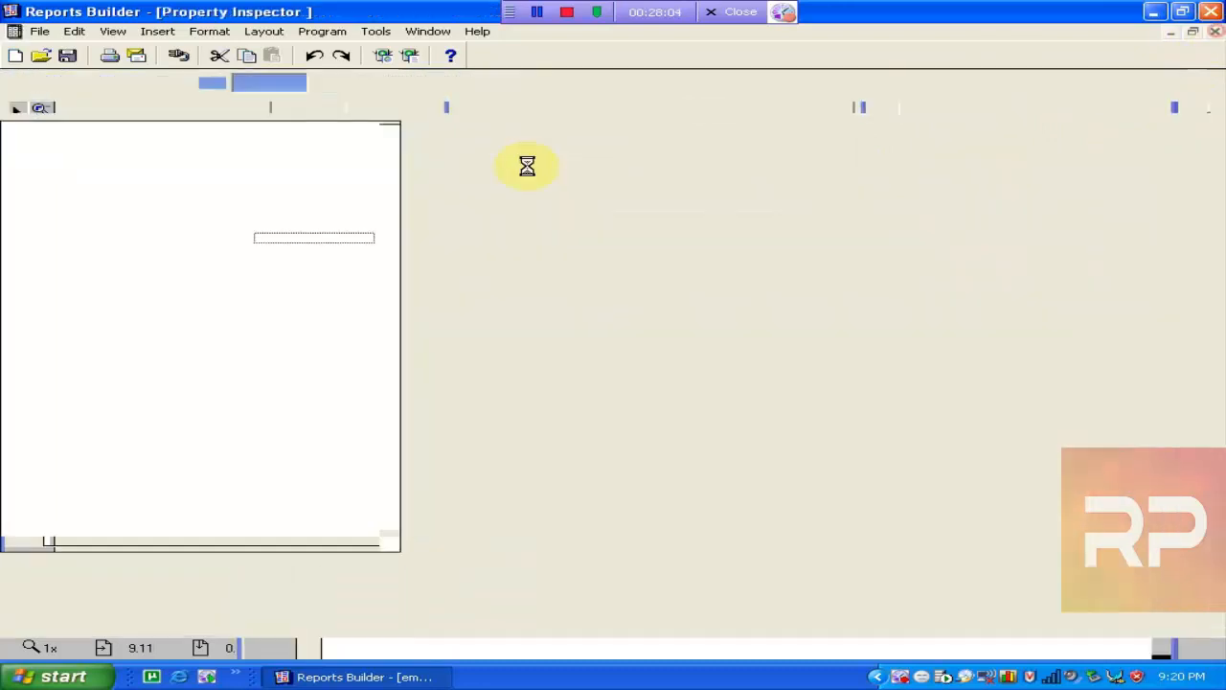
pyautogui.click(1215, 32)
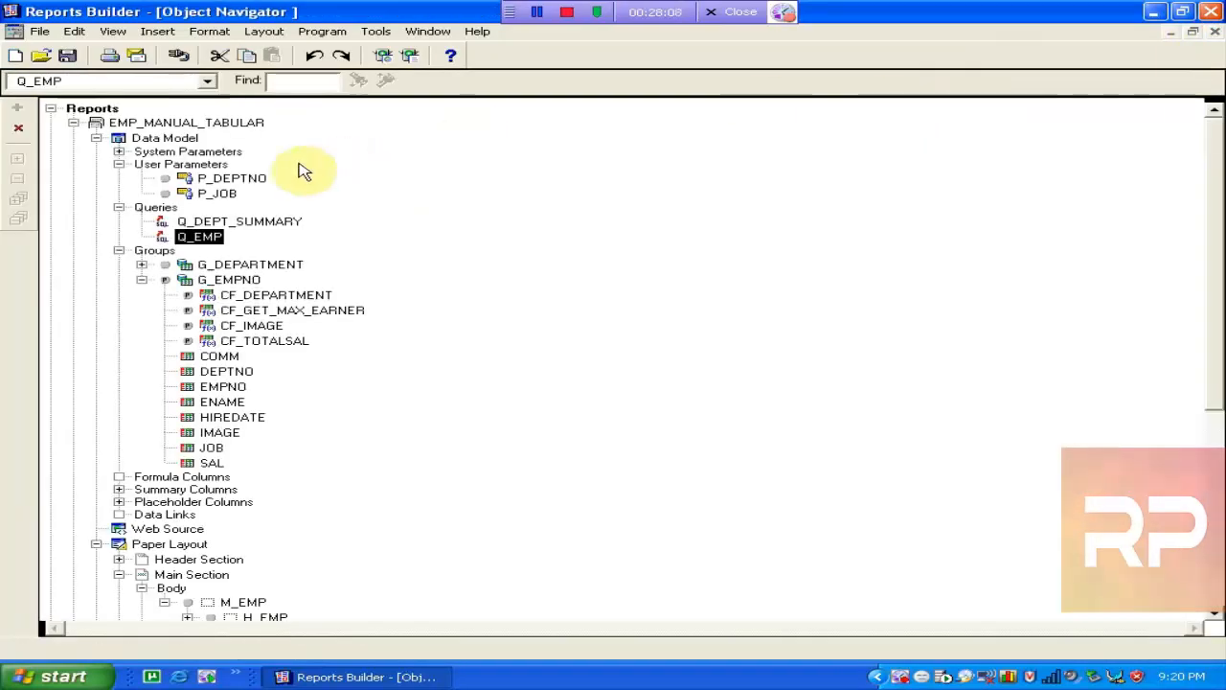
pyautogui.doubleClick(203, 194)
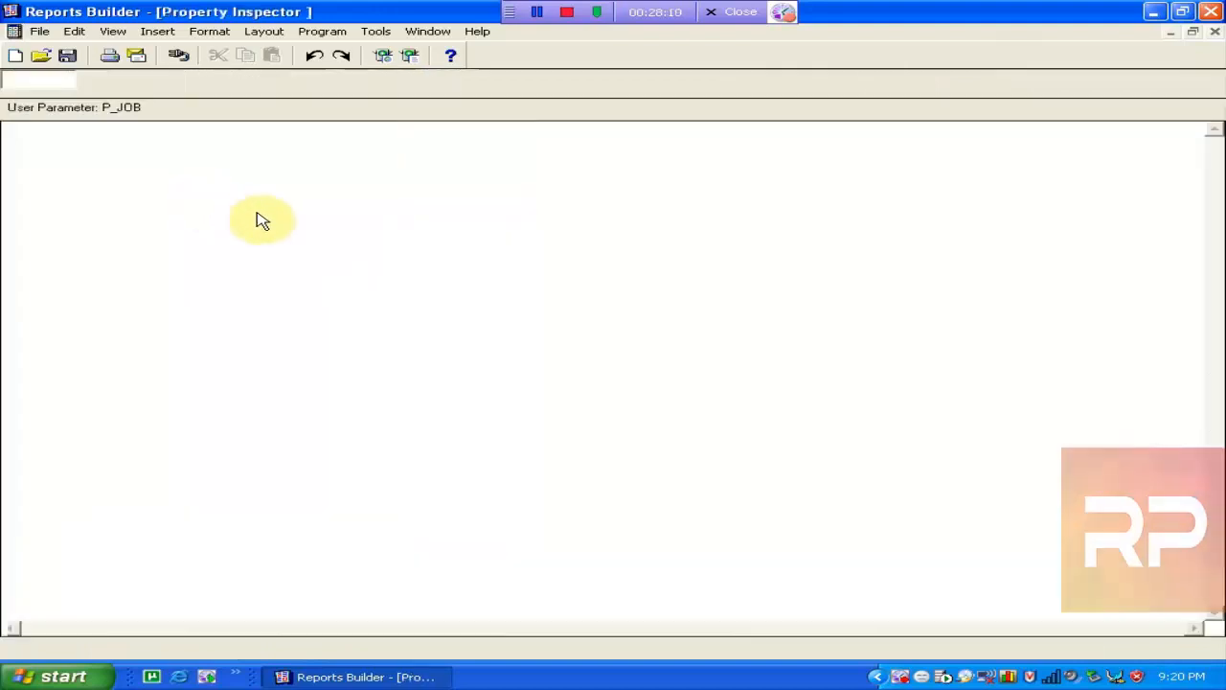
pyautogui.click(396, 275)
pyautogui.click(395, 275)
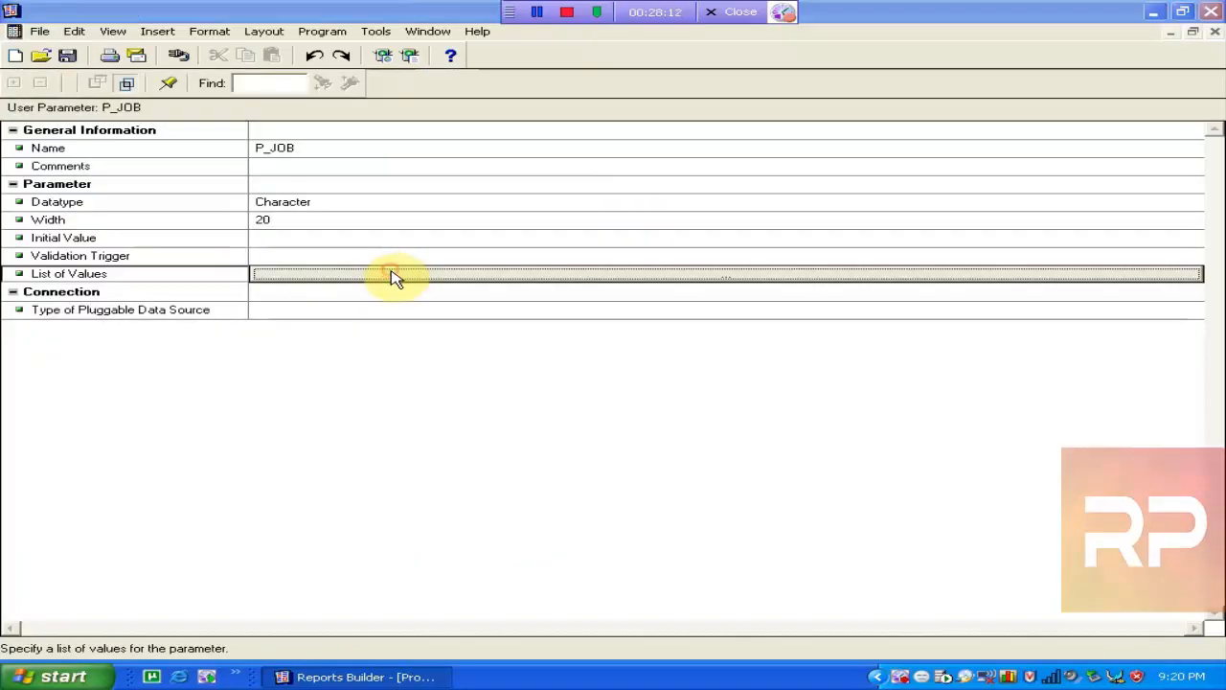
pyautogui.click(699, 306)
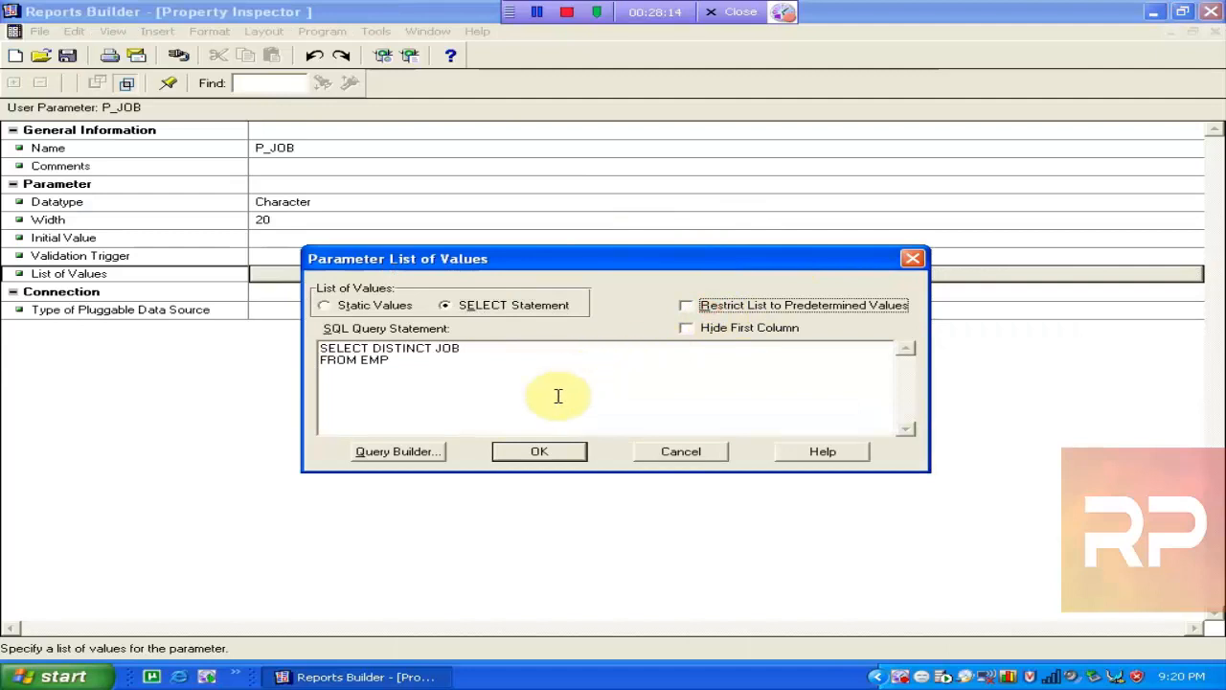
pyautogui.click(553, 450)
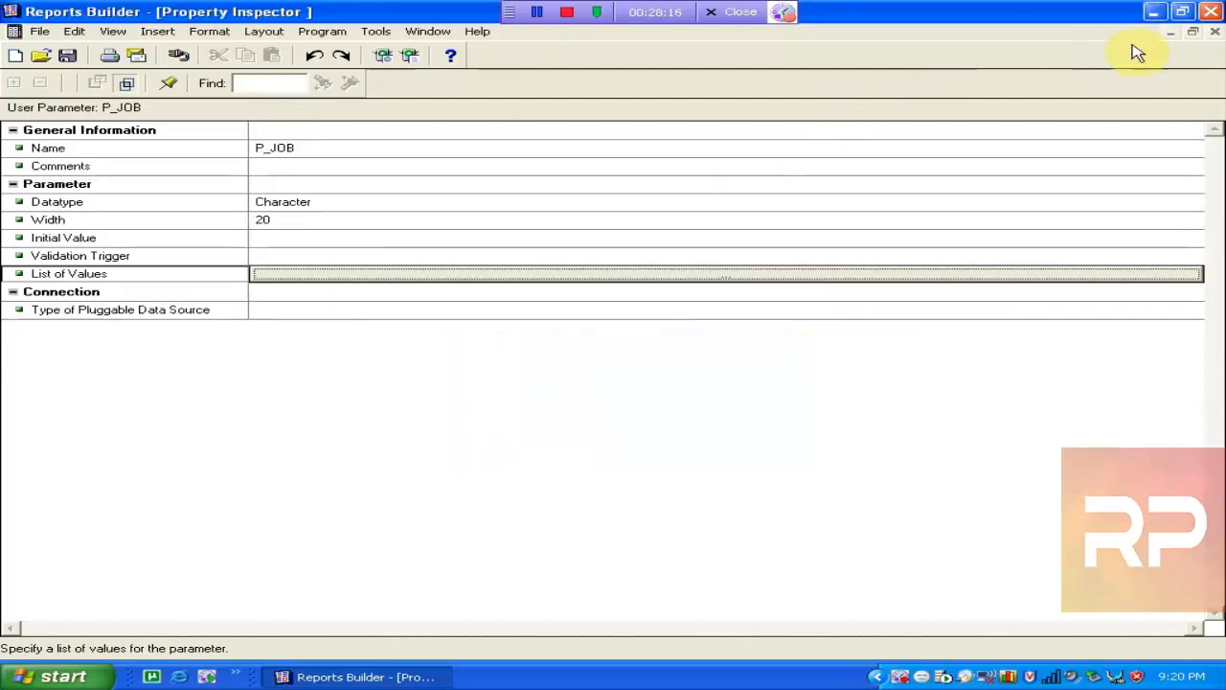
pyautogui.click(1214, 31)
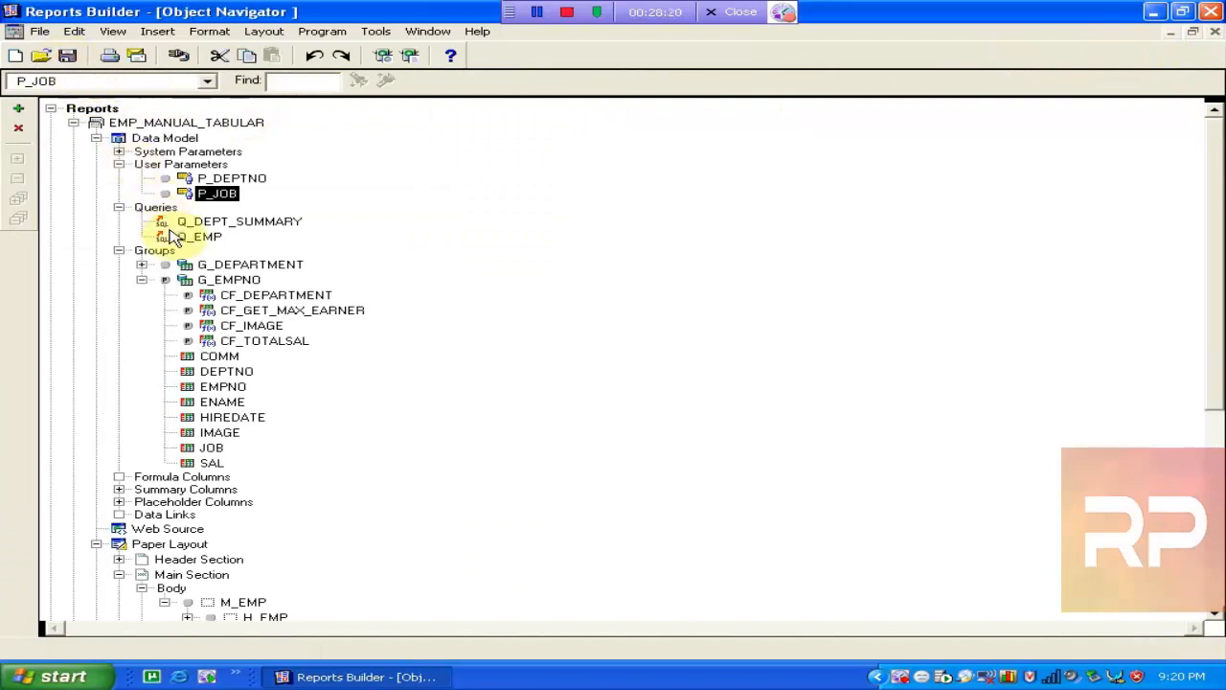
# Collapse the User Parameters and Queries nodes, and open the Q_emp query's SQL statement from the data model.
pyautogui.click(119, 165)
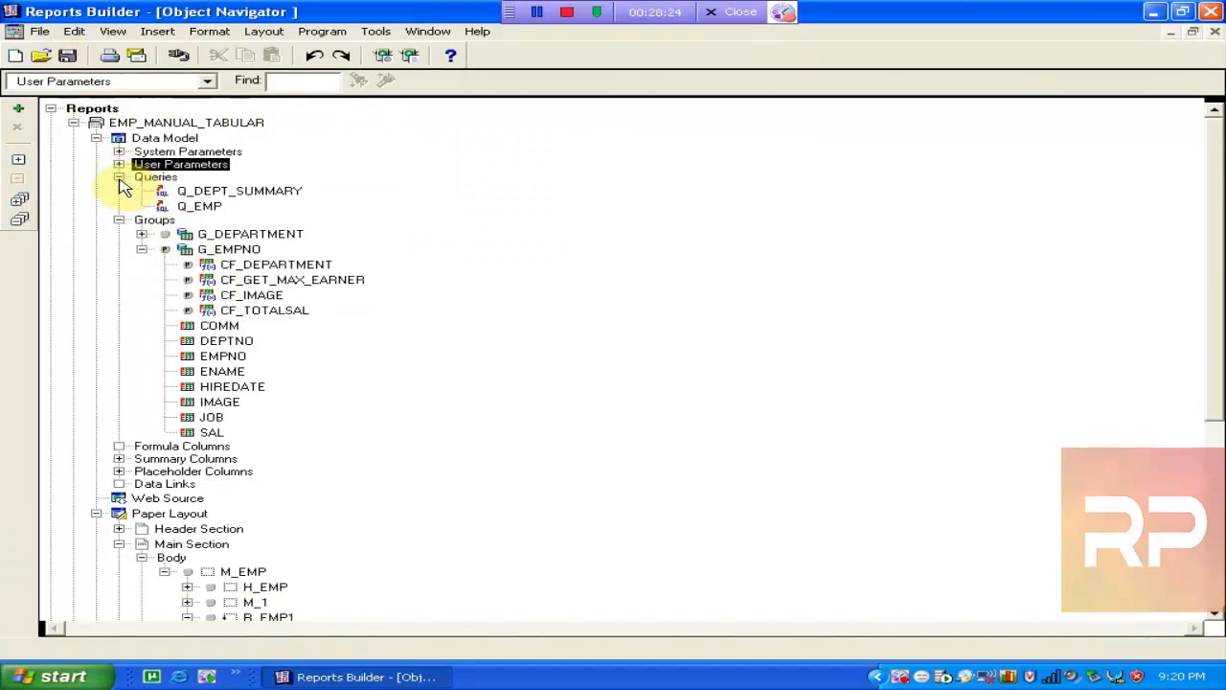
pyautogui.click(119, 177)
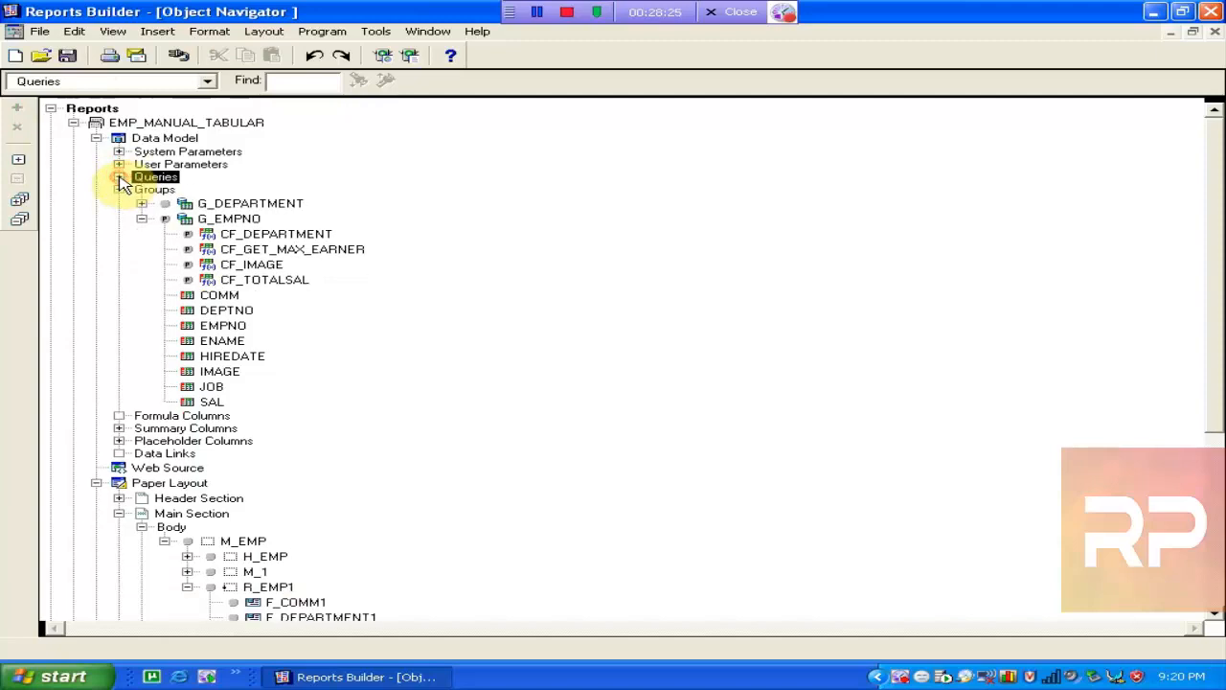
pyautogui.doubleClick(119, 485)
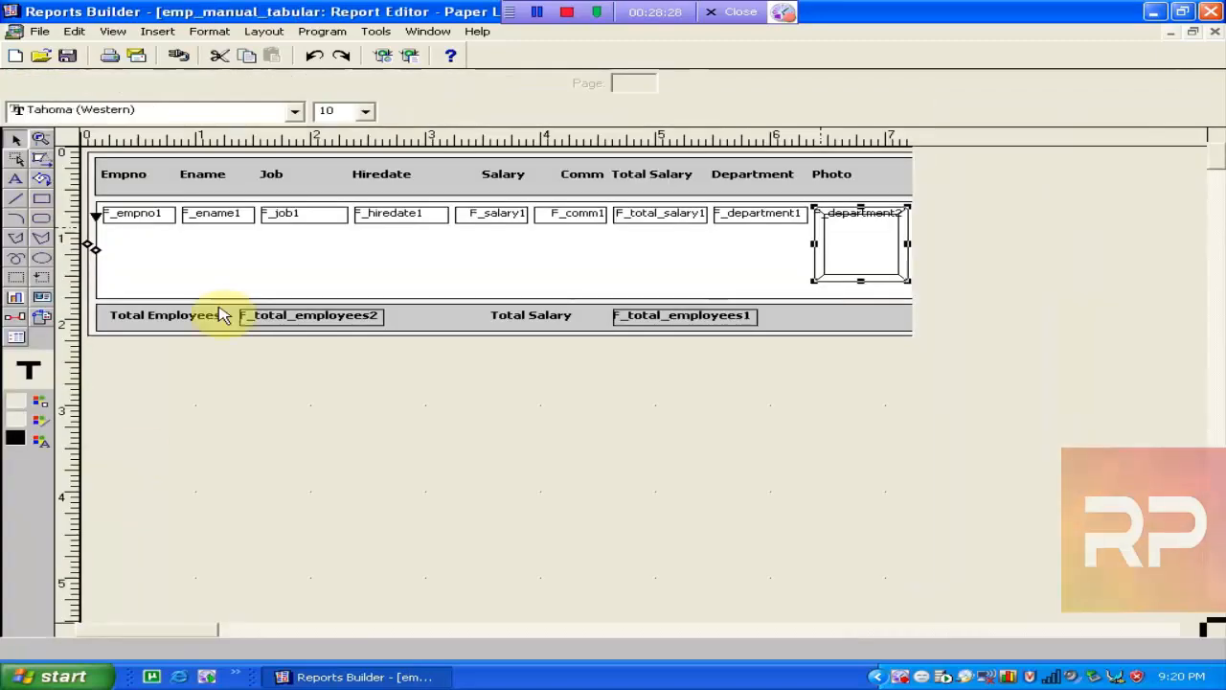
pyautogui.click(20, 82)
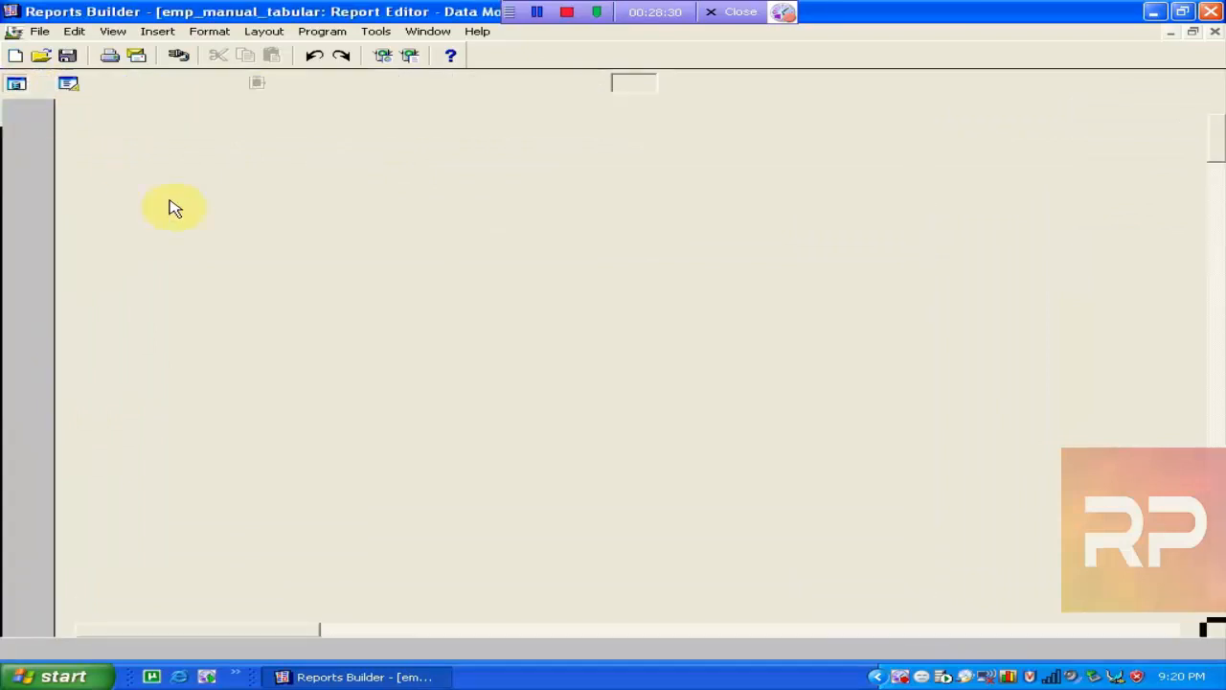
pyautogui.doubleClick(271, 167)
pyautogui.click(426, 292)
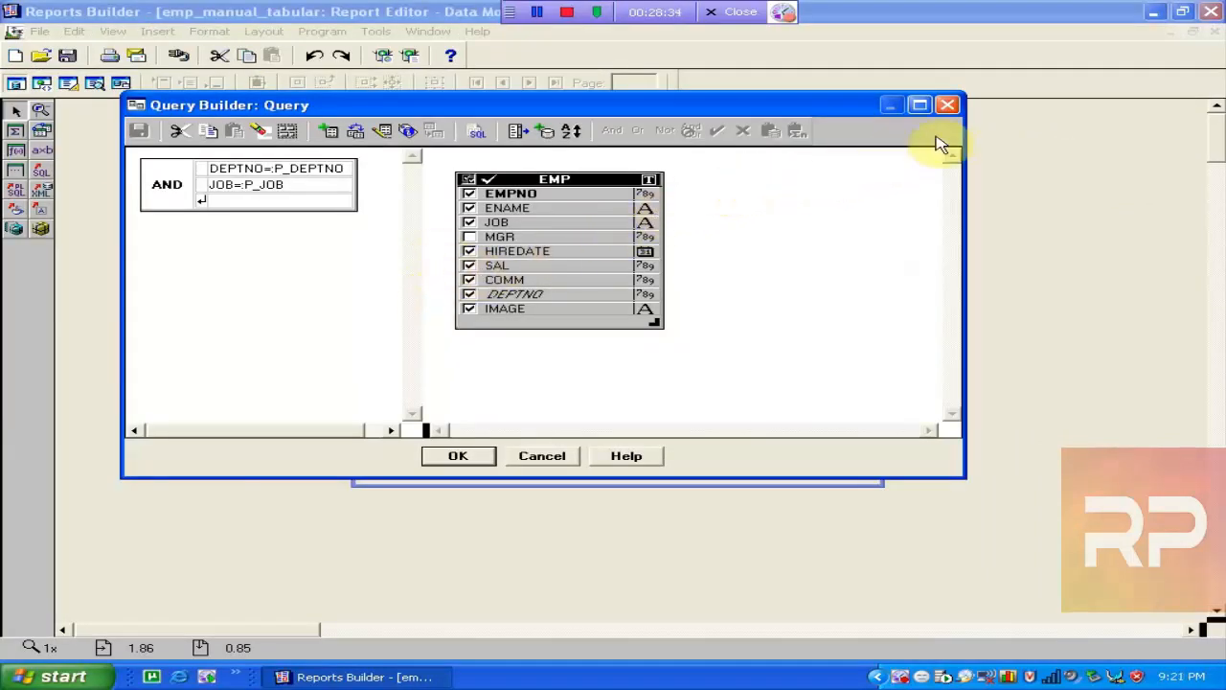
pyautogui.click(946, 105)
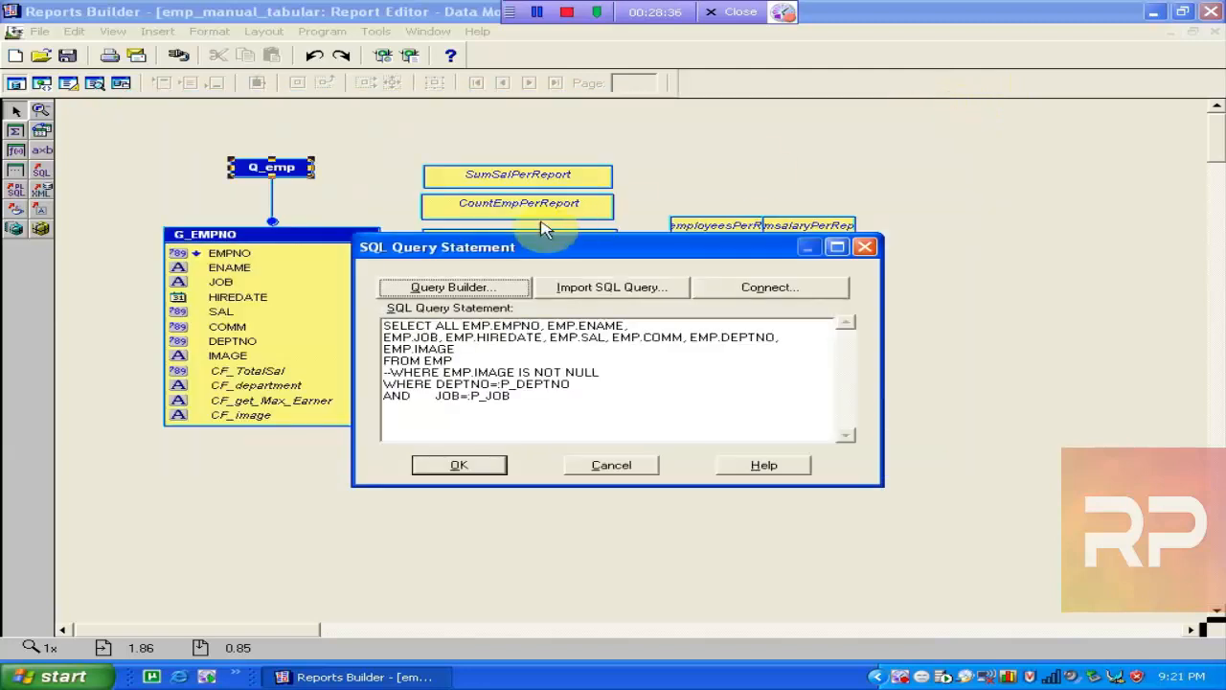
pyautogui.click(521, 386)
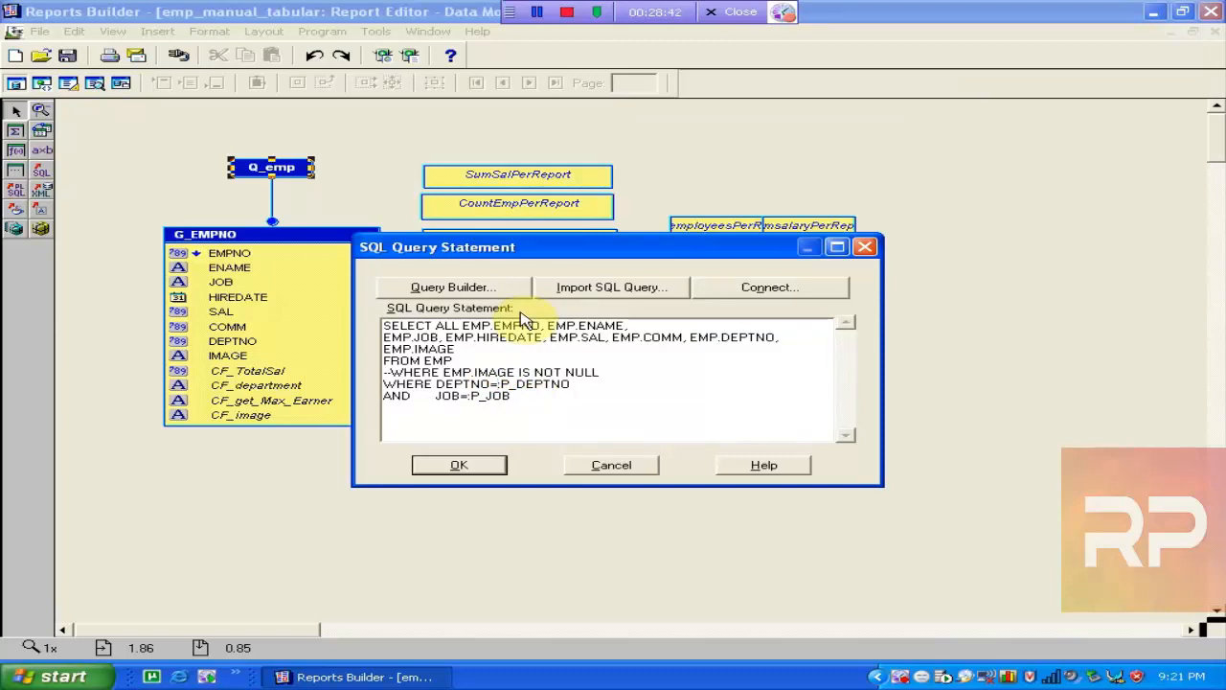
pyautogui.write('DECODE')
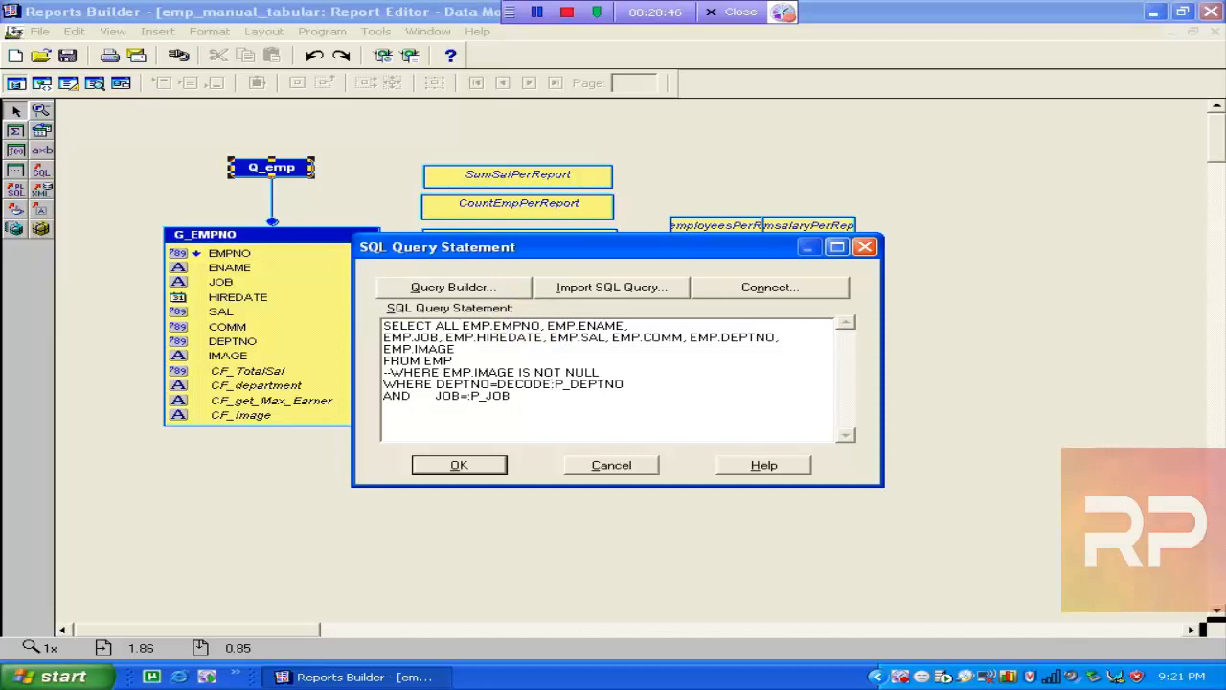
pyautogui.doubleClick(505, 247)
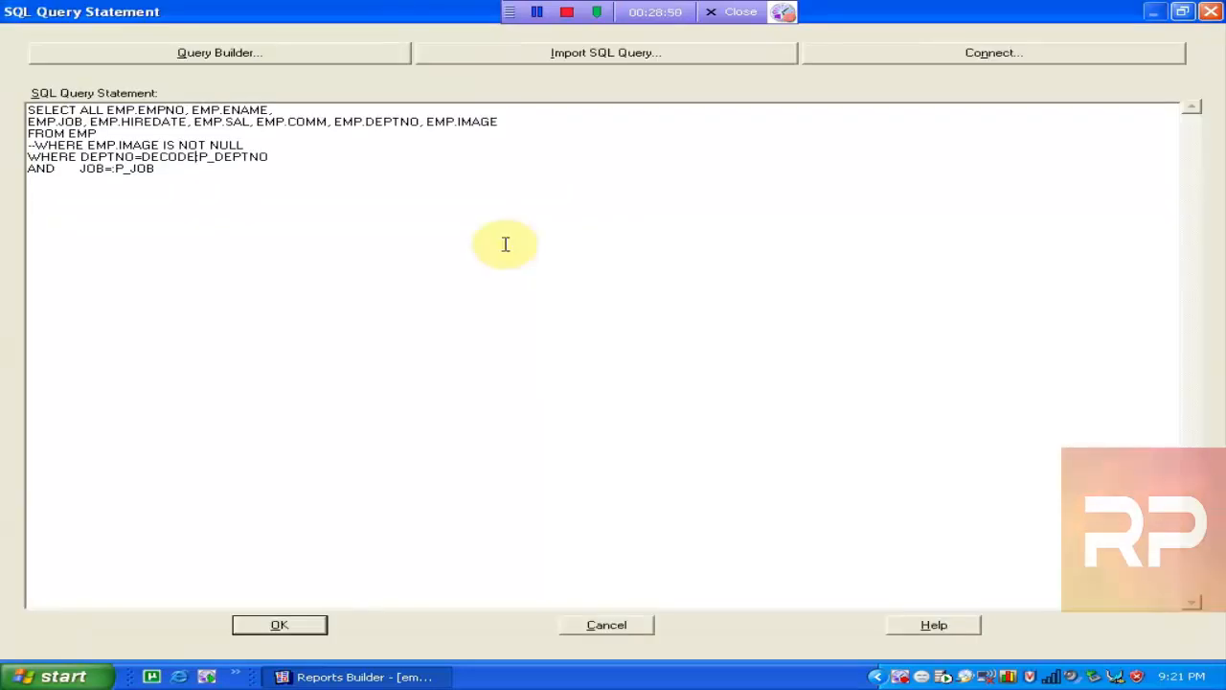
pyautogui.write('(')
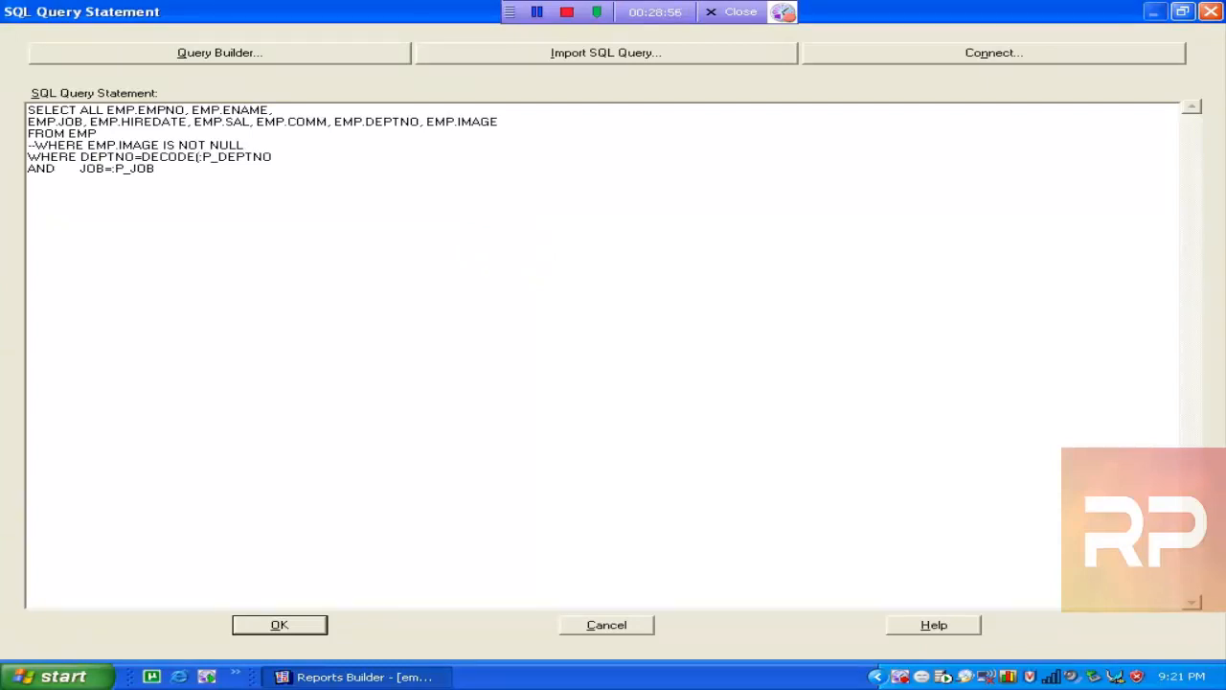
pyautogui.write('DEPTNO')
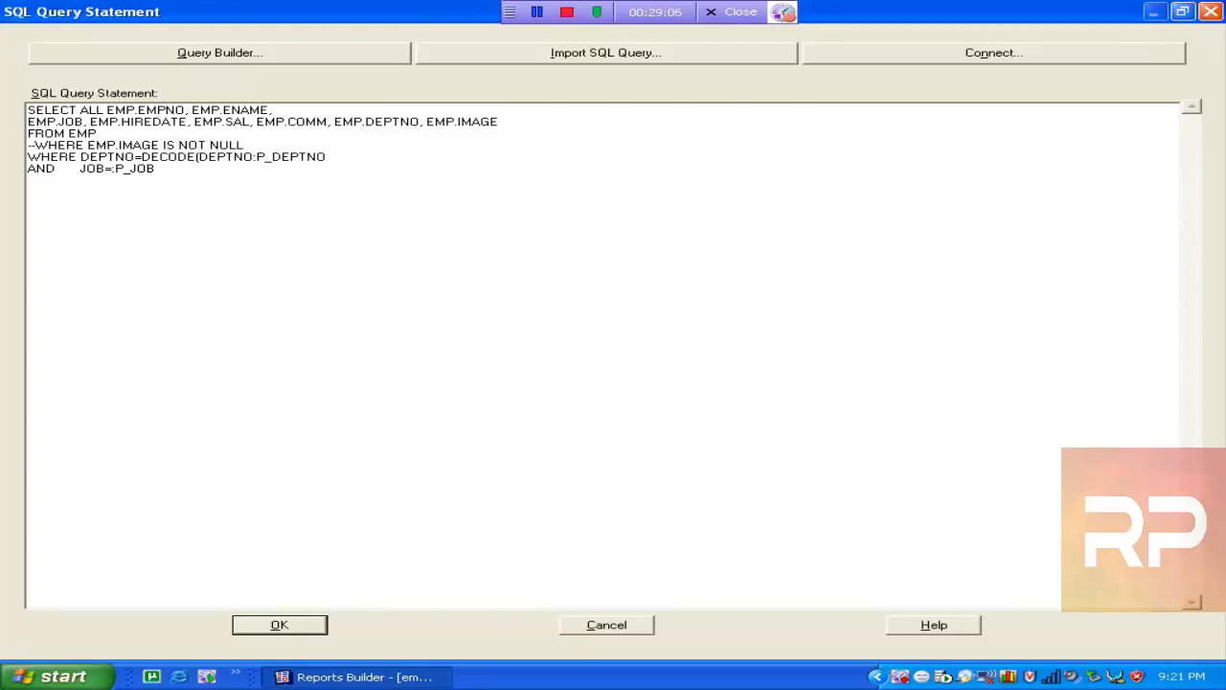
pyautogui.press('BackSpace')
pyautogui.press('BackSpace')
pyautogui.press('BackSpace')
pyautogui.press('BackSpace')
pyautogui.press('BackSpace')
pyautogui.press('BackSpace')
pyautogui.press('BackSpace')
pyautogui.press('BackSpace')
pyautogui.press('BackSpace')
pyautogui.press('BackSpace')
pyautogui.press('BackSpace')
pyautogui.press('BackSpace')
pyautogui.press('BackSpace')
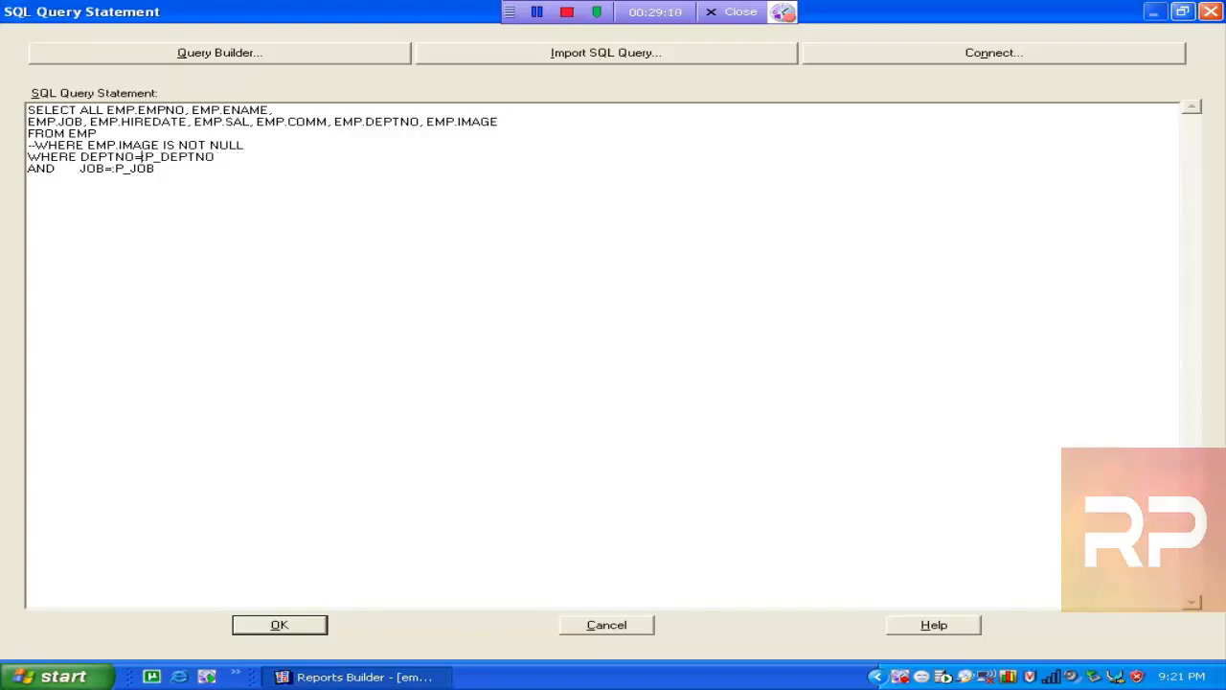
# Change the DEPTNO condition in the Q_emp query to DEPTNO=CASE WHEN :P_DEPTNO IS NULL THEN DEPTNO ELSE :P_DEPTNO END.
pyautogui.write('CASE')
pyautogui.click(590, 217)
pyautogui.press('Up')
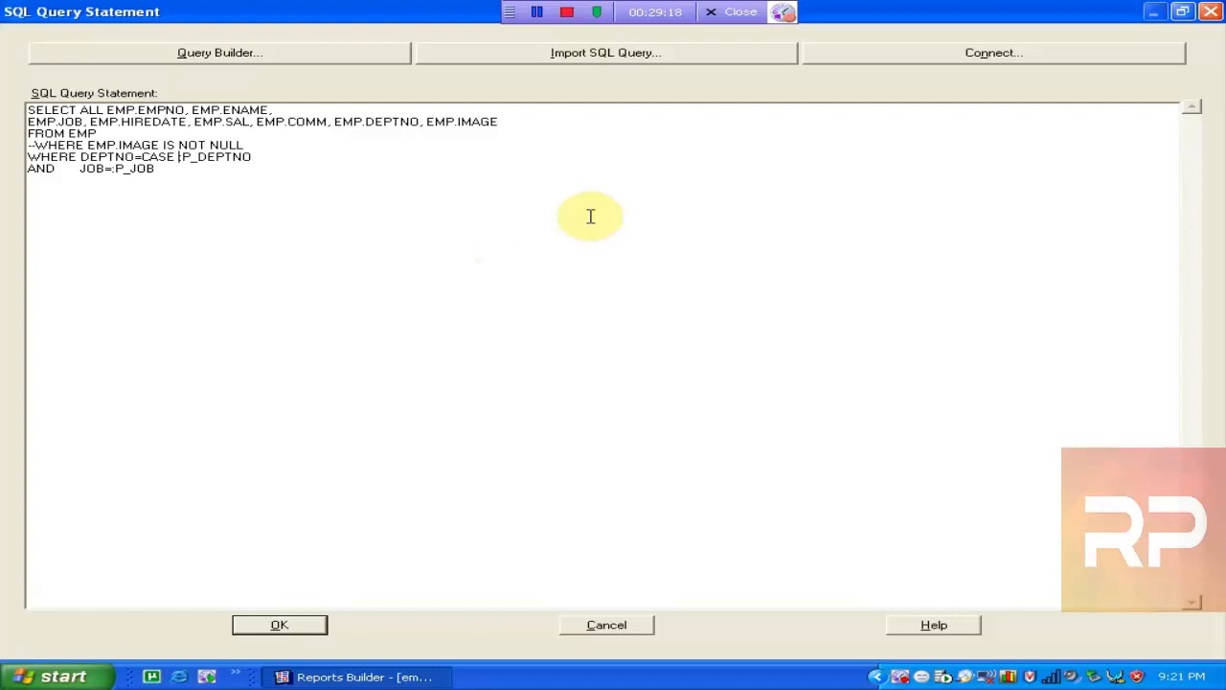
pyautogui.write('WHEN :P_DEPT')
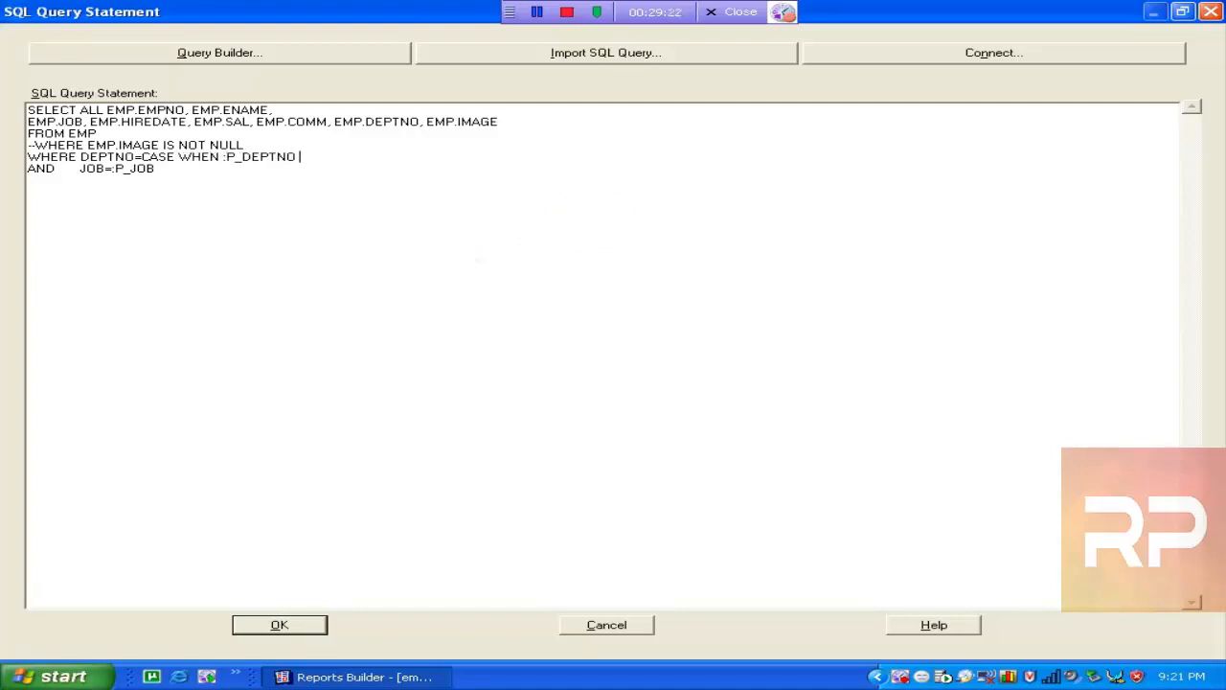
pyautogui.write('NO IS NULL THEN DEPTNO')
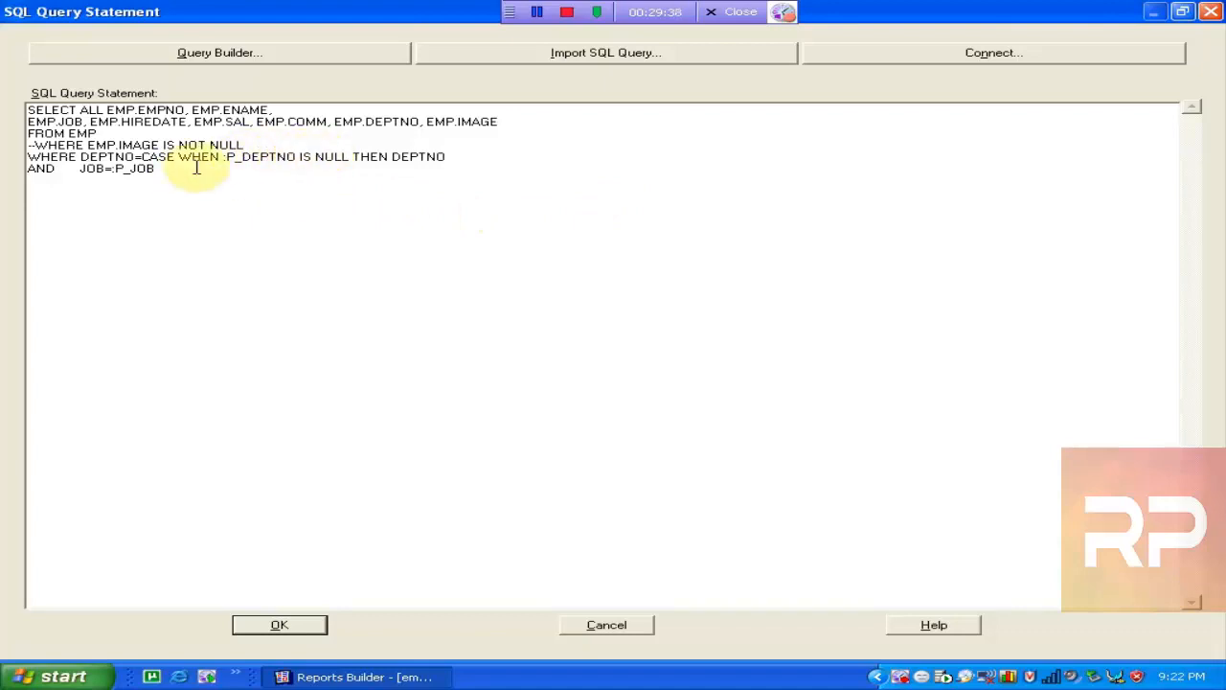
pyautogui.click(82, 156)
pyautogui.moveTo(82, 157); pyautogui.dragTo(125, 156)
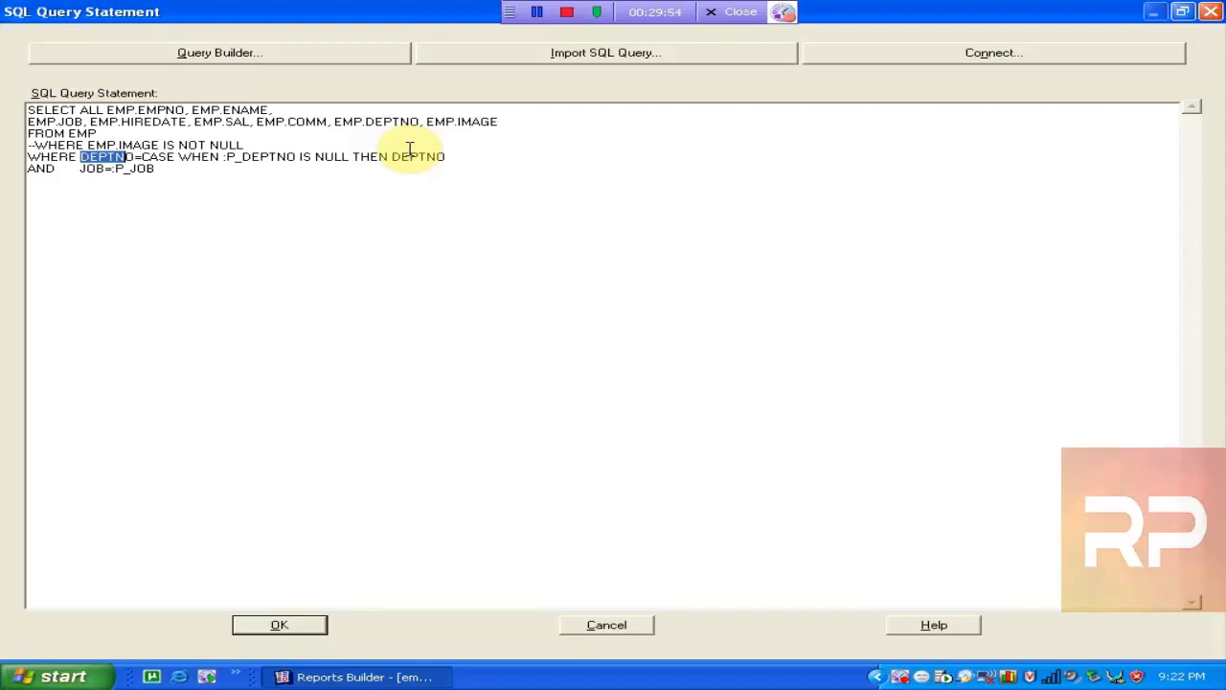
pyautogui.press('Right')
pyautogui.write('ELS')
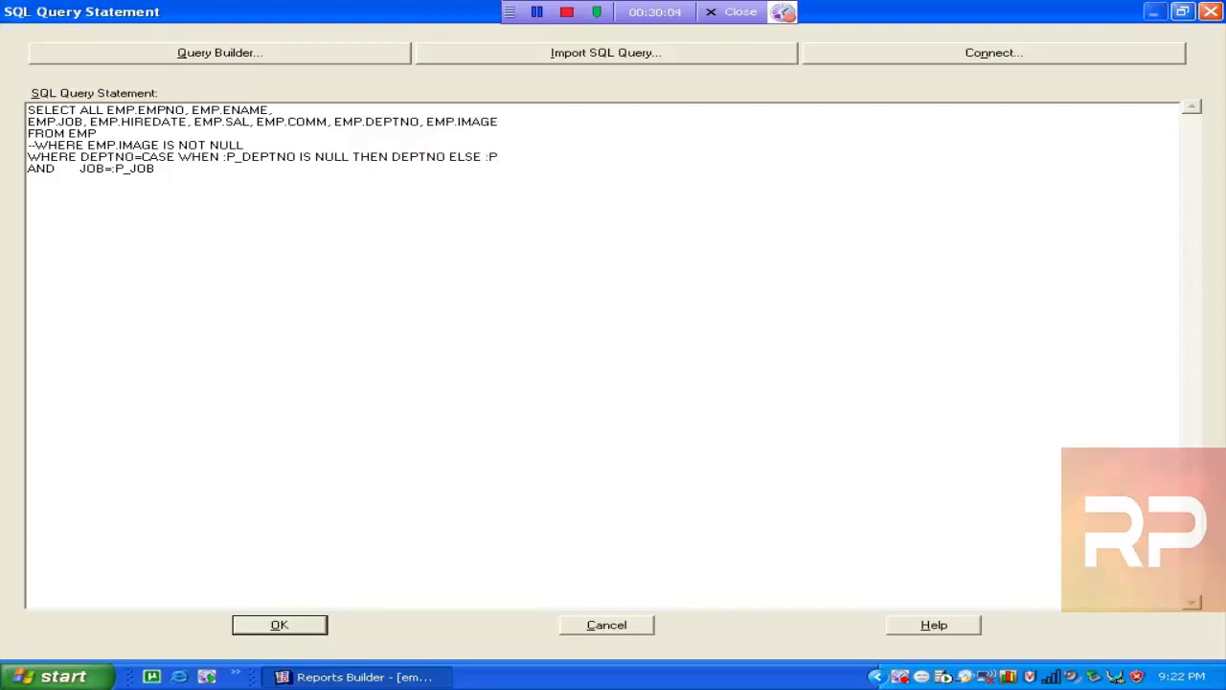
pyautogui.write('E :P_DEPTNO')
pyautogui.write('END')
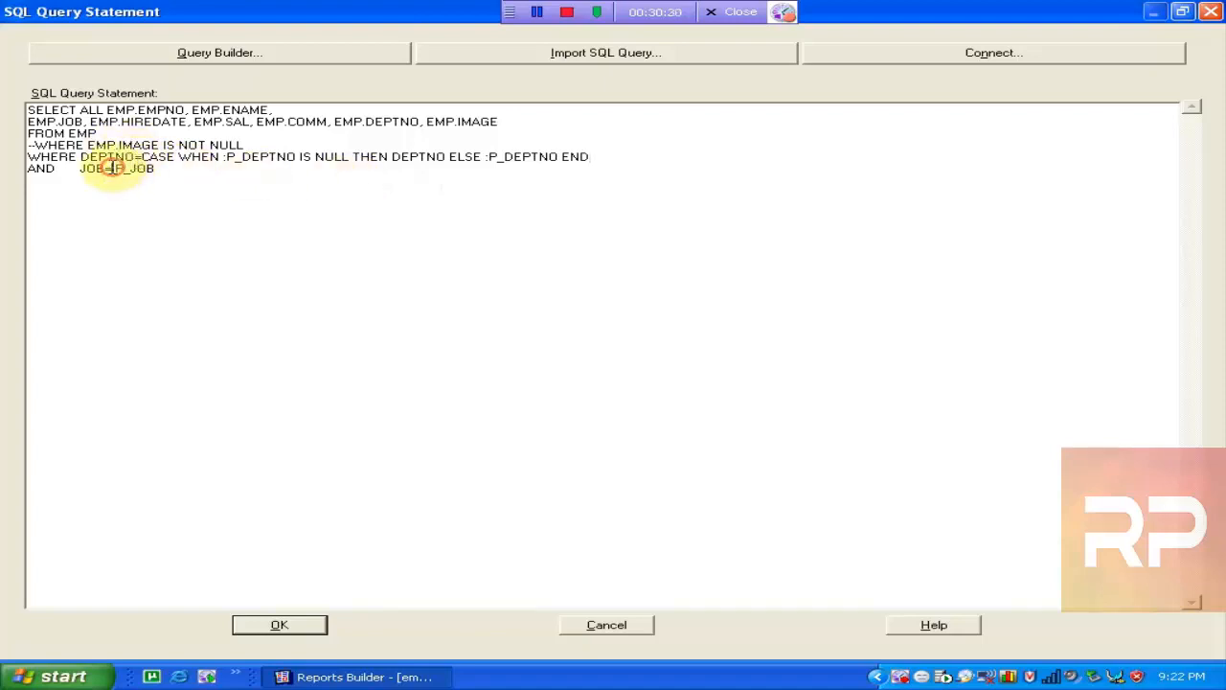
# Change the JOB condition to JOB=CASE WHEN :P_JOB IS NULL THEN JOB ELSE :P_JOB END, and accept the query.
pyautogui.write('CASE WH')
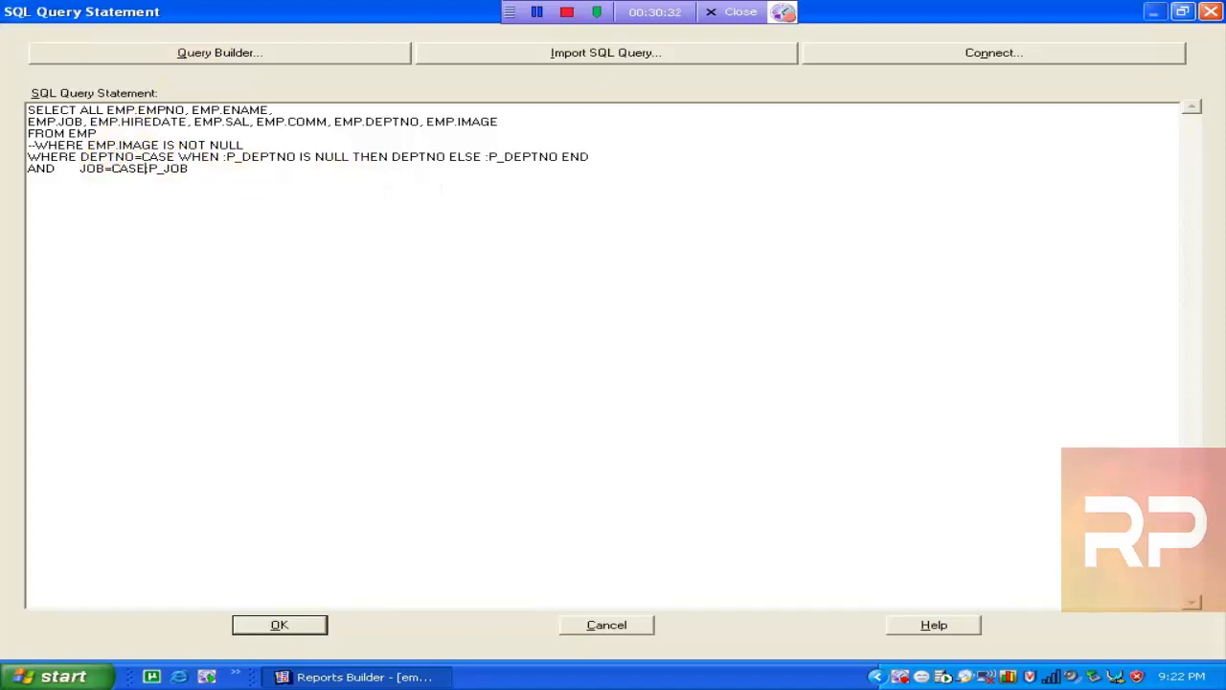
pyautogui.write('EN :P_JOB IS NULL T')
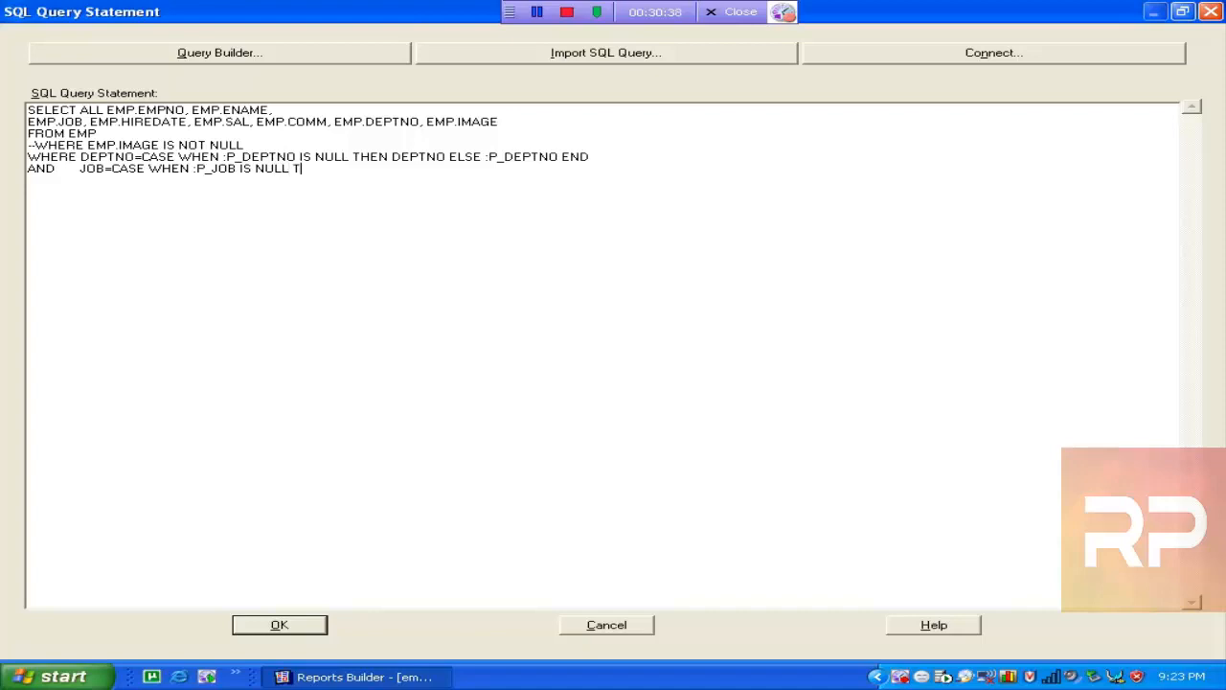
pyautogui.write('HEN JOB ELSE :P_JOB END')
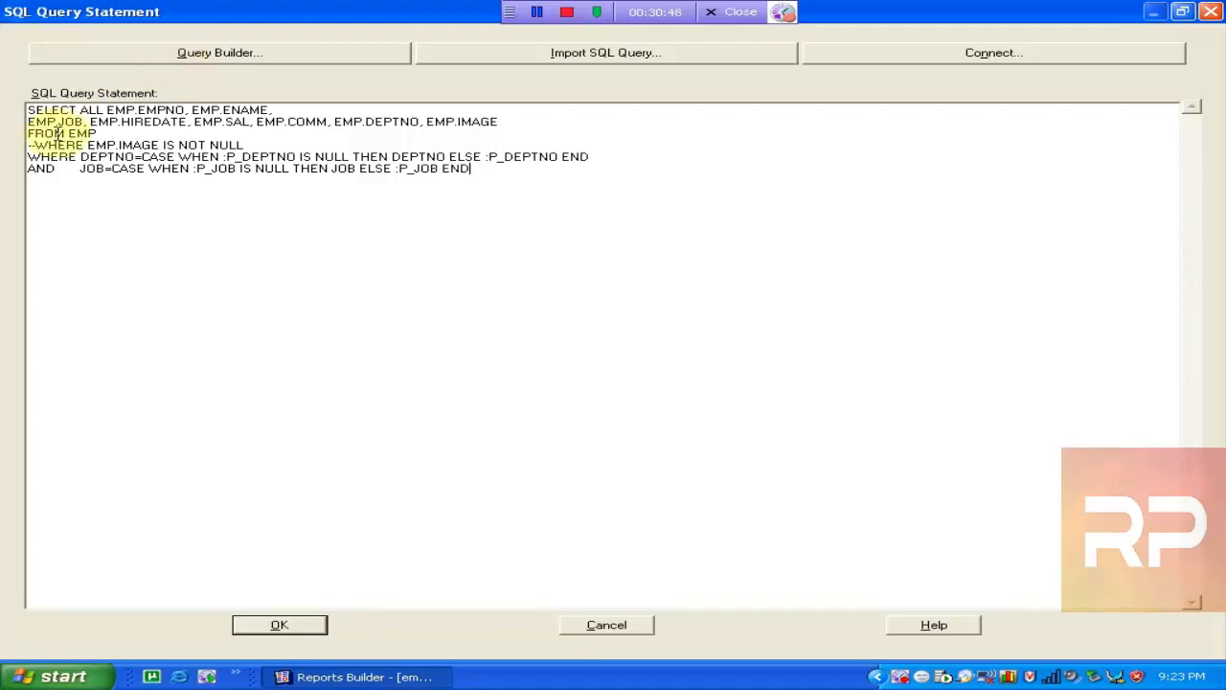
pyautogui.click(313, 627)
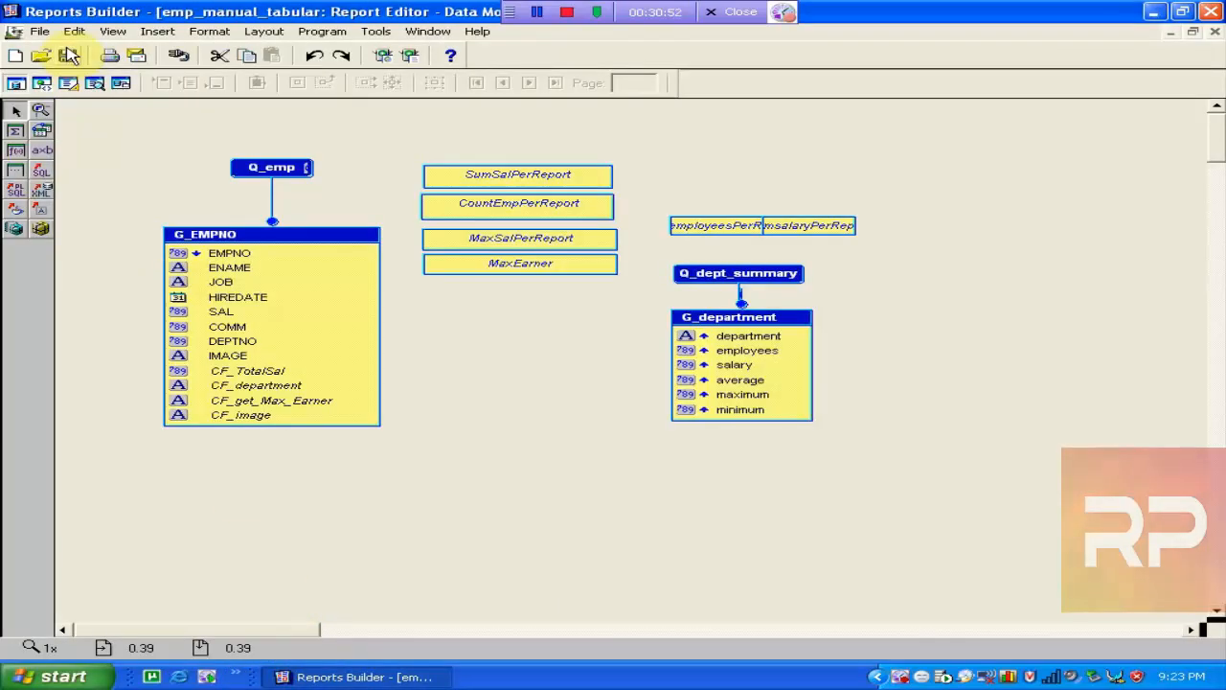
# Run the paper layout with P Deptno and P Job both left empty, and page forward to page 4 of the report.
pyautogui.click(414, 58)
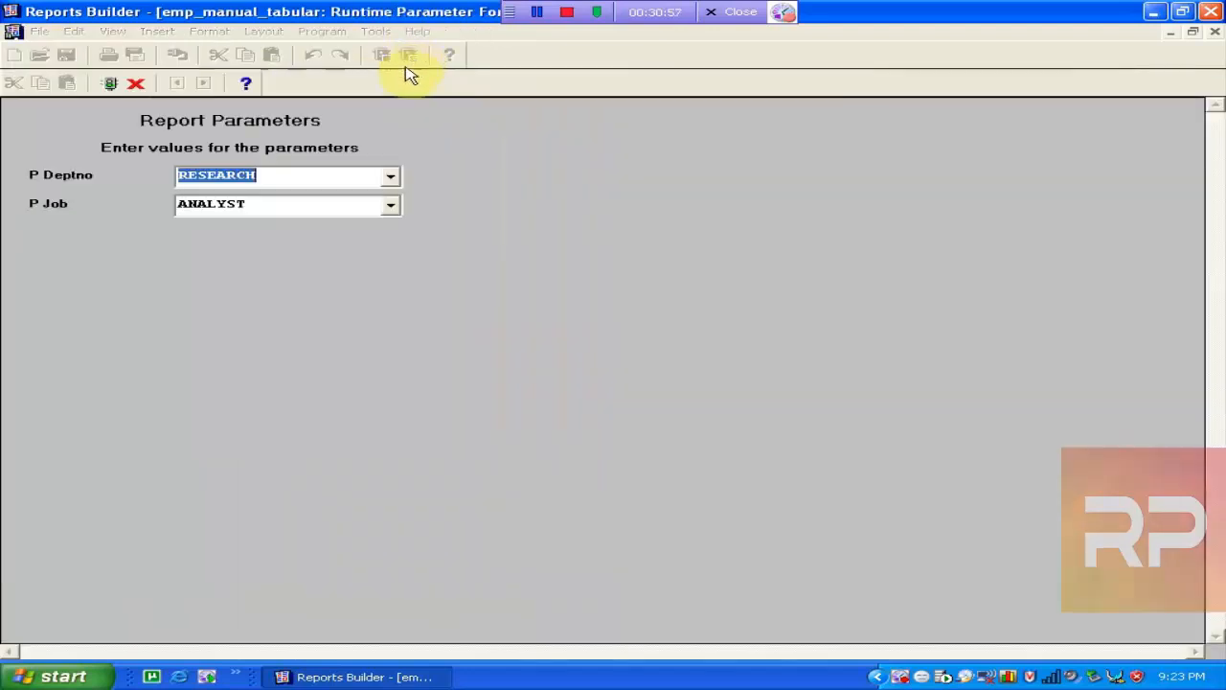
pyautogui.click(300, 179)
pyautogui.press('BackSpace')
pyautogui.press('BackSpace')
pyautogui.press('BackSpace')
pyautogui.press('BackSpace')
pyautogui.press('BackSpace')
pyautogui.press('BackSpace')
pyautogui.press('BackSpace')
pyautogui.press('BackSpace')
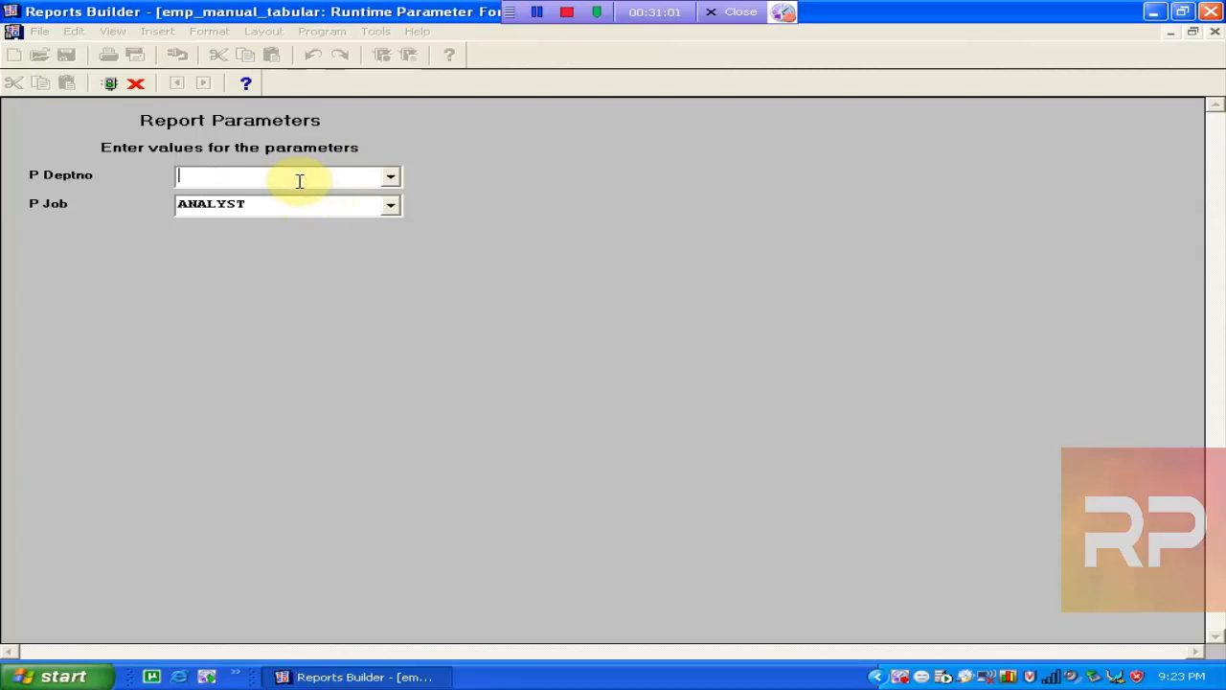
pyautogui.click(289, 209)
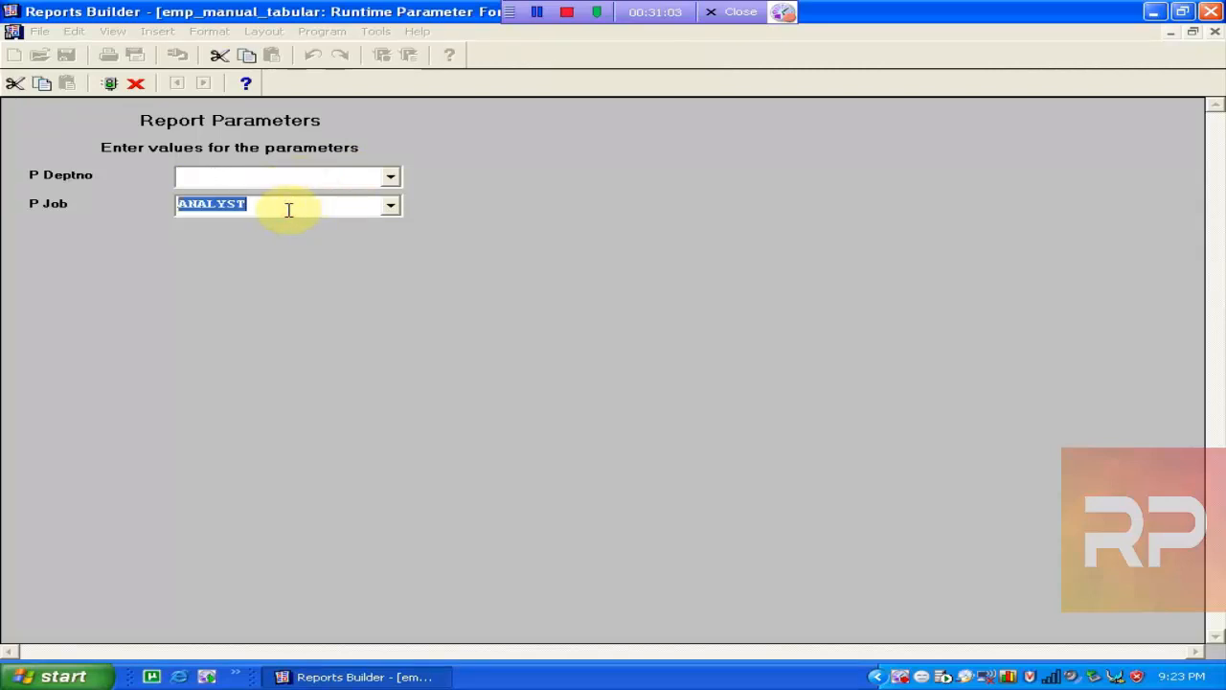
pyautogui.press('BackSpace')
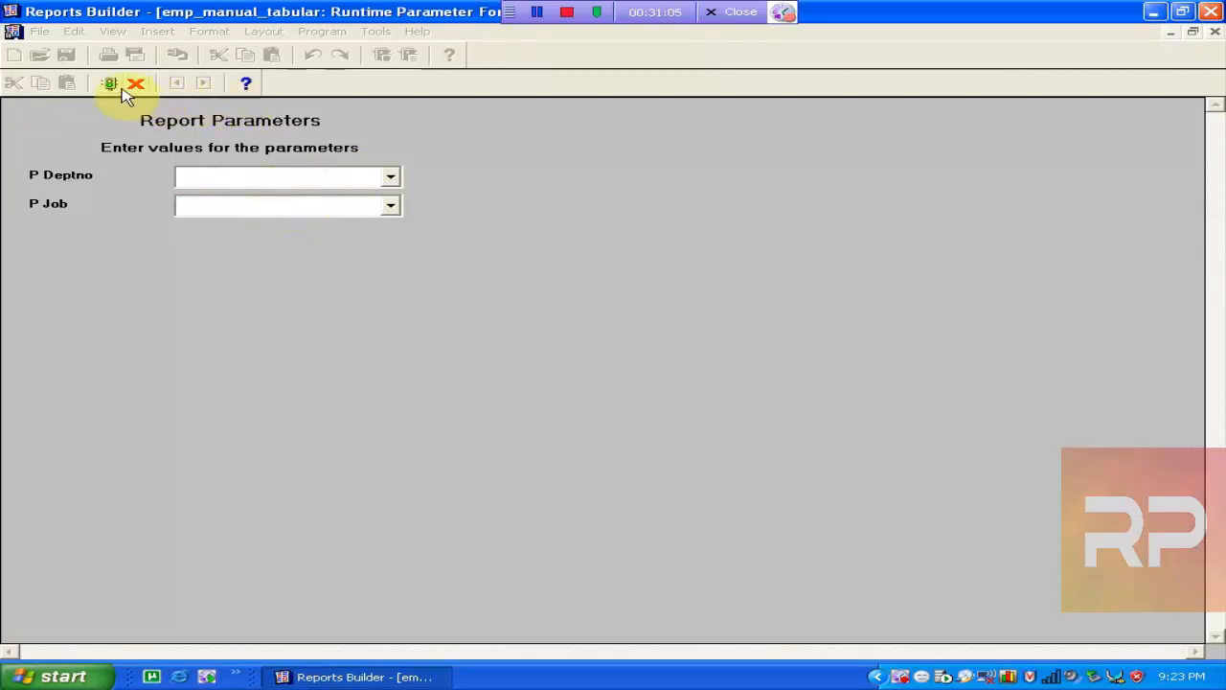
pyautogui.click(110, 85)
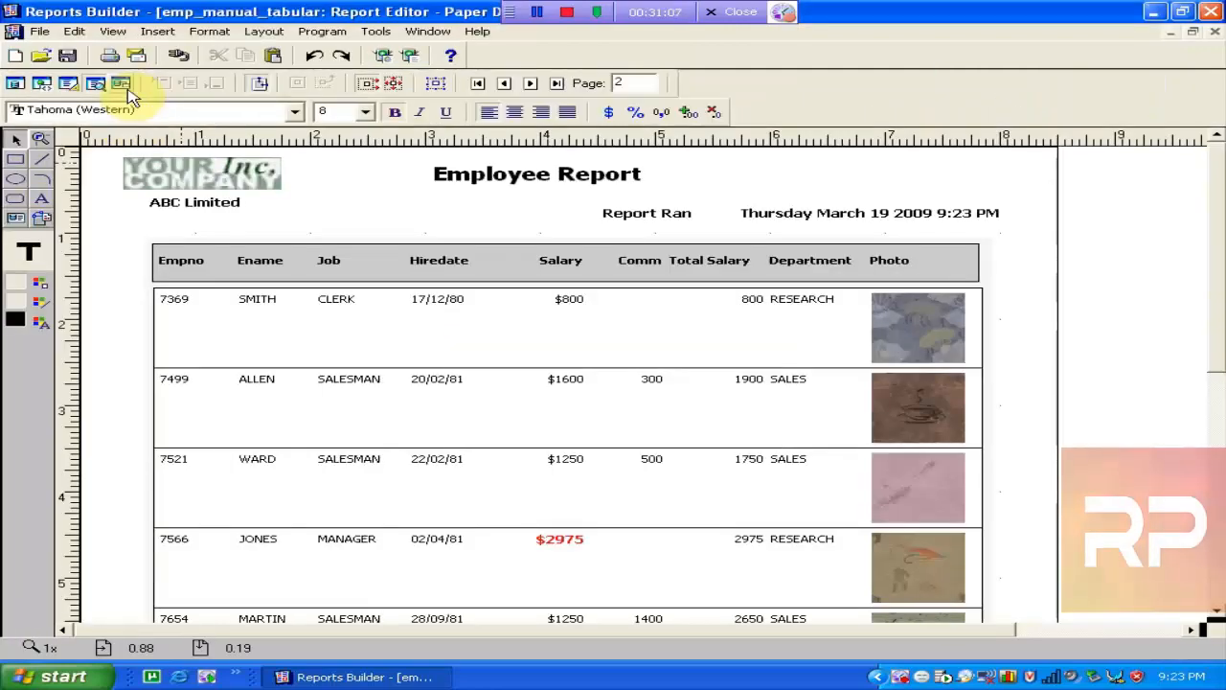
pyautogui.click(530, 84)
pyautogui.click(531, 84)
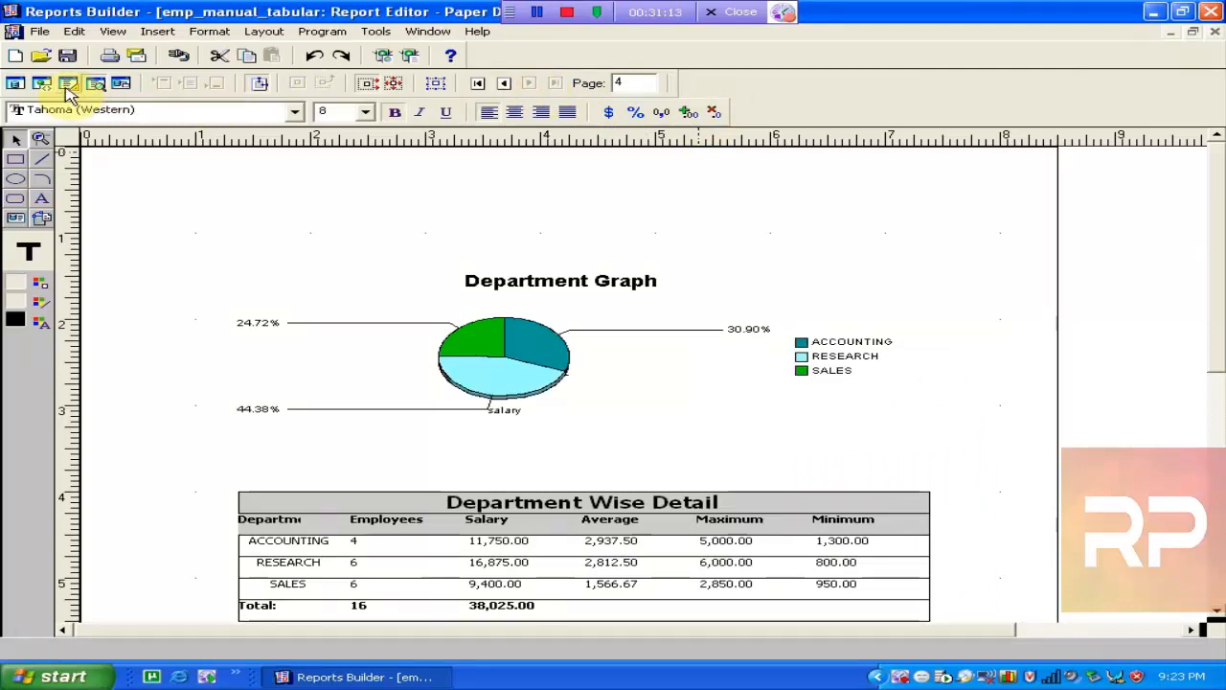
# Rerun the report with P Deptno set to RESEARCH and P Job empty, and compare the employee list with the department graph page.
pyautogui.click(408, 56)
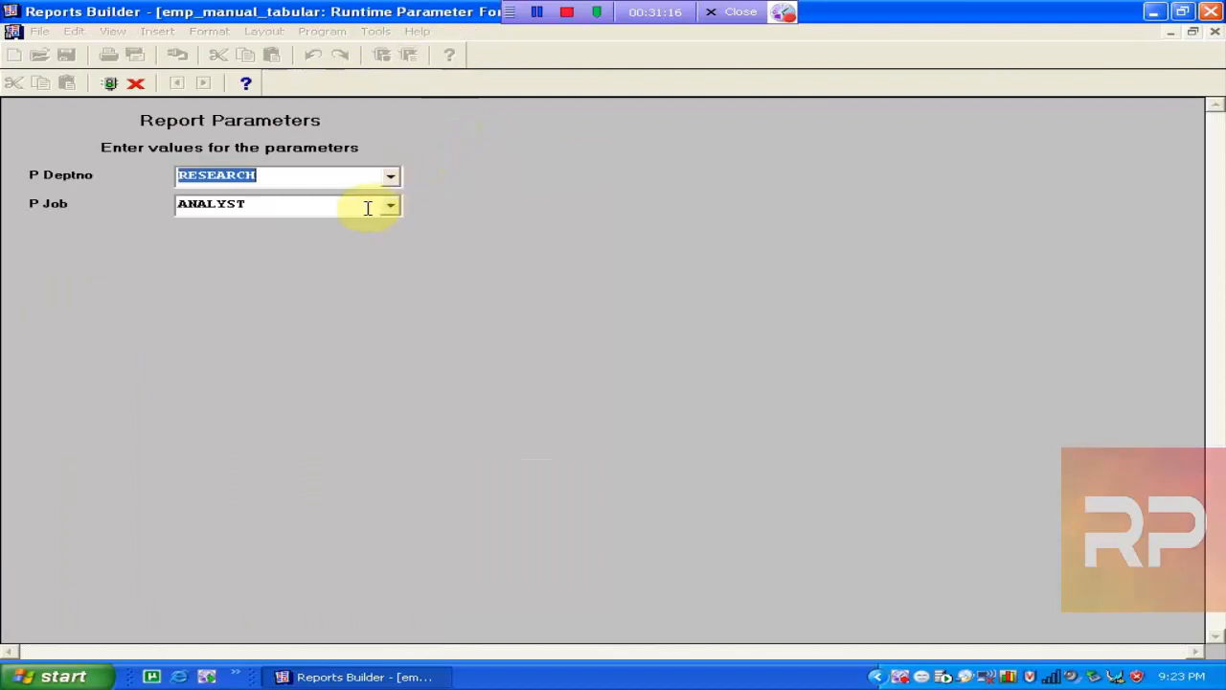
pyautogui.click(367, 207)
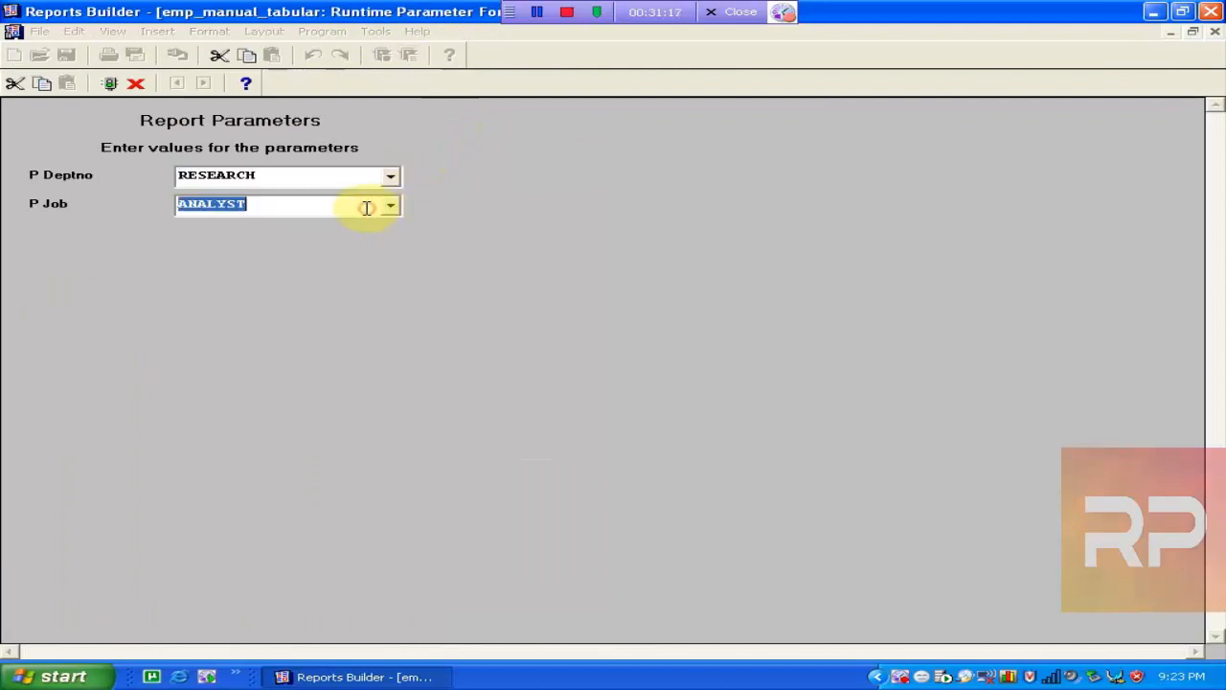
pyautogui.click(350, 208)
pyautogui.press('BackSpace')
pyautogui.press('BackSpace')
pyautogui.press('BackSpace')
pyautogui.press('BackSpace')
pyautogui.press('BackSpace')
pyautogui.press('BackSpace')
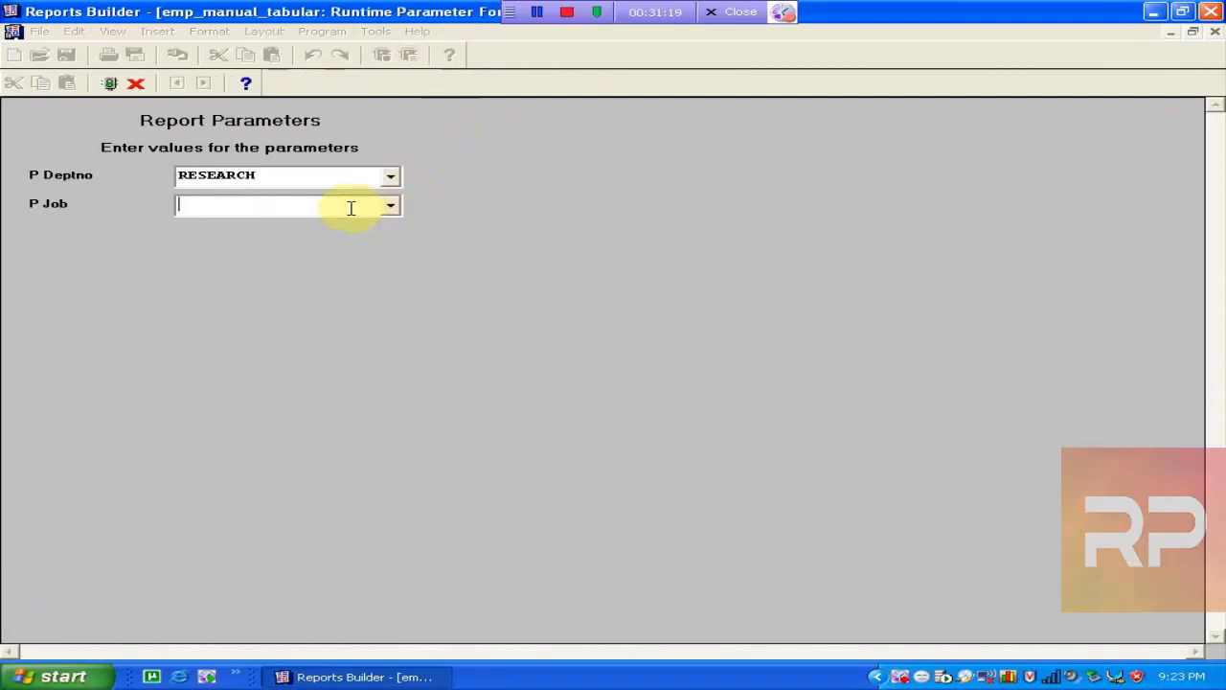
pyautogui.click(107, 83)
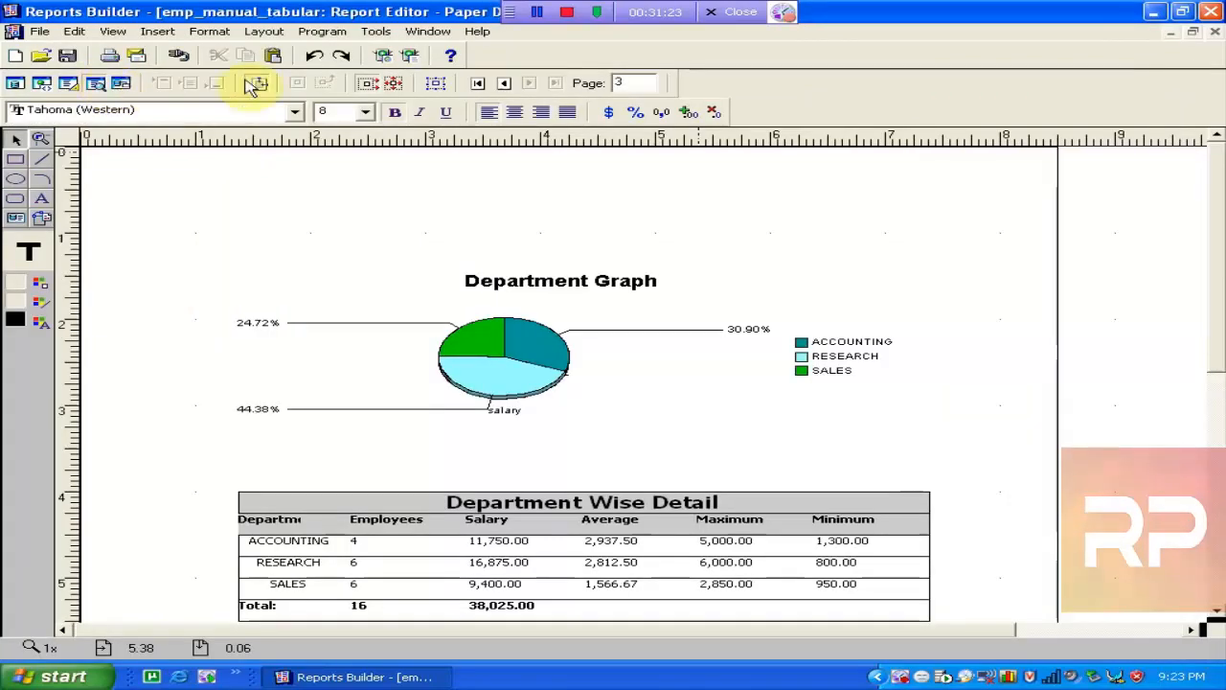
pyautogui.click(505, 84)
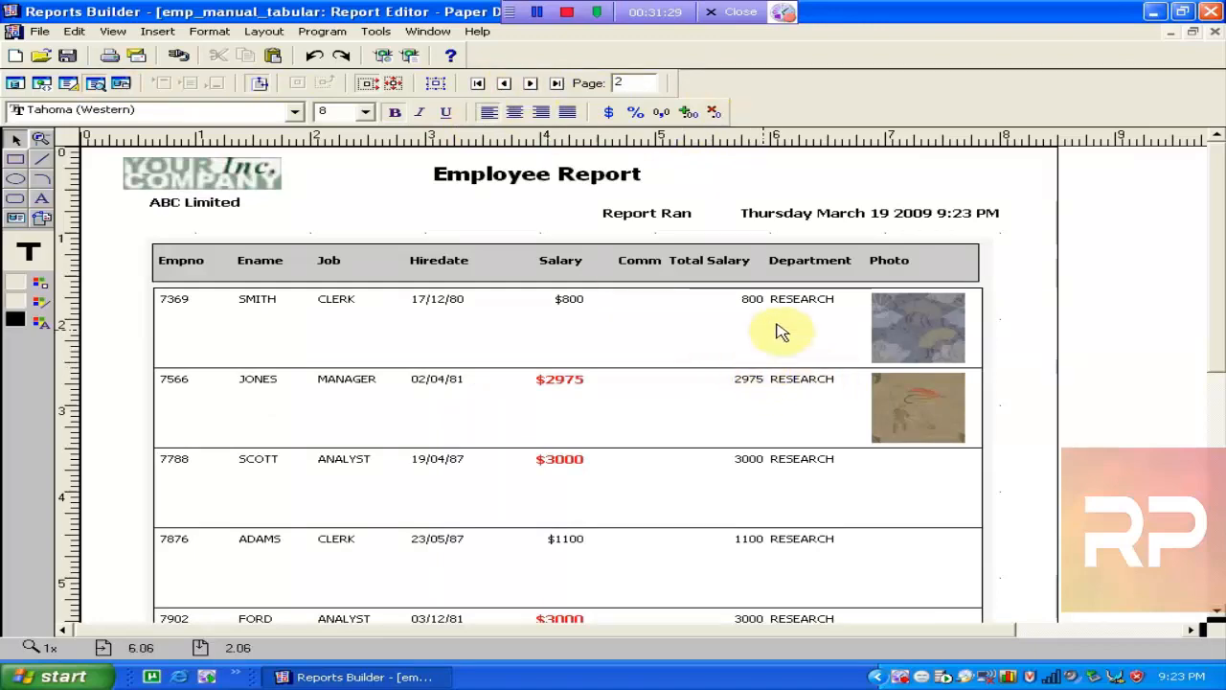
pyautogui.moveTo(1214, 274); pyautogui.dragTo(1221, 214)
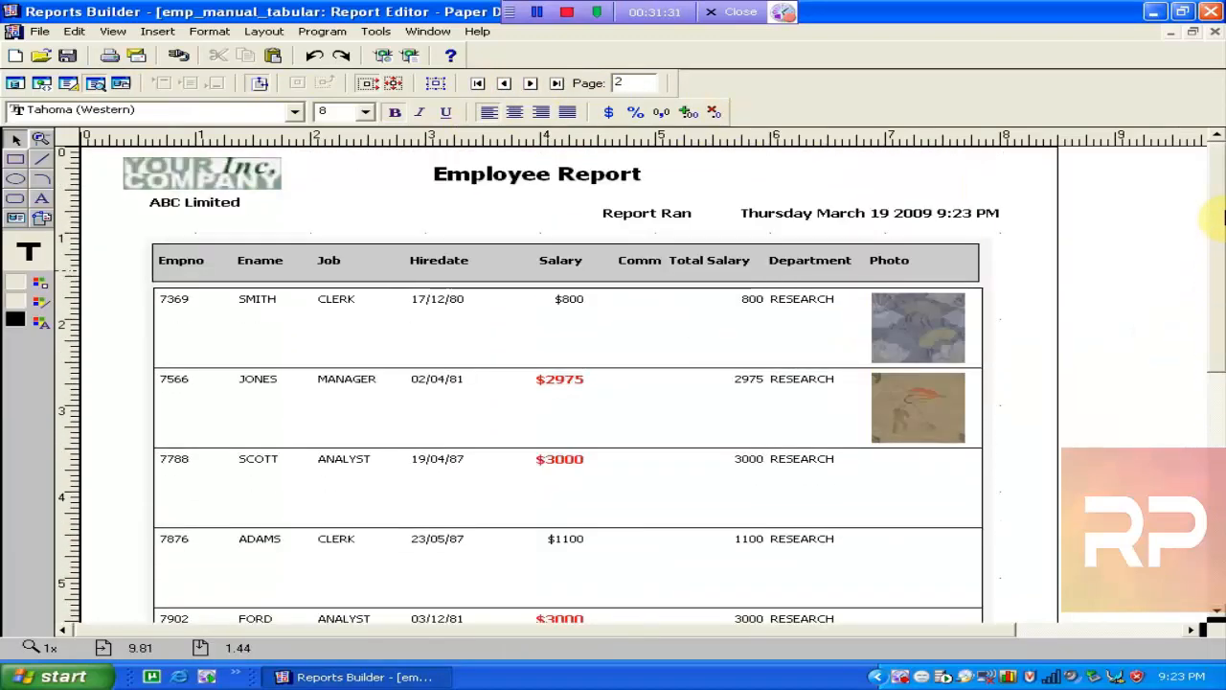
pyautogui.click(531, 85)
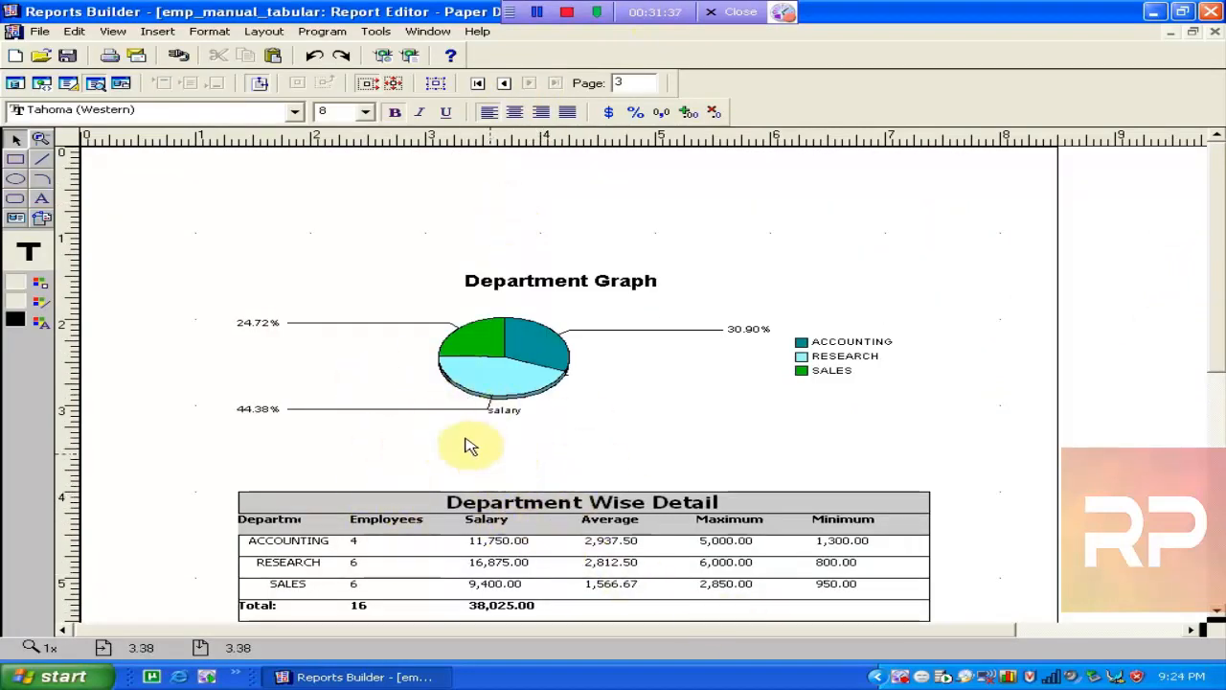
# Copy the WHERE DEPTNO=CASE line from the Q_emp query's SQL statement in the data model, and cancel out of the query.
pyautogui.click(18, 89)
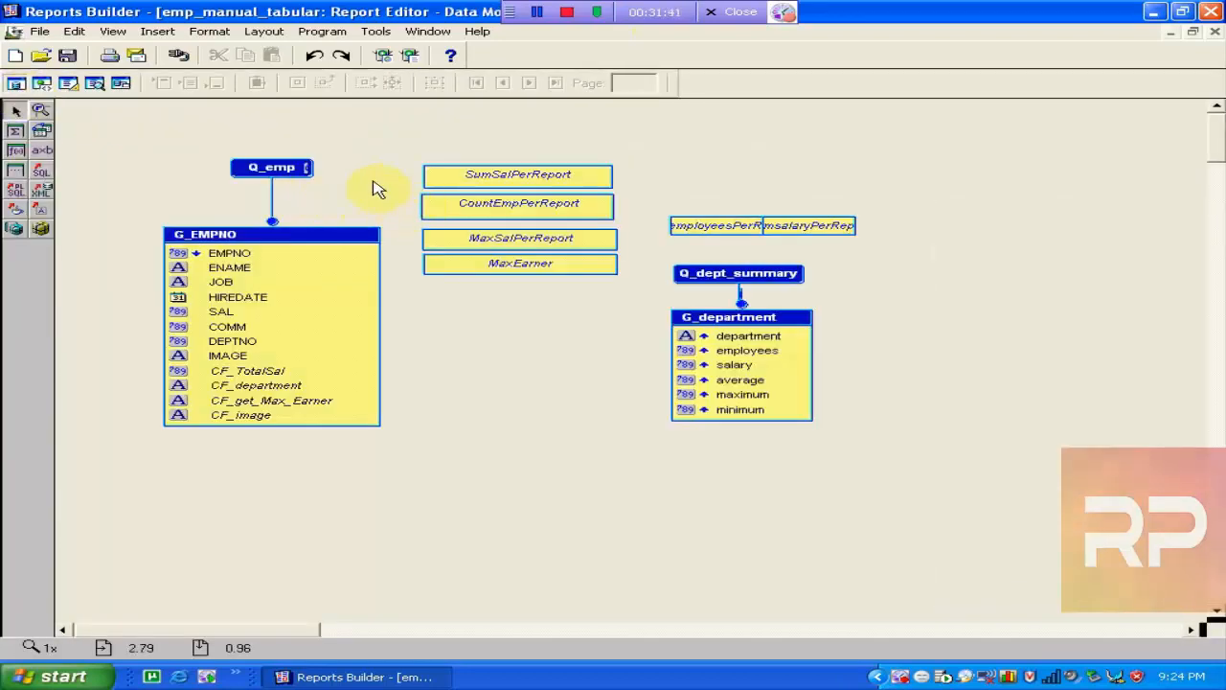
pyautogui.doubleClick(287, 171)
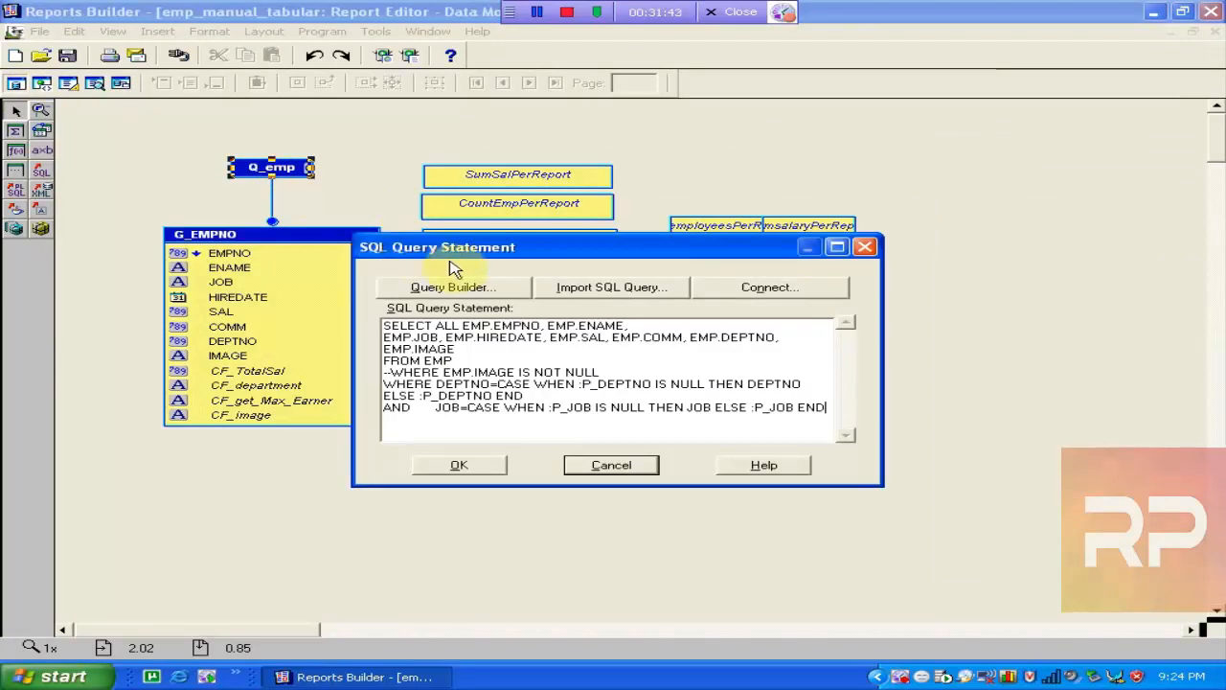
pyautogui.doubleClick(469, 246)
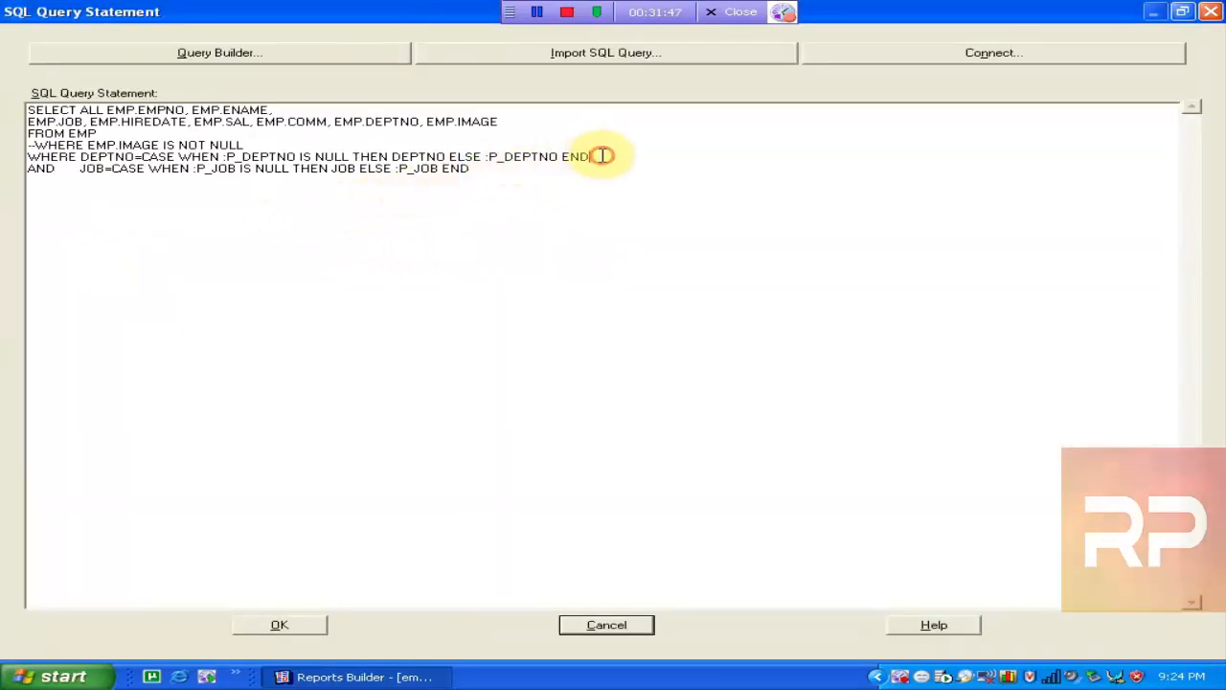
pyautogui.moveTo(598, 154); pyautogui.dragTo(10, 158)
pyautogui.hotkey('ctrl', 'c')
pyautogui.click(606, 624)
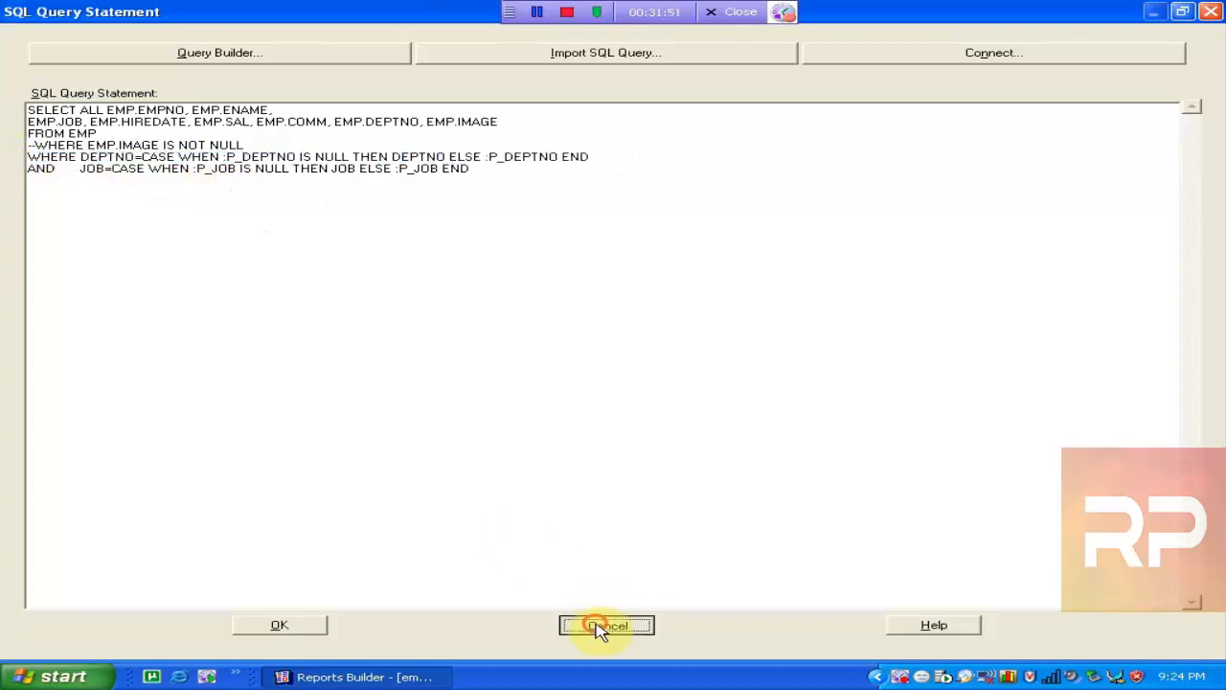
# Open the Q_dept_summary query's SQL statement and paste the copied DEPTNO condition on a new line before the group by clause.
pyautogui.click(789, 276)
pyautogui.doubleClick(790, 276)
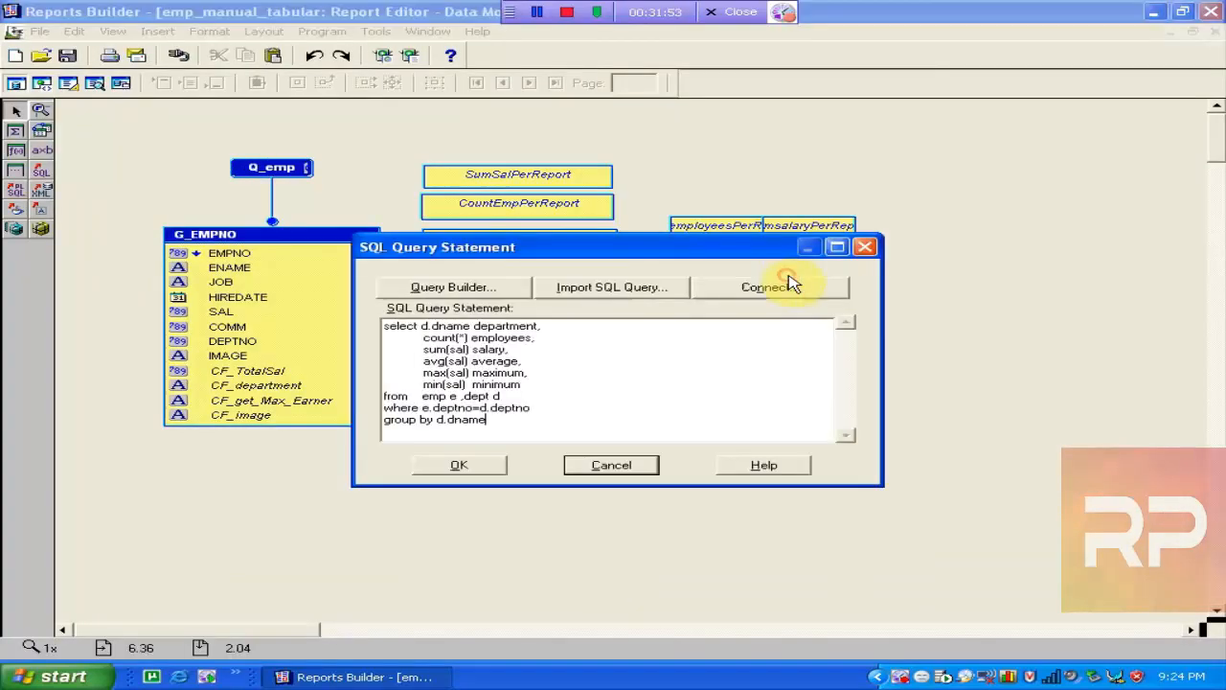
pyautogui.doubleClick(743, 249)
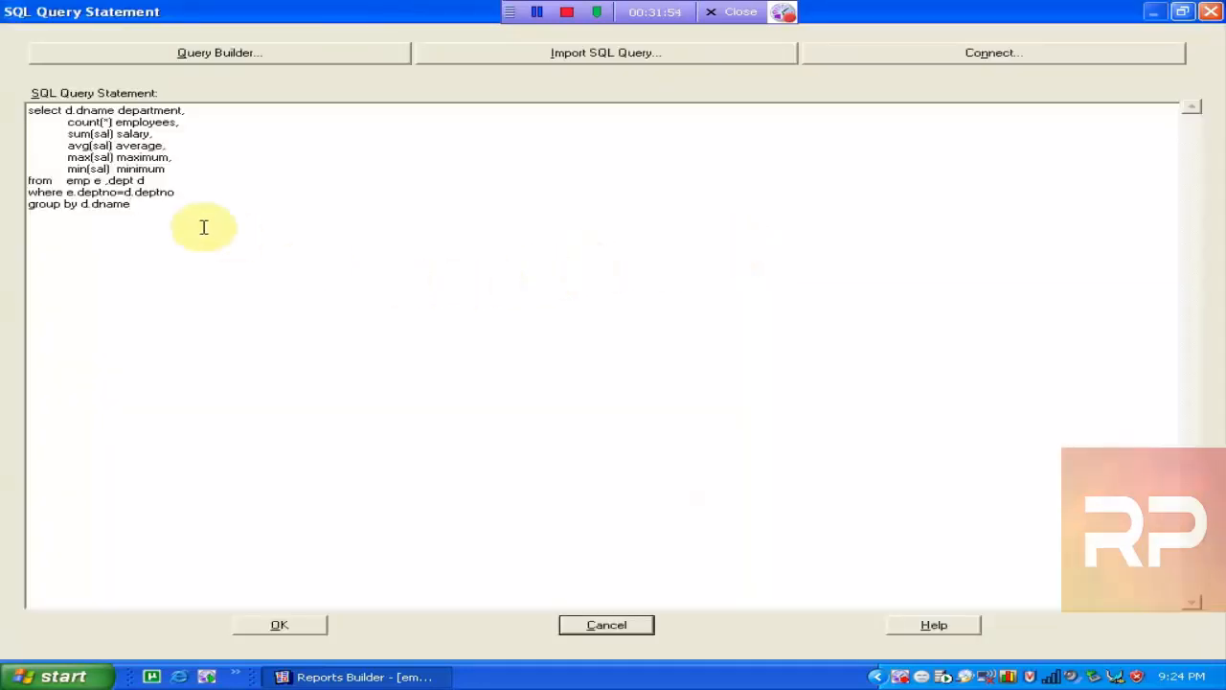
pyautogui.click(193, 195)
pyautogui.press('Return')
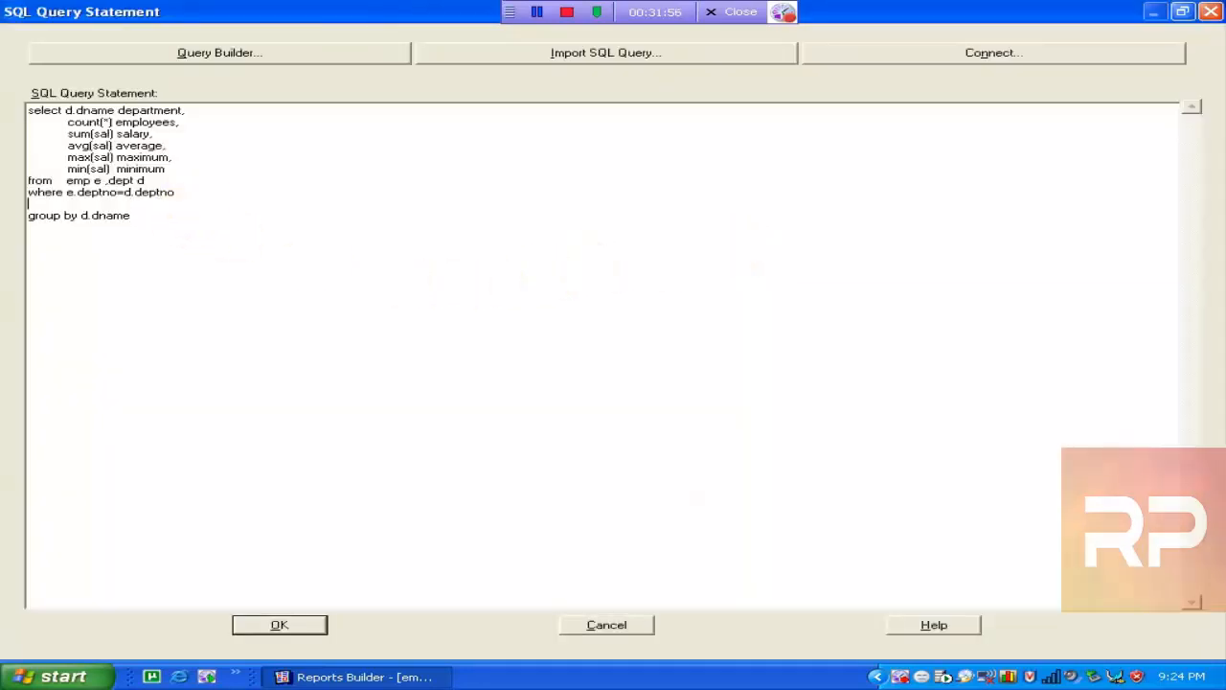
pyautogui.hotkey('ctrl', 'v')
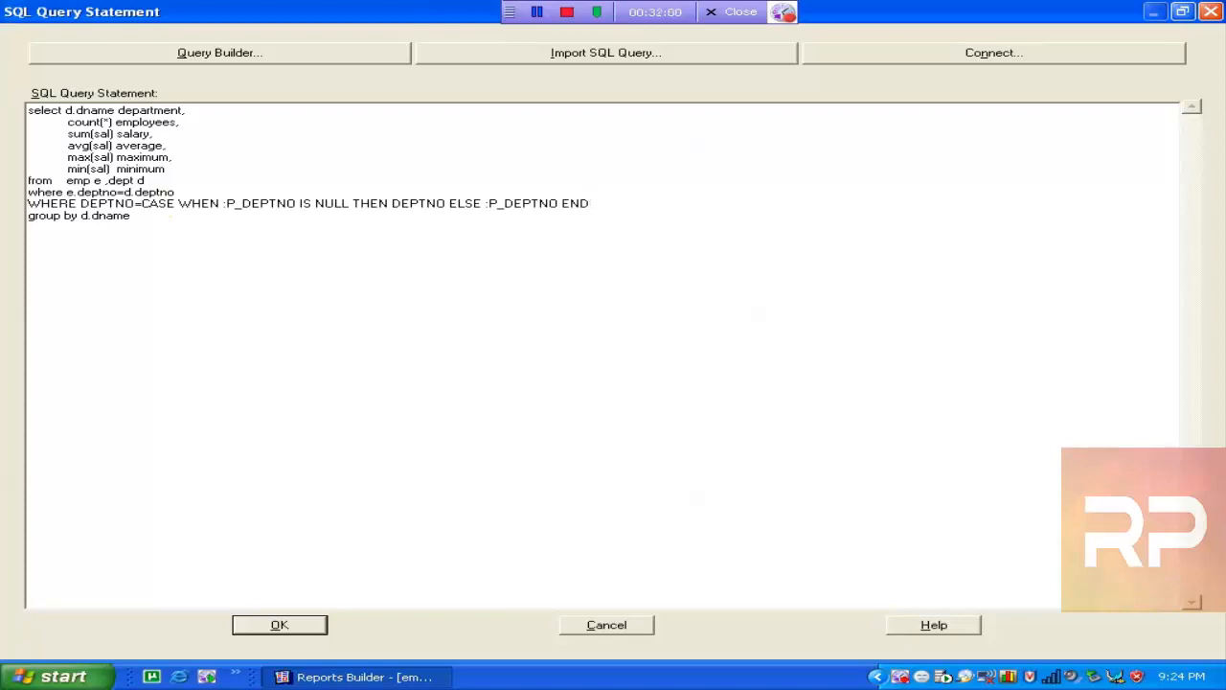
# Replace WHERE with AND in the pasted condition, and qualify the DEPTNO before the equals sign as D.DEPTNO.
pyautogui.press('Delete')
pyautogui.press('Delete')
pyautogui.press('Delete')
pyautogui.press('Delete')
pyautogui.press('Delete')
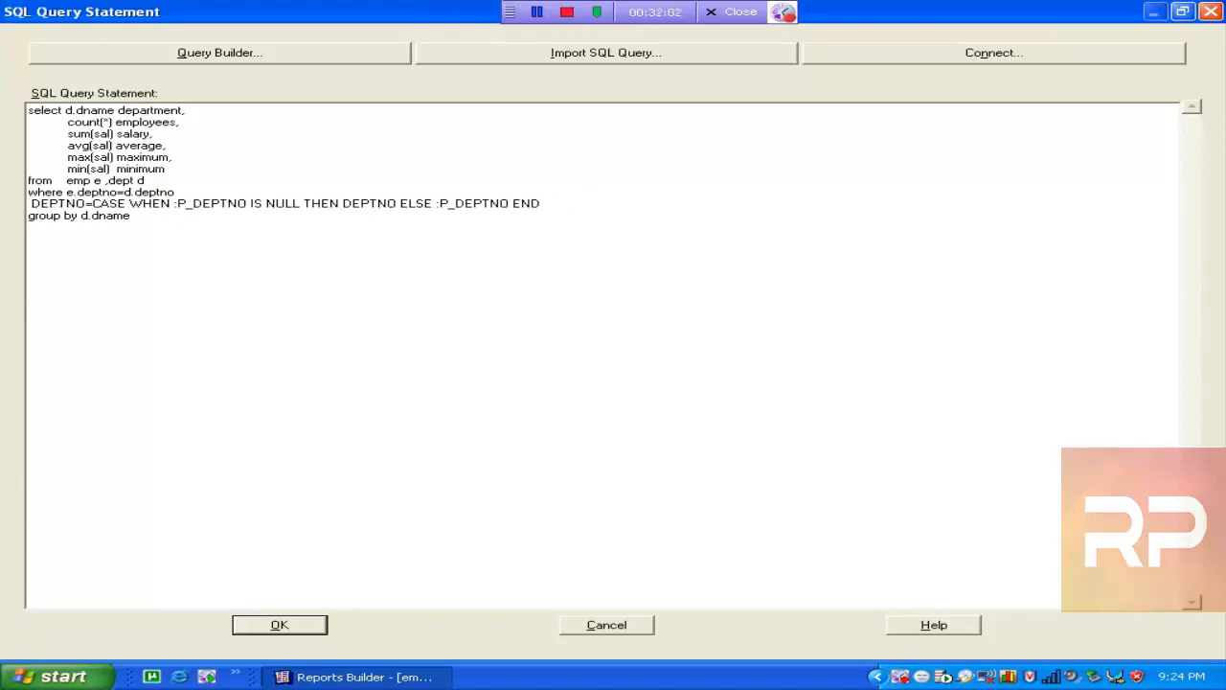
pyautogui.write('AND')
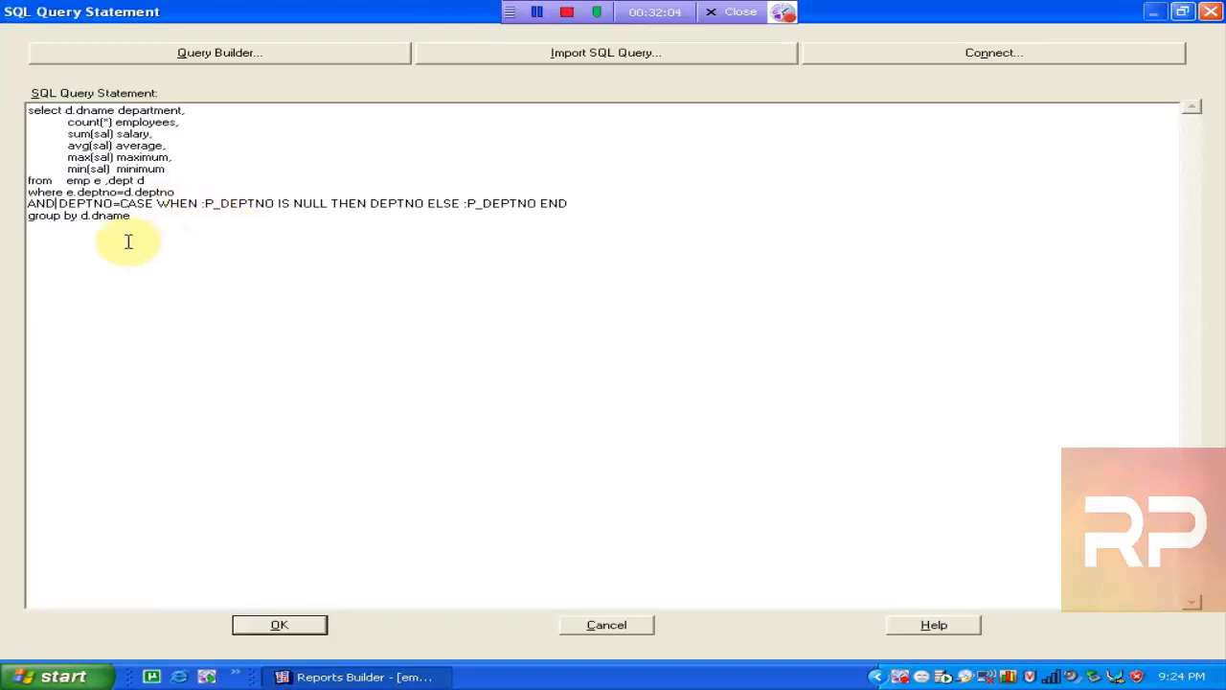
pyautogui.click(63, 204)
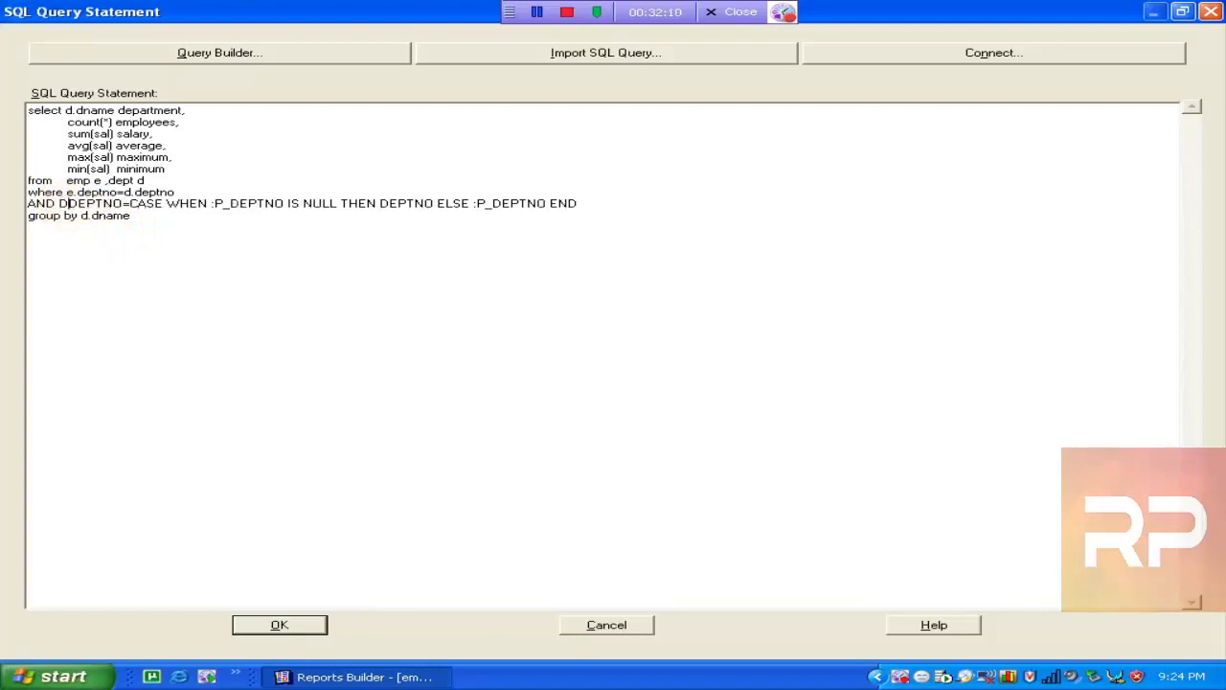
pyautogui.write('D.')
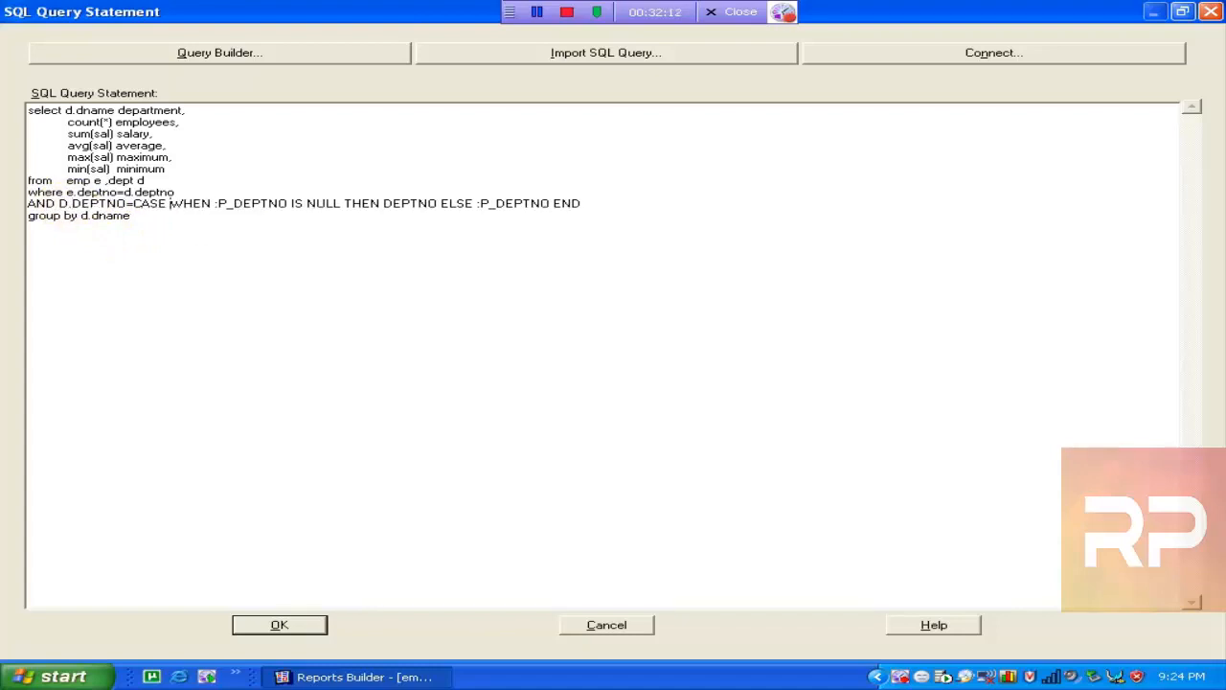
# Qualify the DEPTNO after THEN as D.DEPTNO in the Q_dept_summary condition and accept the SQL statement.
pyautogui.write('D')
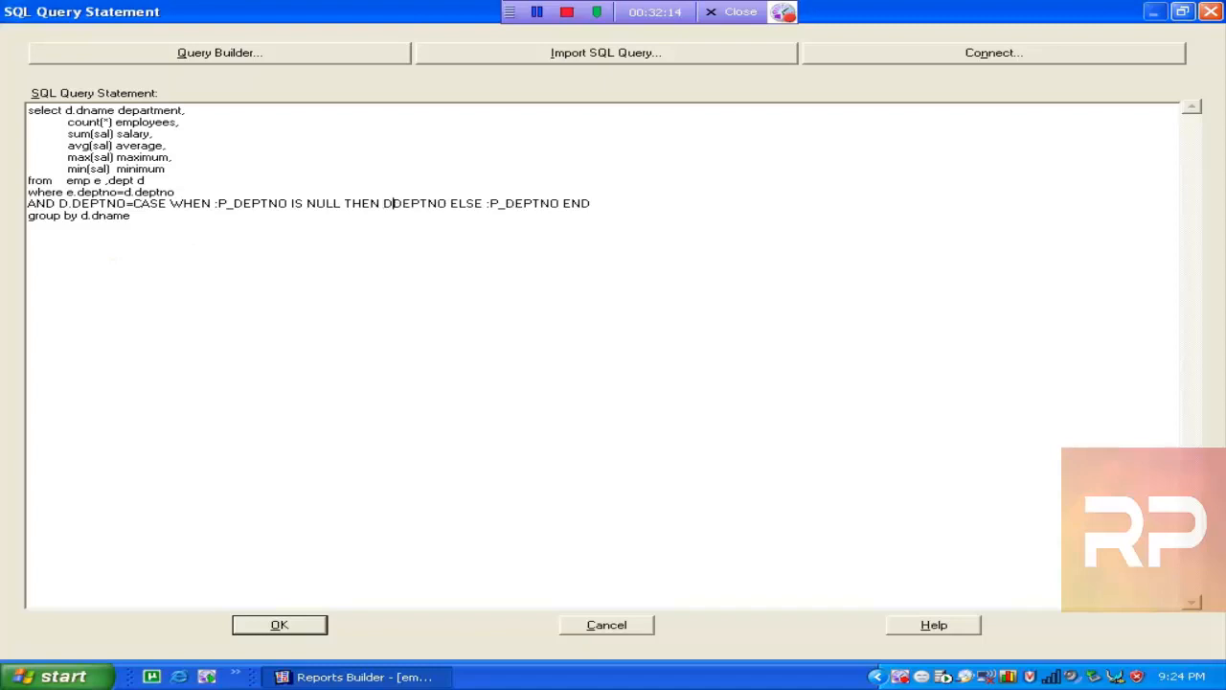
pyautogui.write('.')
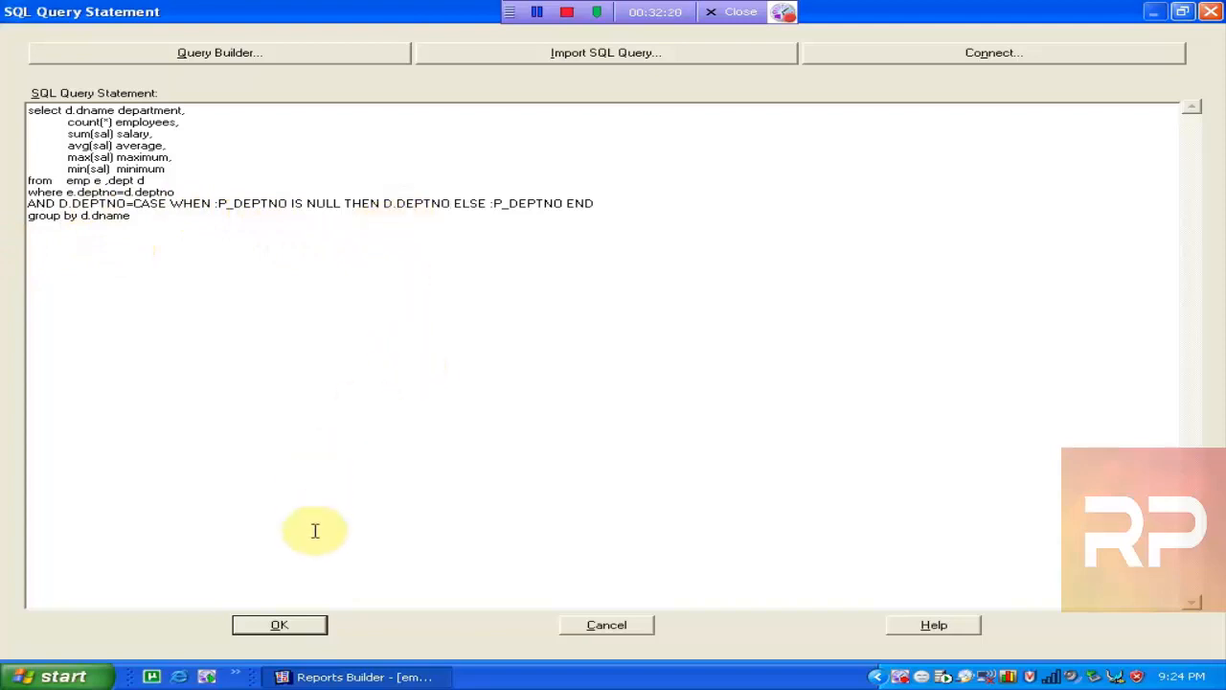
pyautogui.click(288, 629)
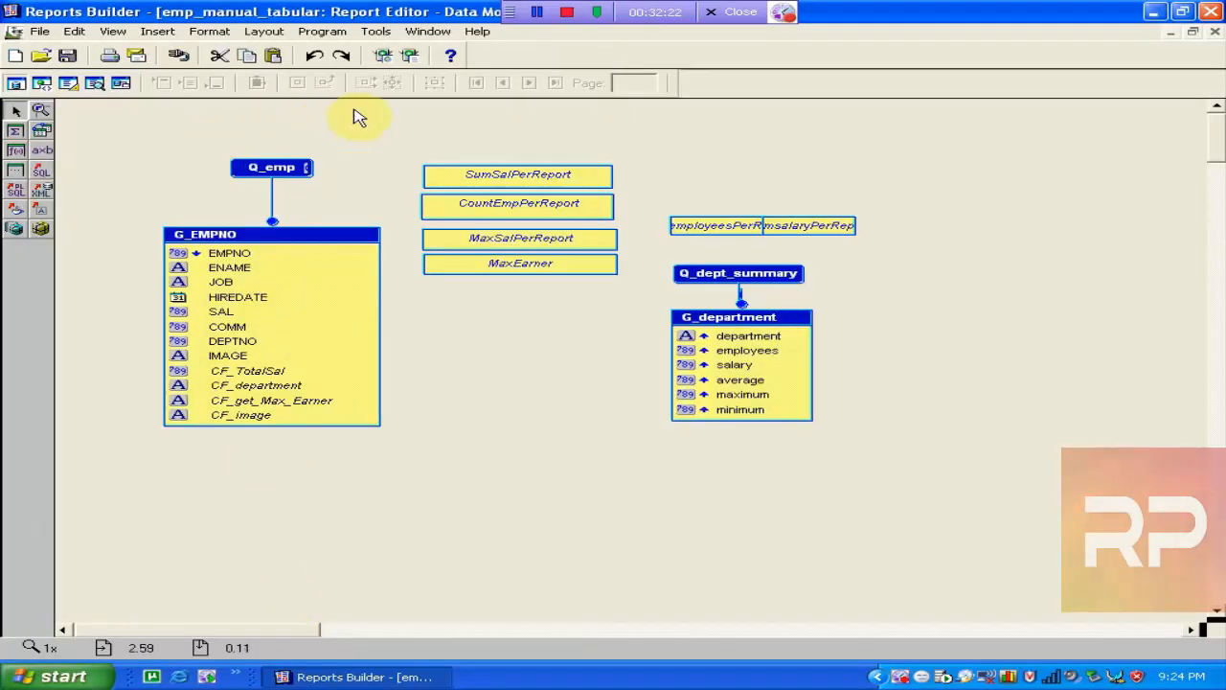
# Run the paper layout report for the RESEARCH department with the P Job parameter cleared.
pyautogui.click(418, 59)
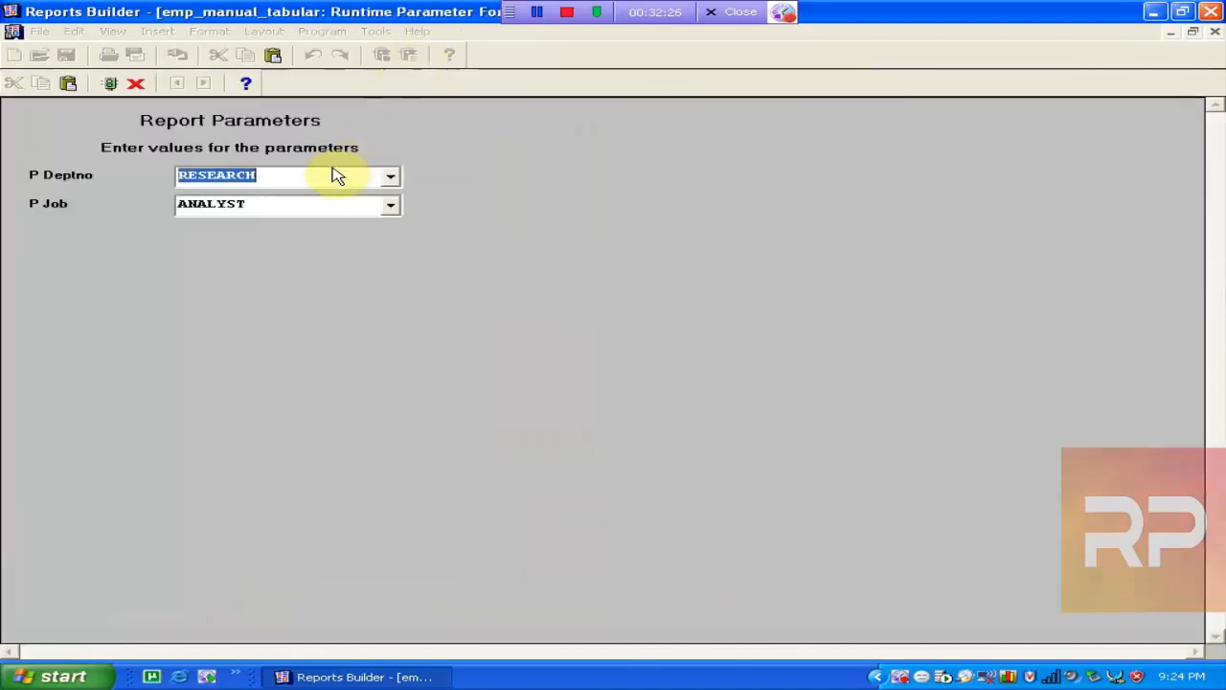
pyautogui.click(323, 202)
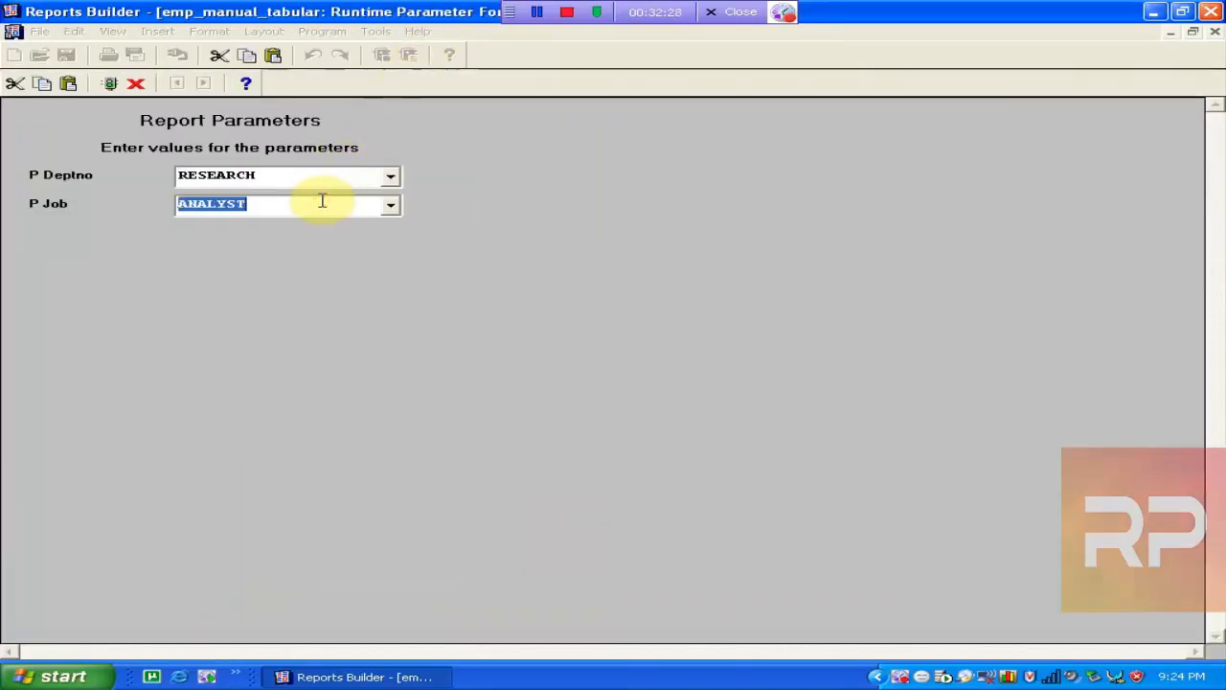
pyautogui.press('Delete')
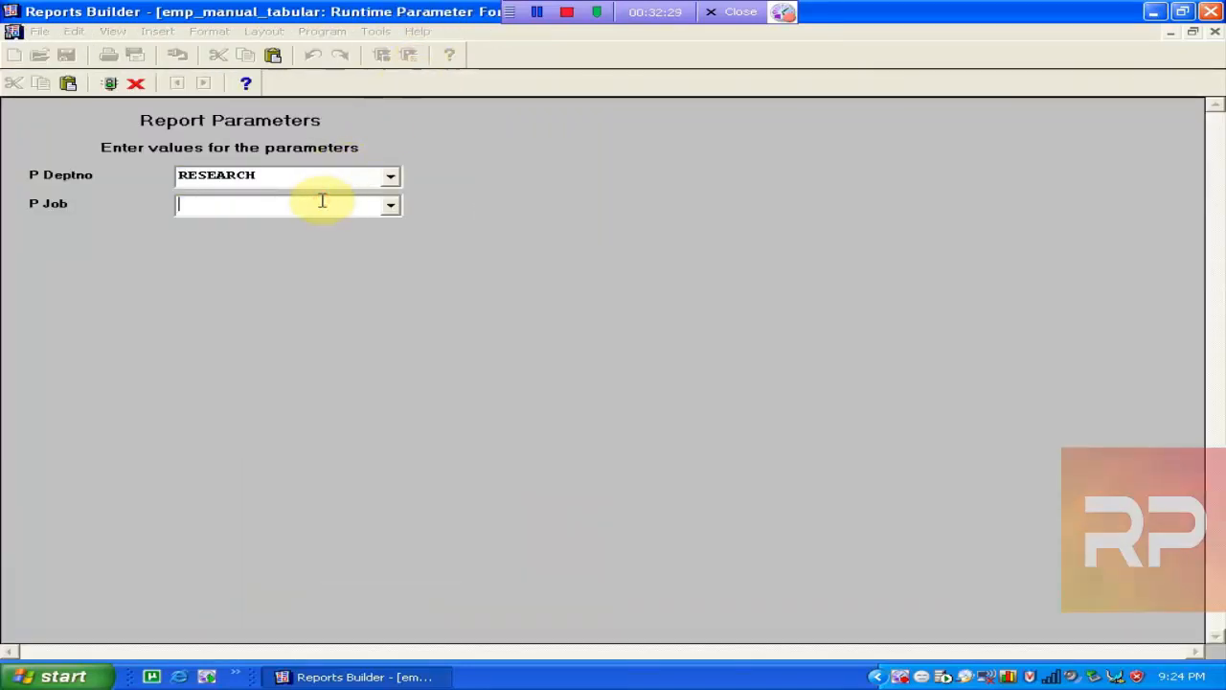
pyautogui.click(111, 82)
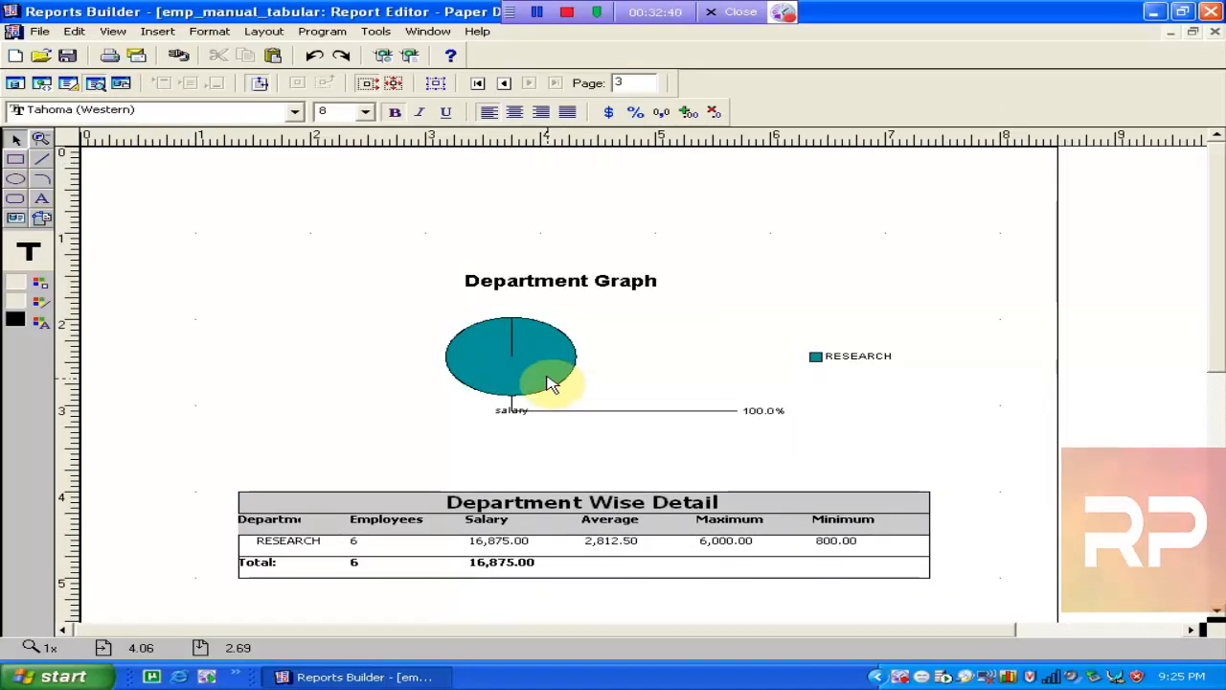
# Compare the employee list page with the Department Graph and Department Wise Detail page for the department filter.
pyautogui.click(504, 83)
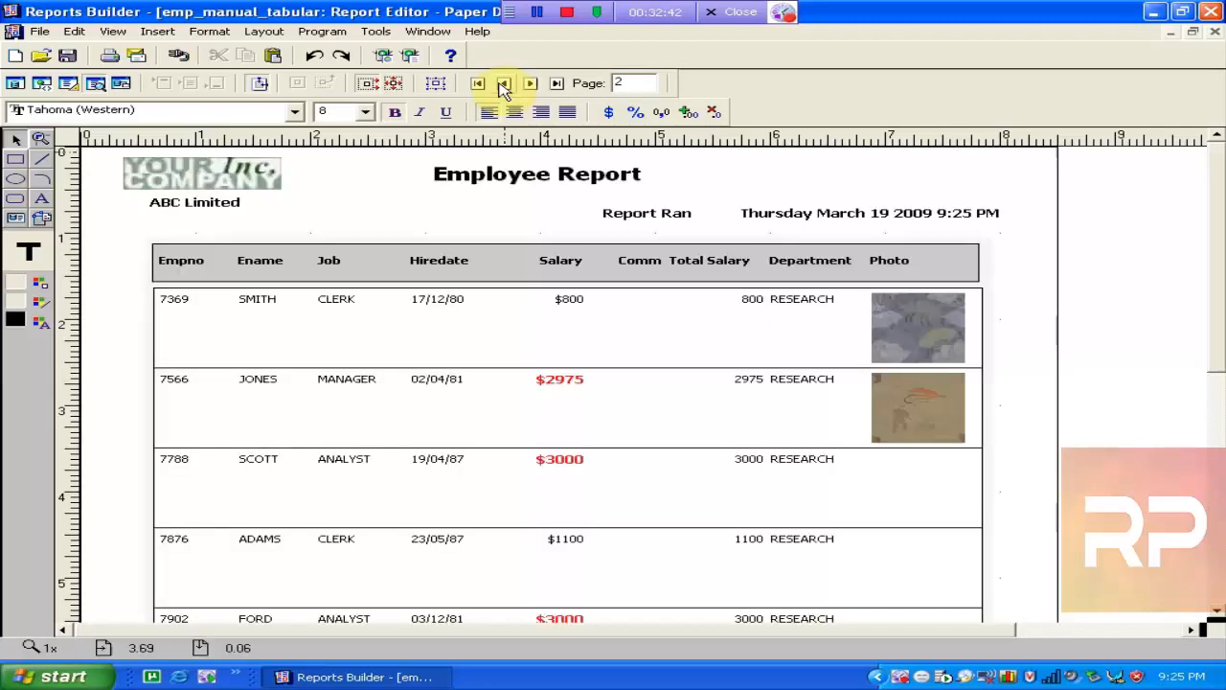
pyautogui.click(504, 83)
pyautogui.click(529, 84)
pyautogui.click(530, 83)
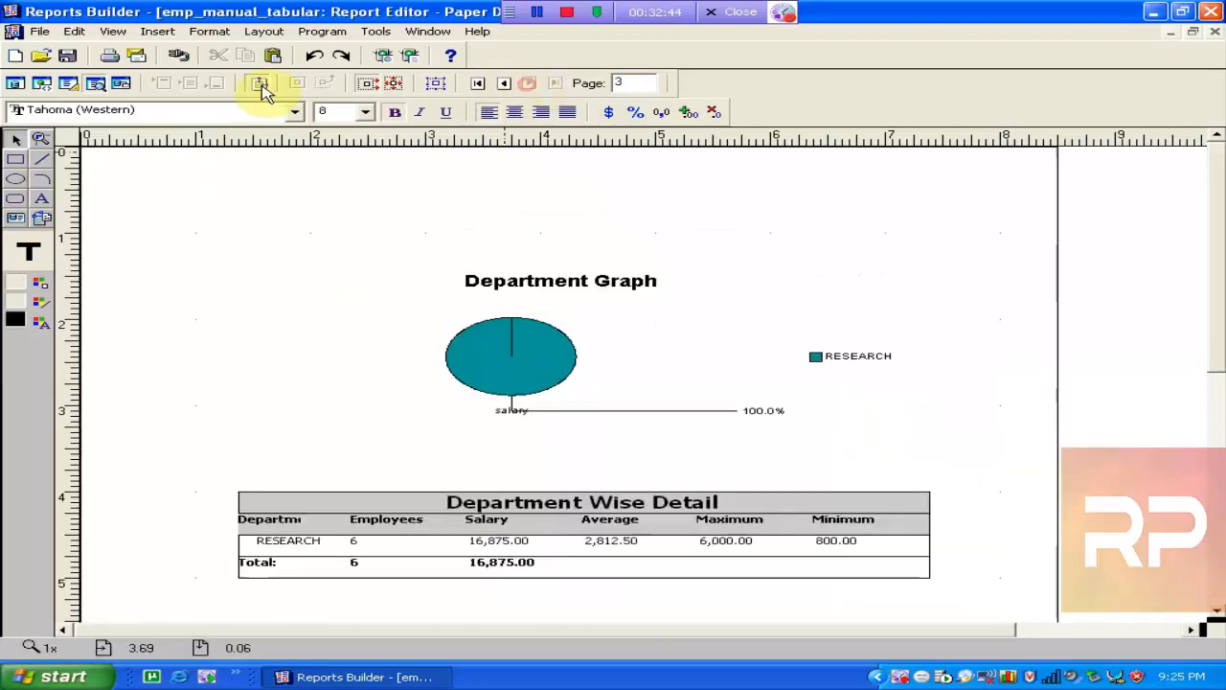
pyautogui.click(504, 84)
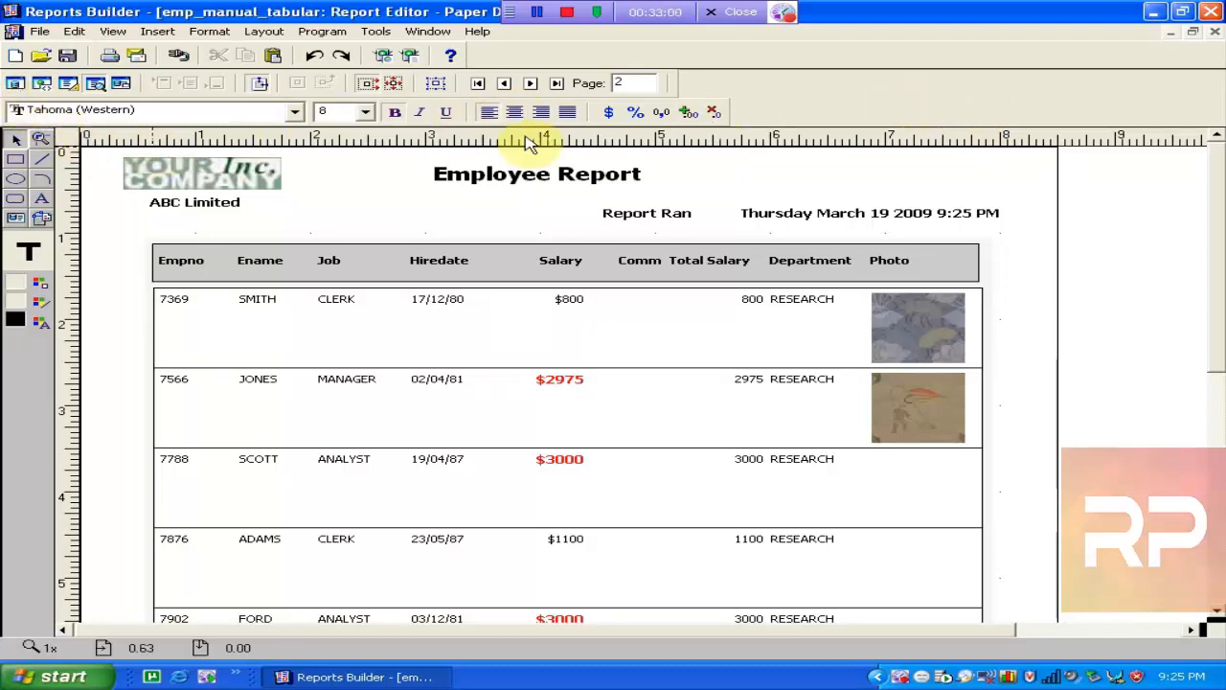
# Close the report editor and review the P_DEPTNO and P_JOB entries under User Parameters in the Object Navigator.
pyautogui.click(1215, 33)
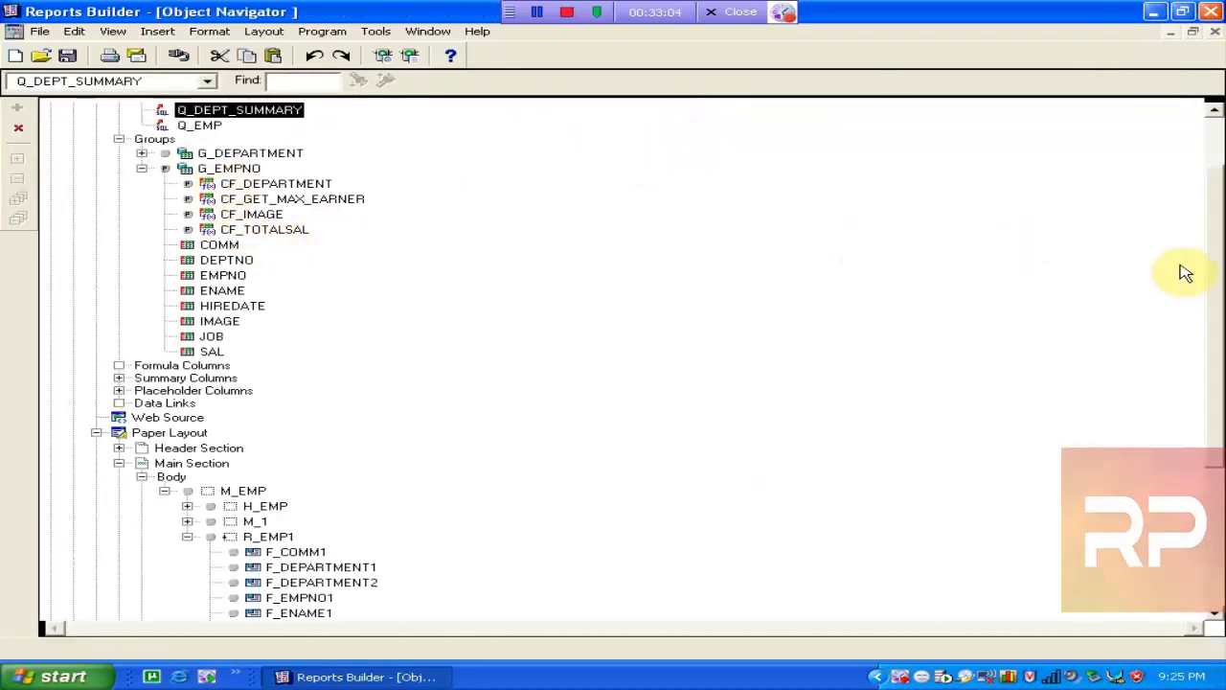
pyautogui.moveTo(1211, 266); pyautogui.dragTo(1218, 203)
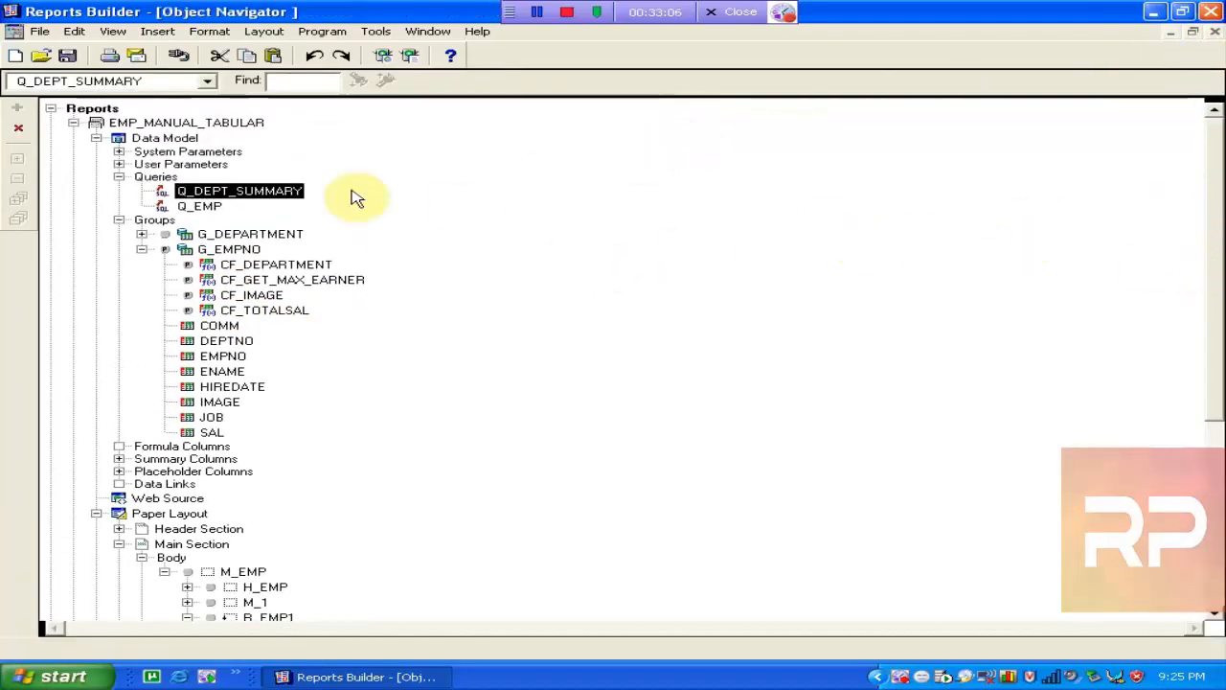
pyautogui.click(124, 166)
pyautogui.click(119, 165)
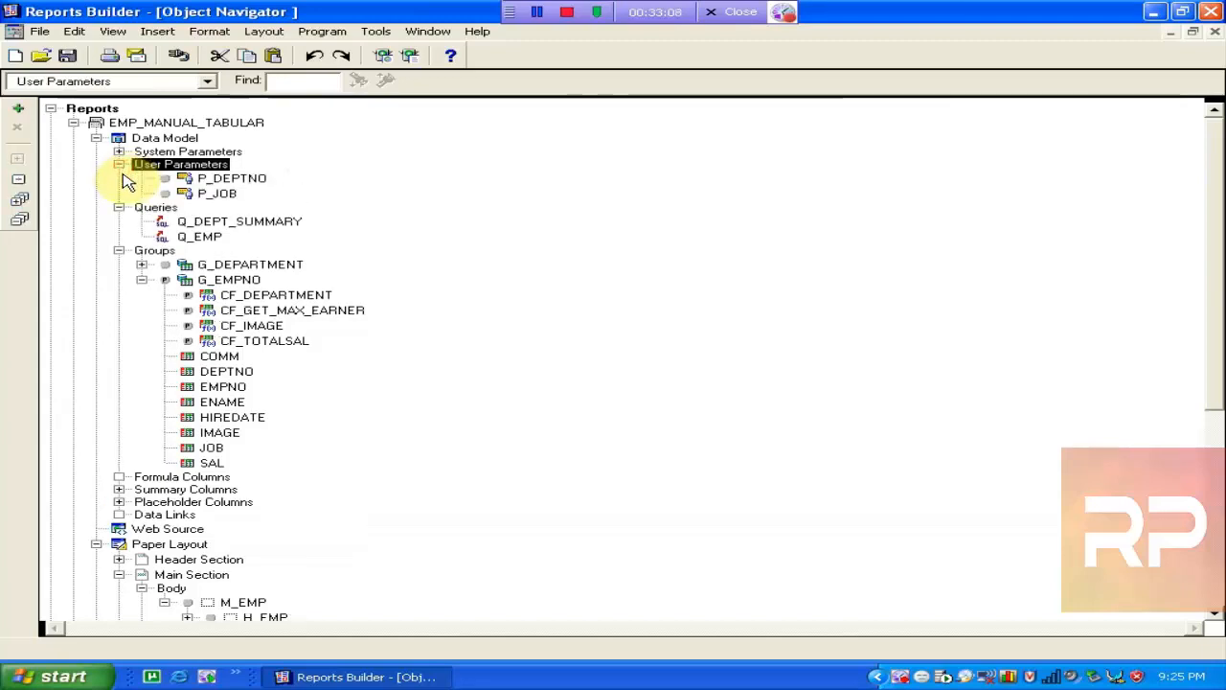
pyautogui.click(205, 178)
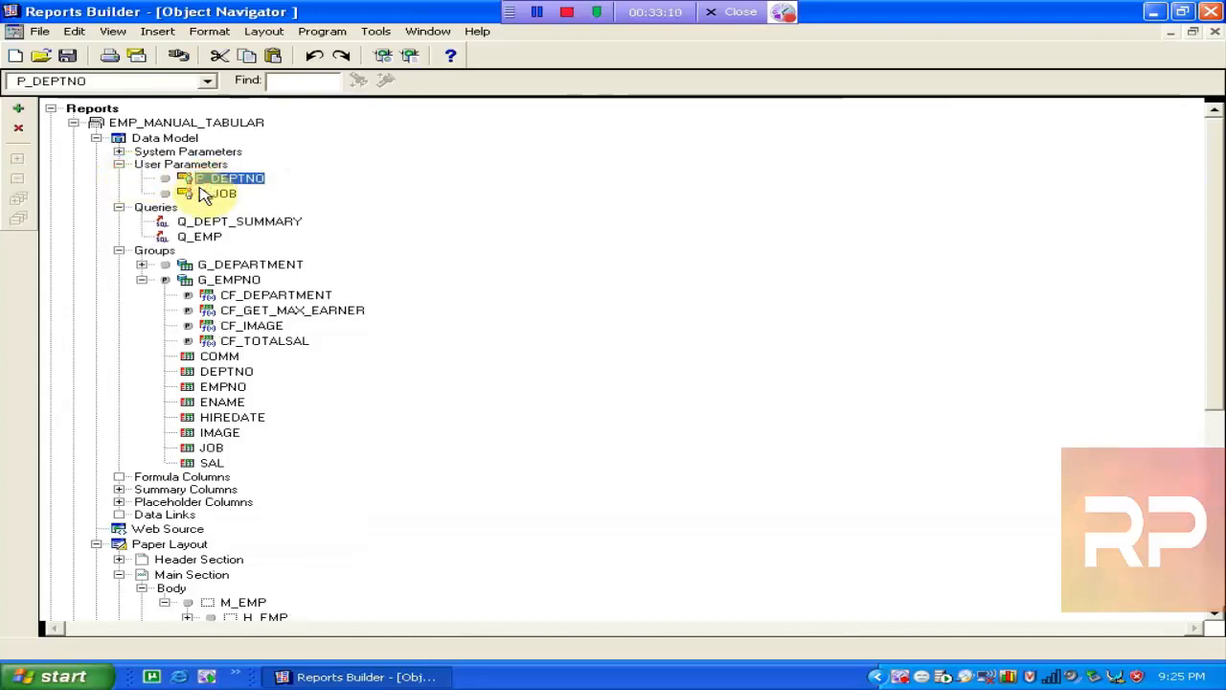
pyautogui.click(203, 194)
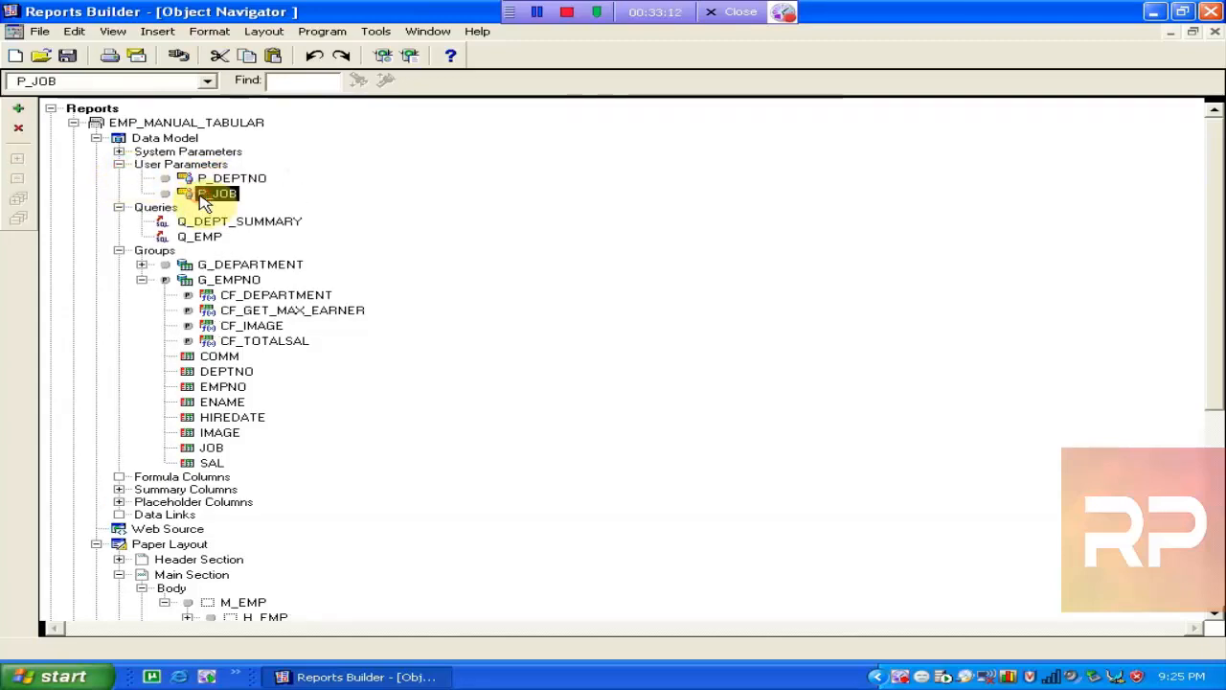
pyautogui.click(197, 182)
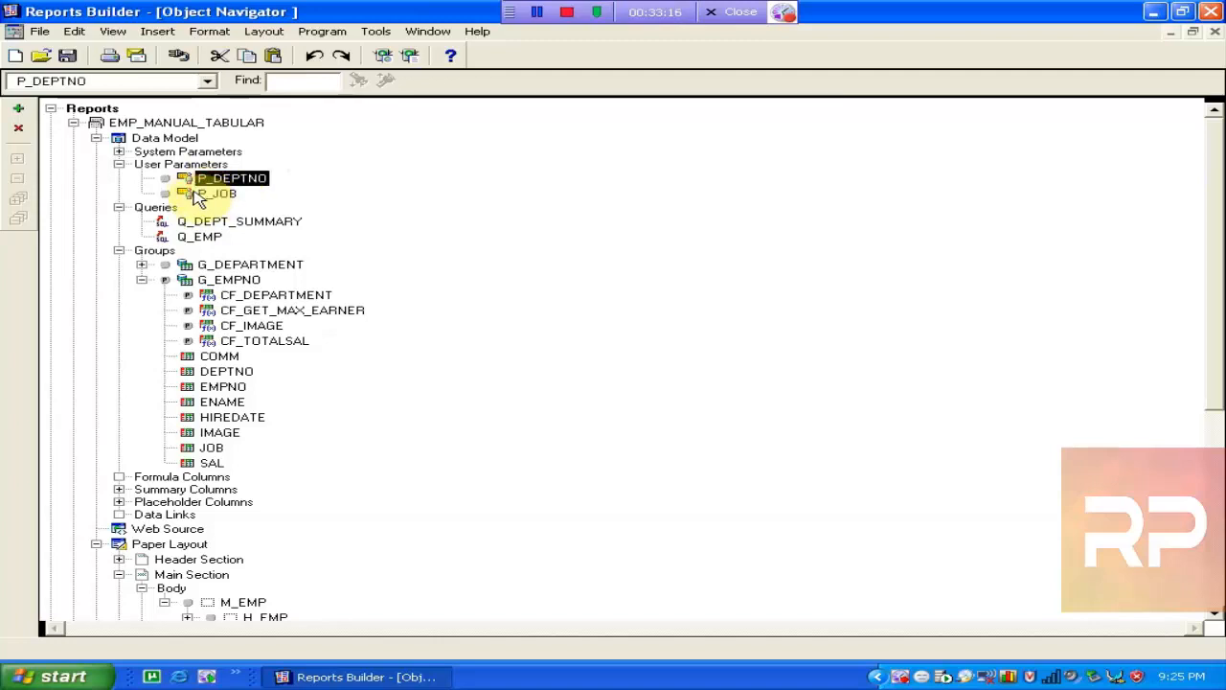
pyautogui.click(189, 197)
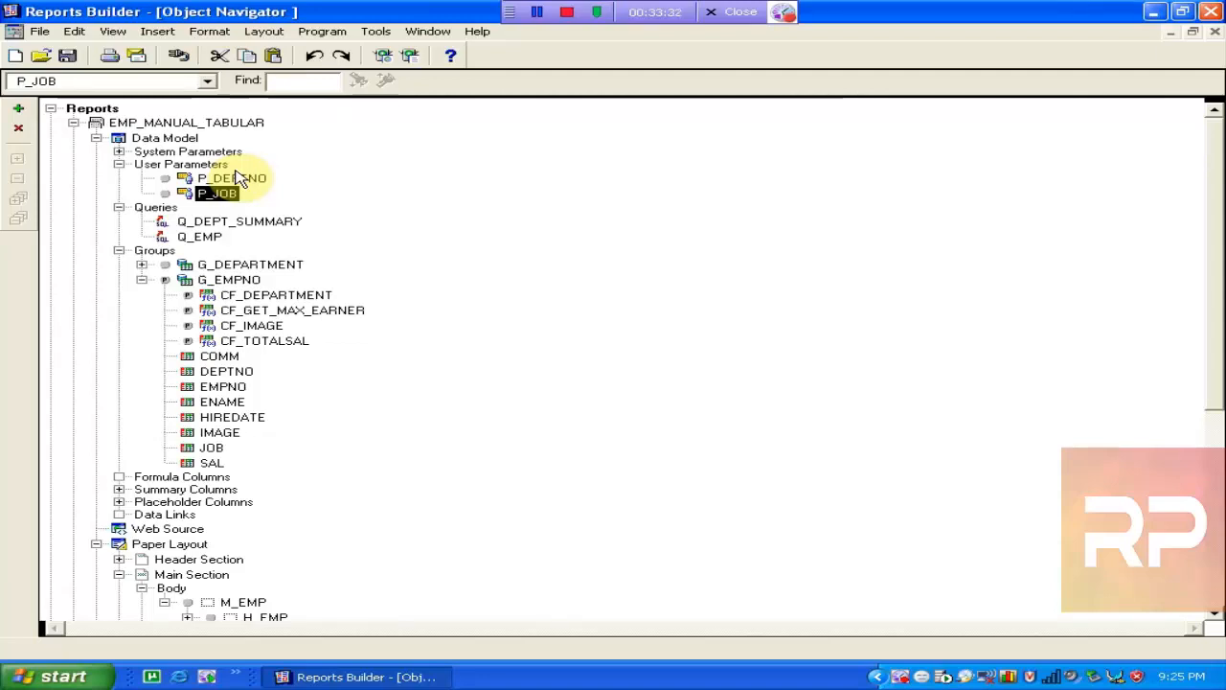
pyautogui.click(201, 178)
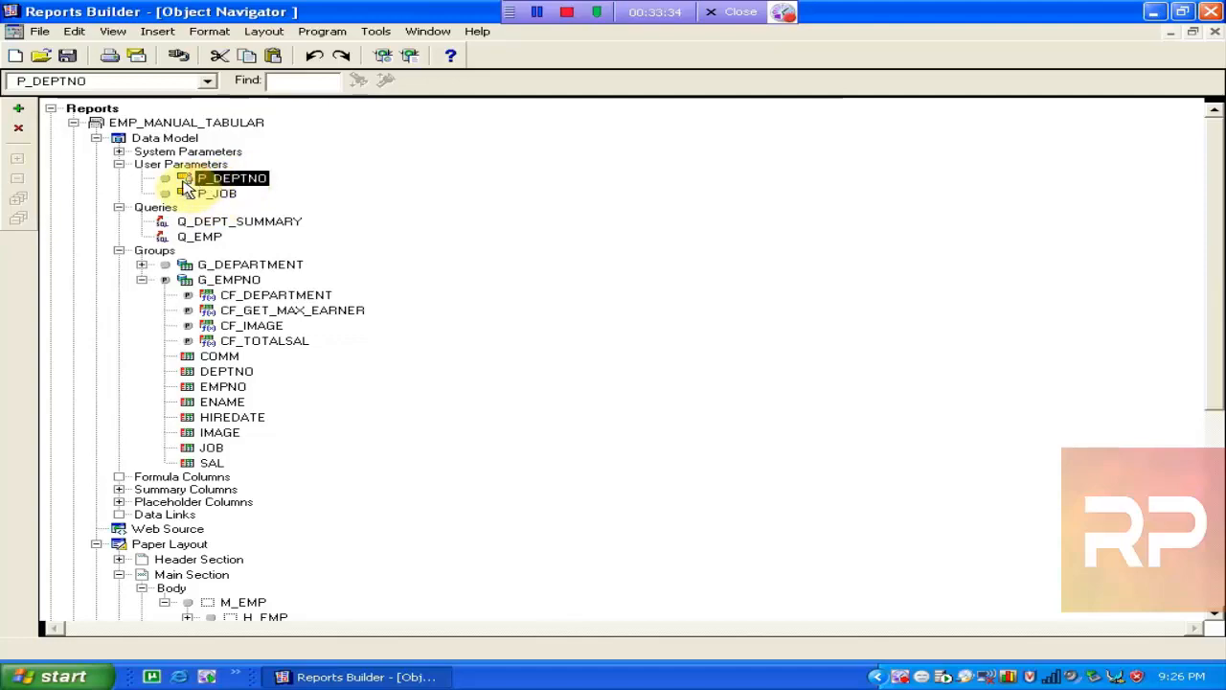
pyautogui.click(187, 194)
pyautogui.click(202, 180)
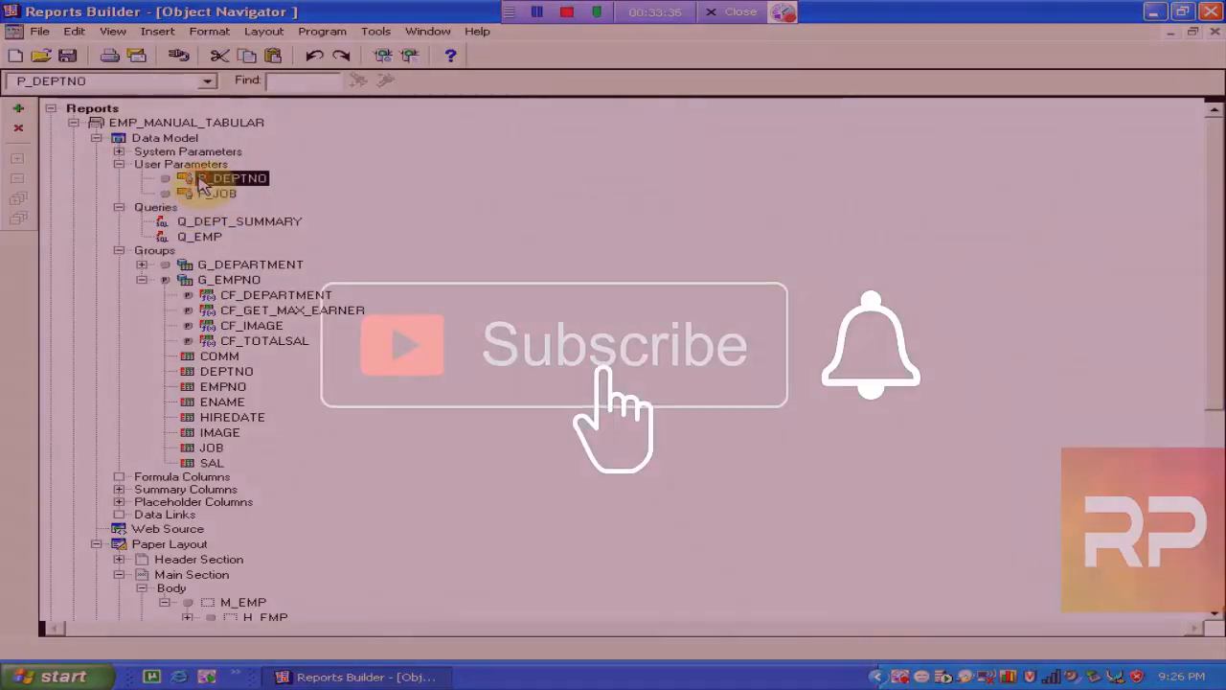